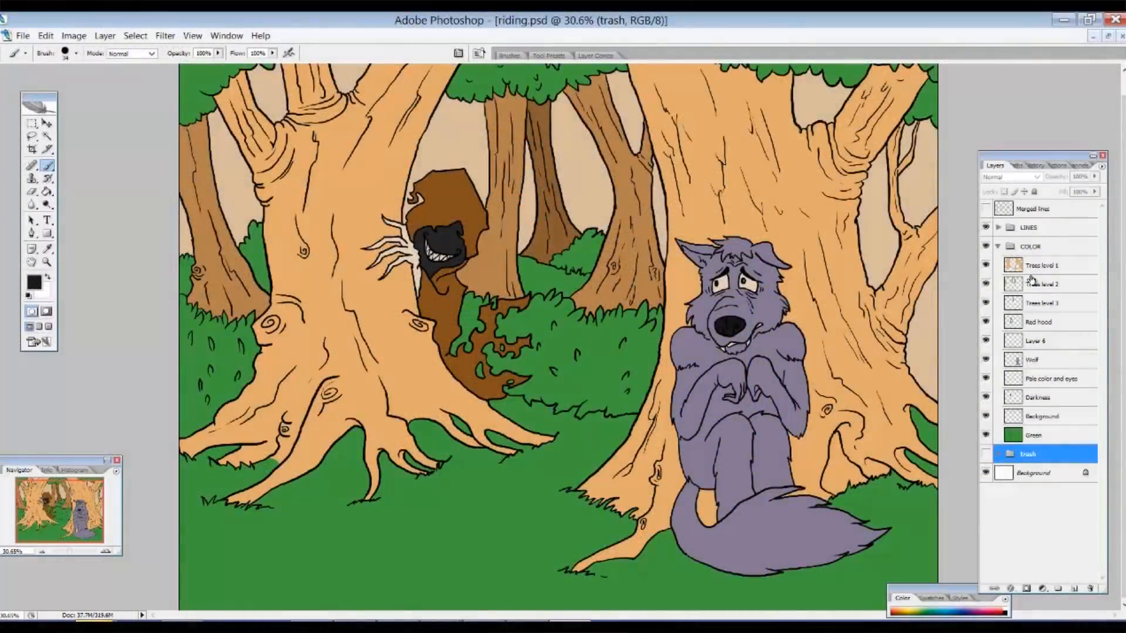
Collapse the COLOR group, hide the LINES and COLOR groups, and show the trash group holding the reference images
{"action": "left_click", "coordinate": [1033, 267]}
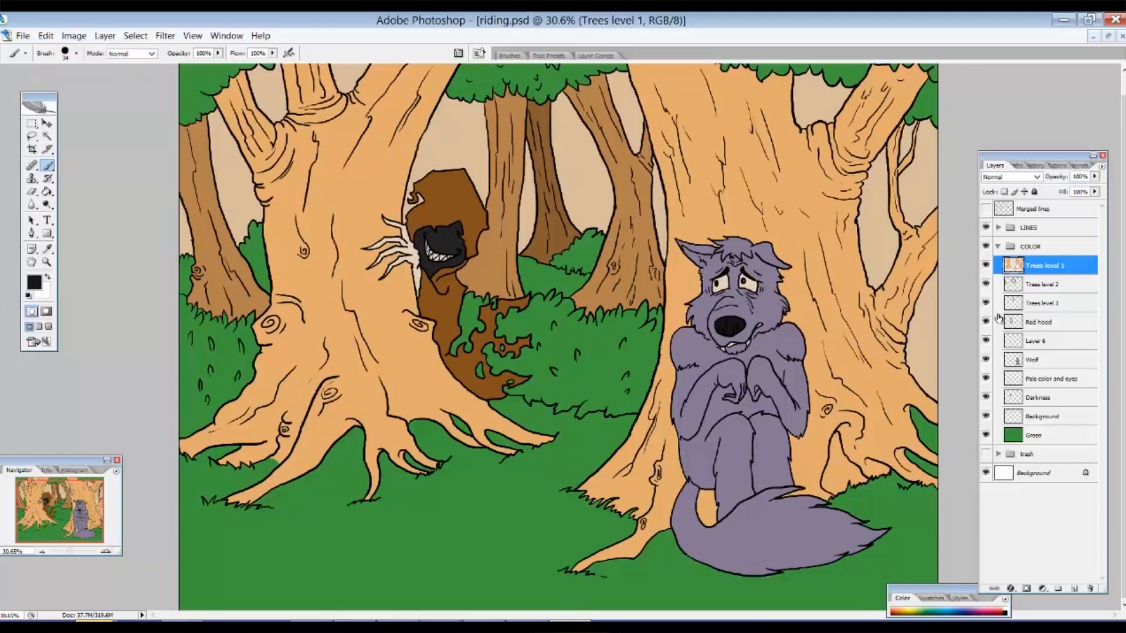
{"action": "left_click", "coordinate": [998, 248]}
{"action": "left_click_drag", "start_coordinate": [985, 228], "coordinate": [985, 246]}
{"action": "left_click", "coordinate": [986, 266]}
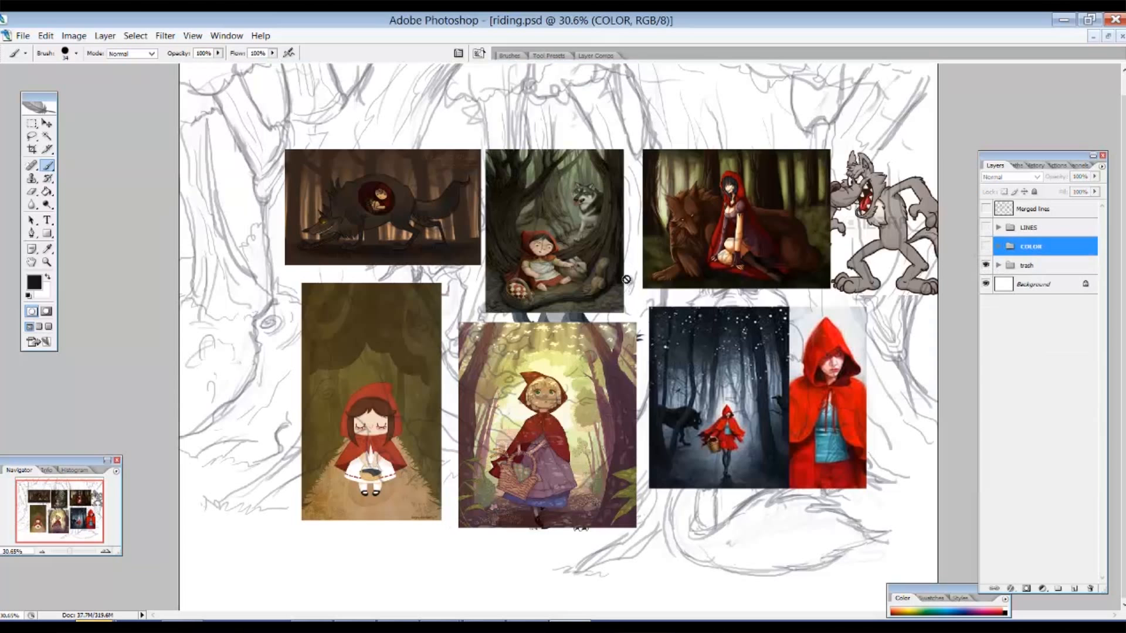
Examine the color schemes and lighting of the Red Riding Hood and wolf reference images up close
{"action": "left_click_drag", "start_coordinate": [541, 363], "coordinate": [863, 492]}
{"action": "mouse_move", "coordinate": [827, 346]}
{"action": "left_mouse_down"}
{"action": "mouse_move", "coordinate": [862, 298]}
{"action": "mouse_move", "coordinate": [840, 314]}
{"action": "mouse_move", "coordinate": [855, 241]}
{"action": "mouse_move", "coordinate": [813, 290]}
{"action": "mouse_move", "coordinate": [787, 402]}
{"action": "mouse_move", "coordinate": [812, 388]}
{"action": "mouse_move", "coordinate": [832, 332]}
{"action": "mouse_move", "coordinate": [827, 295]}
{"action": "mouse_move", "coordinate": [818, 383]}
{"action": "mouse_move", "coordinate": [811, 296]}
{"action": "left_mouse_up"}
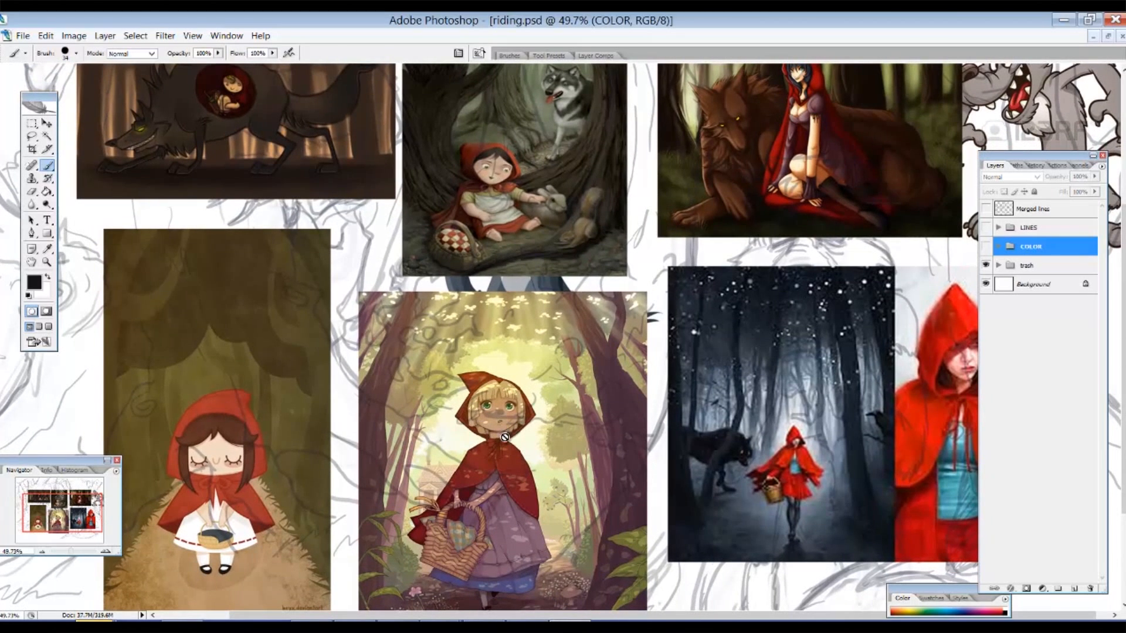
{"action": "left_click_drag", "start_coordinate": [712, 242], "coordinate": [658, 363]}
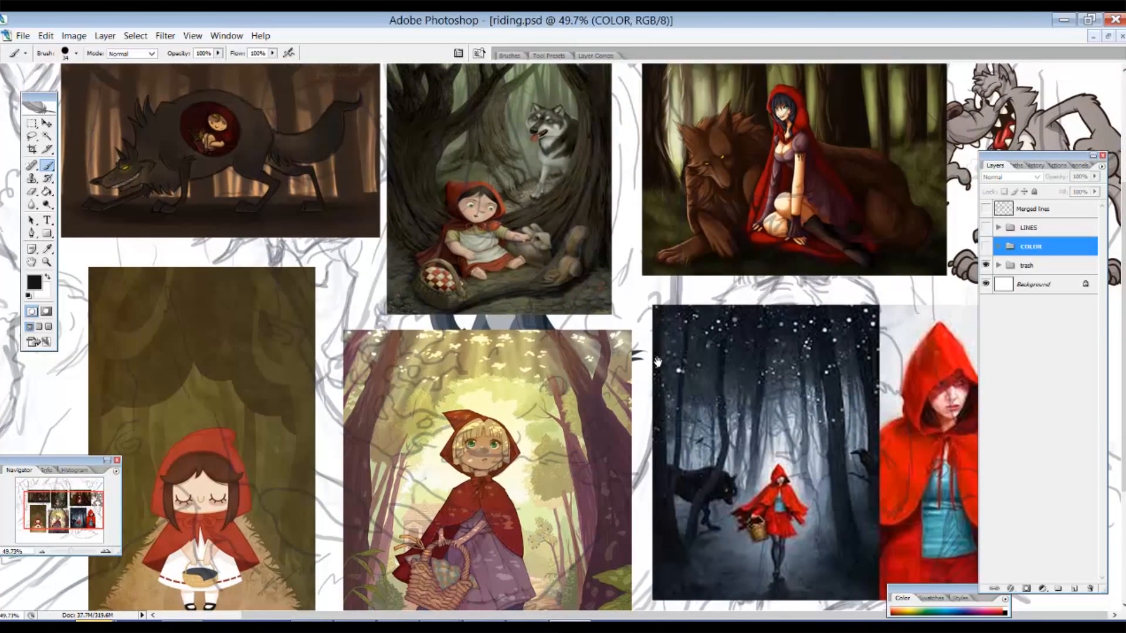
{"action": "mouse_move", "coordinate": [657, 362]}
{"action": "left_mouse_down"}
{"action": "mouse_move", "coordinate": [652, 335]}
{"action": "mouse_move", "coordinate": [650, 413]}
{"action": "left_mouse_up"}
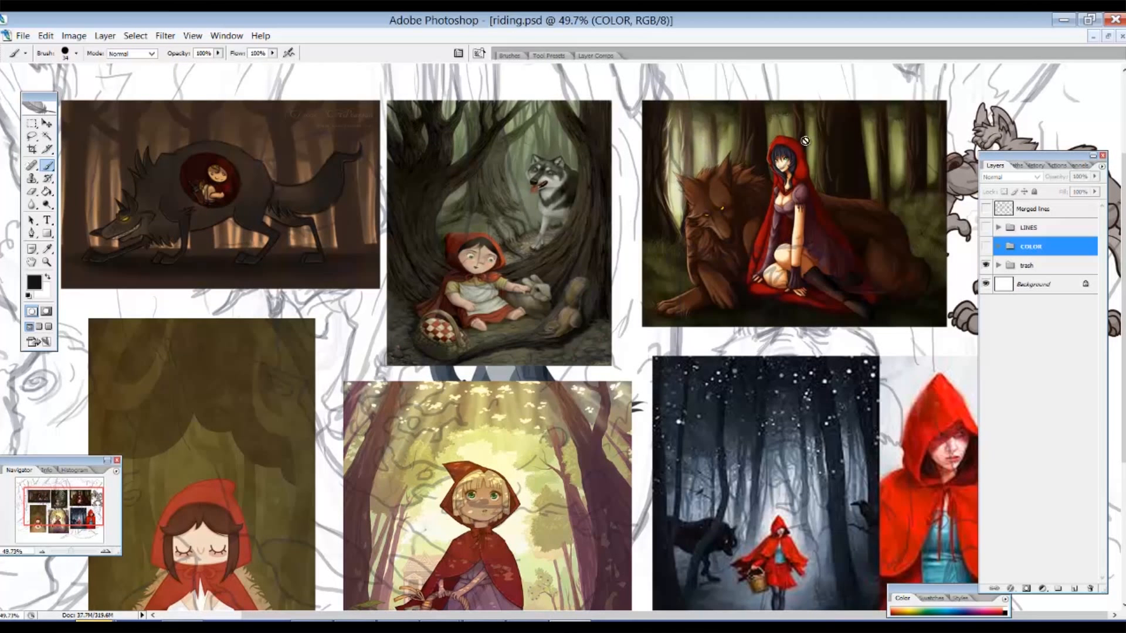
{"action": "scroll", "coordinate": [804, 321], "scroll_direction": "down", "scroll_amount": 5}
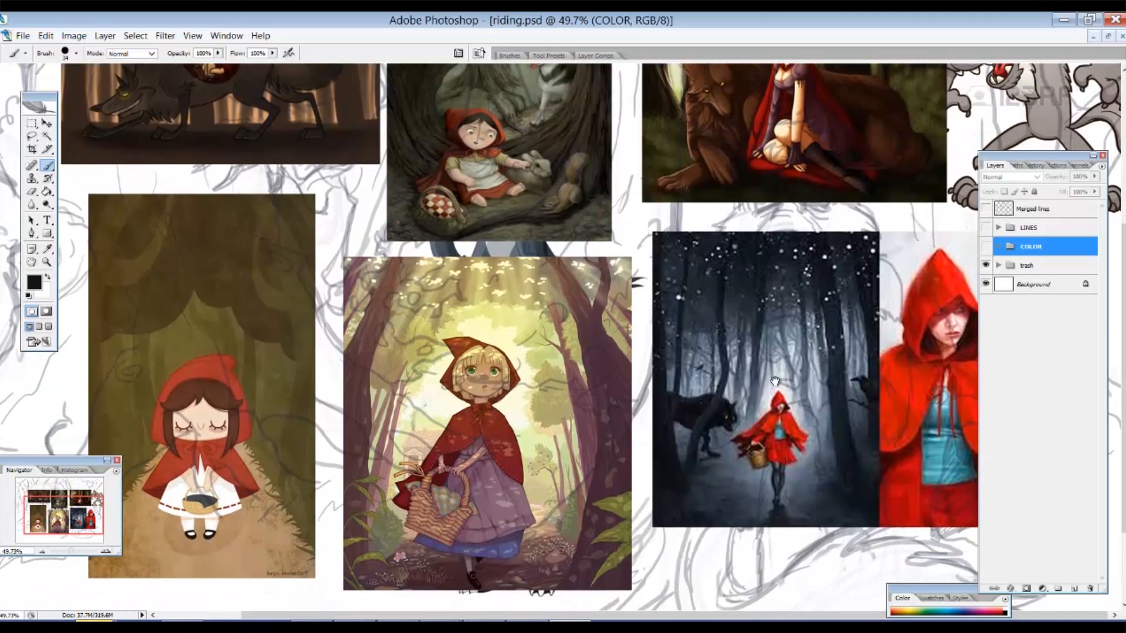
{"action": "mouse_move", "coordinate": [730, 309]}
{"action": "left_mouse_down"}
{"action": "mouse_move", "coordinate": [775, 248]}
{"action": "mouse_move", "coordinate": [730, 307]}
{"action": "left_mouse_up"}
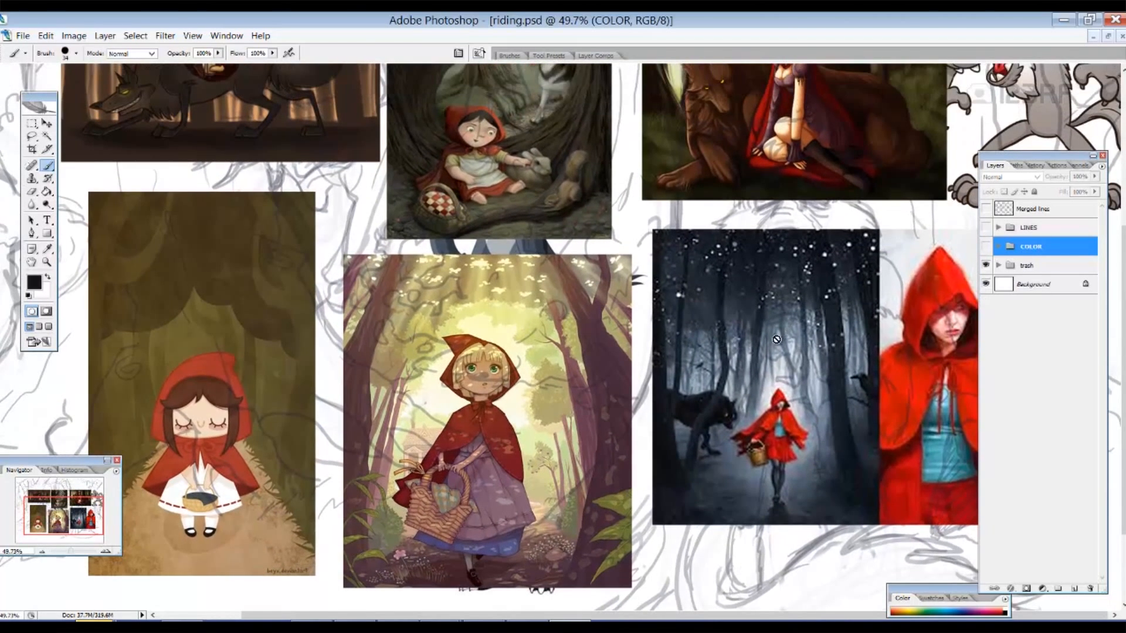
{"action": "left_click", "coordinate": [781, 264]}
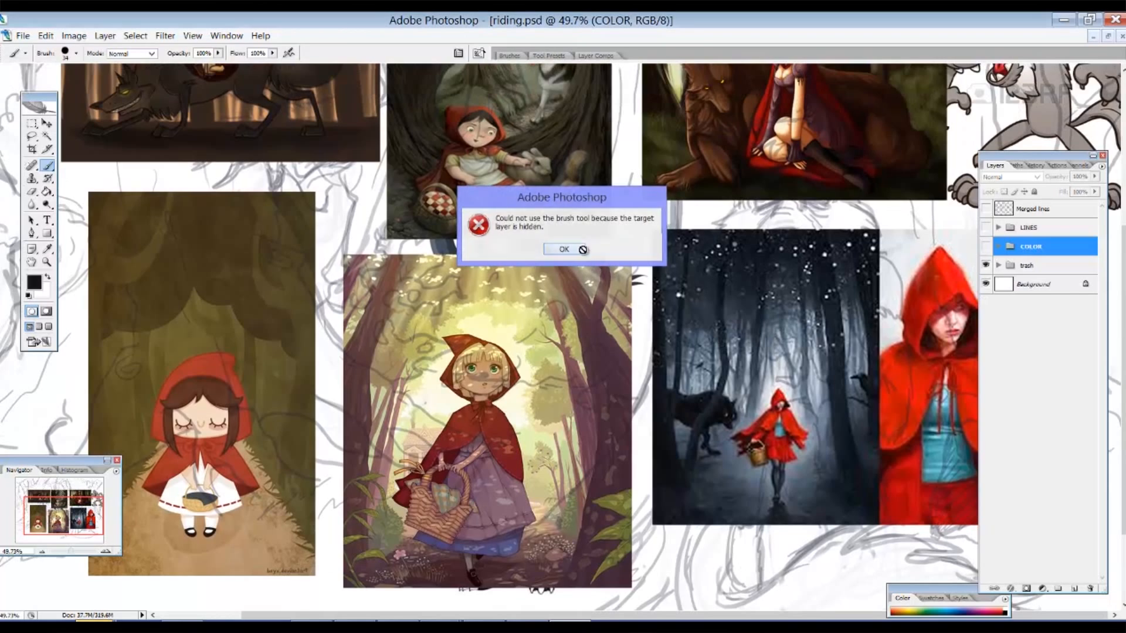
{"action": "left_click", "coordinate": [563, 249]}
{"action": "mouse_move", "coordinate": [748, 268]}
{"action": "left_mouse_down"}
{"action": "mouse_move", "coordinate": [748, 420]}
{"action": "mouse_move", "coordinate": [752, 306]}
{"action": "mouse_move", "coordinate": [730, 429]}
{"action": "mouse_move", "coordinate": [769, 241]}
{"action": "mouse_move", "coordinate": [761, 328]}
{"action": "left_mouse_up"}
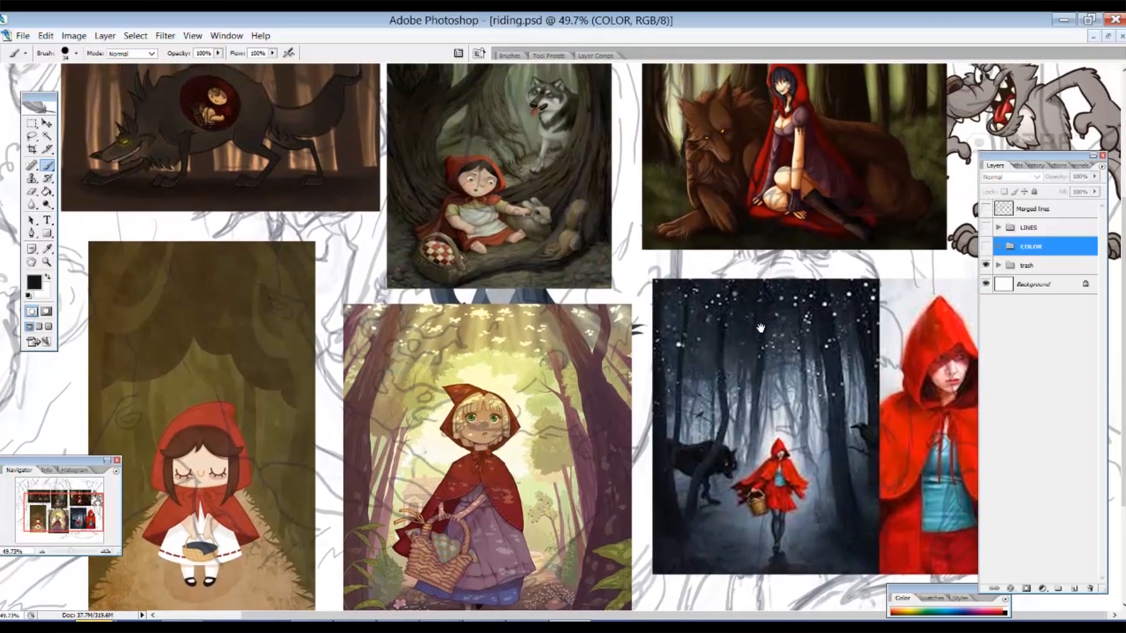
{"action": "scroll", "coordinate": [547, 325], "scroll_direction": "down", "scroll_amount": 2}
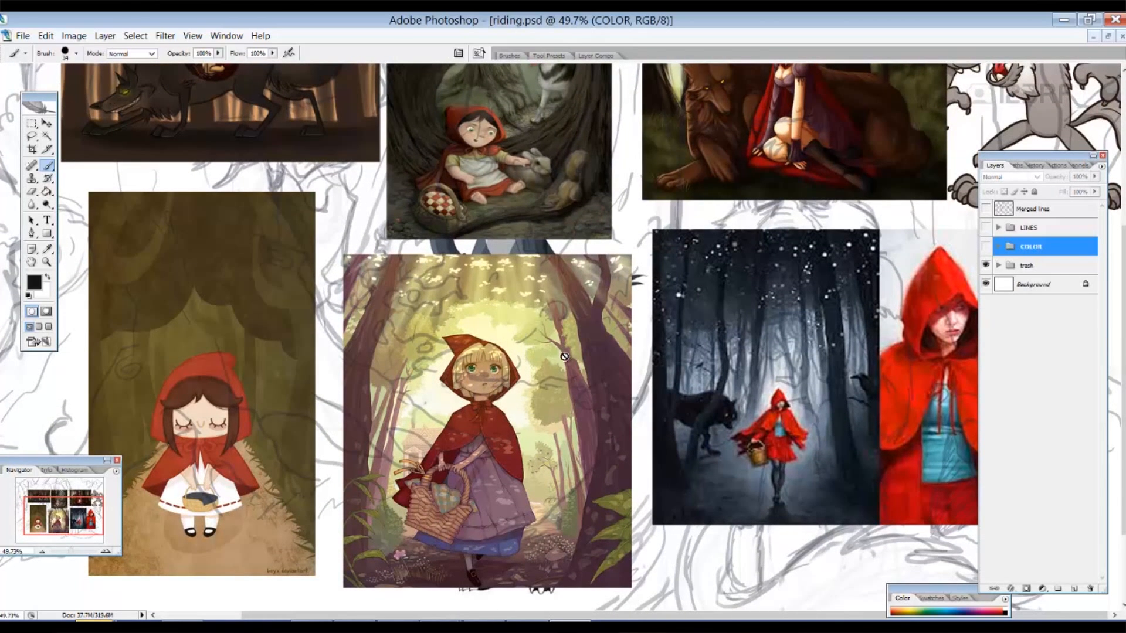
{"action": "left_click_drag", "start_coordinate": [619, 274], "coordinate": [587, 422]}
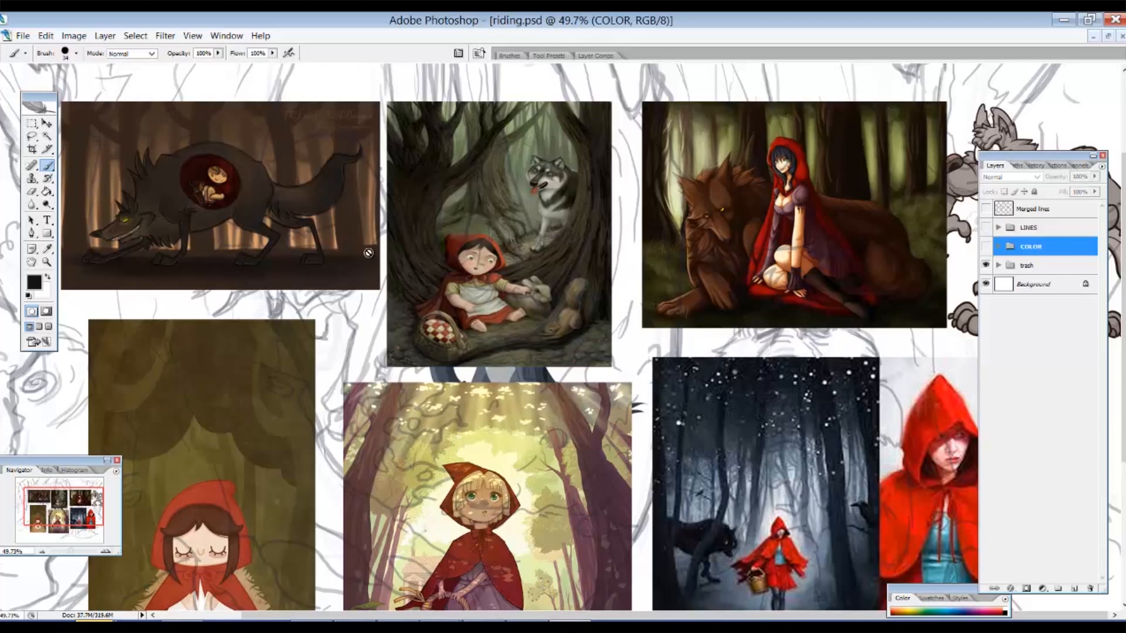
{"action": "left_click_drag", "start_coordinate": [502, 453], "coordinate": [491, 411]}
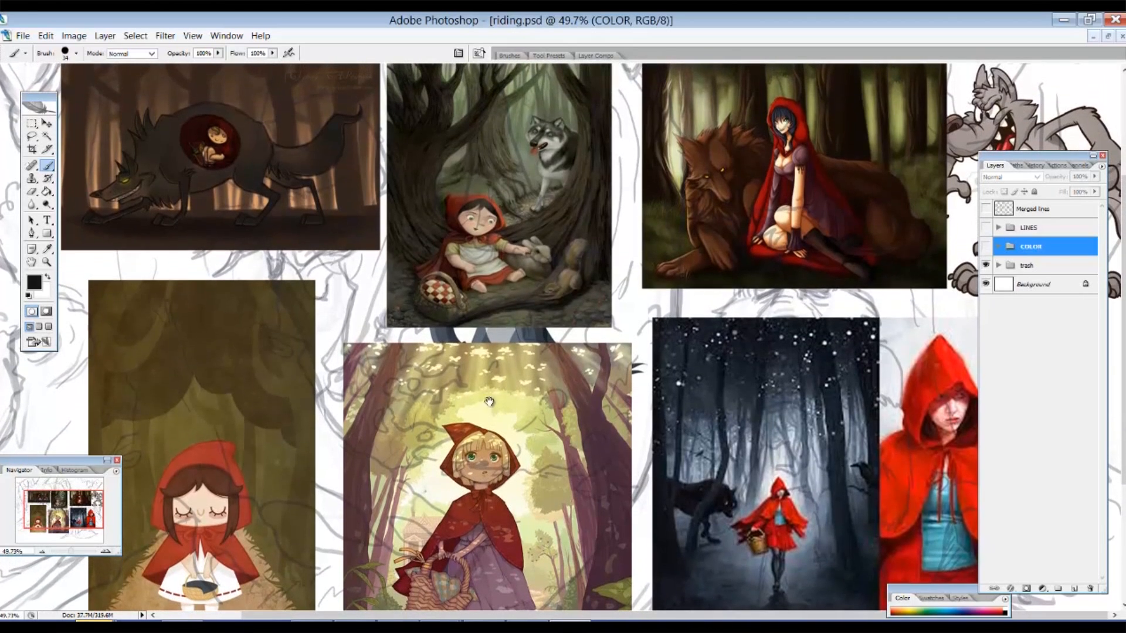
Hide the trash group and show the COLOR and LINES groups with the whole illustration in view at 25%
{"action": "left_click", "coordinate": [985, 268]}
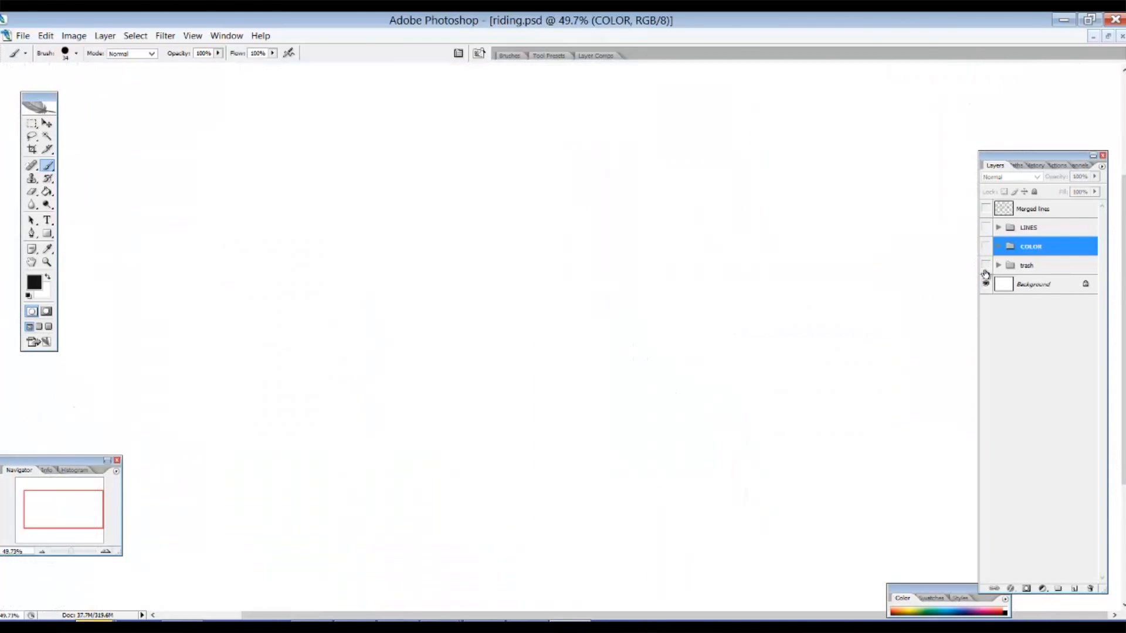
{"action": "left_click", "coordinate": [985, 247]}
{"action": "left_click", "coordinate": [986, 228]}
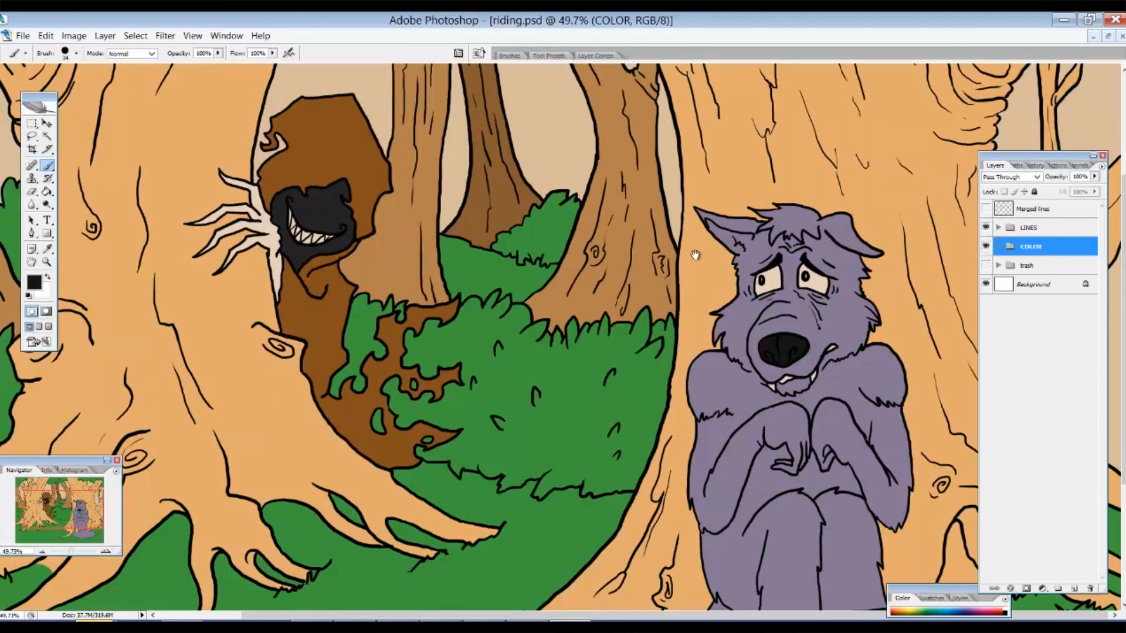
{"action": "key", "text": "ctrl+minus"}
{"action": "key", "text": "ctrl+minus"}
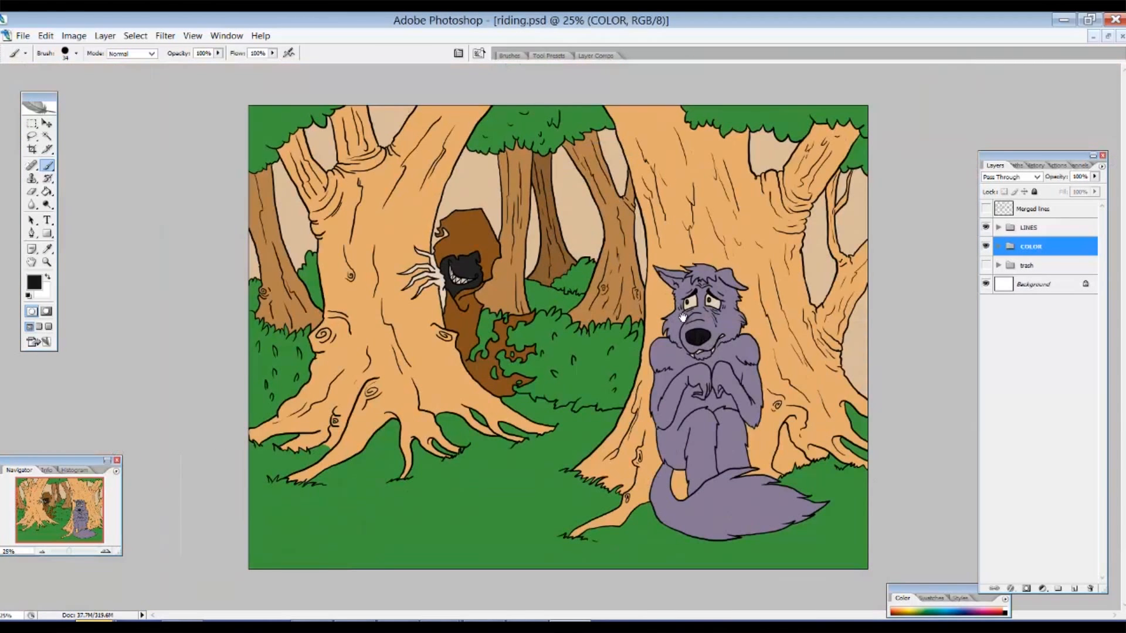
Expand the COLOR group, keep the trash group collapsed, and select the Green layer with its transparent pixels locked
{"action": "left_click", "coordinate": [997, 267]}
{"action": "left_click", "coordinate": [998, 265]}
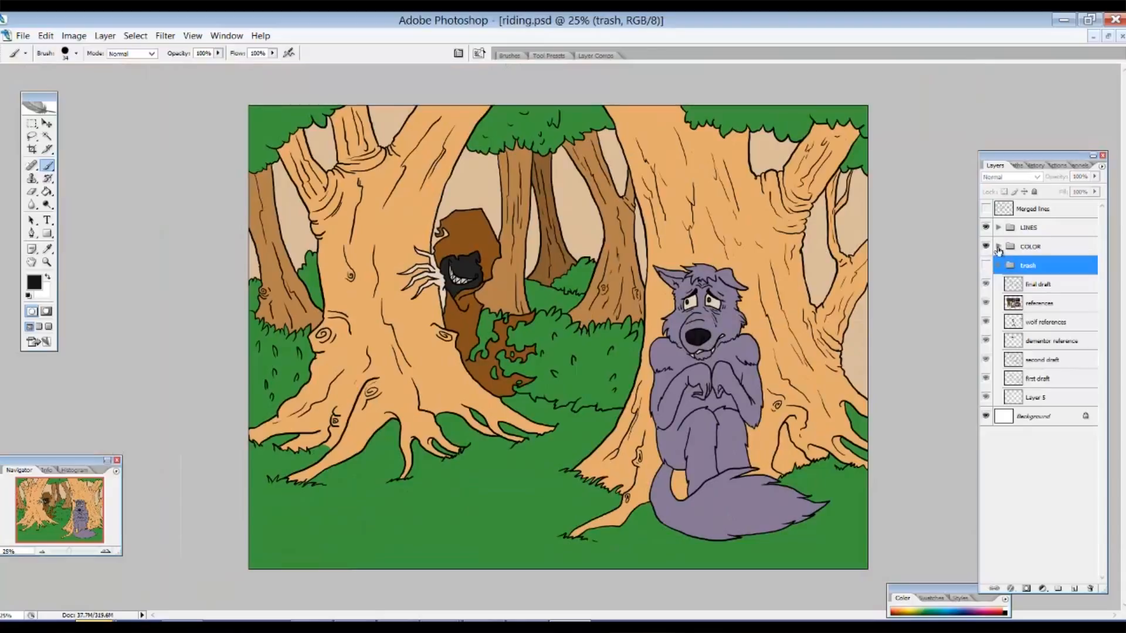
{"action": "left_click", "coordinate": [998, 246]}
{"action": "left_click", "coordinate": [998, 456]}
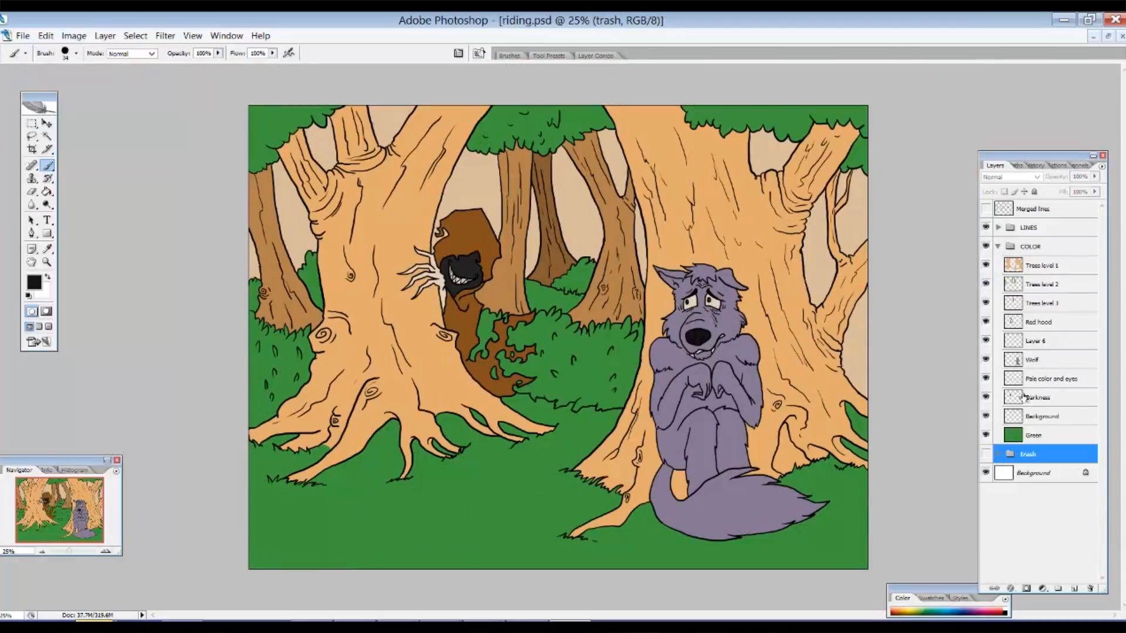
{"action": "left_click", "coordinate": [1023, 439]}
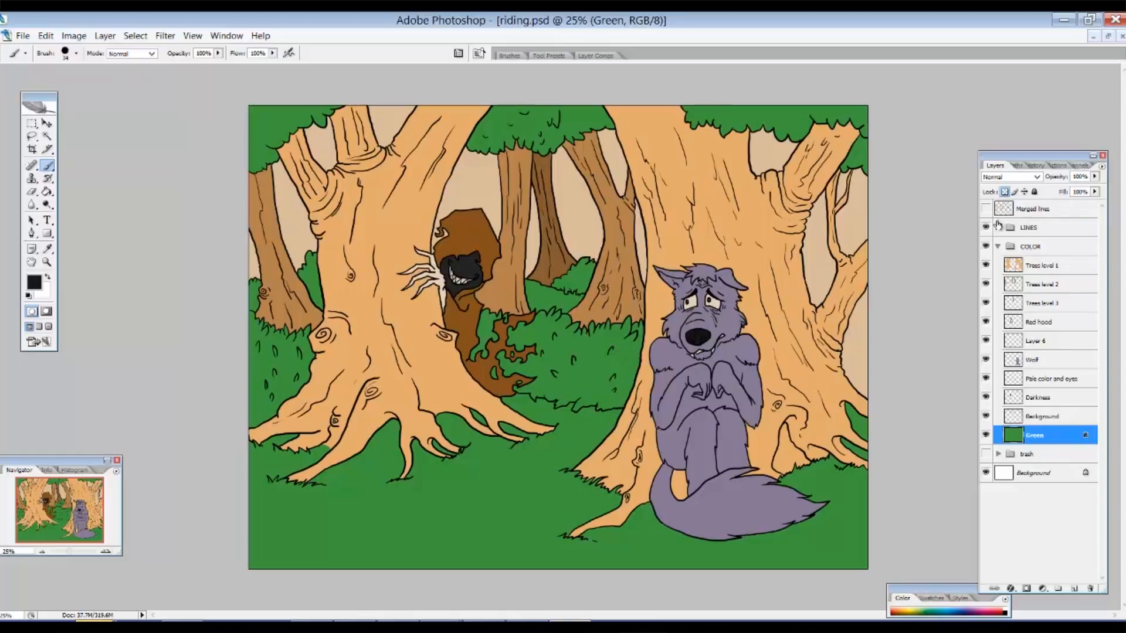
{"action": "mouse_move", "coordinate": [591, 262]}
{"action": "left_mouse_down"}
{"action": "mouse_move", "coordinate": [532, 366]}
{"action": "mouse_move", "coordinate": [563, 333]}
{"action": "mouse_move", "coordinate": [535, 305]}
{"action": "mouse_move", "coordinate": [252, 352]}
{"action": "mouse_move", "coordinate": [252, 302]}
{"action": "mouse_move", "coordinate": [381, 463]}
{"action": "left_mouse_up"}
Set the foreground color to a muted bluish green, #307D5F
{"action": "left_click", "coordinate": [34, 283]}
{"action": "left_click_drag", "start_coordinate": [585, 250], "coordinate": [585, 265]}
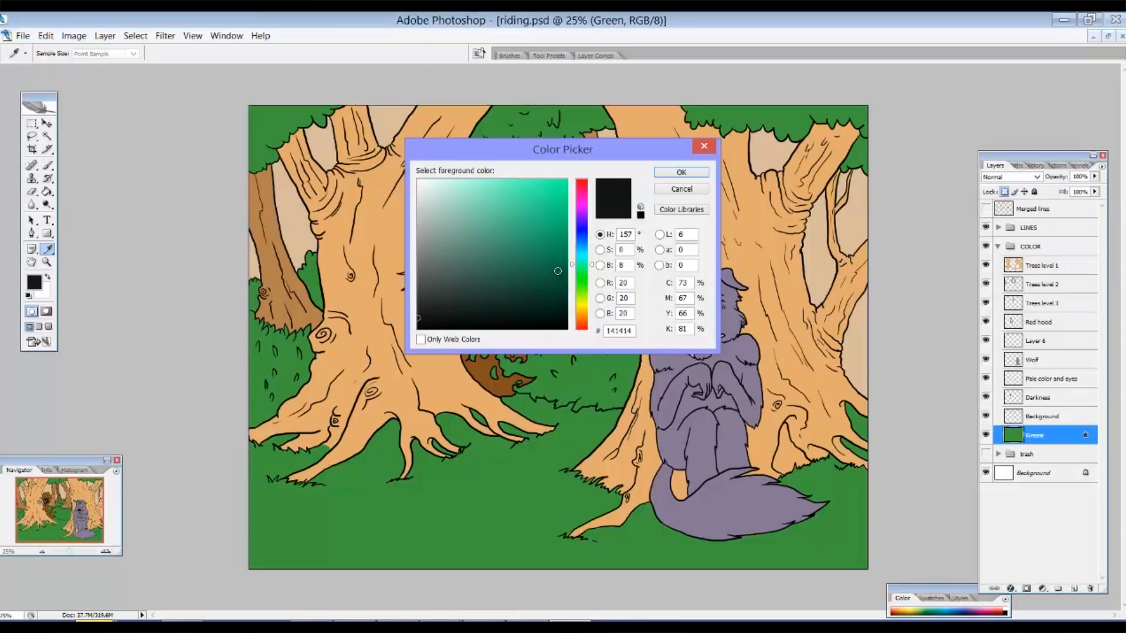
{"action": "left_click_drag", "start_coordinate": [507, 246], "coordinate": [508, 257]}
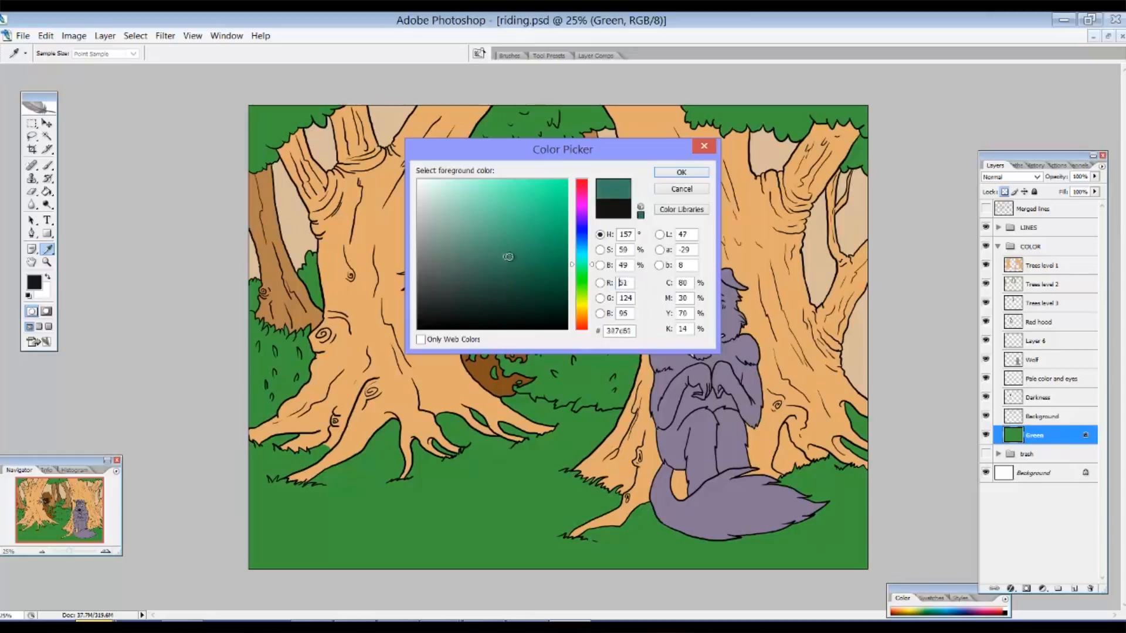
{"action": "left_click", "coordinate": [684, 173]}
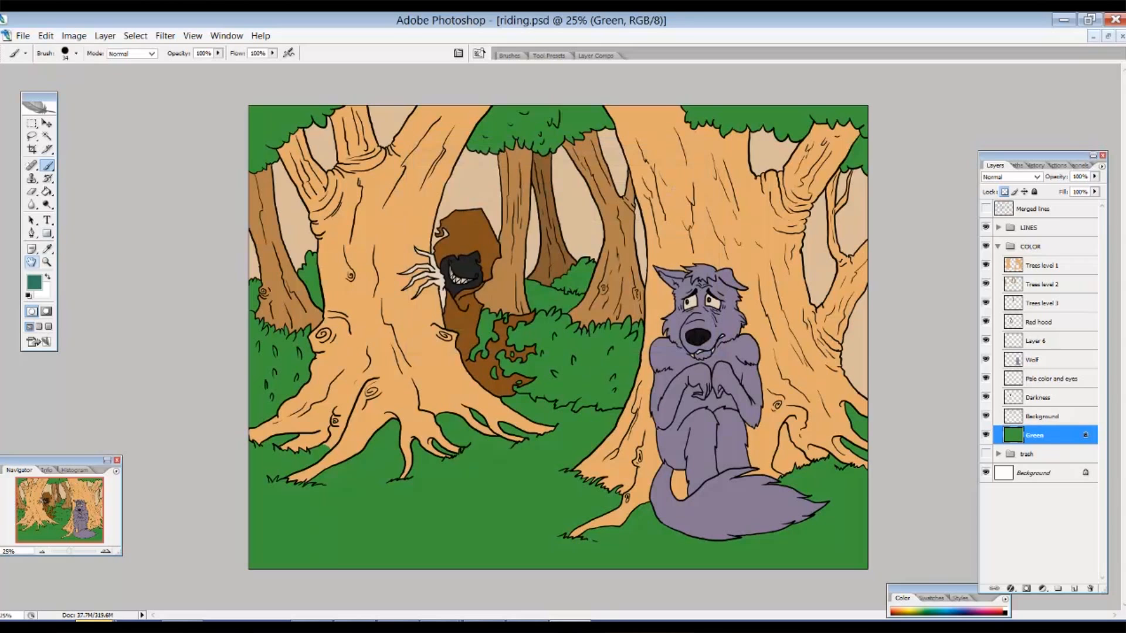
Shift the foreground color to a darker teal, #257367, with hue 171
{"action": "left_click", "coordinate": [34, 282]}
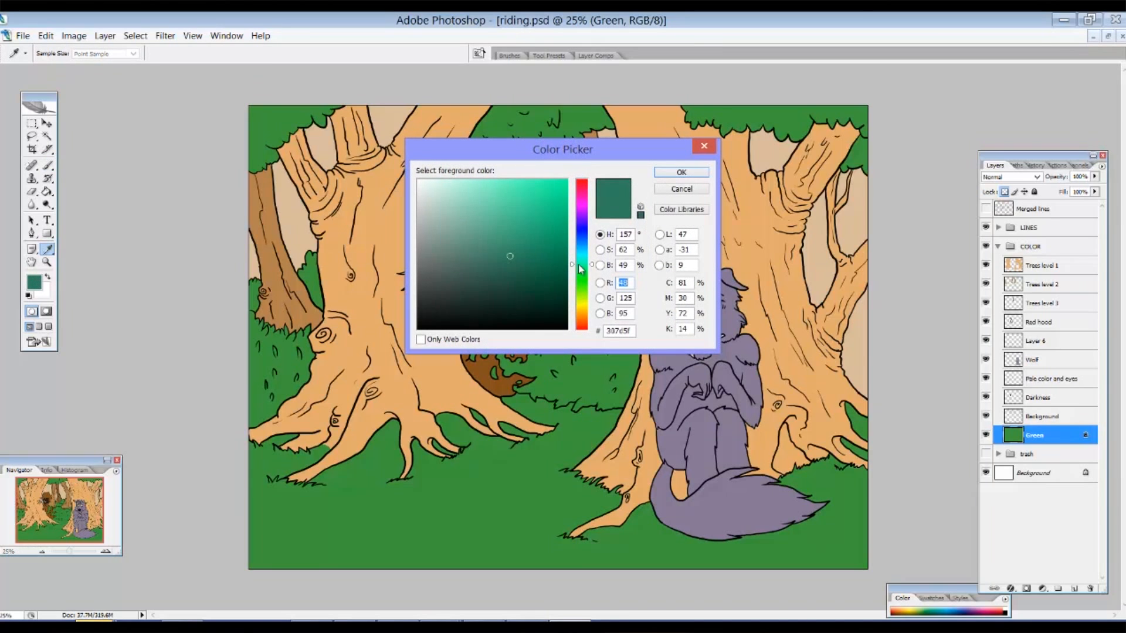
{"action": "mouse_move", "coordinate": [591, 264]}
{"action": "left_mouse_down"}
{"action": "mouse_move", "coordinate": [592, 284]}
{"action": "mouse_move", "coordinate": [587, 233]}
{"action": "mouse_move", "coordinate": [591, 262]}
{"action": "mouse_move", "coordinate": [513, 255]}
{"action": "left_mouse_up"}
{"action": "left_click", "coordinate": [502, 251]}
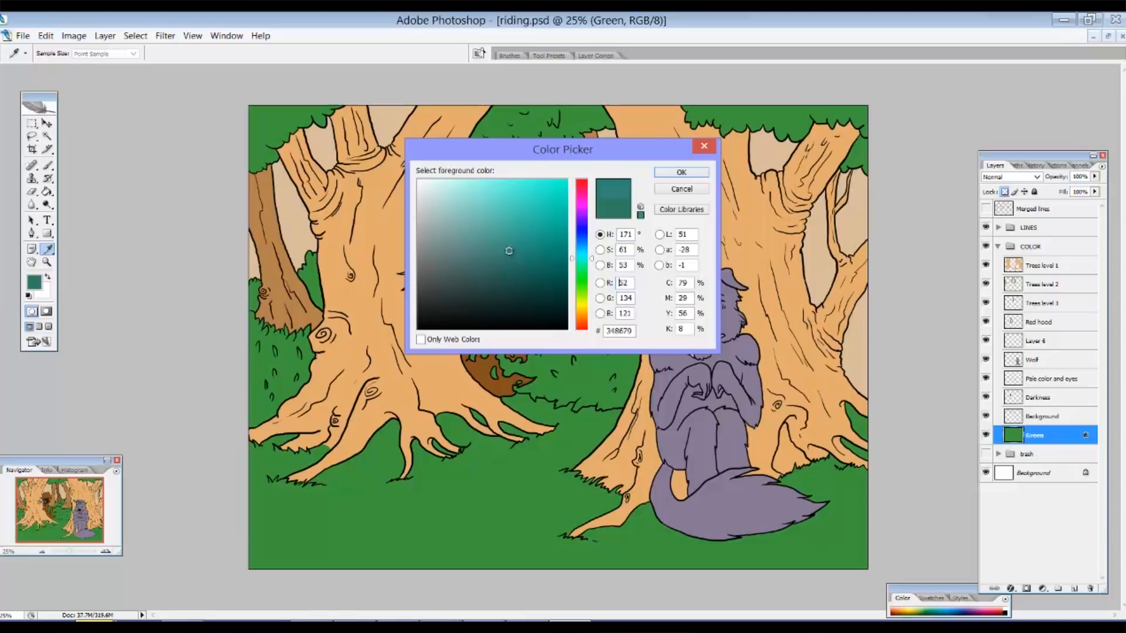
{"action": "mouse_move", "coordinate": [504, 251]}
{"action": "left_mouse_down"}
{"action": "mouse_move", "coordinate": [543, 248]}
{"action": "mouse_move", "coordinate": [510, 251]}
{"action": "mouse_move", "coordinate": [535, 251]}
{"action": "mouse_move", "coordinate": [515, 252]}
{"action": "mouse_move", "coordinate": [519, 262]}
{"action": "left_mouse_up"}
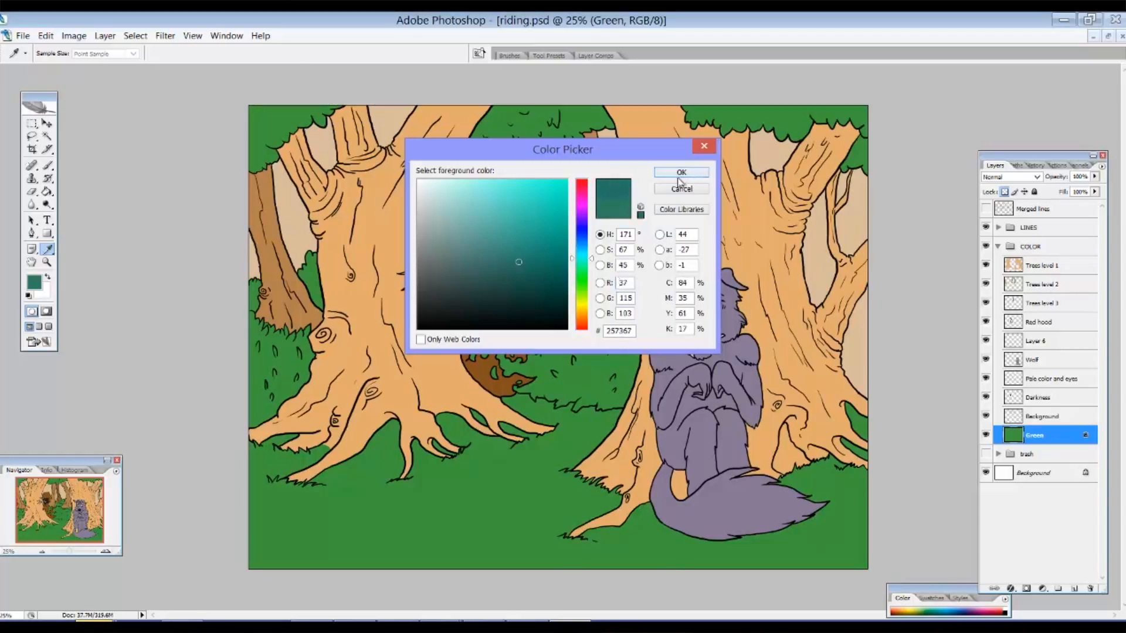
{"action": "left_click", "coordinate": [677, 174]}
Fill the Green layer with the teal foreground color, try the white background color on it, and refill it with teal
{"action": "key", "text": "b"}
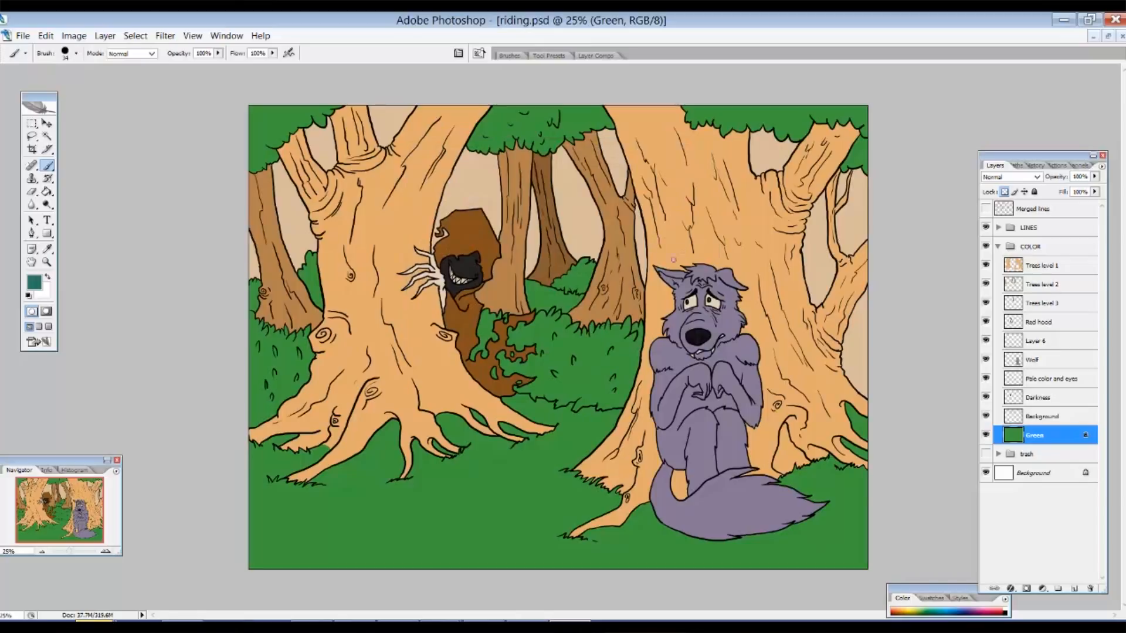
{"action": "left_click", "coordinate": [1005, 192]}
{"action": "key", "text": "alt+BackSpace"}
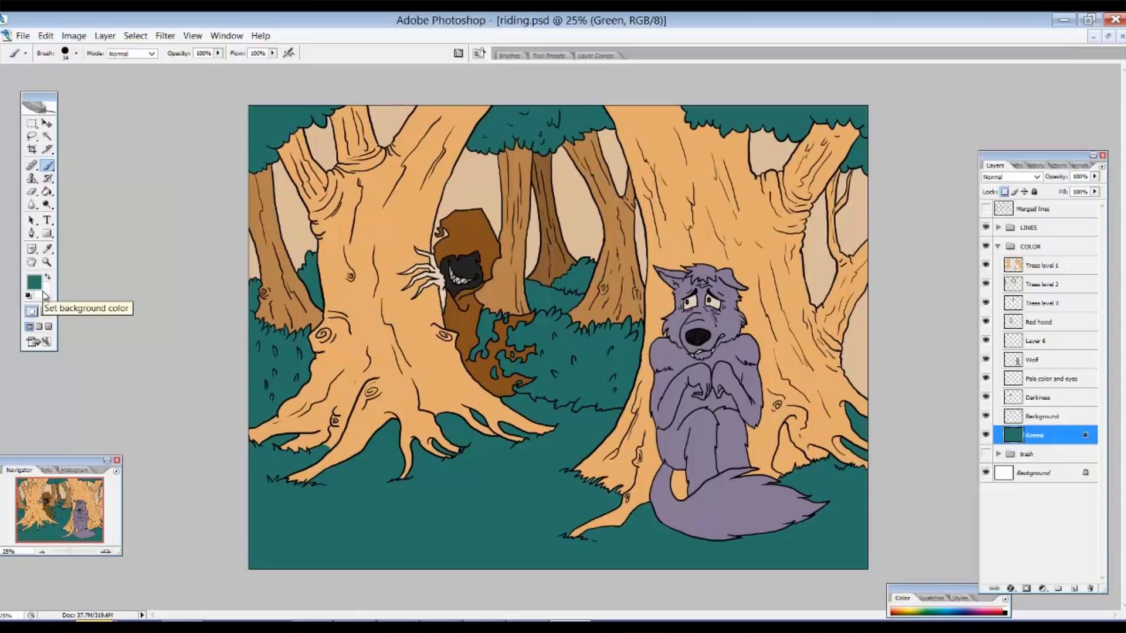
{"action": "key", "text": "ctrl+BackSpace"}
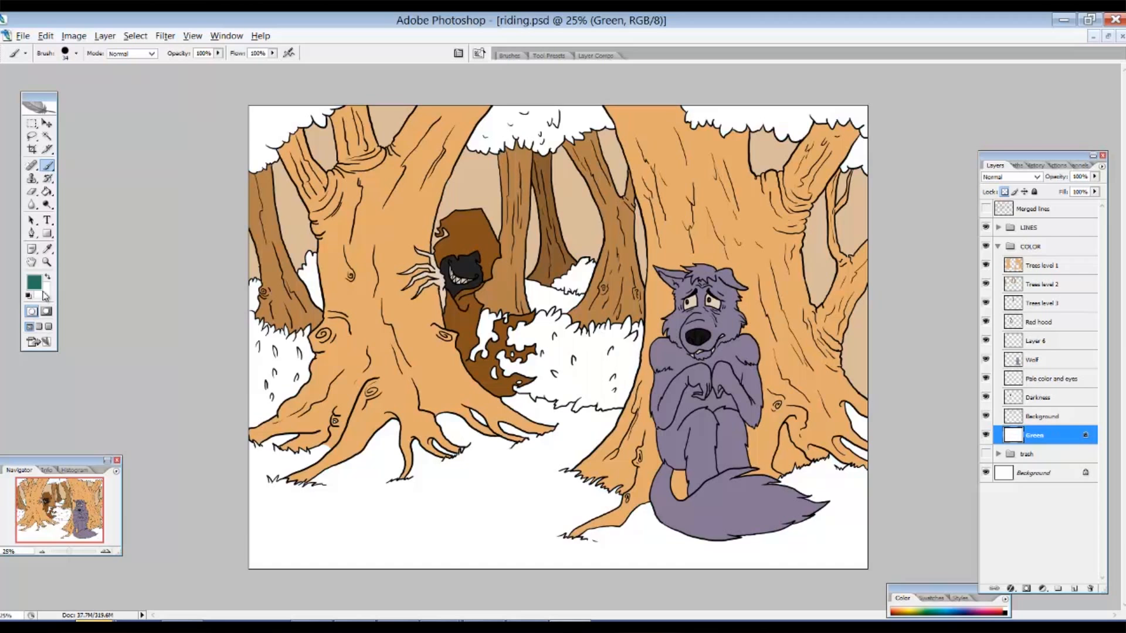
{"action": "key", "text": "alt+BackSpace"}
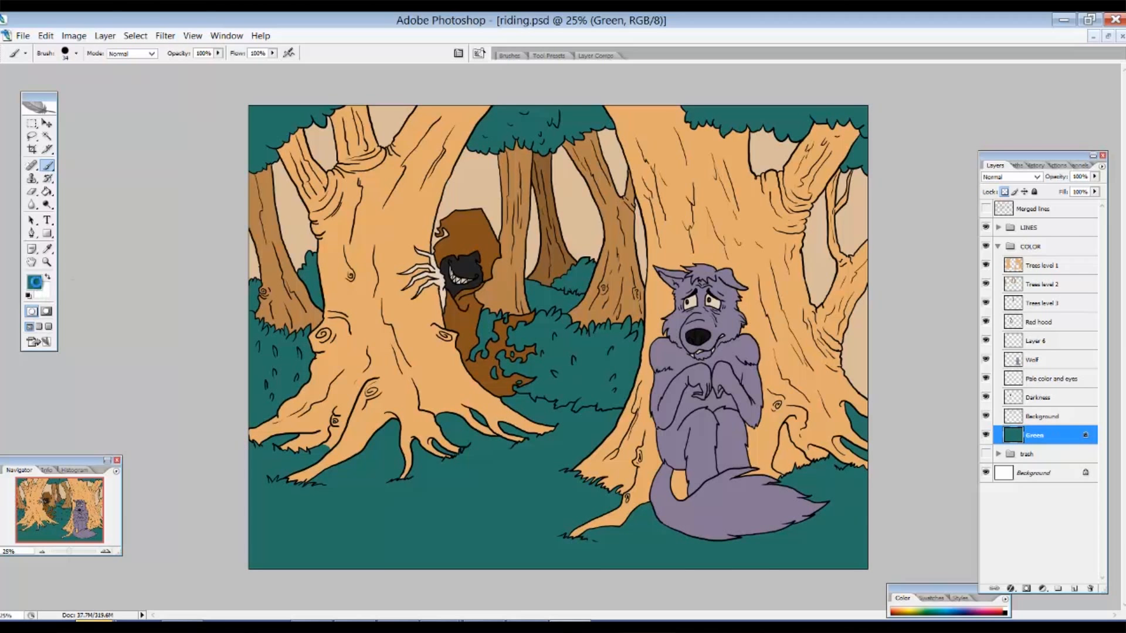
Set the foreground color to dark green #1F6945 and fill the Green layer with it
{"action": "left_click", "coordinate": [34, 282]}
{"action": "left_click_drag", "start_coordinate": [589, 259], "coordinate": [589, 267]}
{"action": "left_click_drag", "start_coordinate": [519, 274], "coordinate": [523, 268]}
{"action": "left_click", "coordinate": [658, 174]}
{"action": "key", "text": "alt+BackSpace"}
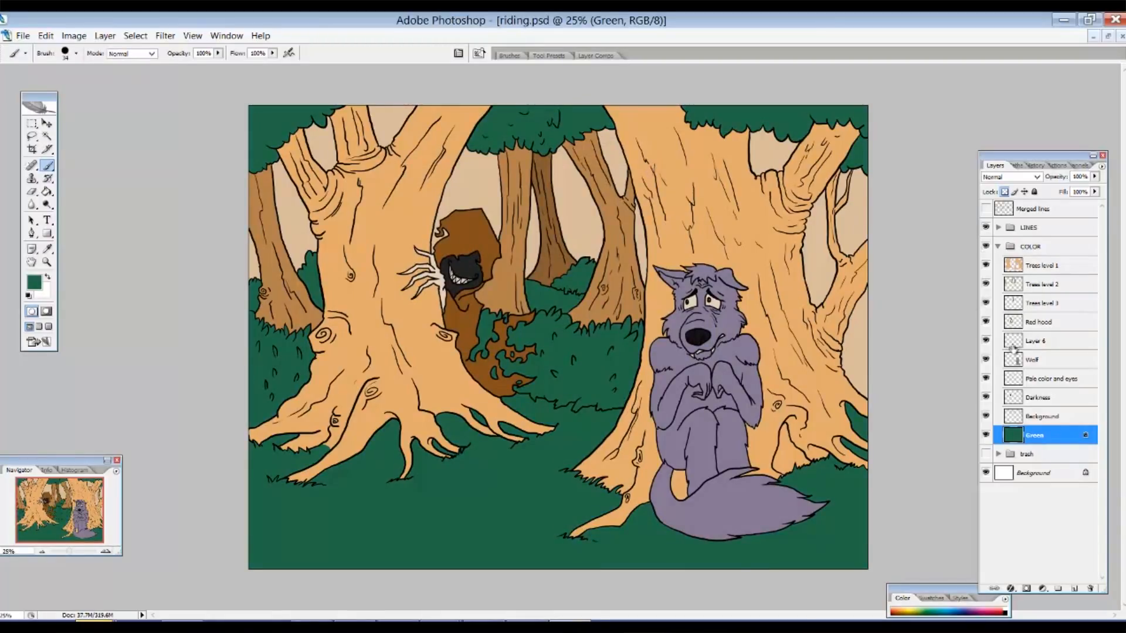
Toggle the Background and Trees level 1 layers off and on to check their contents, and select Trees level 1
{"action": "left_click", "coordinate": [985, 416]}
{"action": "left_click", "coordinate": [985, 416]}
{"action": "left_click", "coordinate": [986, 265]}
{"action": "left_click", "coordinate": [986, 266]}
{"action": "left_click", "coordinate": [1029, 267]}
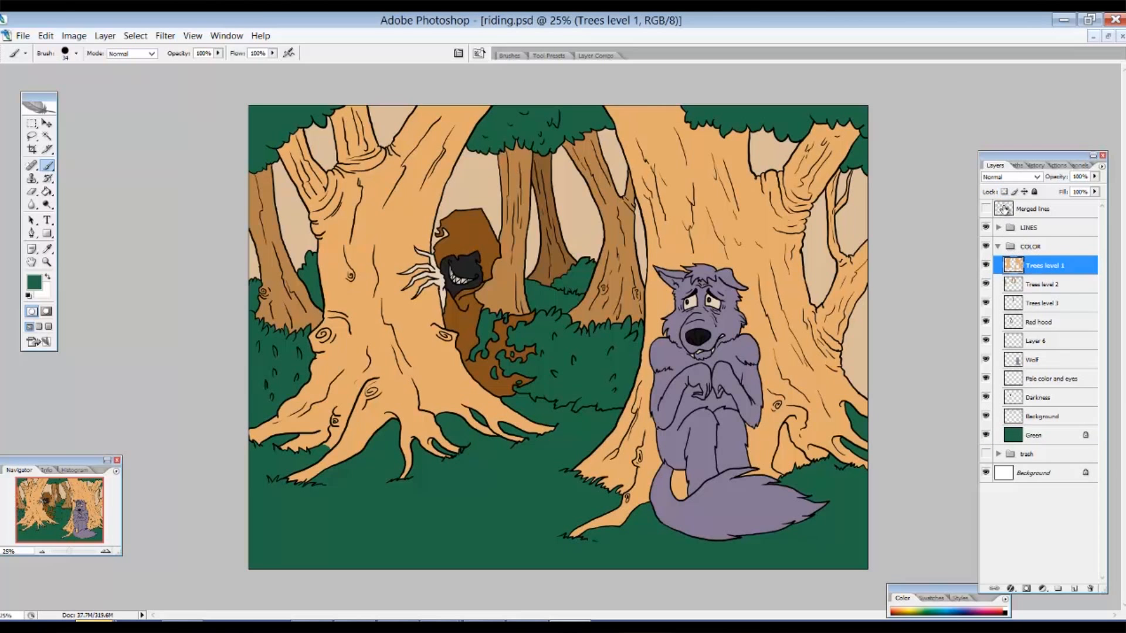
Fill the Trees level 1 layer with reddish brown #973E3E, keeping its transparent pixels locked
{"action": "left_click", "coordinate": [34, 280]}
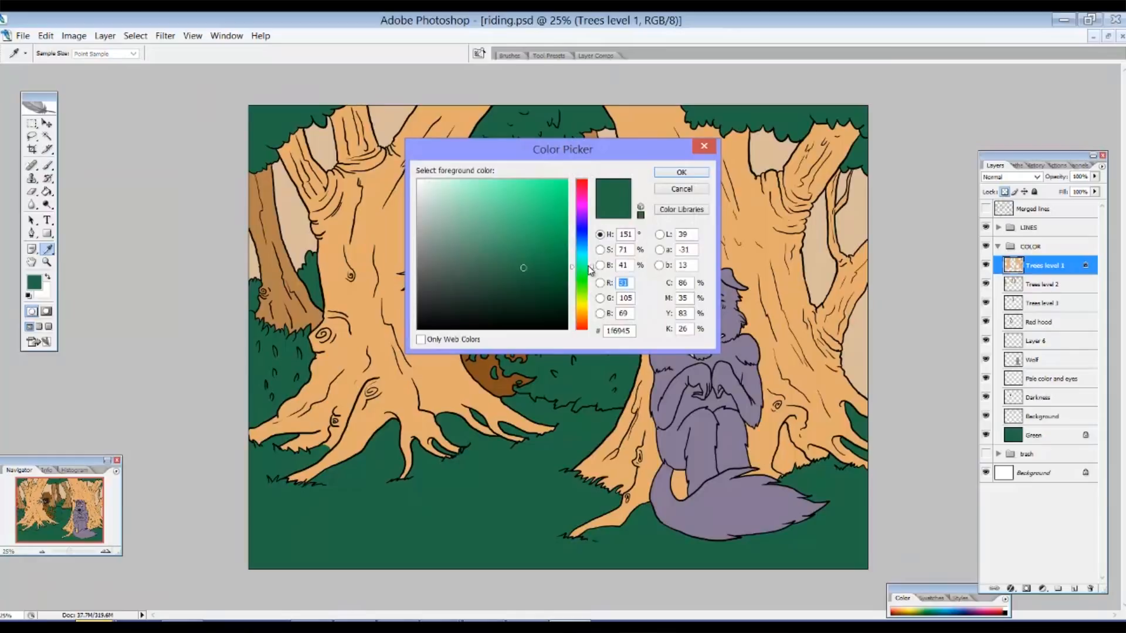
{"action": "left_click_drag", "start_coordinate": [590, 270], "coordinate": [590, 334]}
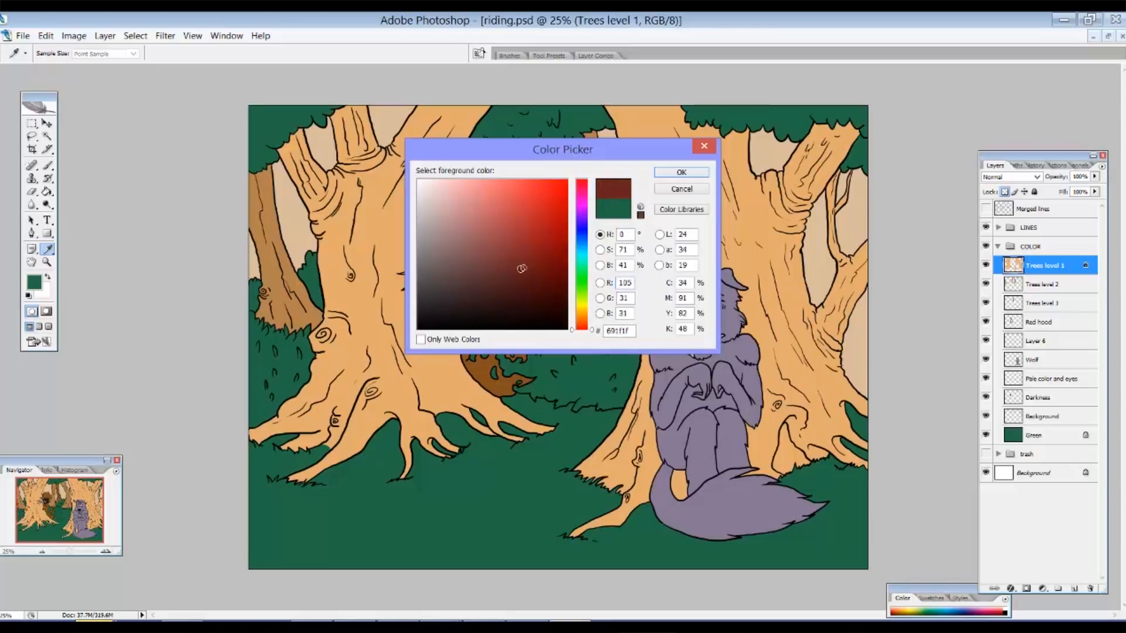
{"action": "left_click", "coordinate": [586, 176]}
{"action": "left_click_drag", "start_coordinate": [590, 177], "coordinate": [590, 182]}
{"action": "left_click_drag", "start_coordinate": [522, 265], "coordinate": [498, 251]}
{"action": "left_click_drag", "start_coordinate": [594, 186], "coordinate": [591, 171]}
{"action": "left_click_drag", "start_coordinate": [498, 239], "coordinate": [506, 241]}
{"action": "left_click", "coordinate": [681, 172]}
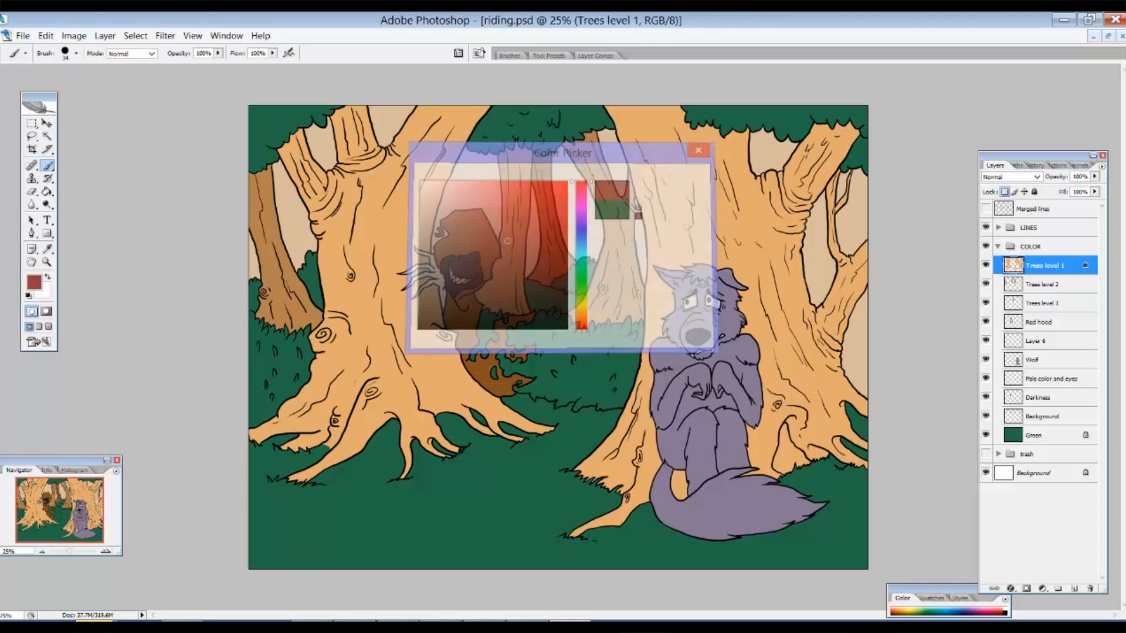
{"action": "key", "text": "alt+BackSpace"}
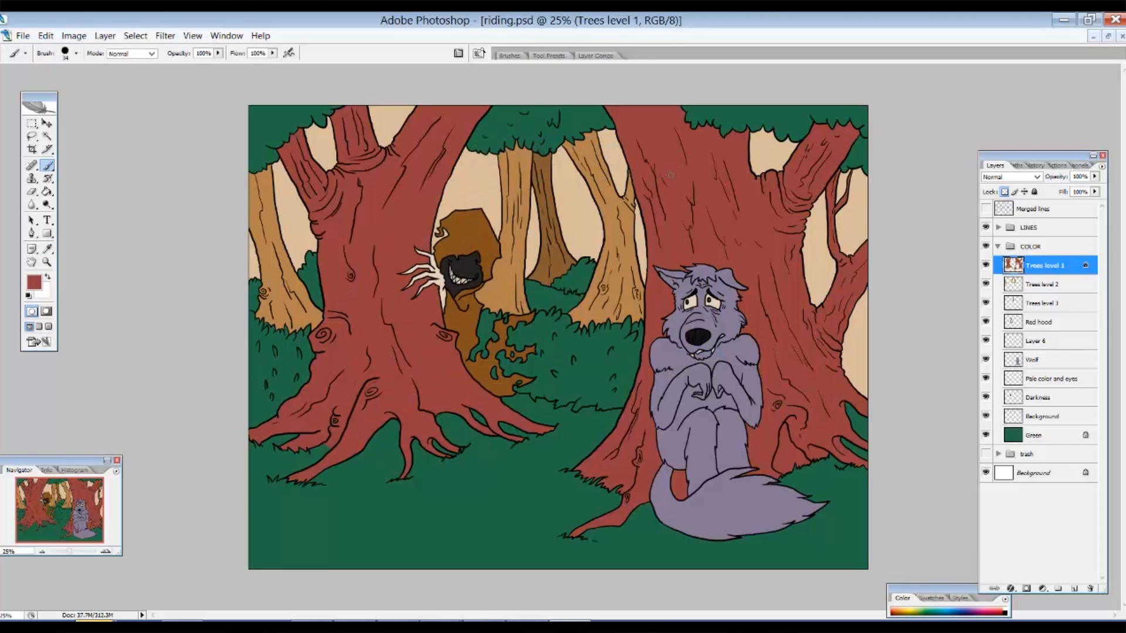
Set the foreground color to orange-brown #B2674A and fill the Trees level 1 layer with it
{"action": "left_click", "coordinate": [34, 282]}
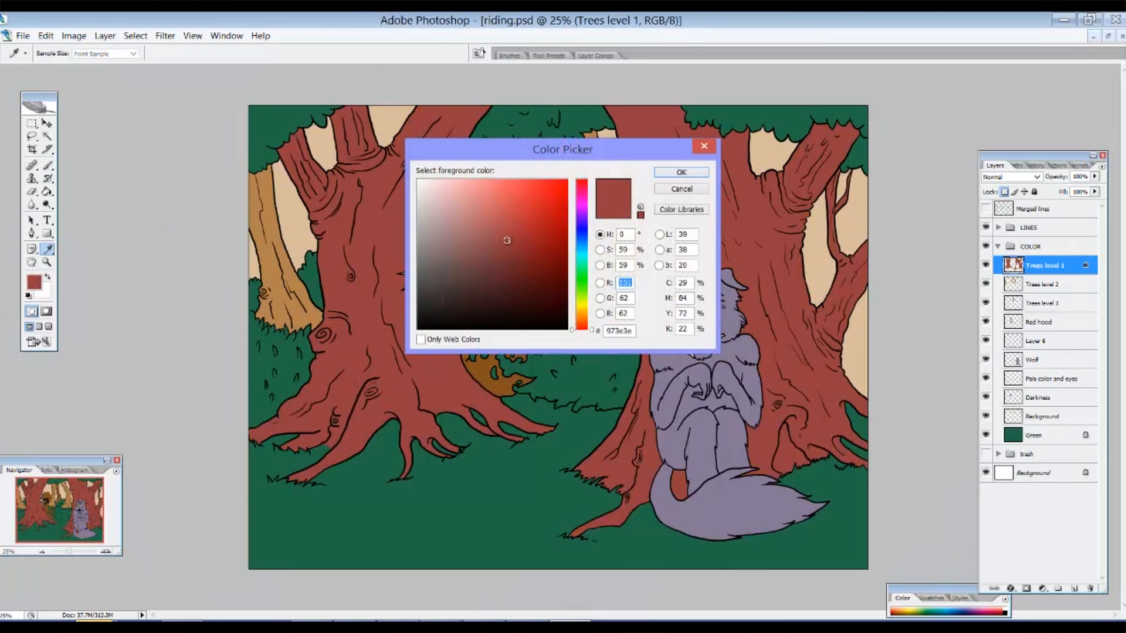
{"action": "left_click", "coordinate": [577, 322]}
{"action": "left_click", "coordinate": [505, 225]}
{"action": "left_click", "coordinate": [681, 172]}
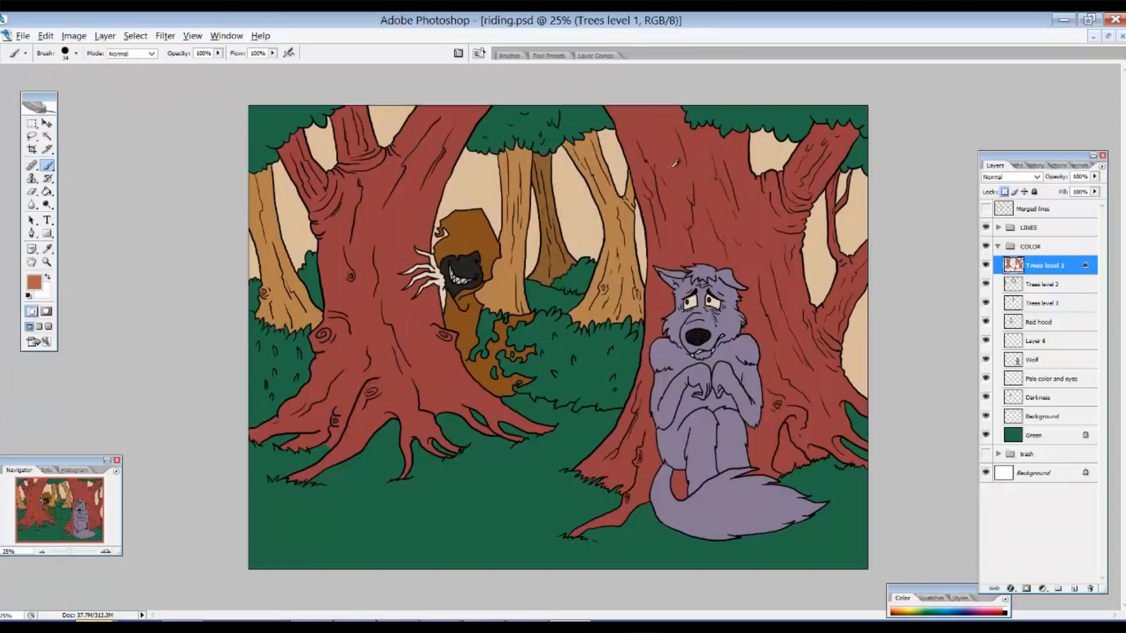
{"action": "key", "text": "alt+BackSpace"}
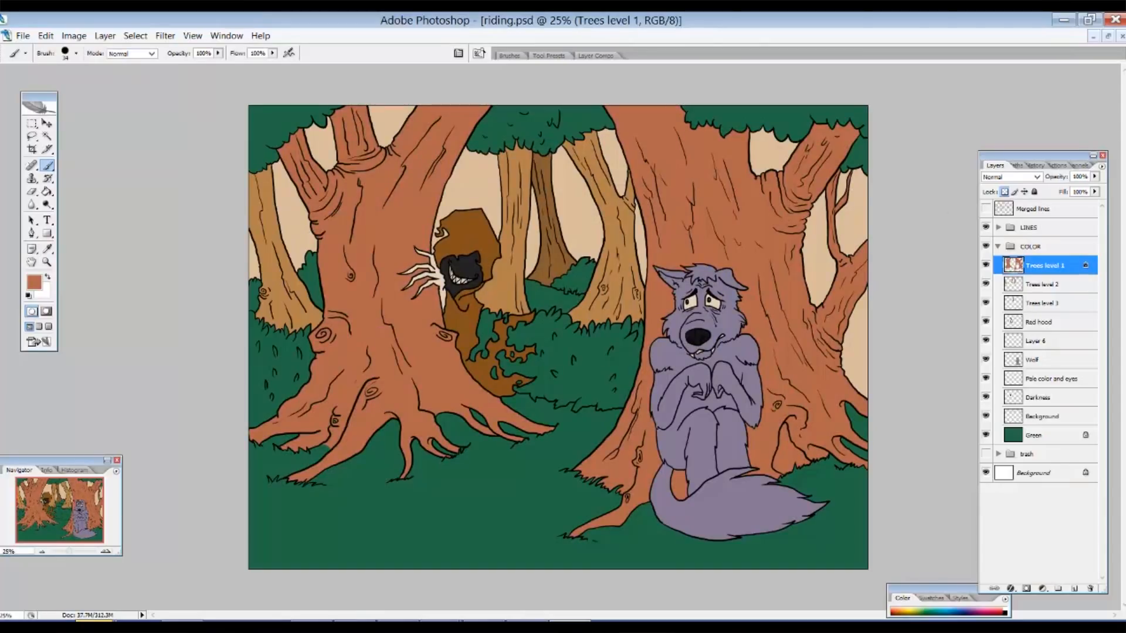
Set the foreground color to brown #8E5A46 and fill the Trees level 2 layer with it, locking its transparent pixels
{"action": "left_click", "coordinate": [985, 284]}
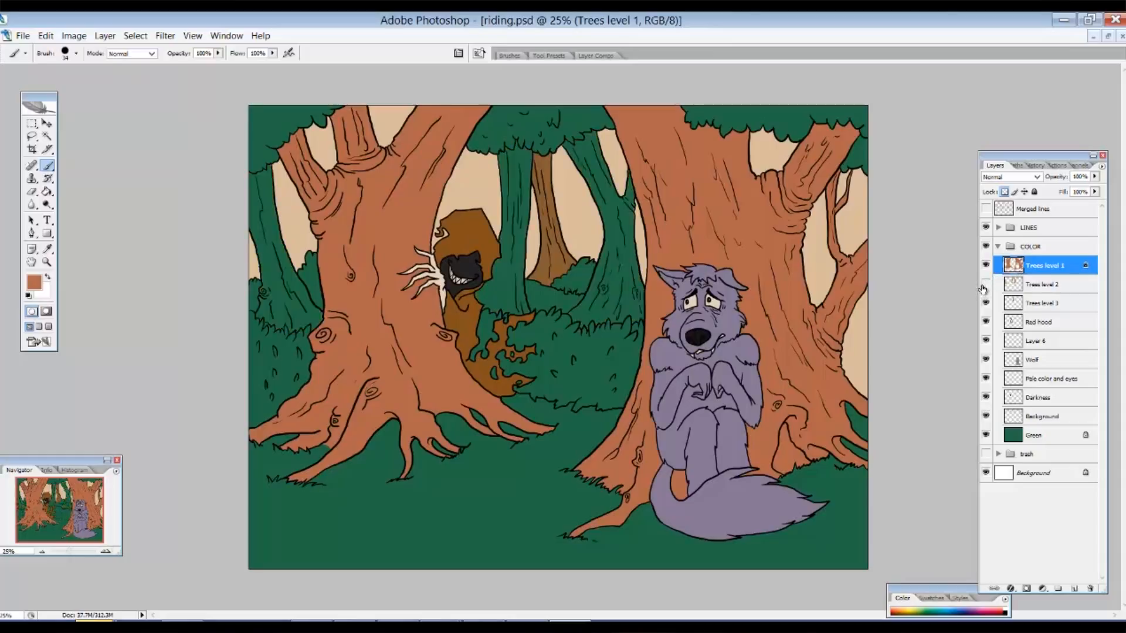
{"action": "left_click", "coordinate": [985, 285]}
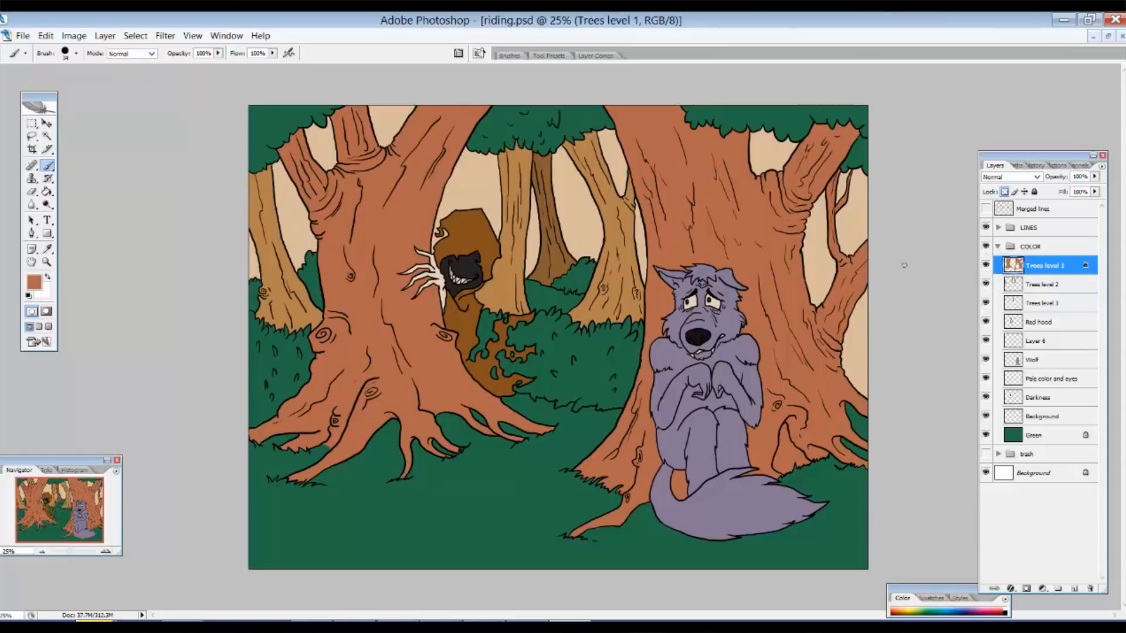
{"action": "left_click", "coordinate": [34, 283]}
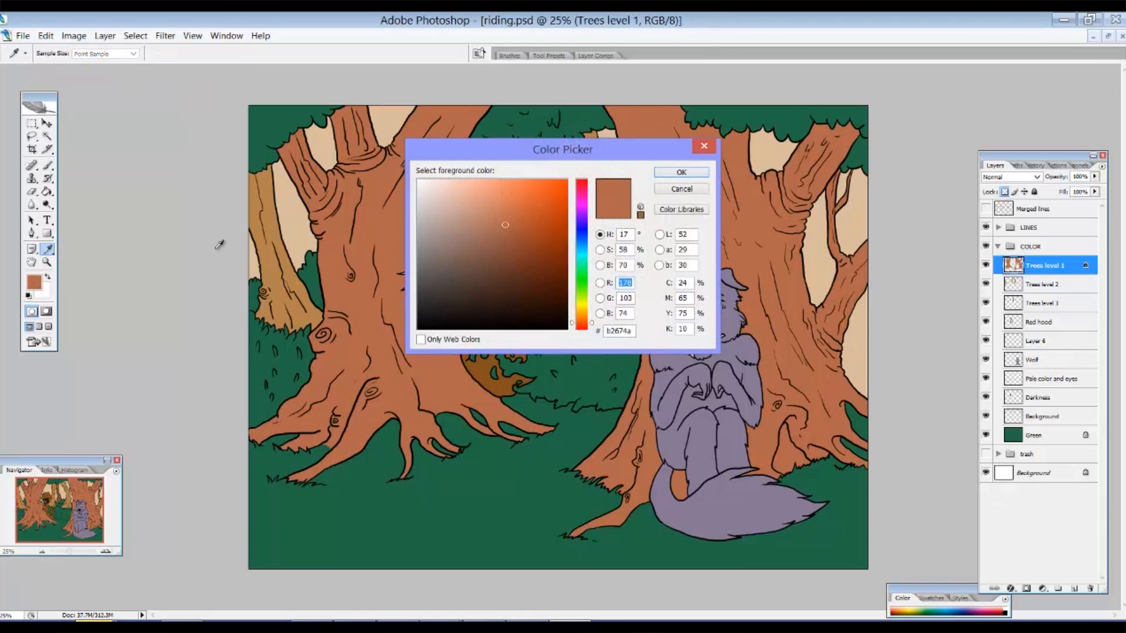
{"action": "left_click", "coordinate": [508, 246]}
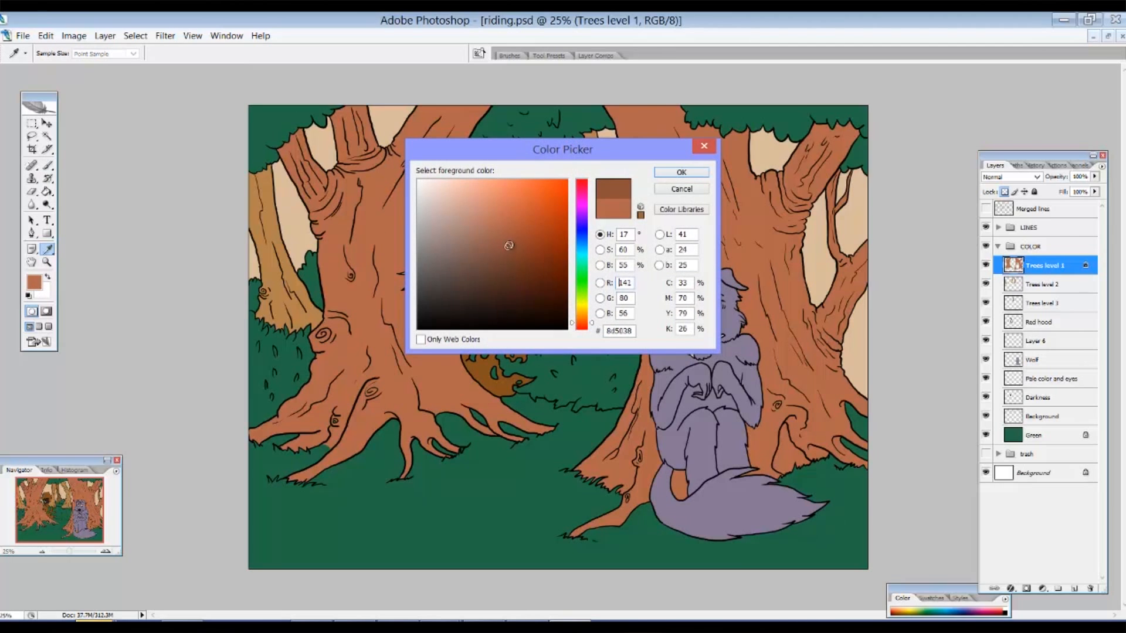
{"action": "left_click_drag", "start_coordinate": [505, 246], "coordinate": [494, 246]}
{"action": "left_click", "coordinate": [668, 174]}
{"action": "key", "text": "b"}
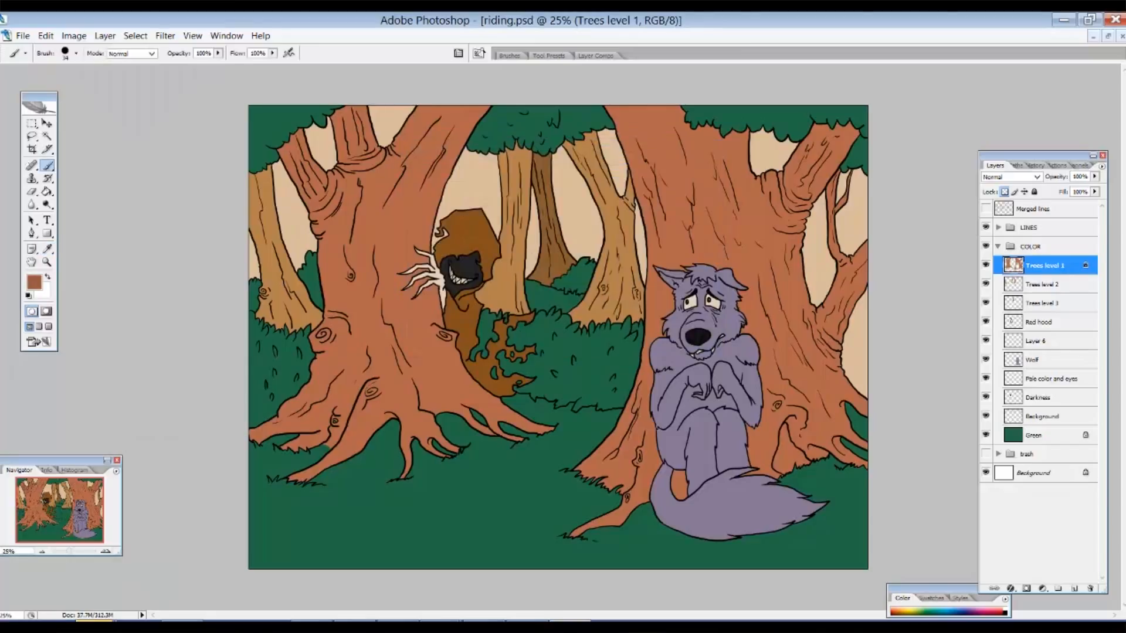
{"action": "left_click", "coordinate": [986, 265]}
{"action": "left_click", "coordinate": [986, 265]}
{"action": "left_click", "coordinate": [1013, 284]}
{"action": "left_click", "coordinate": [1004, 192]}
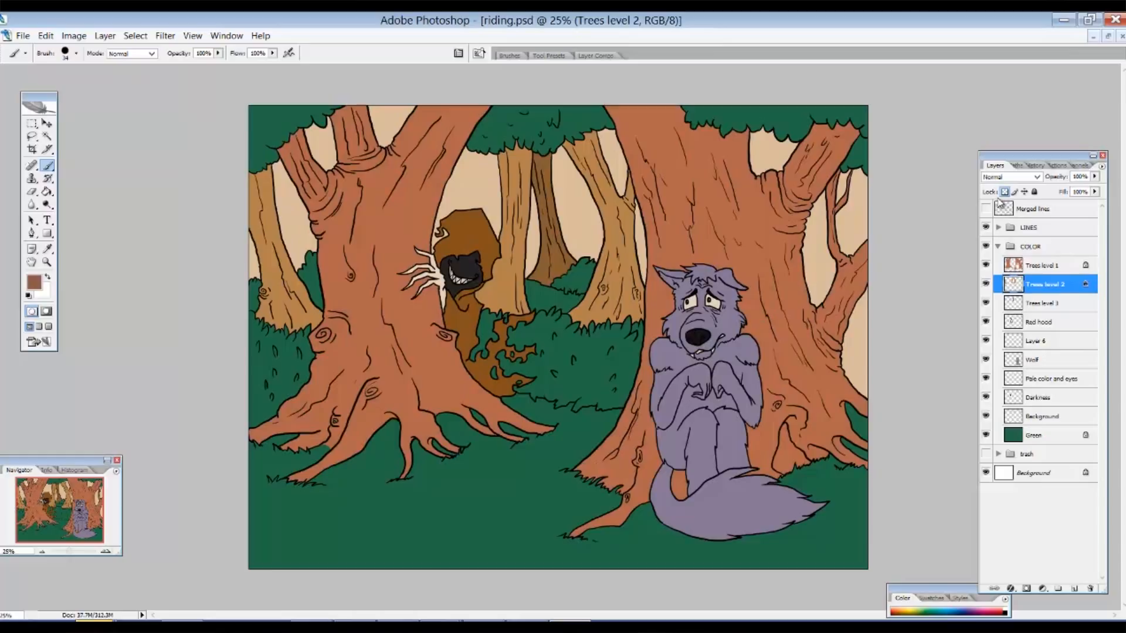
{"action": "key", "text": "alt+BackSpace"}
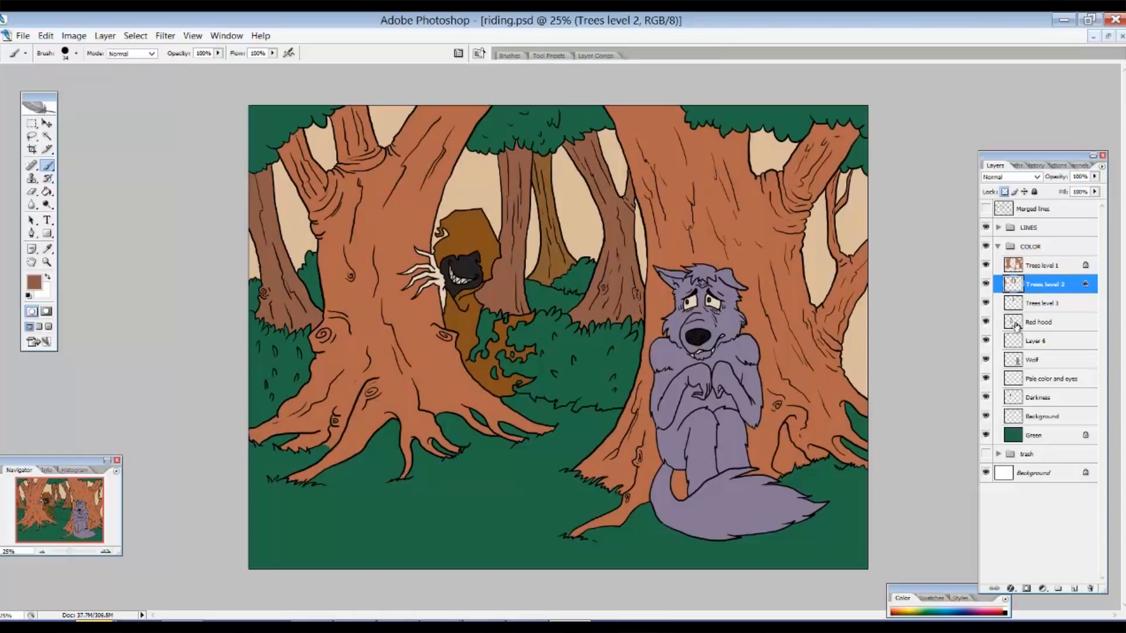
Lock the transparent pixels of the Trees level 3 layer and fill it with light pinkish brown #CC9783
{"action": "left_click", "coordinate": [1024, 304]}
{"action": "left_click", "coordinate": [1005, 192]}
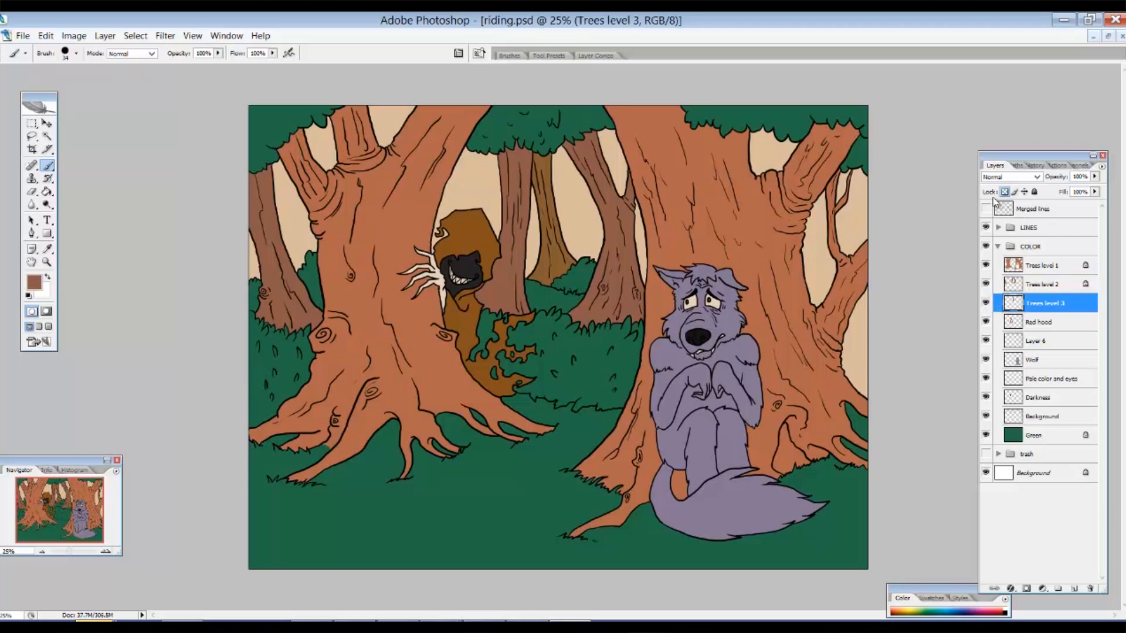
{"action": "left_click", "coordinate": [34, 282]}
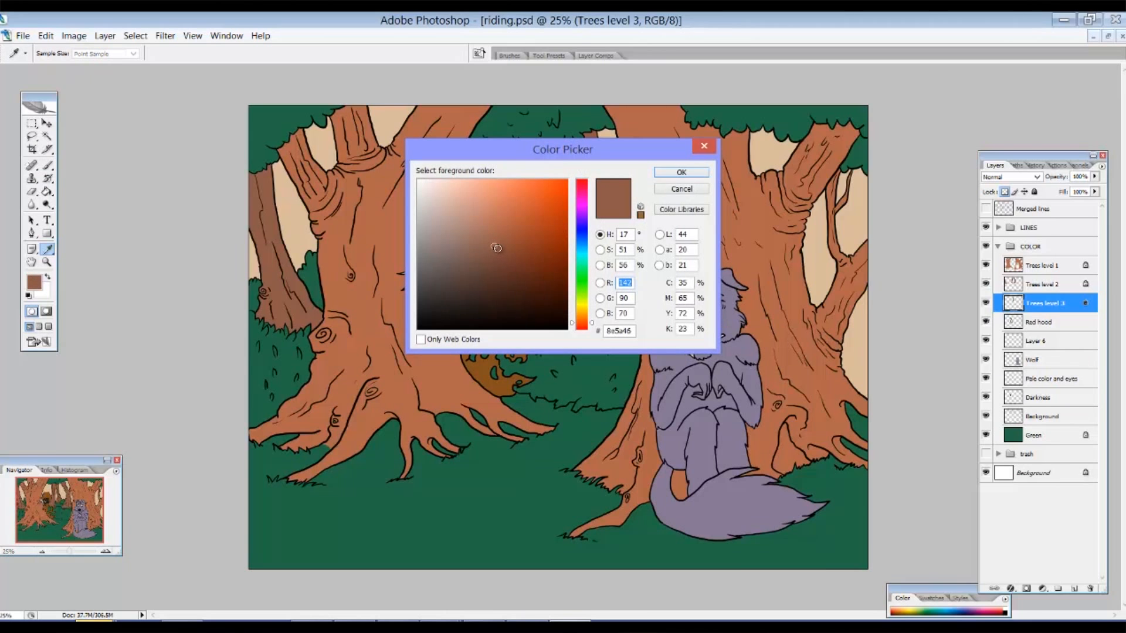
{"action": "left_click_drag", "start_coordinate": [527, 159], "coordinate": [662, 381]}
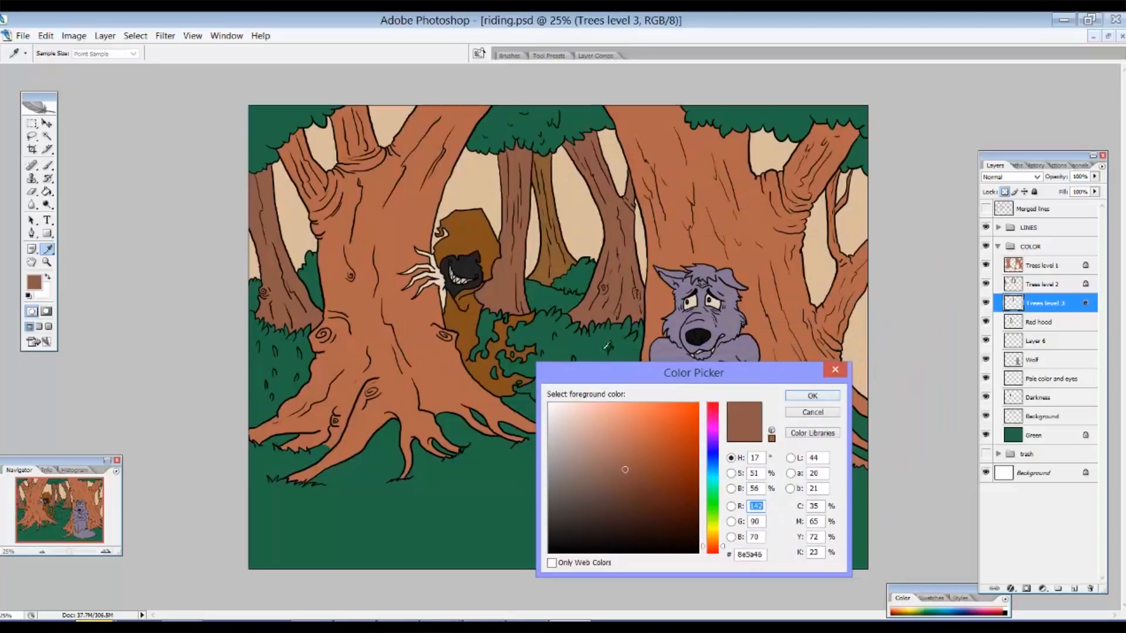
{"action": "left_click_drag", "start_coordinate": [614, 378], "coordinate": [607, 355]}
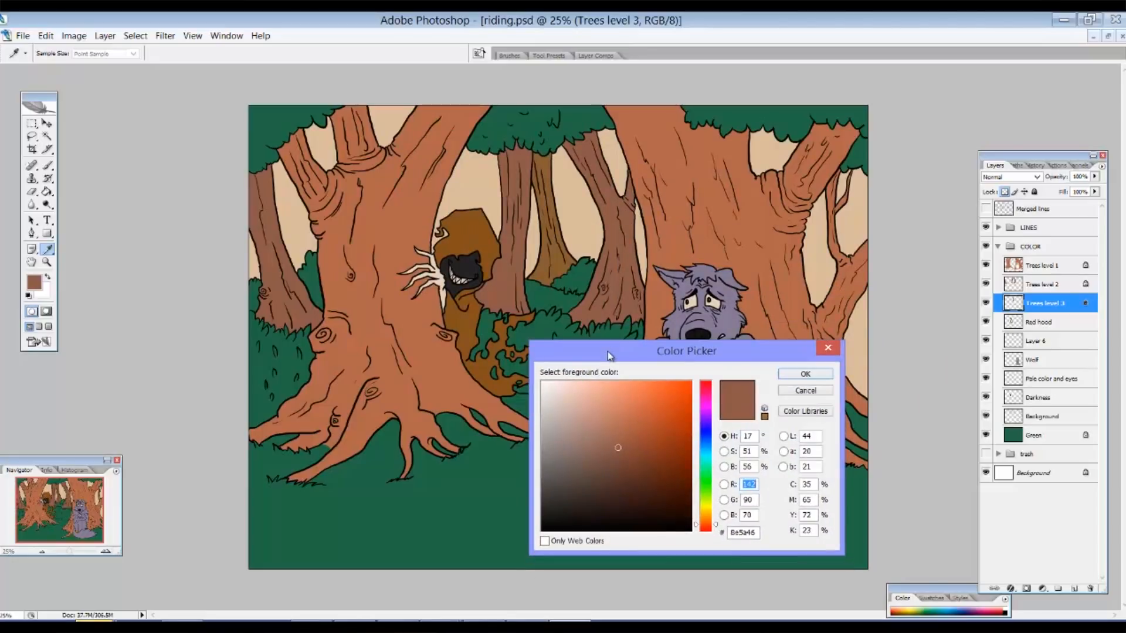
{"action": "left_click_drag", "start_coordinate": [608, 351], "coordinate": [613, 320]}
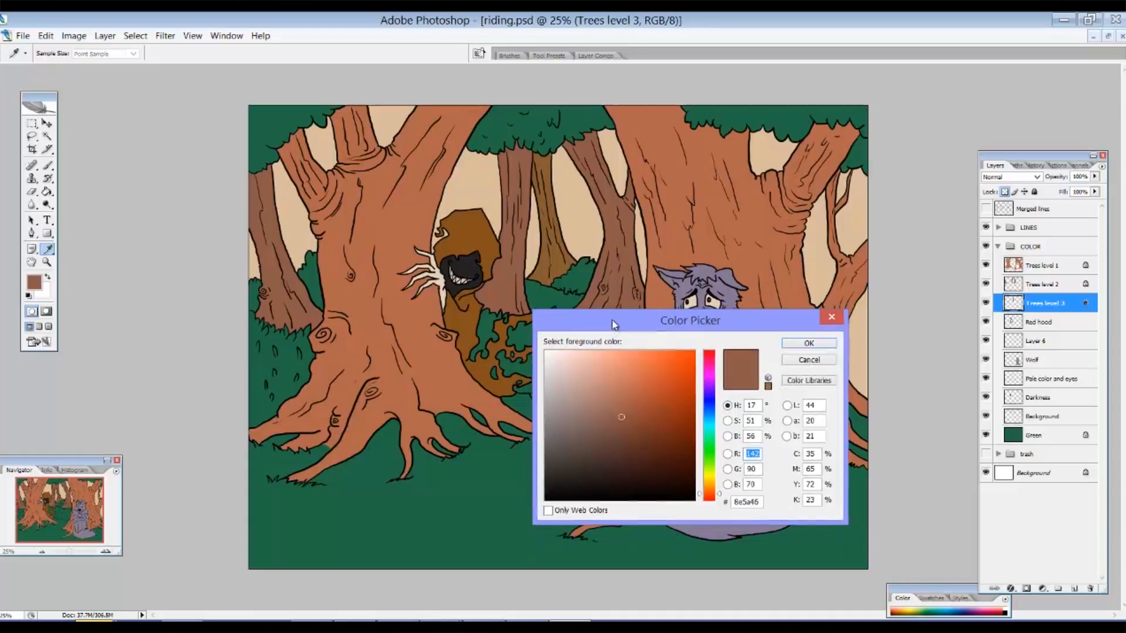
{"action": "left_click_drag", "start_coordinate": [608, 399], "coordinate": [601, 381]}
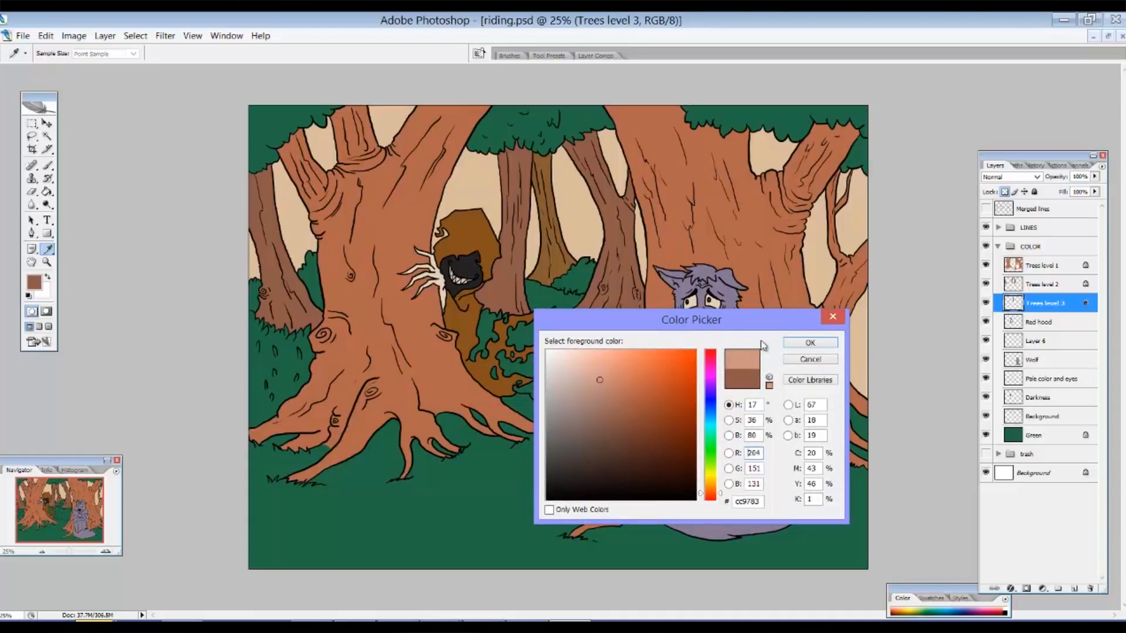
{"action": "left_click", "coordinate": [807, 345]}
{"action": "key", "text": "b"}
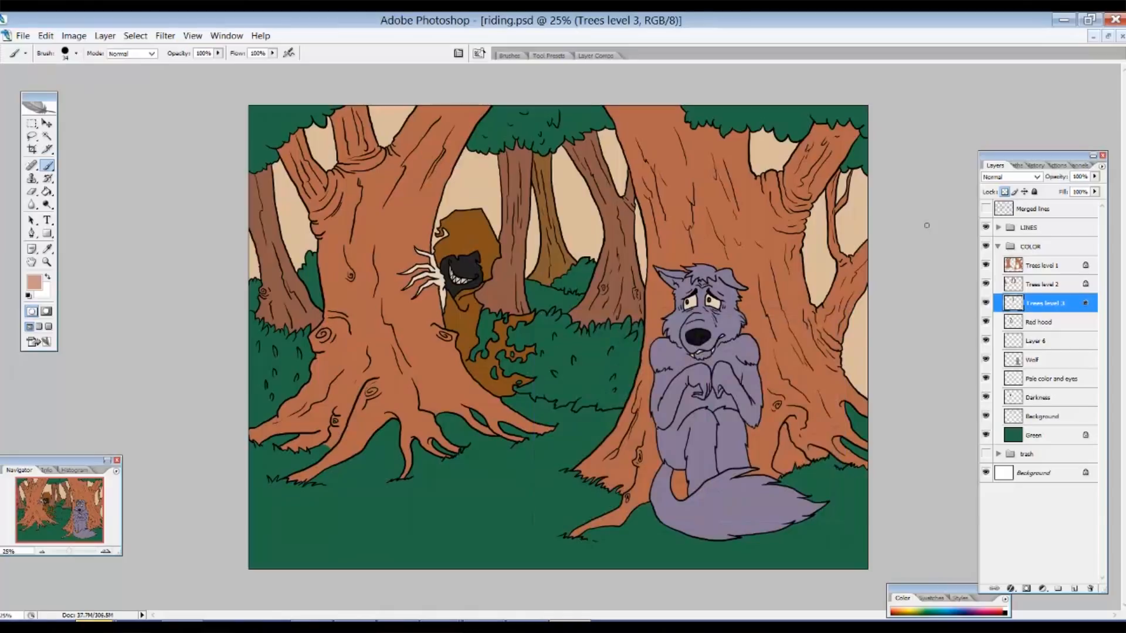
{"action": "key", "text": "alt+BackSpace"}
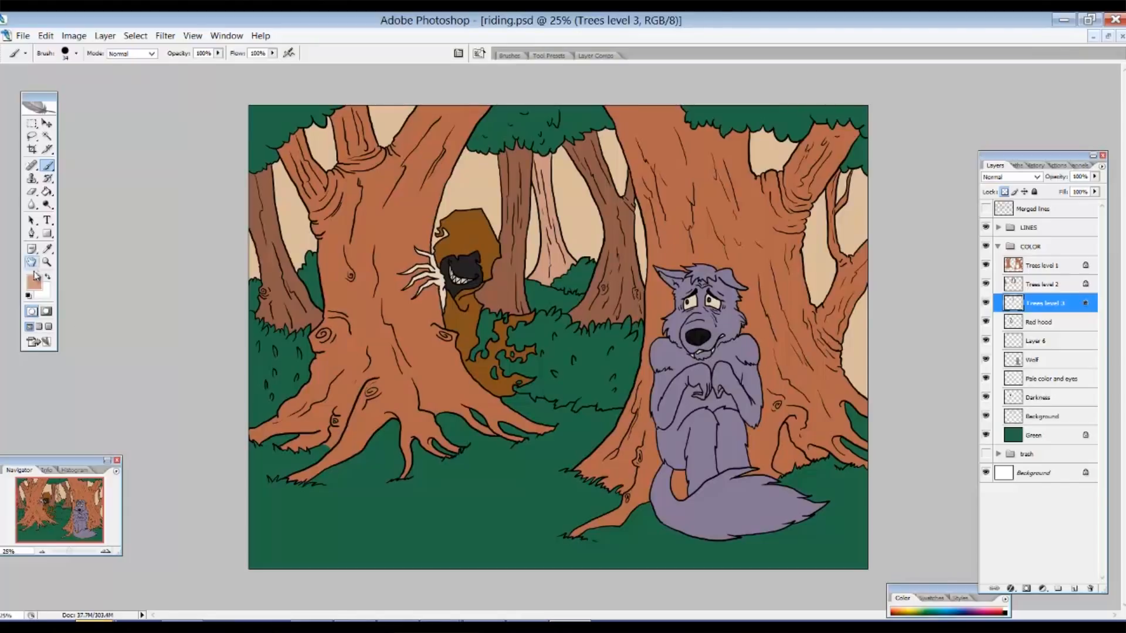
Show the trash group with the COLOR and LINES groups hidden, and examine the forest colors in the reference images up close
{"action": "left_click", "coordinate": [986, 454]}
{"action": "left_click", "coordinate": [986, 246]}
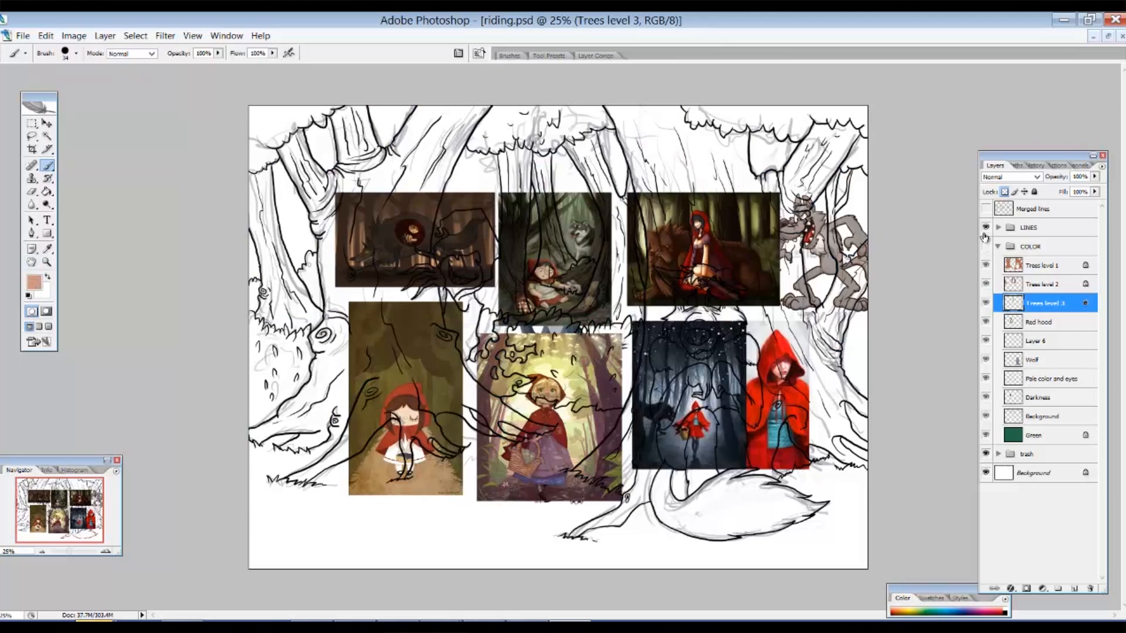
{"action": "left_click", "coordinate": [986, 227]}
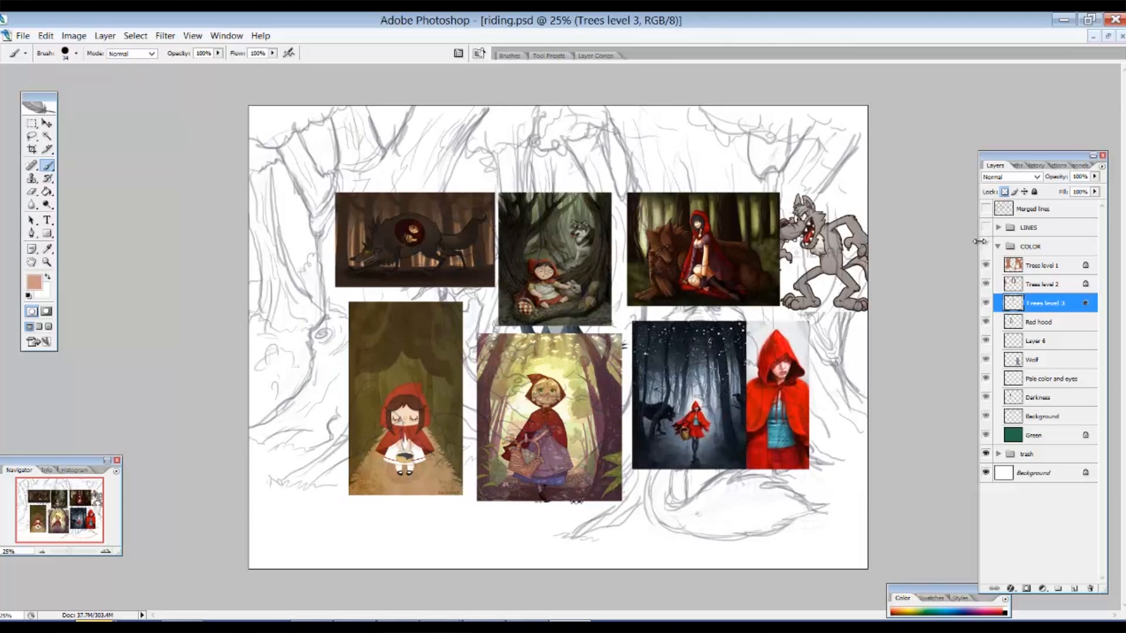
{"action": "left_click_drag", "start_coordinate": [345, 193], "coordinate": [583, 307]}
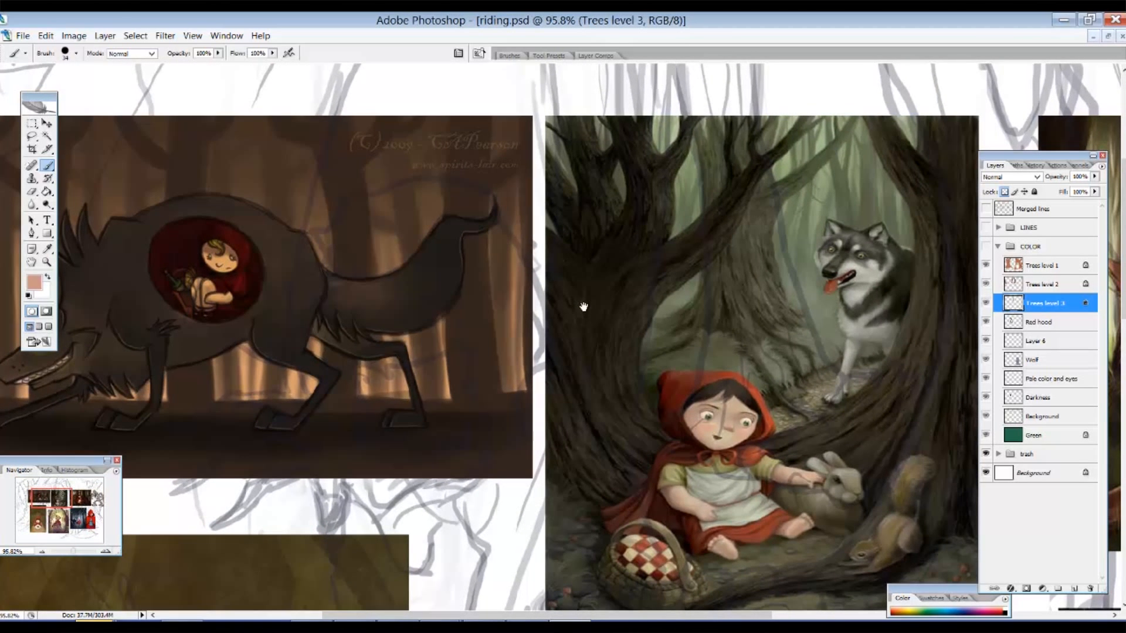
{"action": "mouse_move", "coordinate": [584, 307]}
{"action": "left_mouse_down"}
{"action": "mouse_move", "coordinate": [673, 304]}
{"action": "mouse_move", "coordinate": [648, 292]}
{"action": "mouse_move", "coordinate": [575, 304]}
{"action": "mouse_move", "coordinate": [523, 279]}
{"action": "left_mouse_up"}
{"action": "mouse_move", "coordinate": [592, 381]}
{"action": "left_mouse_down"}
{"action": "mouse_move", "coordinate": [588, 183]}
{"action": "mouse_move", "coordinate": [549, 227]}
{"action": "mouse_move", "coordinate": [536, 184]}
{"action": "left_mouse_up"}
{"action": "left_click_drag", "start_coordinate": [560, 348], "coordinate": [537, 181]}
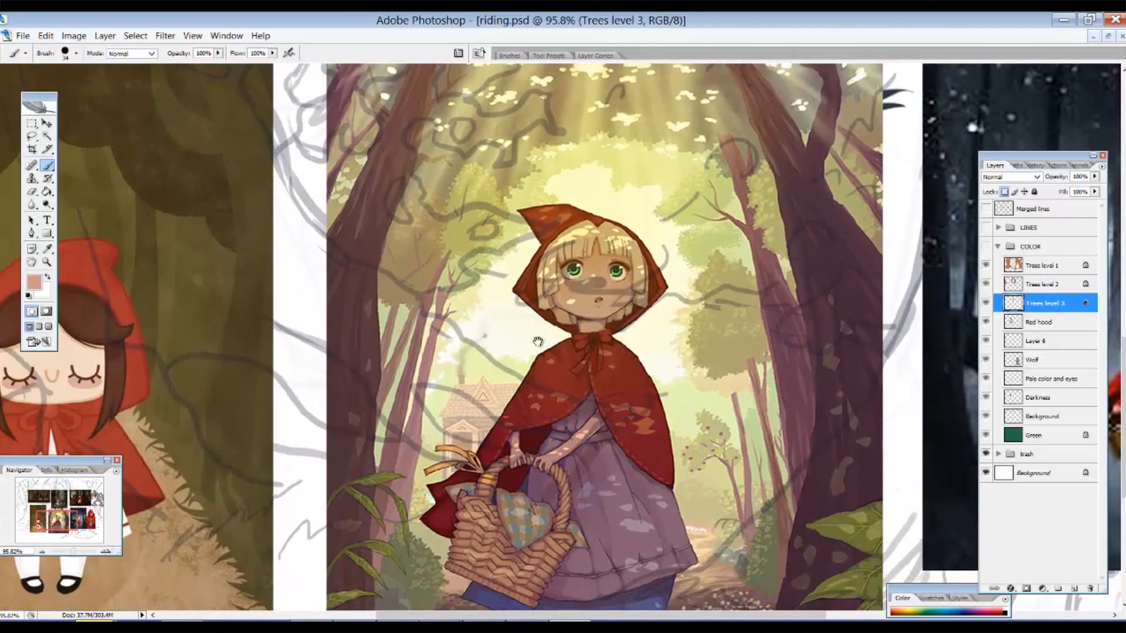
{"action": "left_click", "coordinate": [558, 316], "text": "alt"}
{"action": "left_click", "coordinate": [561, 317], "text": "alt"}
{"action": "left_click", "coordinate": [572, 318], "text": "alt"}
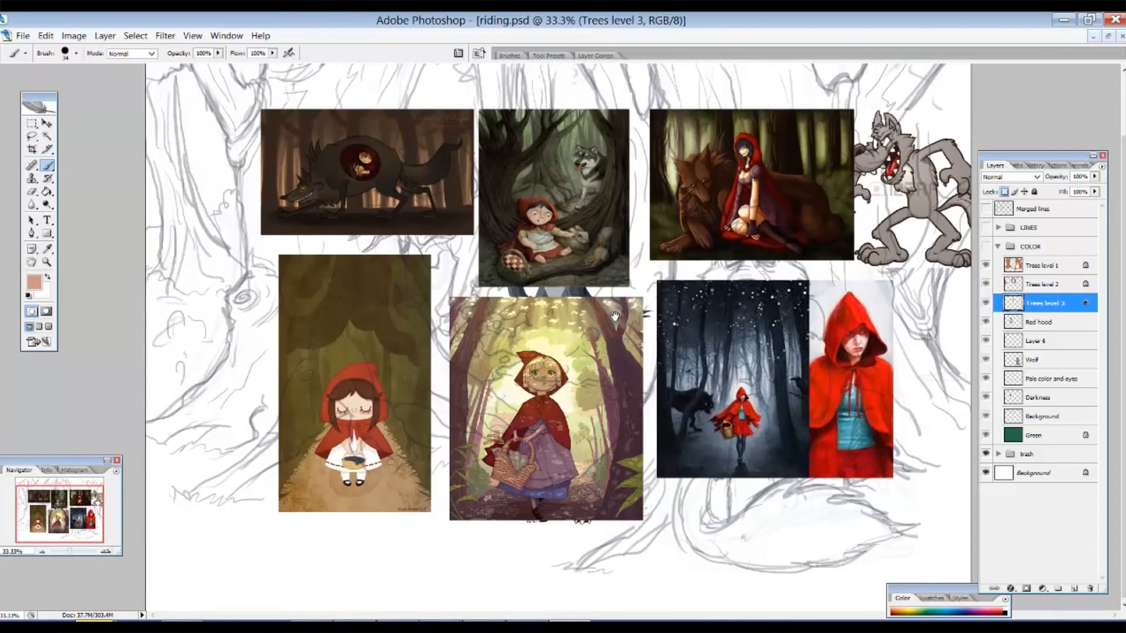
Hide the trash group and show the COLOR and LINES groups again
{"action": "left_click", "coordinate": [986, 453]}
{"action": "left_click", "coordinate": [986, 247]}
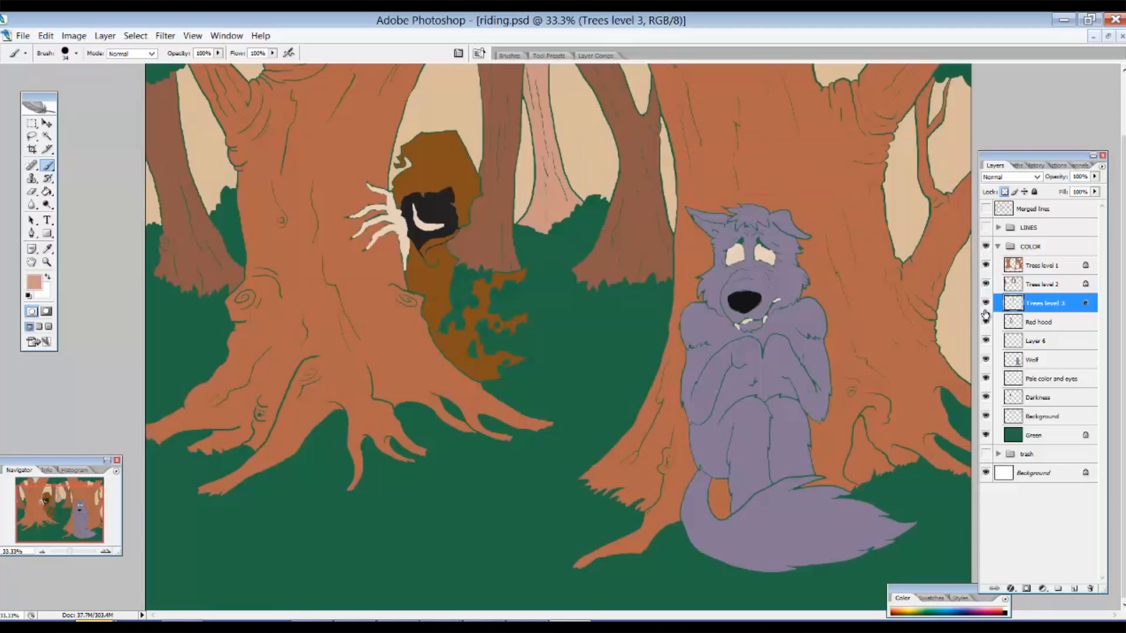
{"action": "left_click", "coordinate": [986, 228]}
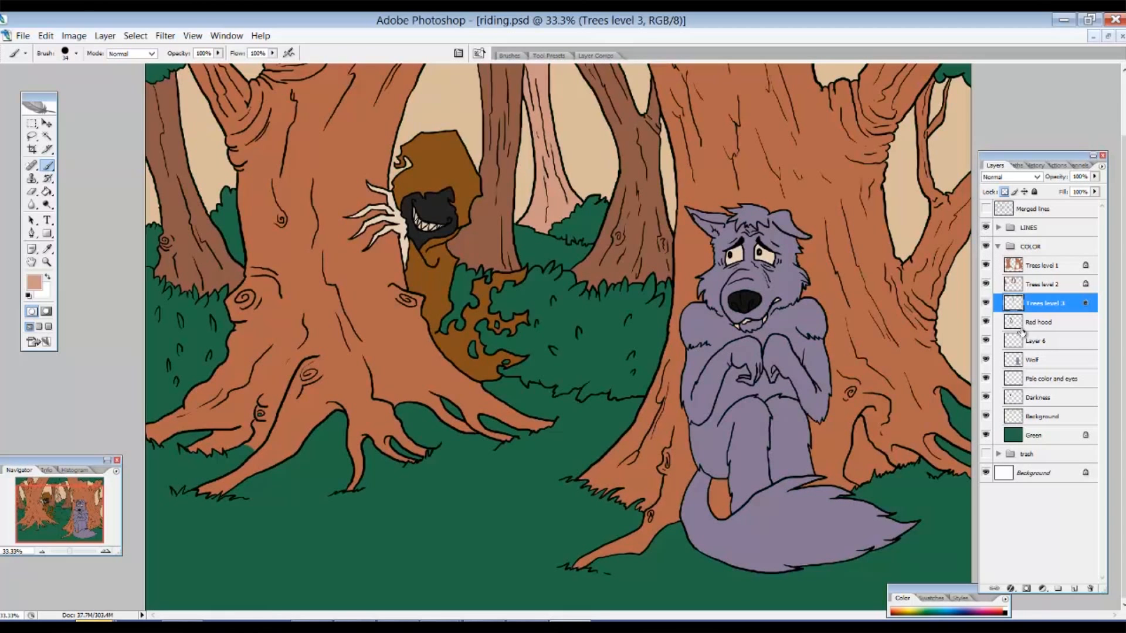
Set the foreground color to dark grayish purple #5A4D56 and fill the Trees level 1 layer with it
{"action": "left_click", "coordinate": [1028, 271]}
{"action": "left_click", "coordinate": [986, 265]}
{"action": "left_click", "coordinate": [986, 265]}
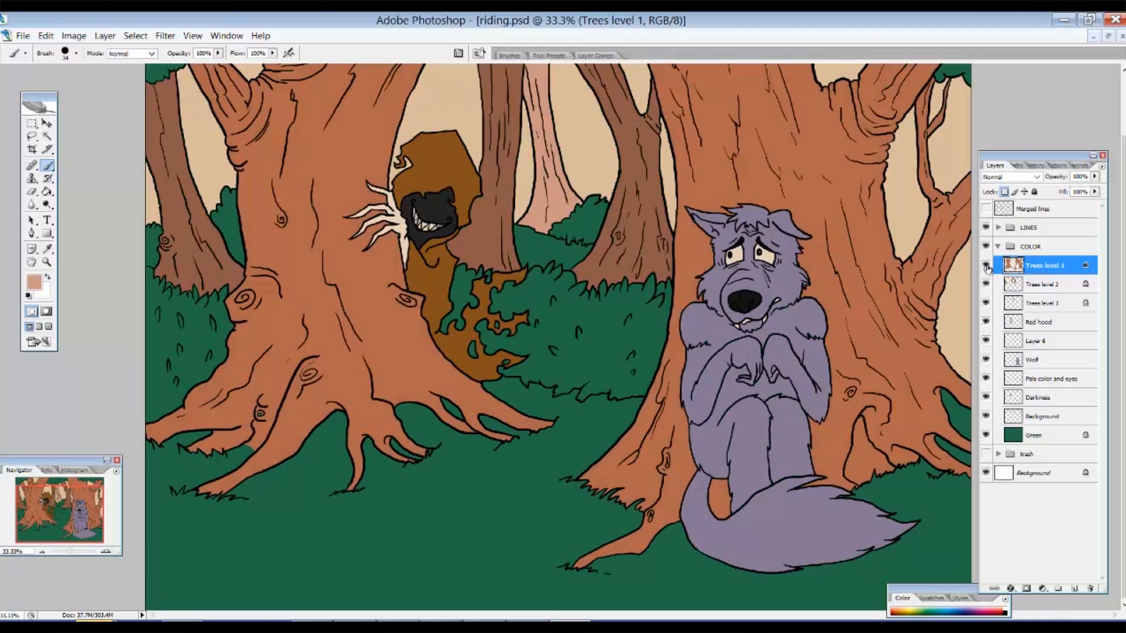
{"action": "left_click", "coordinate": [35, 282]}
{"action": "left_click_drag", "start_coordinate": [712, 425], "coordinate": [712, 373]}
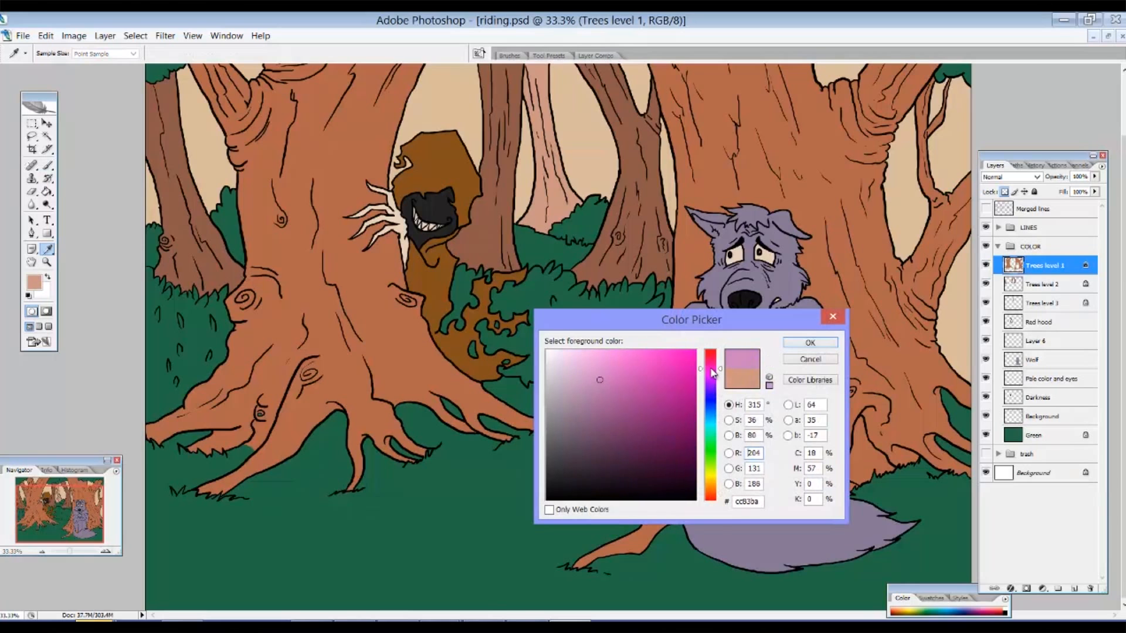
{"action": "left_click_drag", "start_coordinate": [578, 441], "coordinate": [568, 447]}
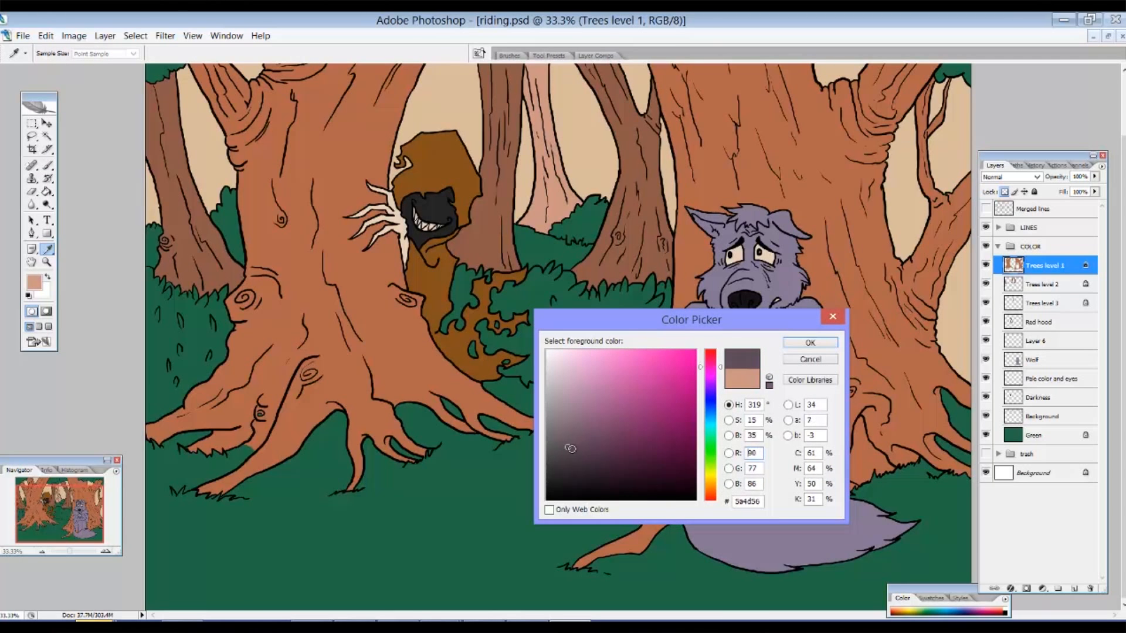
{"action": "left_click", "coordinate": [801, 344]}
{"action": "key", "text": "b"}
{"action": "key", "text": "alt+BackSpace"}
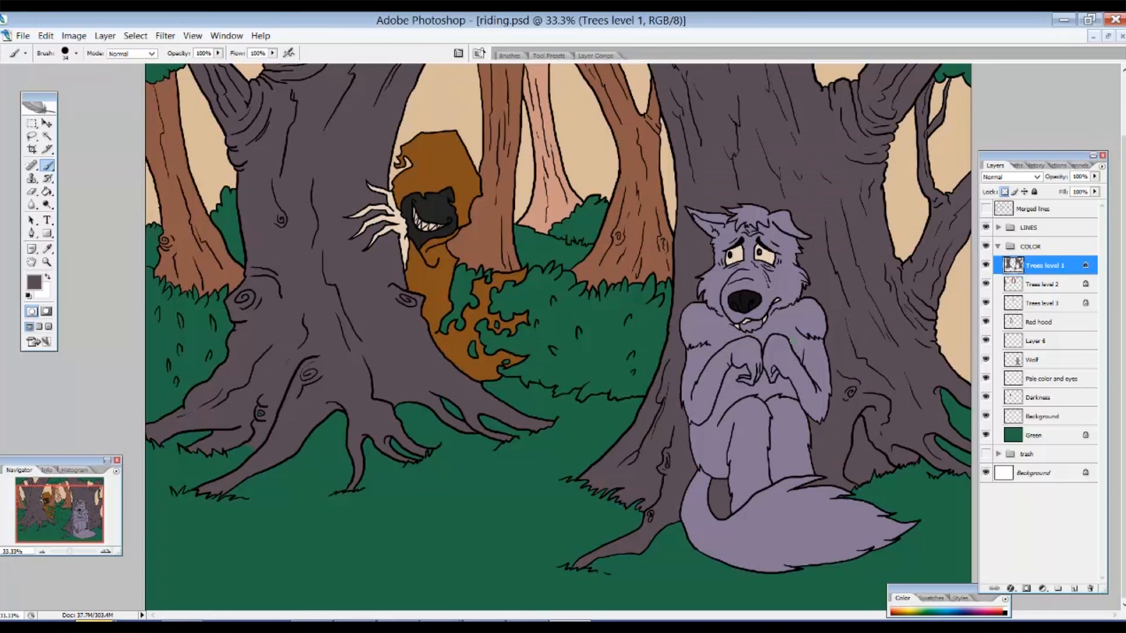
Toggle the Green layer off and on to check what it covers in the whole illustration
{"action": "mouse_move", "coordinate": [611, 294]}
{"action": "left_mouse_down"}
{"action": "mouse_move", "coordinate": [624, 384]}
{"action": "mouse_move", "coordinate": [645, 336]}
{"action": "mouse_move", "coordinate": [646, 243]}
{"action": "mouse_move", "coordinate": [648, 334]}
{"action": "mouse_move", "coordinate": [646, 256]}
{"action": "mouse_move", "coordinate": [651, 289]}
{"action": "left_mouse_up"}
{"action": "key", "text": "ctrl+minus"}
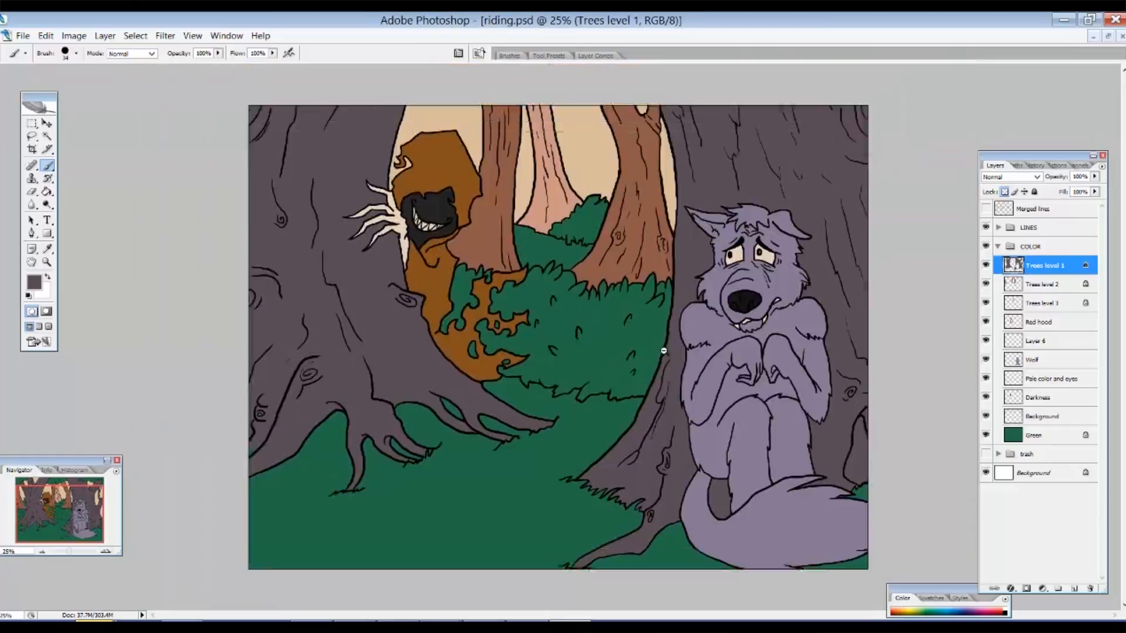
{"action": "left_click", "coordinate": [983, 440]}
{"action": "left_click", "coordinate": [983, 441]}
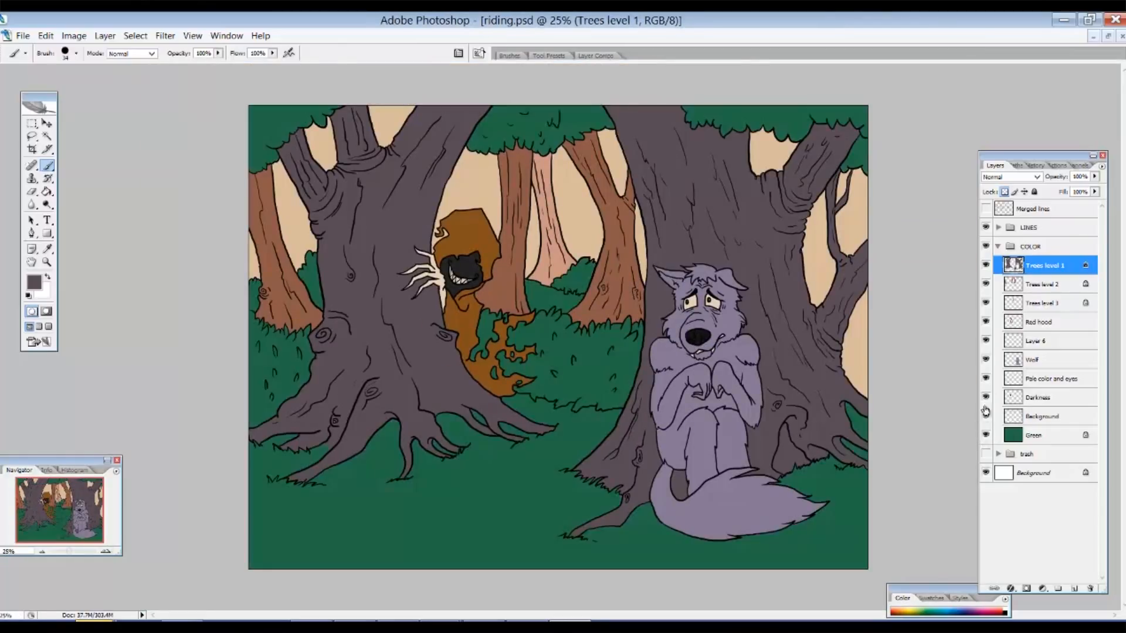
Set the foreground color to mauve gray #8B787F and fill the Trees level 2 layer with it
{"action": "left_click", "coordinate": [34, 282]}
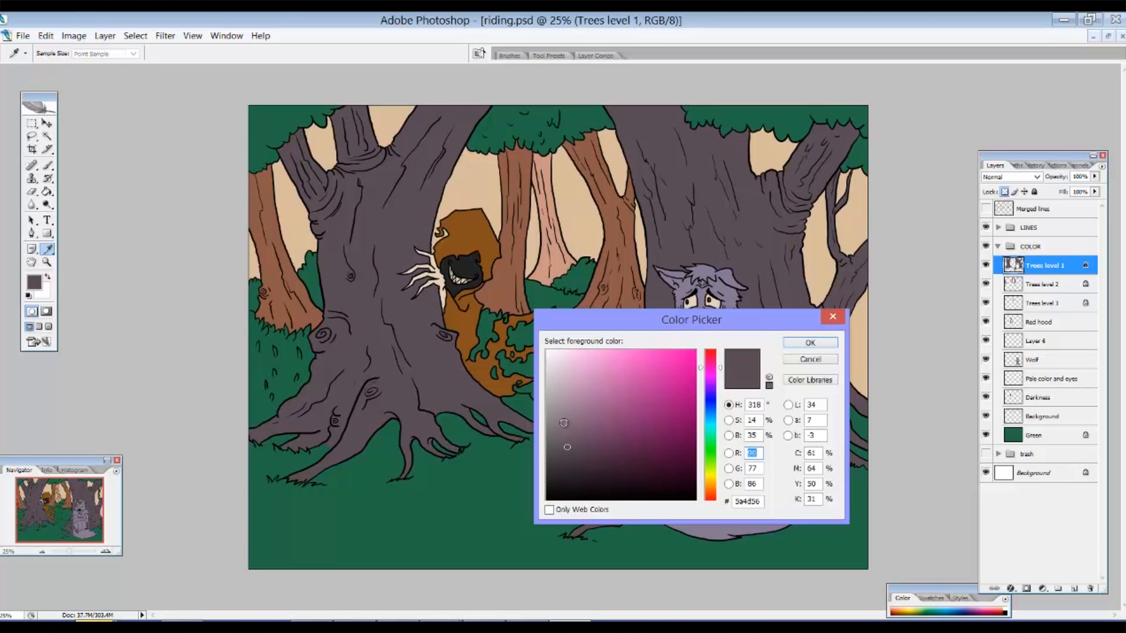
{"action": "left_click_drag", "start_coordinate": [564, 422], "coordinate": [566, 418]}
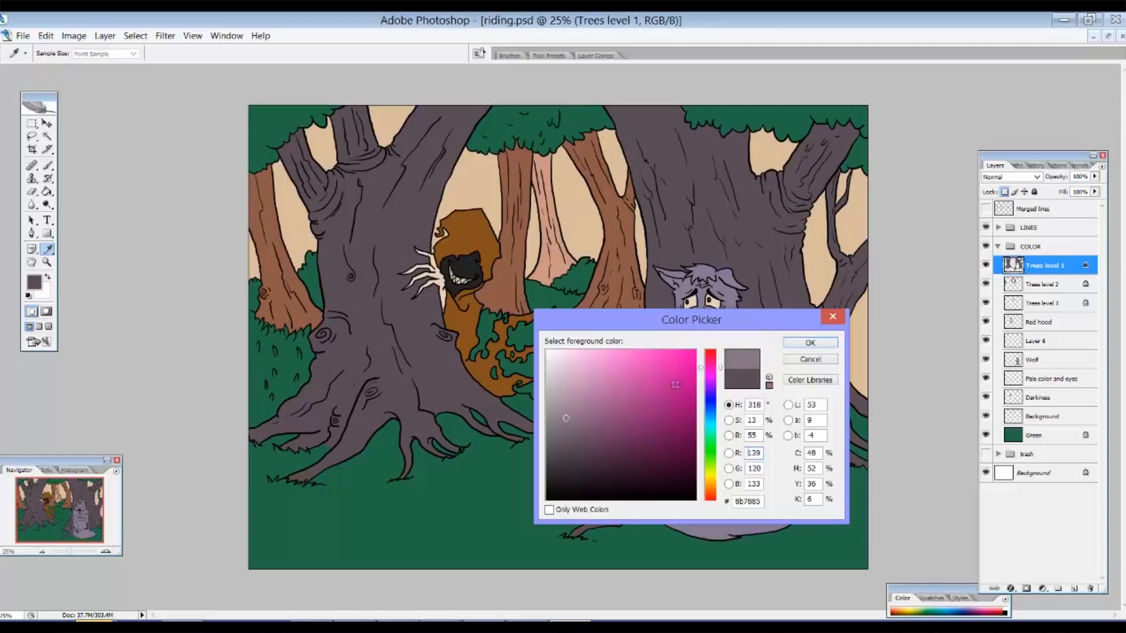
{"action": "left_click_drag", "start_coordinate": [713, 369], "coordinate": [713, 359]}
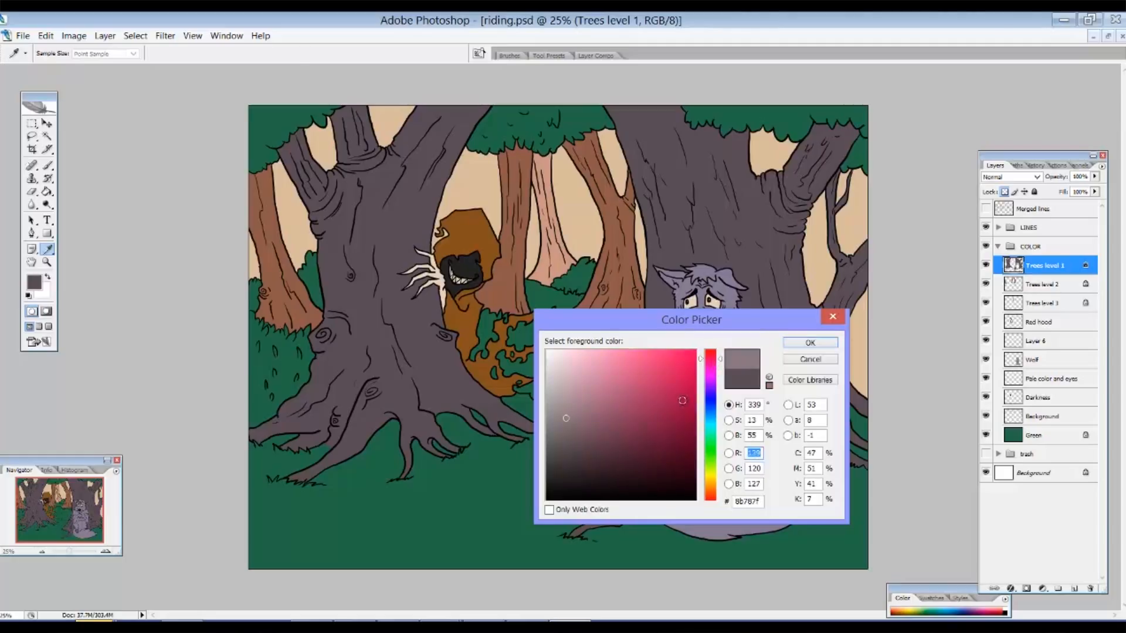
{"action": "left_click", "coordinate": [790, 345]}
{"action": "key", "text": "b"}
{"action": "left_click", "coordinate": [1024, 282]}
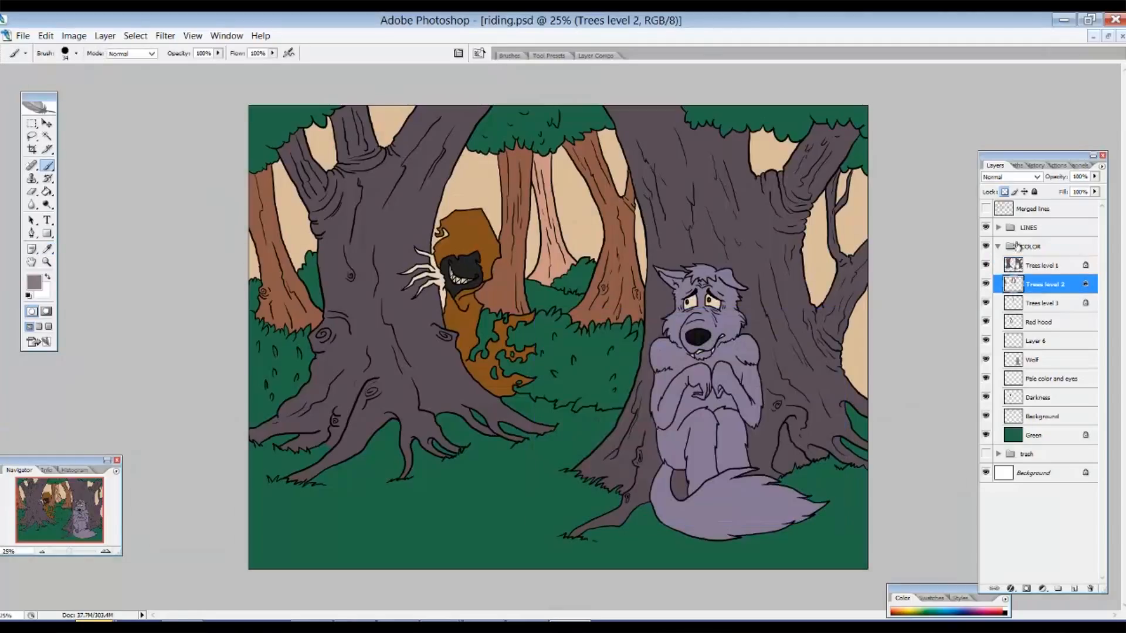
{"action": "key", "text": "alt+BackSpace"}
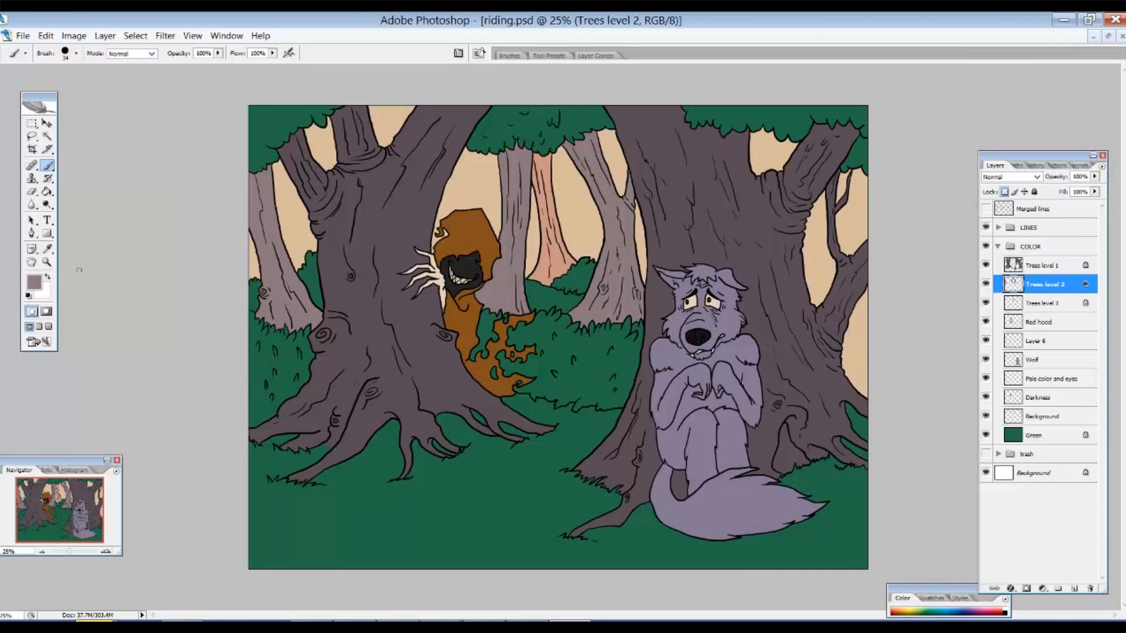
Darken the foreground color to #79656C and refill the Trees level 2 layer with it
{"action": "left_click", "coordinate": [34, 282]}
{"action": "left_click", "coordinate": [570, 426]}
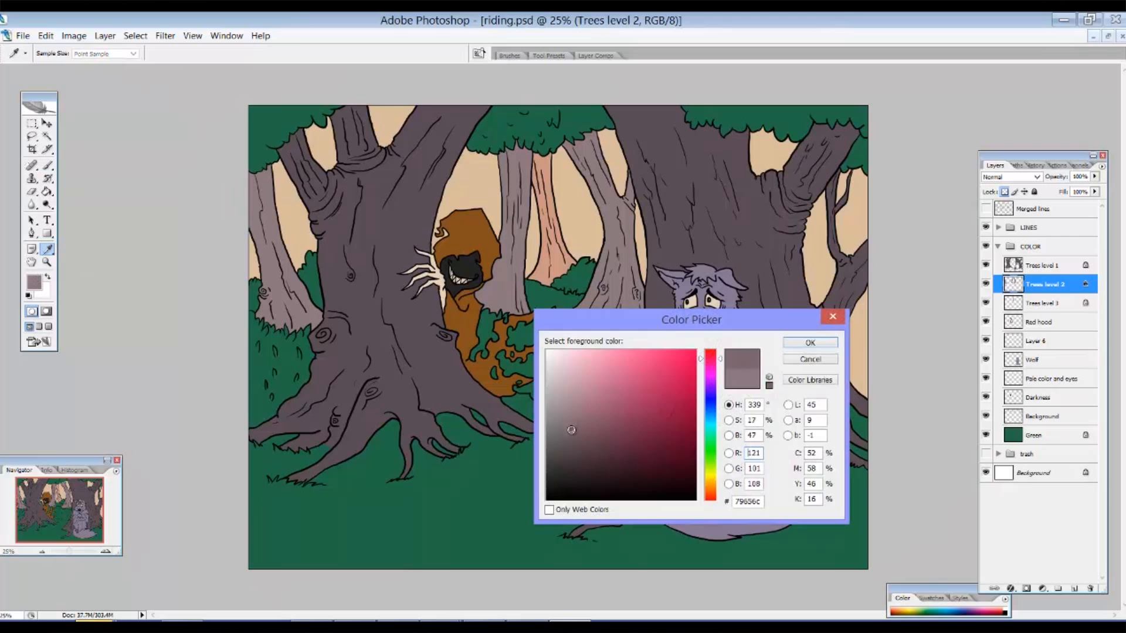
{"action": "left_click", "coordinate": [784, 343]}
{"action": "key", "text": "alt+BackSpace"}
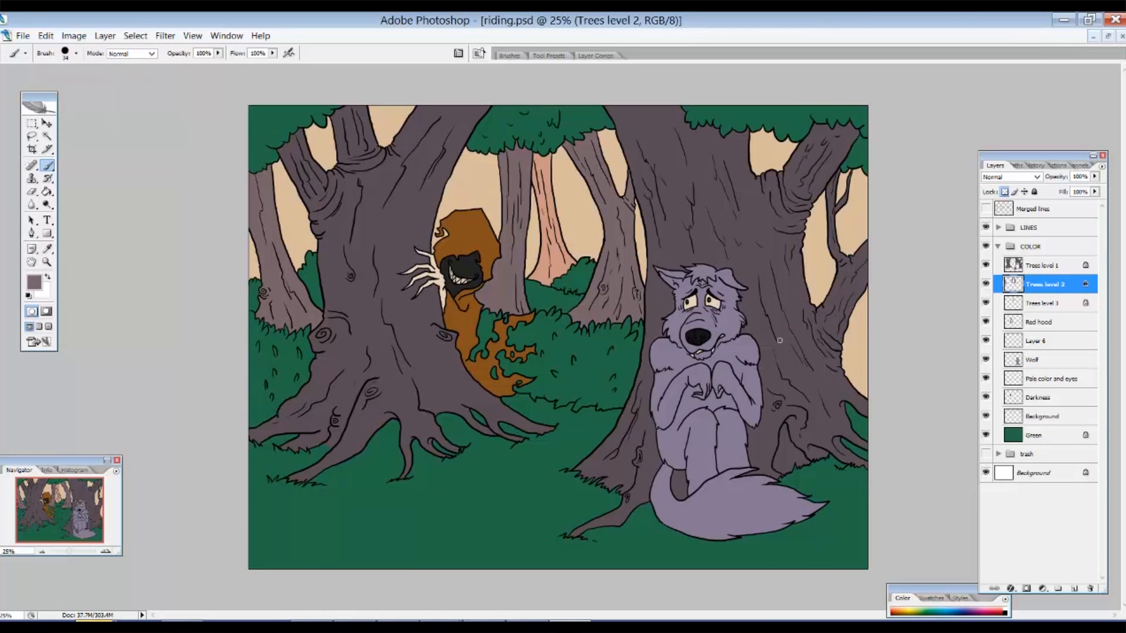
Lighten the foreground color to #B59FA7 and fill the Trees level 3 layer with it
{"action": "left_click", "coordinate": [34, 283]}
{"action": "left_click_drag", "start_coordinate": [560, 420], "coordinate": [564, 393]}
{"action": "left_click", "coordinate": [808, 345]}
{"action": "left_click", "coordinate": [1023, 305]}
{"action": "key", "text": "alt+BackSpace"}
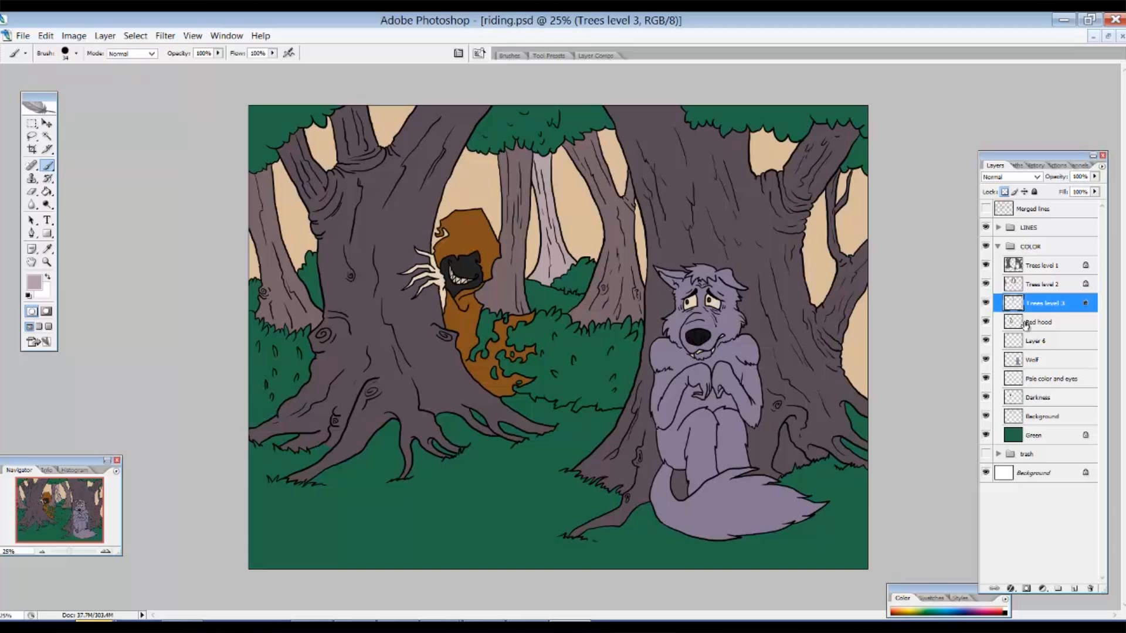
Lock the transparent pixels of the COLOR group's Background layer and fill it with a very pale grayish pink
{"action": "left_click", "coordinate": [1032, 418]}
{"action": "left_click", "coordinate": [1005, 192]}
{"action": "left_click", "coordinate": [36, 284]}
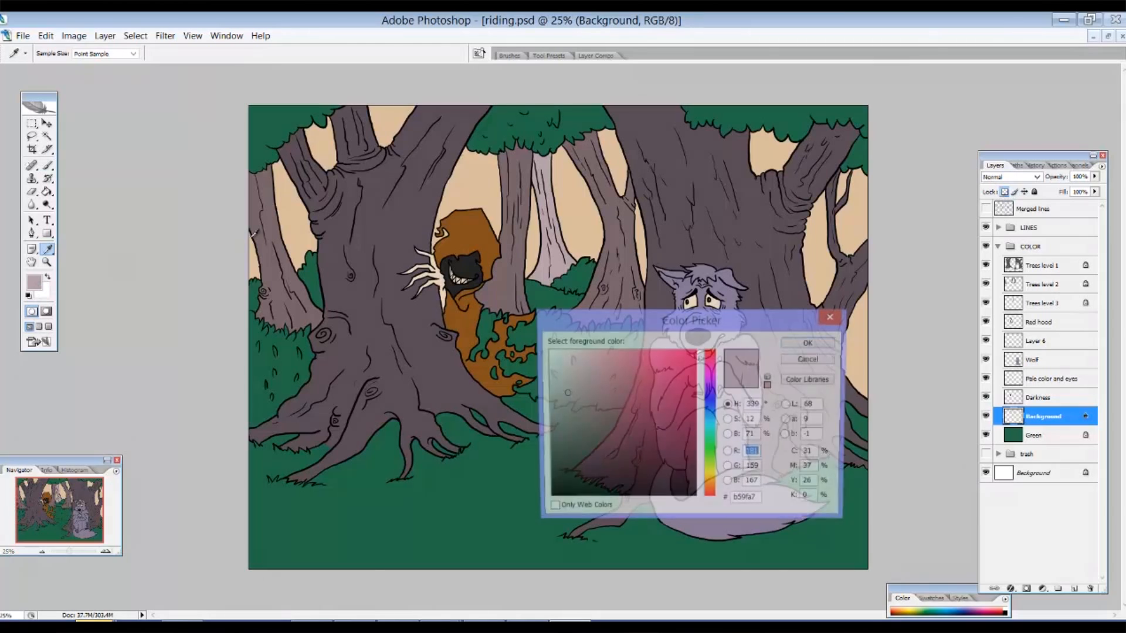
{"action": "left_click_drag", "start_coordinate": [589, 397], "coordinate": [560, 366]}
{"action": "left_click", "coordinate": [789, 343]}
{"action": "key", "text": "b"}
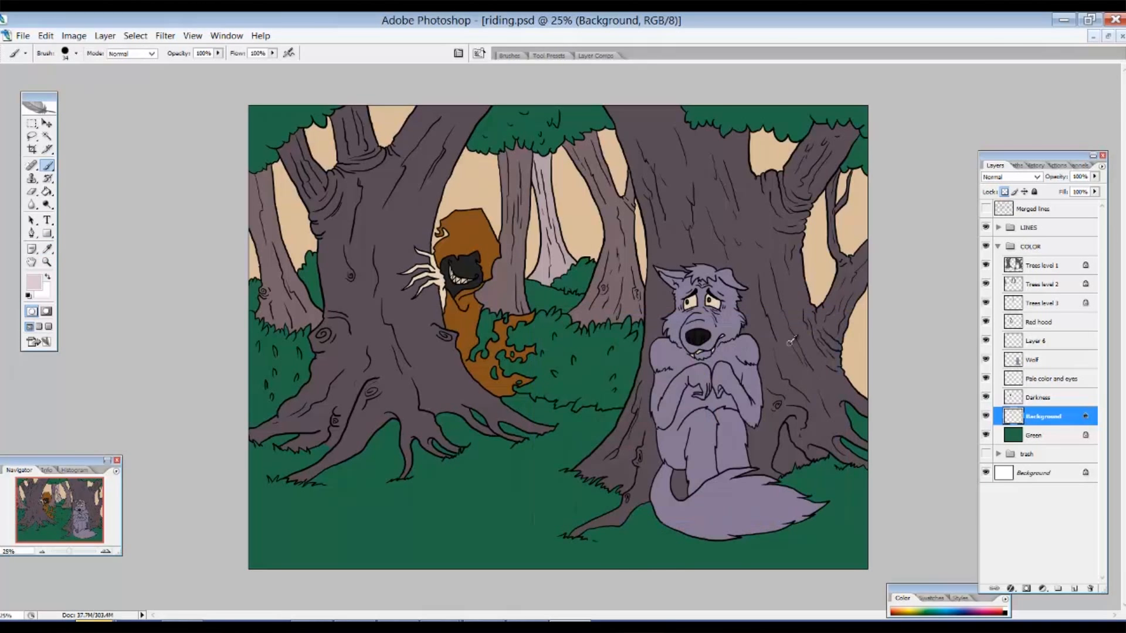
{"action": "key", "text": "alt+BackSpace"}
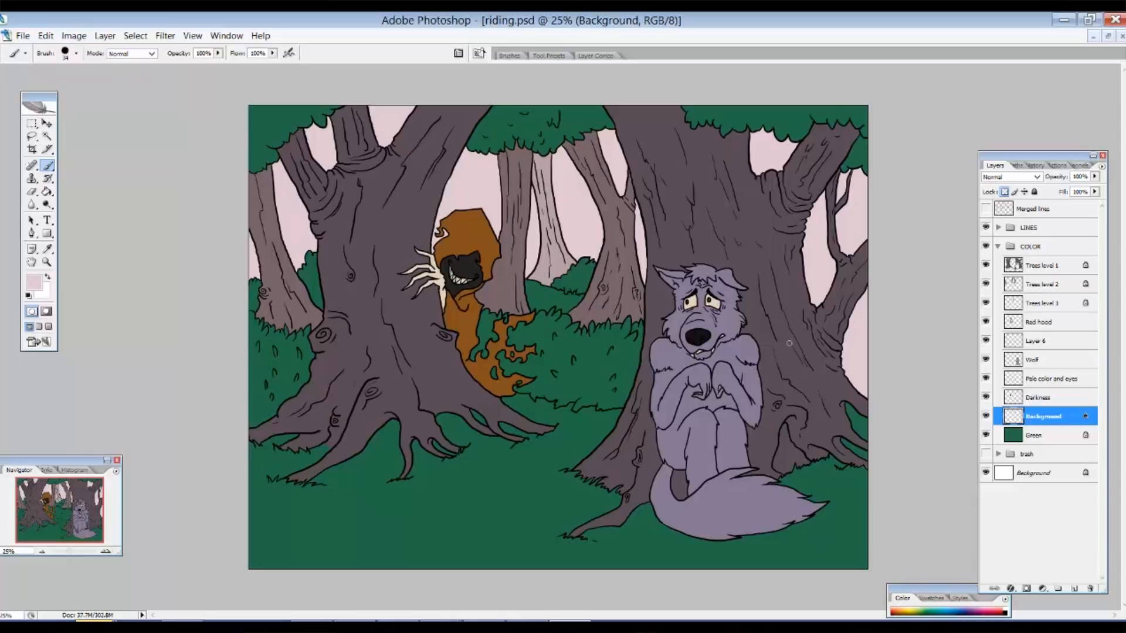
Sample the middle-distance trunk color, lighten it to #907980, and fill the Trees level 3 layer with it
{"action": "key", "text": "i"}
{"action": "left_click", "coordinate": [512, 265]}
{"action": "left_click", "coordinate": [34, 283]}
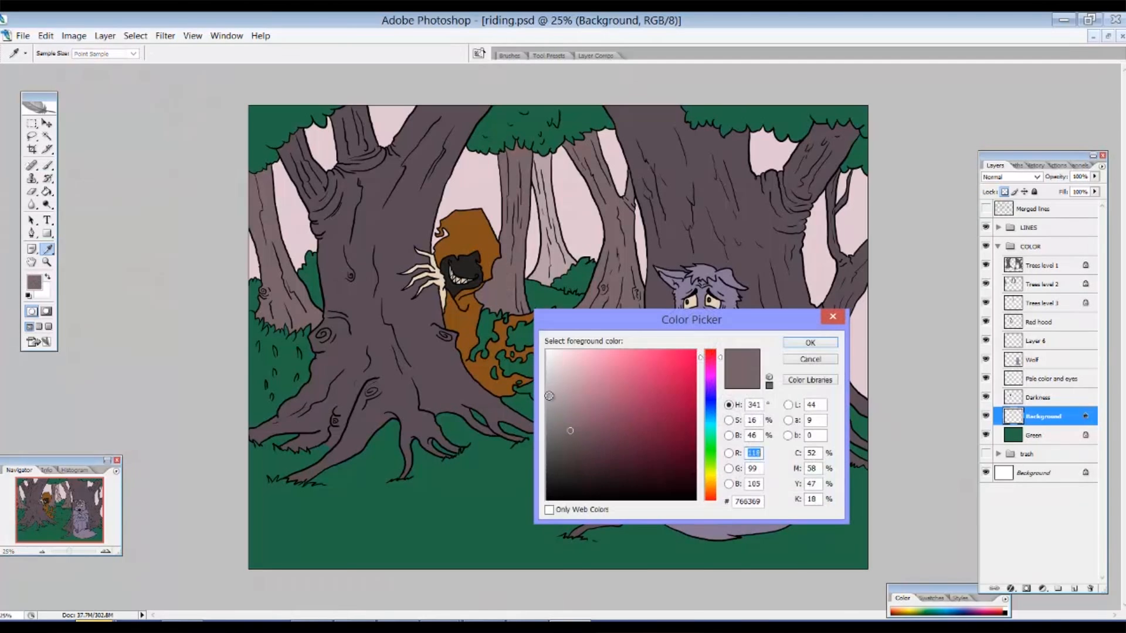
{"action": "left_click", "coordinate": [569, 421]}
{"action": "left_click_drag", "start_coordinate": [569, 420], "coordinate": [570, 415]}
{"action": "left_click", "coordinate": [804, 343]}
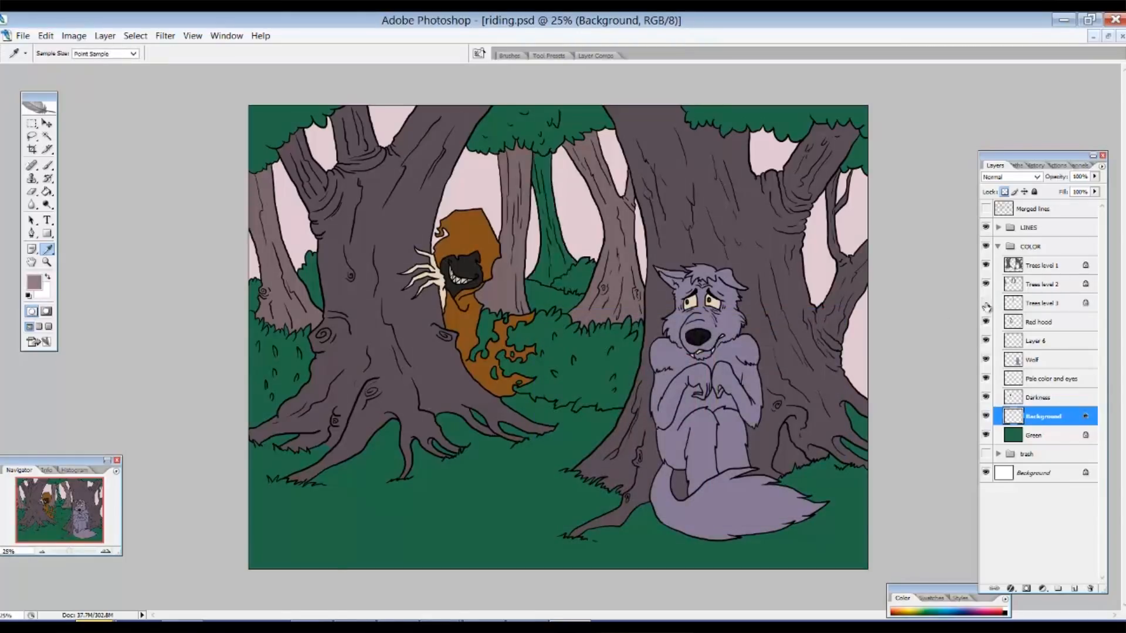
{"action": "left_click", "coordinate": [1037, 322]}
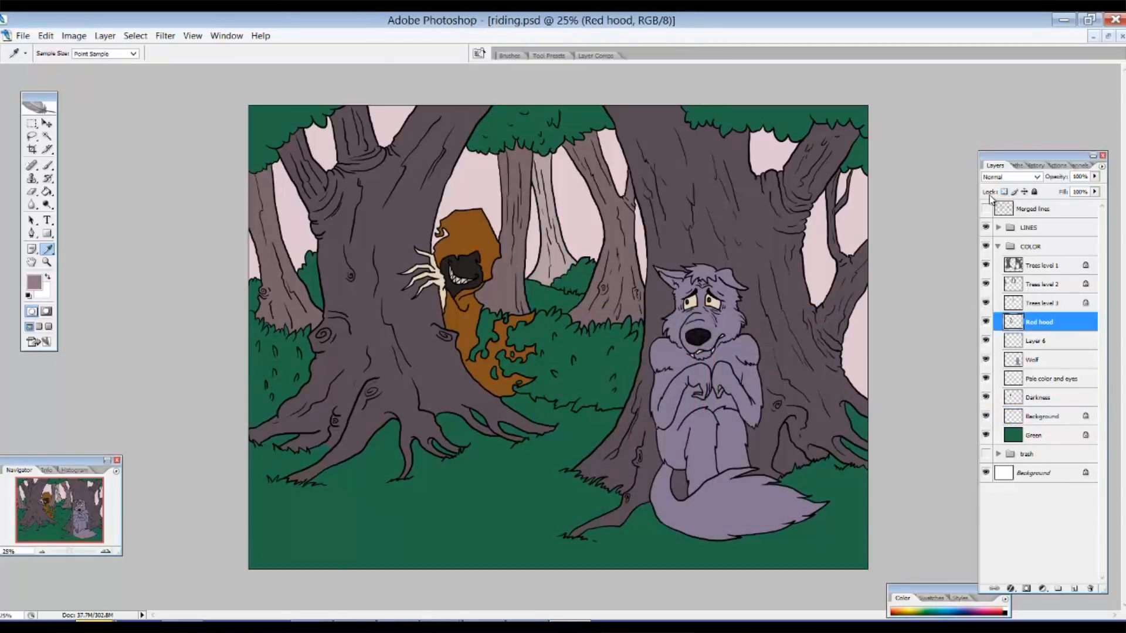
{"action": "left_click", "coordinate": [1038, 304]}
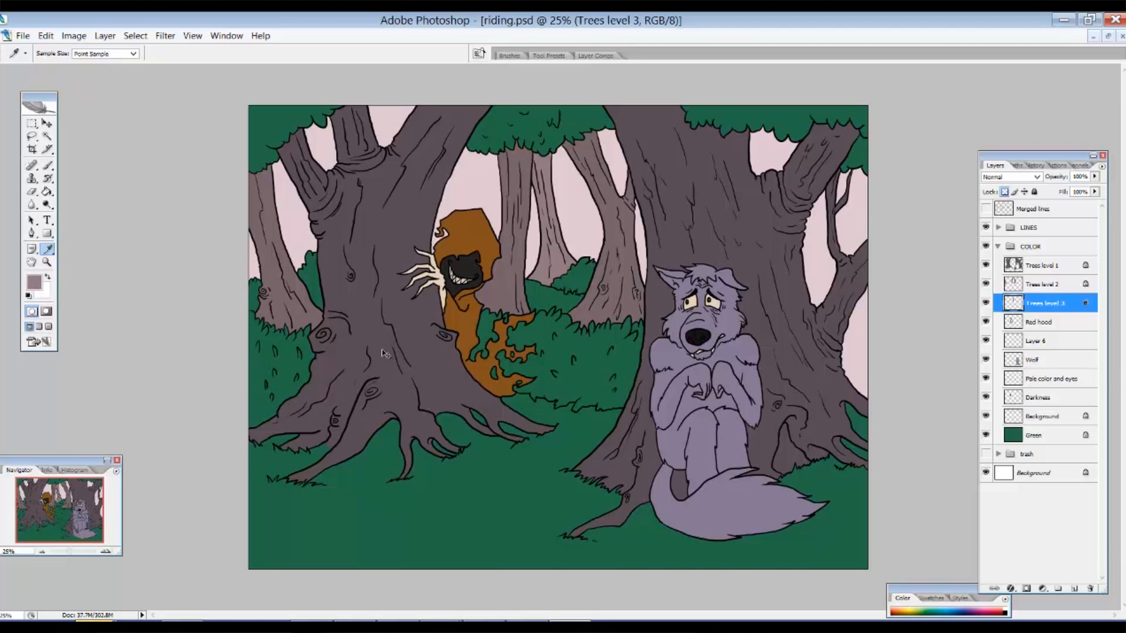
Adjust the Trees level 3 layer's Hue/Saturation to Hue -3, Saturation +8 and Lightness +16
{"action": "key", "text": "ctrl+u"}
{"action": "left_click_drag", "start_coordinate": [522, 154], "coordinate": [795, 120]}
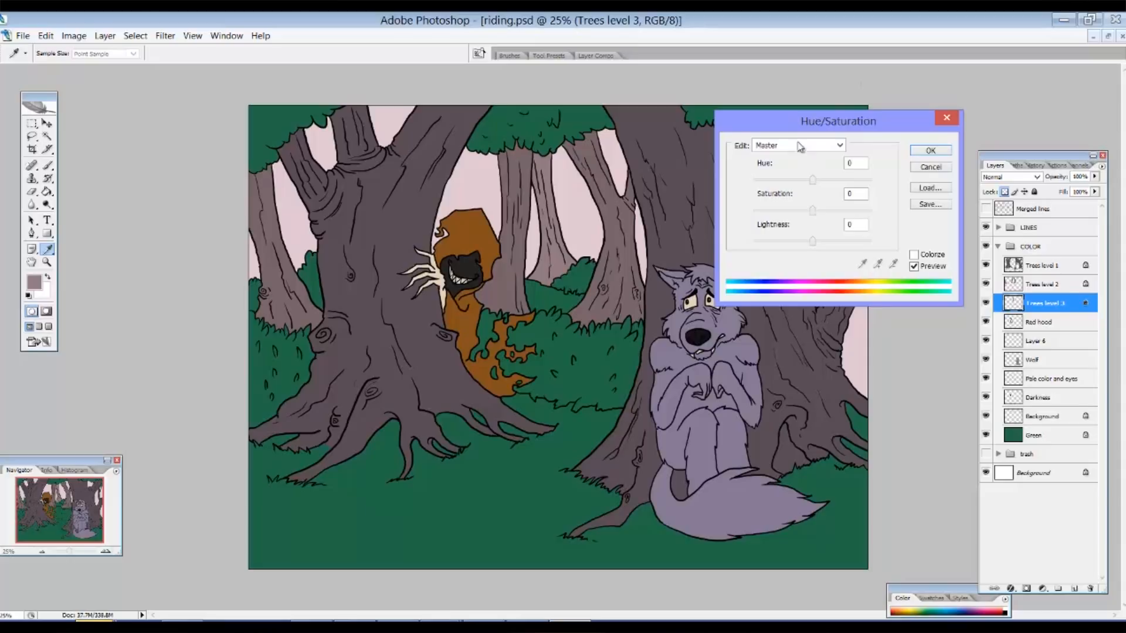
{"action": "left_click_drag", "start_coordinate": [814, 126], "coordinate": [866, 113]}
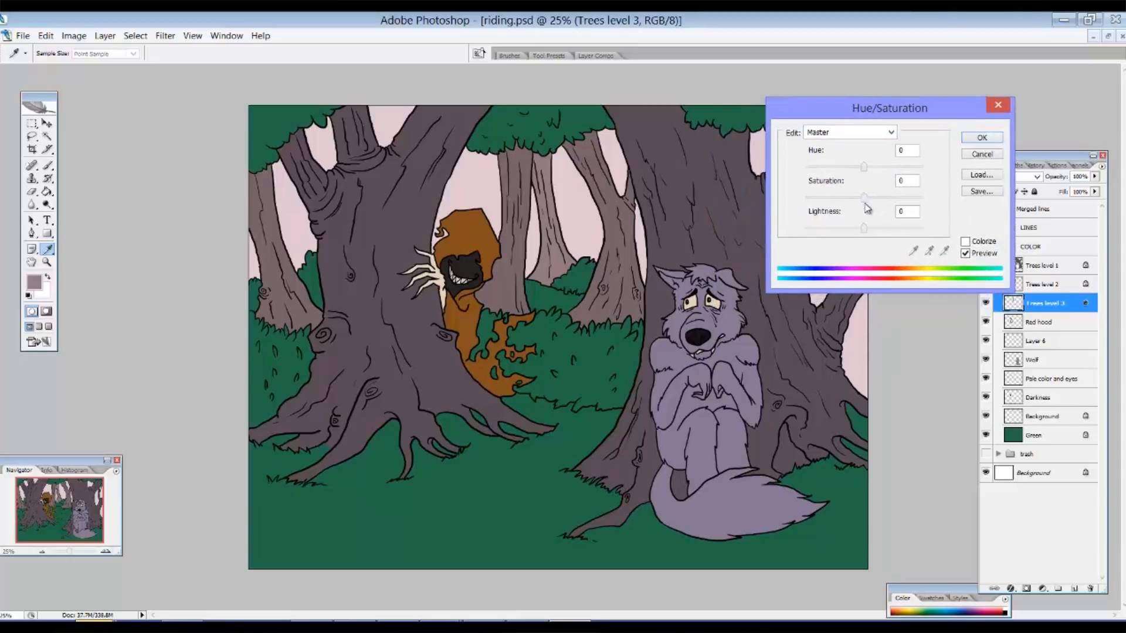
{"action": "left_click_drag", "start_coordinate": [865, 233], "coordinate": [863, 167]}
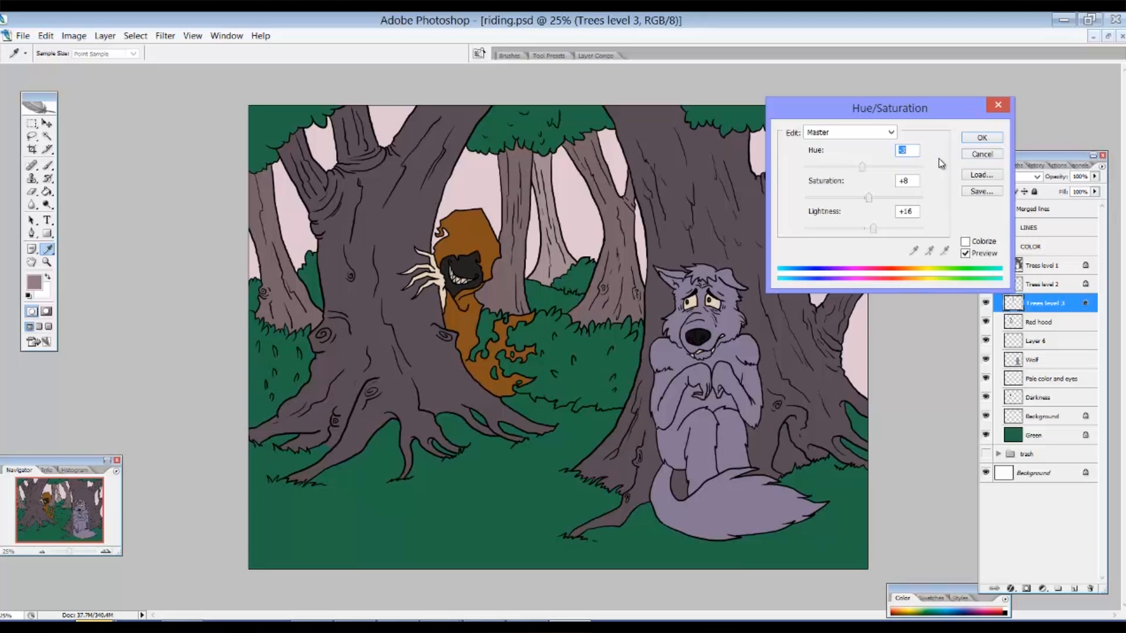
{"action": "left_click", "coordinate": [46, 36]}
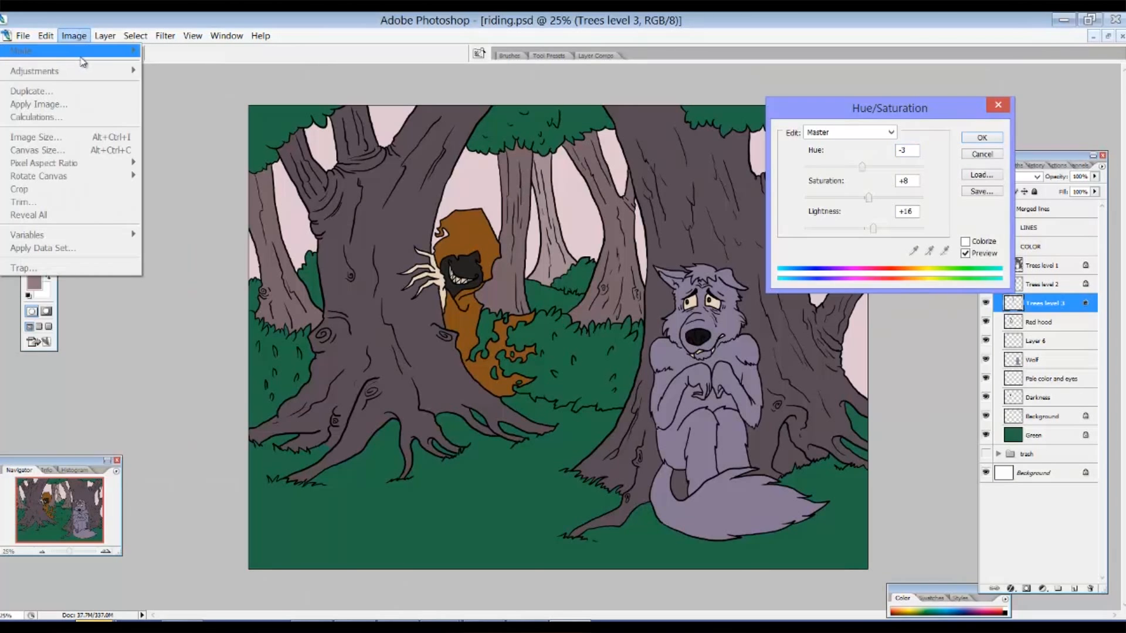
{"action": "left_click", "coordinate": [928, 105]}
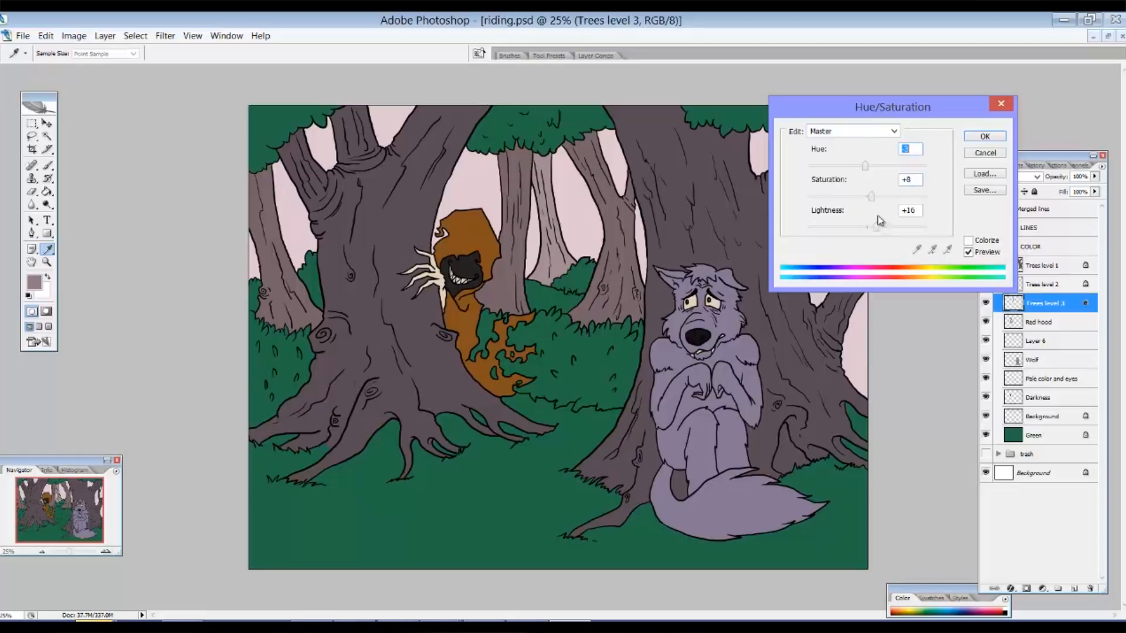
{"action": "left_click", "coordinate": [984, 137]}
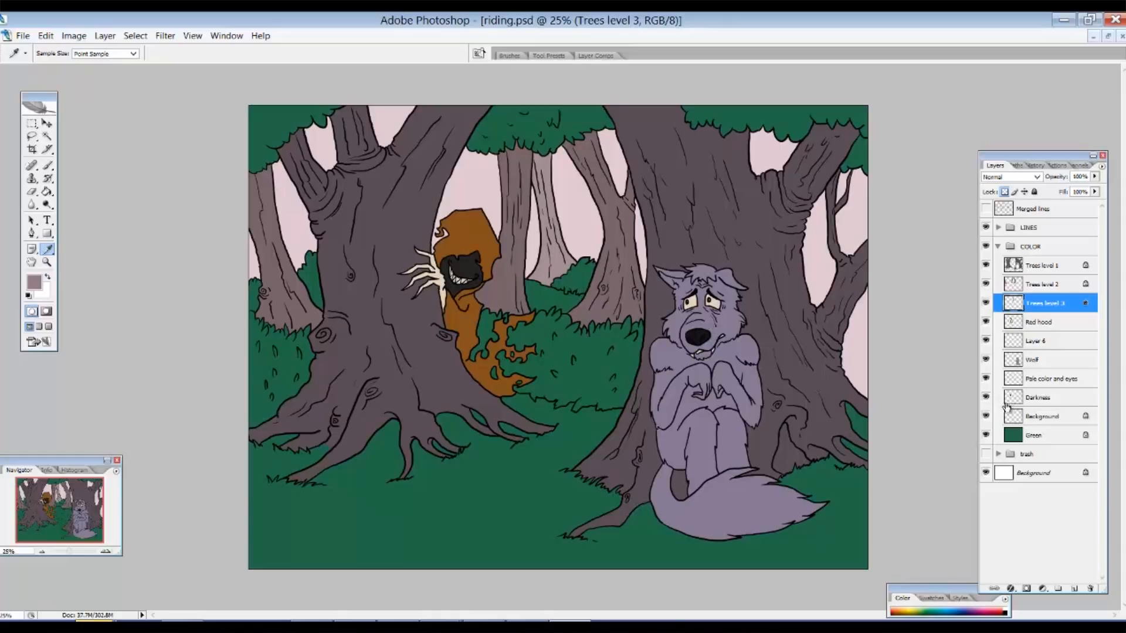
Add a new layer above the COLOR group's Background layer and clip it to that layer
{"action": "left_click", "coordinate": [1038, 418]}
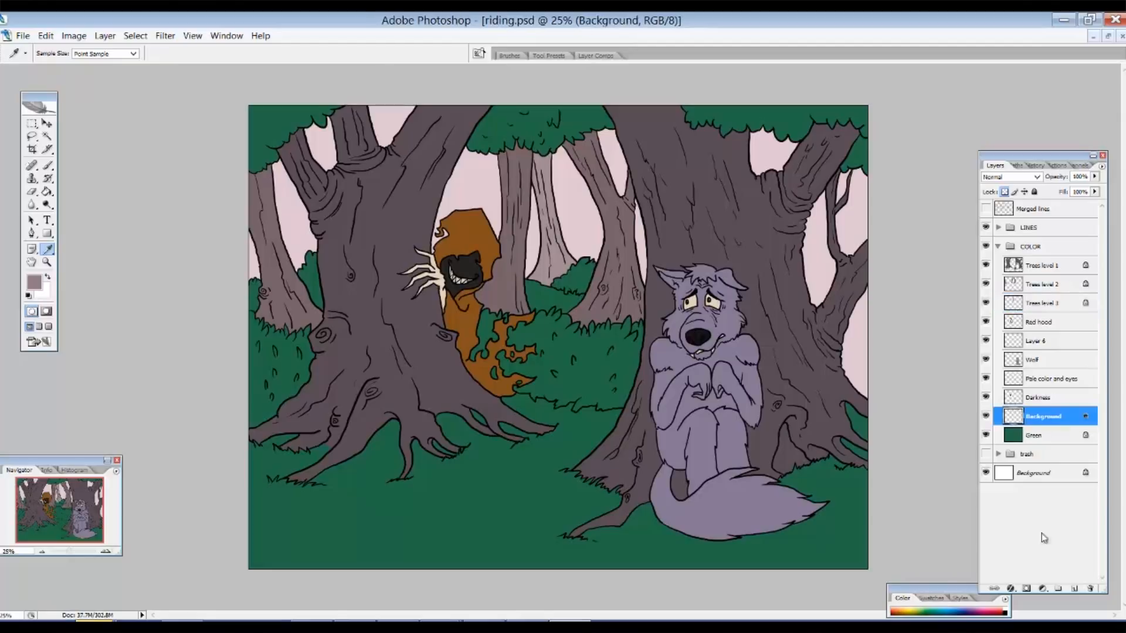
{"action": "left_click", "coordinate": [1077, 588]}
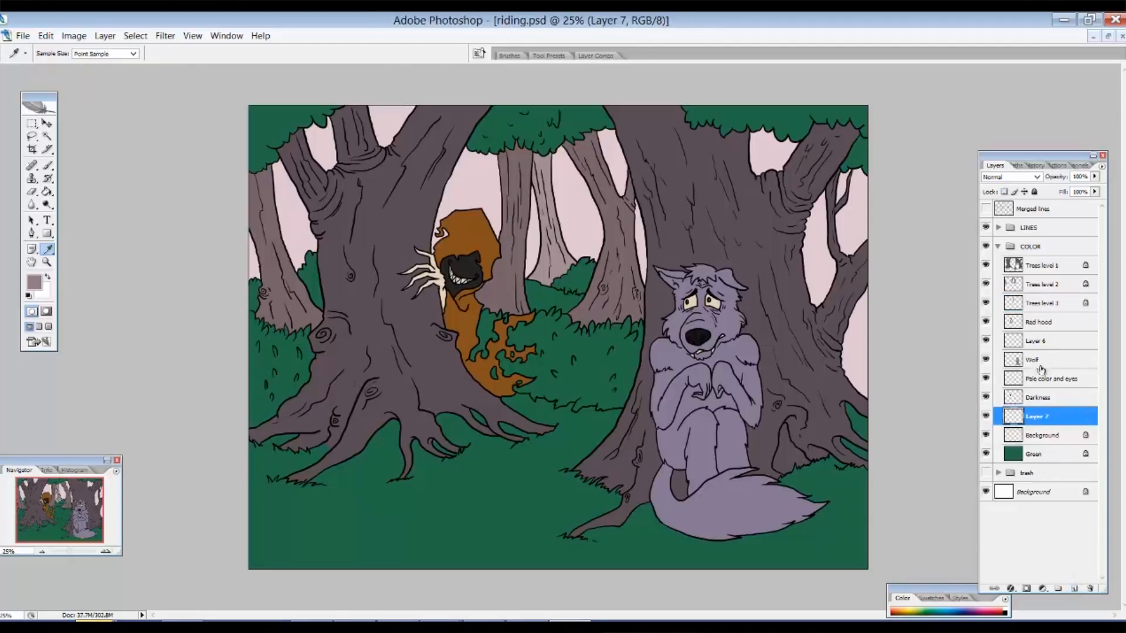
{"action": "left_click", "coordinate": [1043, 425], "text": "alt"}
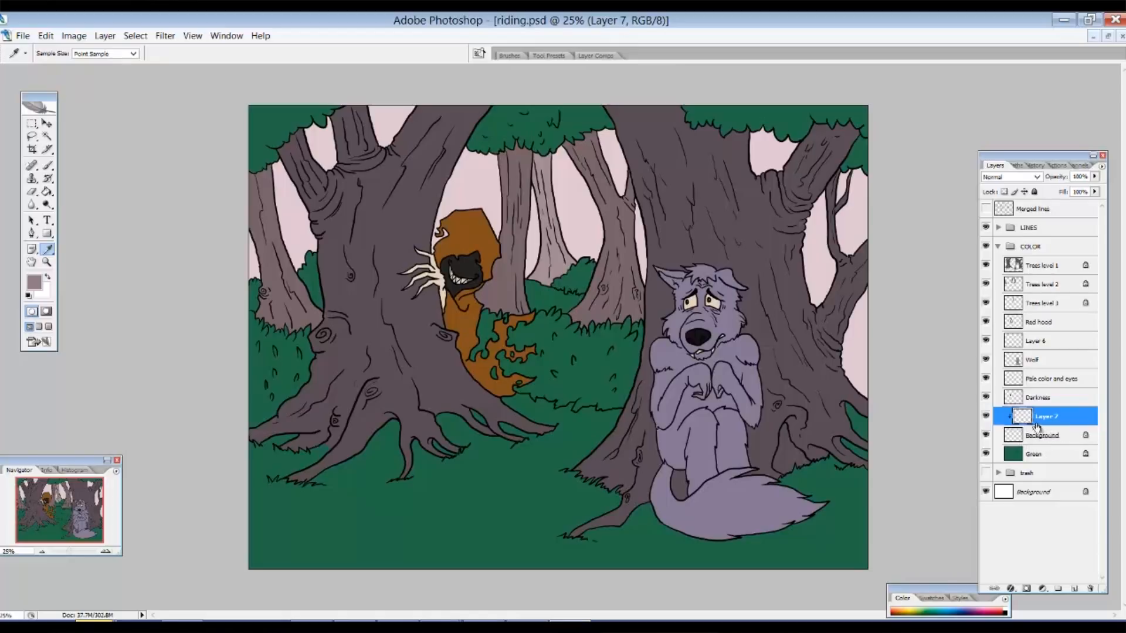
Try loose brush strokes across the pink background on the clipped layer and undo them
{"action": "key", "text": "b"}
{"action": "mouse_move", "coordinate": [625, 184]}
{"action": "left_mouse_down"}
{"action": "mouse_move", "coordinate": [529, 261]}
{"action": "mouse_move", "coordinate": [446, 187]}
{"action": "mouse_move", "coordinate": [280, 224]}
{"action": "left_mouse_up"}
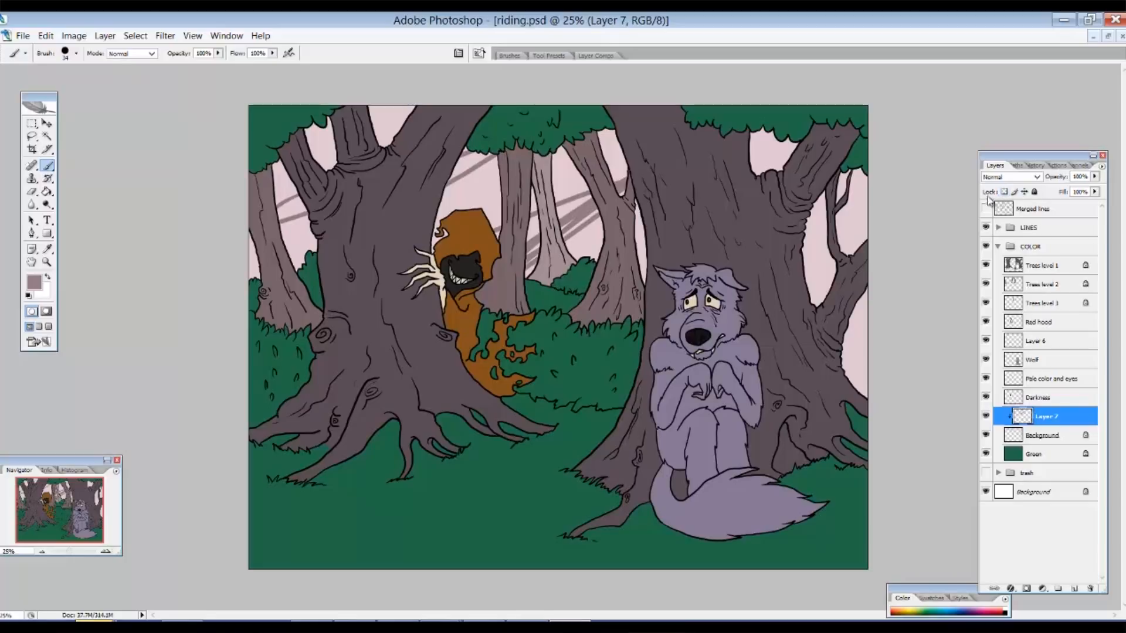
{"action": "key", "text": "ctrl+z"}
{"action": "mouse_move", "coordinate": [633, 168]}
{"action": "left_mouse_down"}
{"action": "mouse_move", "coordinate": [204, 213]}
{"action": "mouse_move", "coordinate": [879, 208]}
{"action": "mouse_move", "coordinate": [434, 184]}
{"action": "mouse_move", "coordinate": [955, 285]}
{"action": "mouse_move", "coordinate": [288, 225]}
{"action": "left_mouse_up"}
{"action": "key", "text": "ctrl+z"}
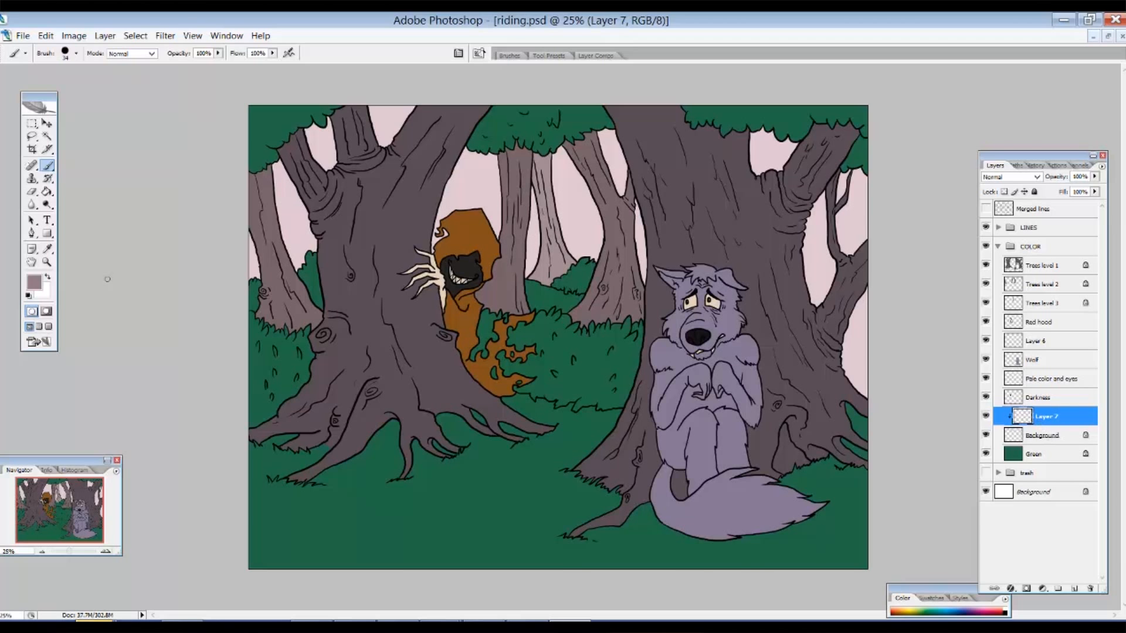
Set the foreground color to the tone sampled from the farthest tree trunk and return to the Brush tool
{"action": "left_click", "coordinate": [33, 284]}
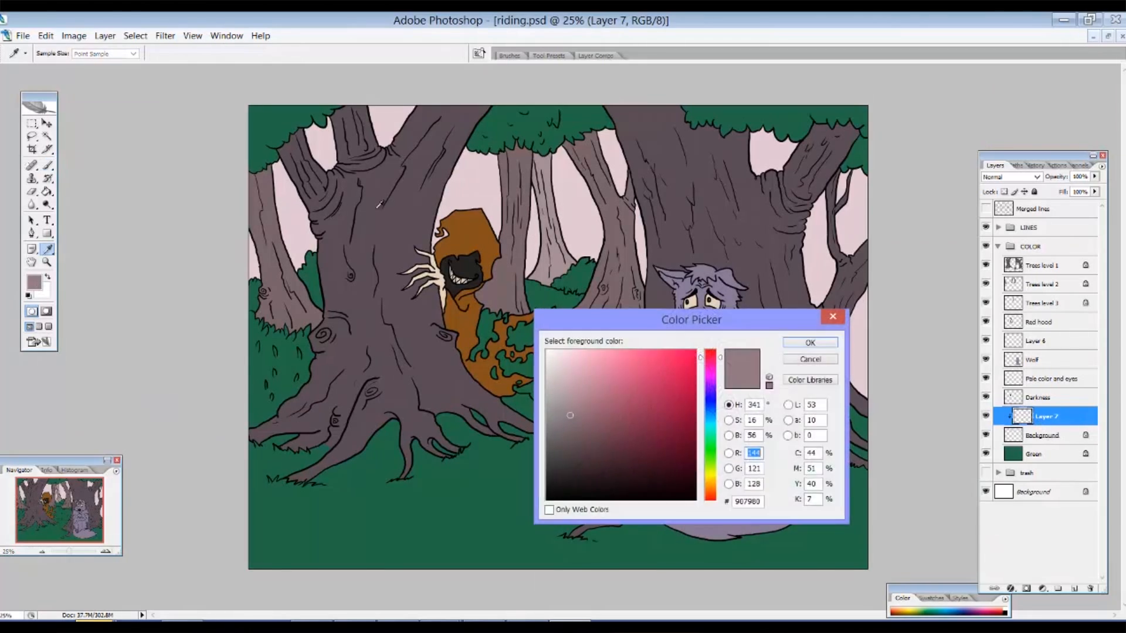
{"action": "left_click", "coordinate": [545, 262]}
{"action": "left_click", "coordinate": [810, 343]}
{"action": "key", "text": "b"}
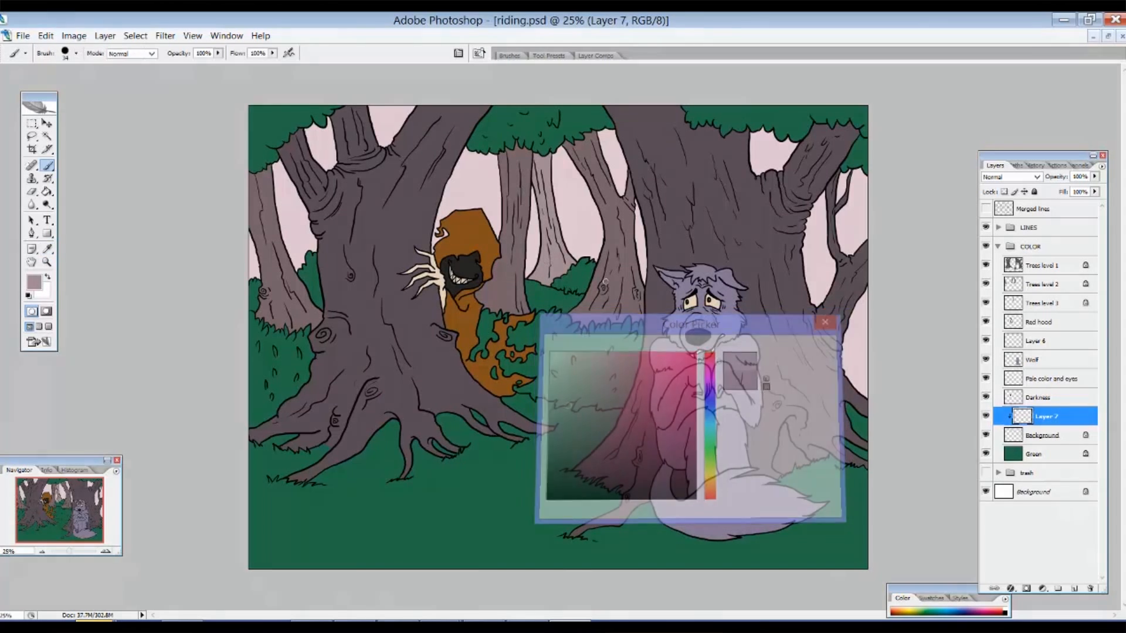
Choose the first hard round brush preset, reduce its hardness slightly, and enlarge its diameter to 65 px
{"action": "right_click", "coordinate": [593, 267]}
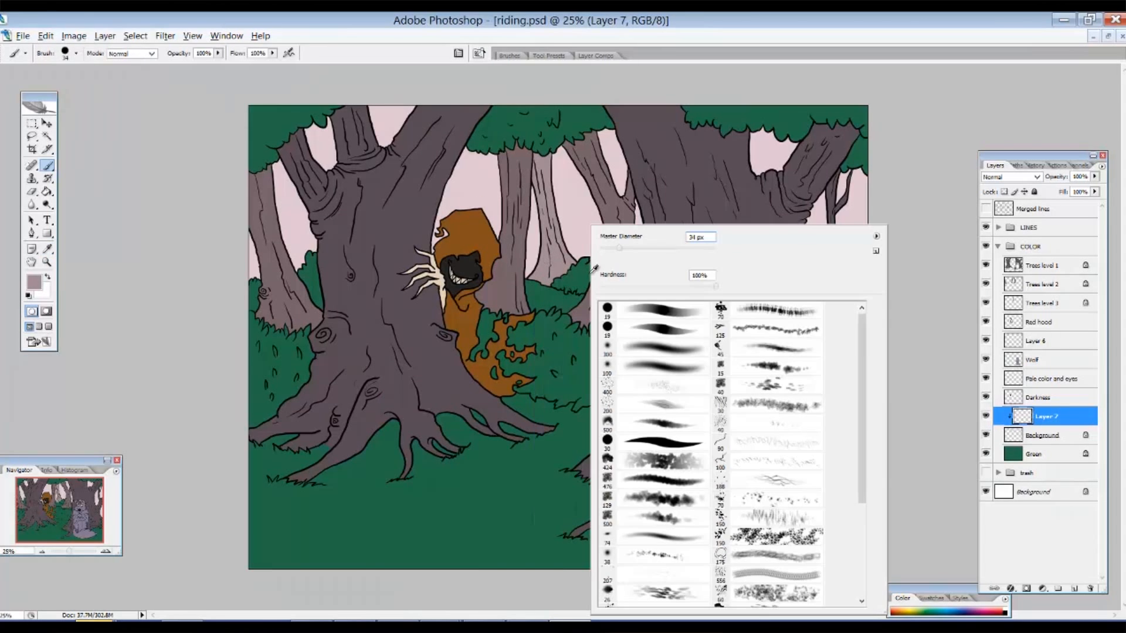
{"action": "left_click", "coordinate": [642, 313]}
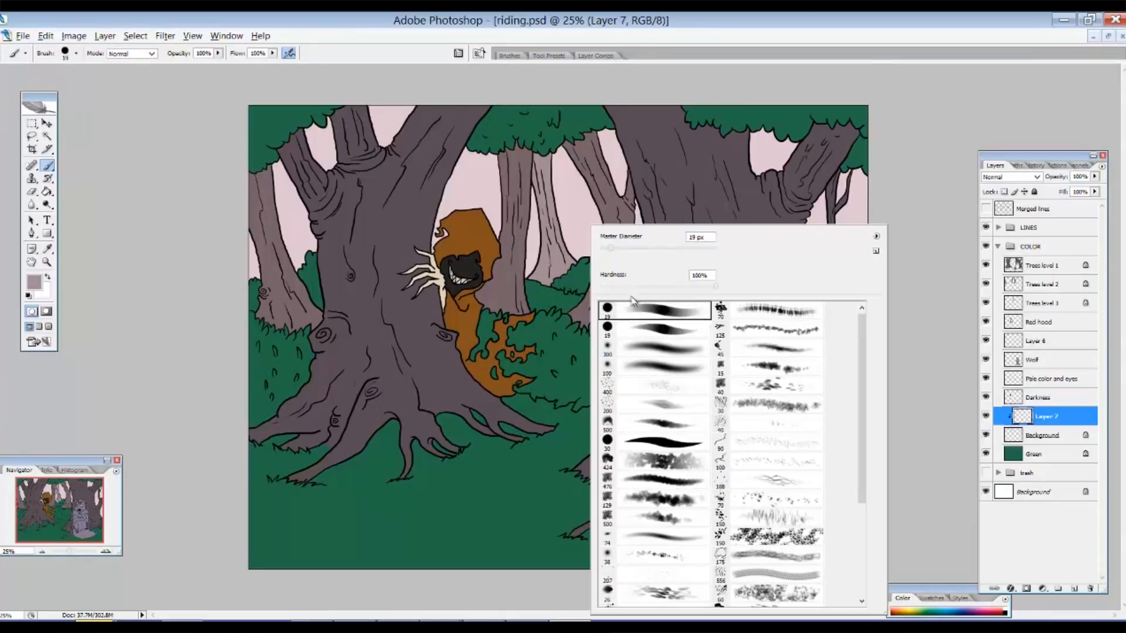
{"action": "right_click", "coordinate": [555, 218]}
{"action": "left_click_drag", "start_coordinate": [574, 244], "coordinate": [585, 249]}
{"action": "left_click_drag", "start_coordinate": [667, 283], "coordinate": [658, 286]}
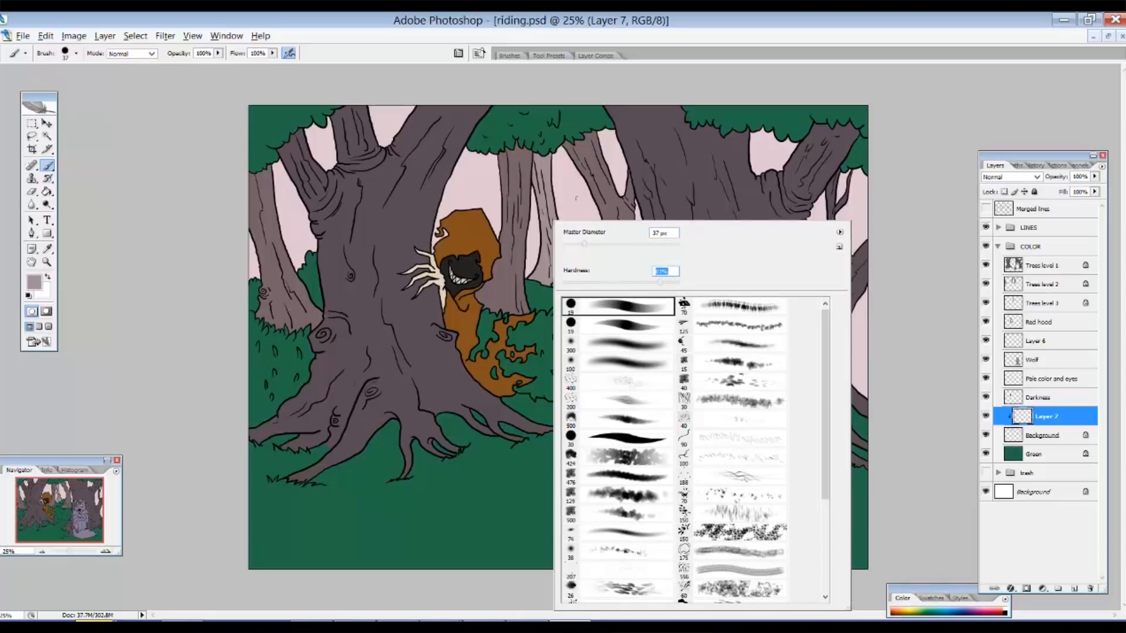
{"action": "left_click_drag", "start_coordinate": [585, 244], "coordinate": [602, 244]}
{"action": "left_click", "coordinate": [708, 20]}
Paint faint distant tree trunks in the pink gaps between the existing trees on the clipped layer
{"action": "mouse_move", "coordinate": [532, 248]}
{"action": "left_mouse_down"}
{"action": "mouse_move", "coordinate": [570, 235]}
{"action": "mouse_move", "coordinate": [573, 156]}
{"action": "mouse_move", "coordinate": [579, 258]}
{"action": "left_mouse_up"}
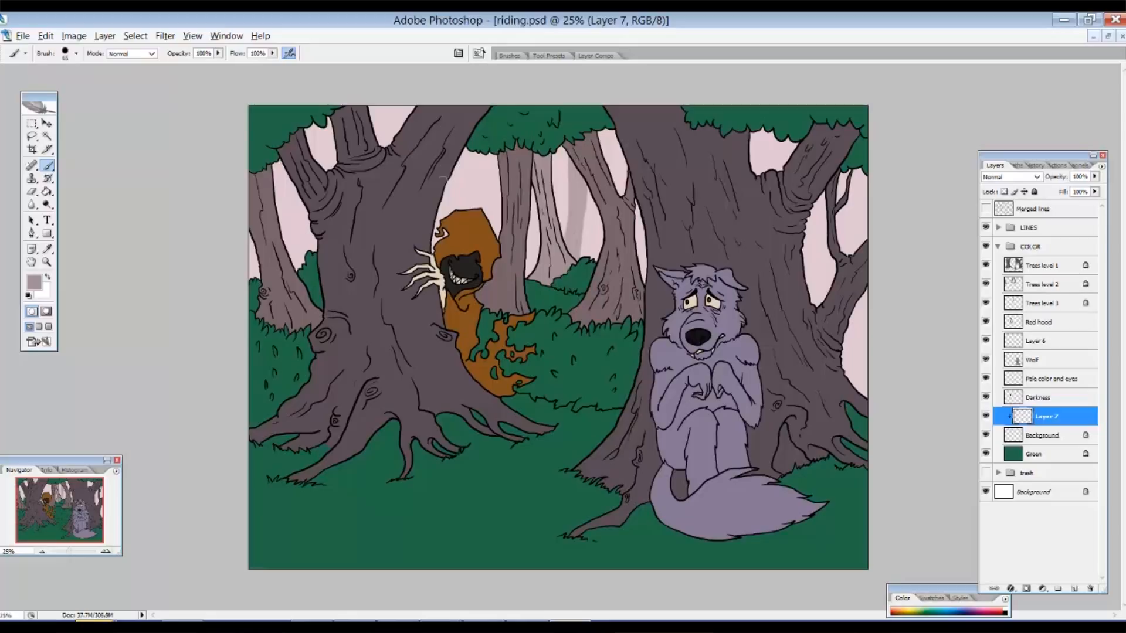
{"action": "mouse_move", "coordinate": [282, 166]}
{"action": "left_mouse_down"}
{"action": "mouse_move", "coordinate": [284, 188]}
{"action": "mouse_move", "coordinate": [278, 151]}
{"action": "mouse_move", "coordinate": [283, 270]}
{"action": "mouse_move", "coordinate": [291, 183]}
{"action": "left_mouse_up"}
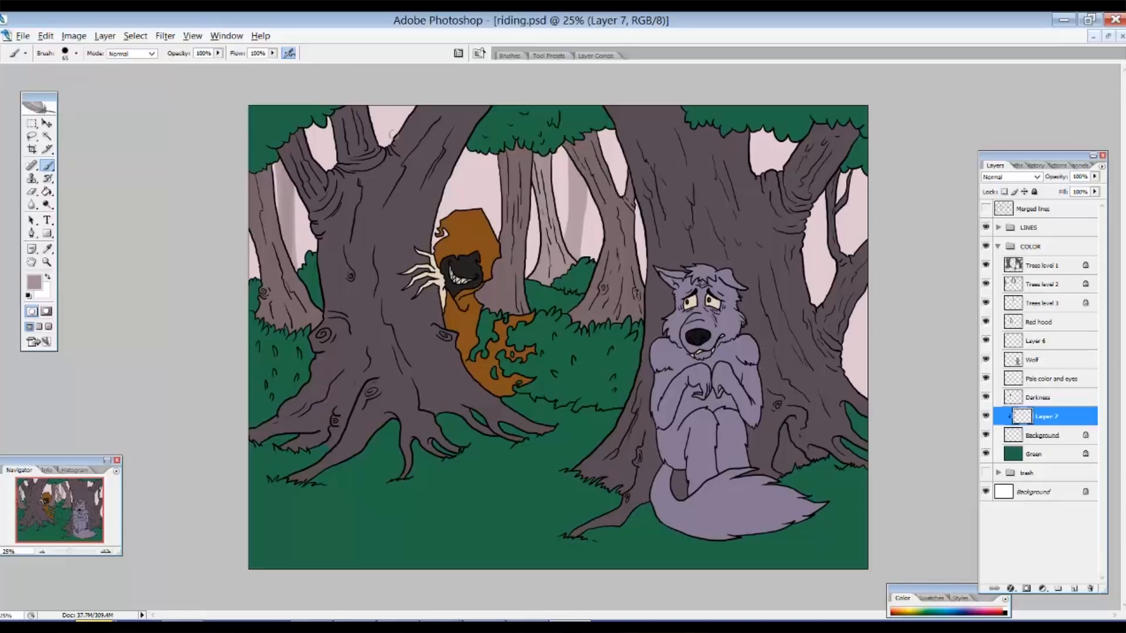
{"action": "mouse_move", "coordinate": [459, 156]}
{"action": "left_mouse_down"}
{"action": "mouse_move", "coordinate": [460, 195]}
{"action": "mouse_move", "coordinate": [473, 147]}
{"action": "mouse_move", "coordinate": [469, 205]}
{"action": "left_mouse_up"}
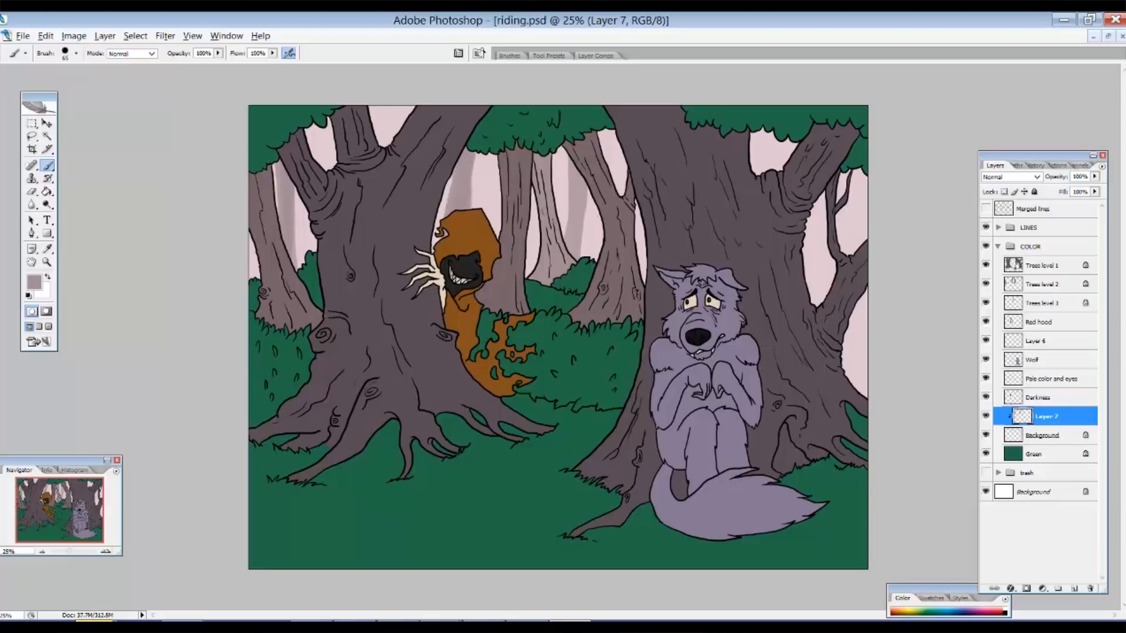
{"action": "left_click_drag", "start_coordinate": [643, 226], "coordinate": [642, 287]}
Set the foreground color to the foliage green 1f6945 sampled from the bushes and return to the Brush tool
{"action": "left_click", "coordinate": [48, 249]}
{"action": "left_click", "coordinate": [34, 282]}
{"action": "left_click", "coordinate": [292, 354]}
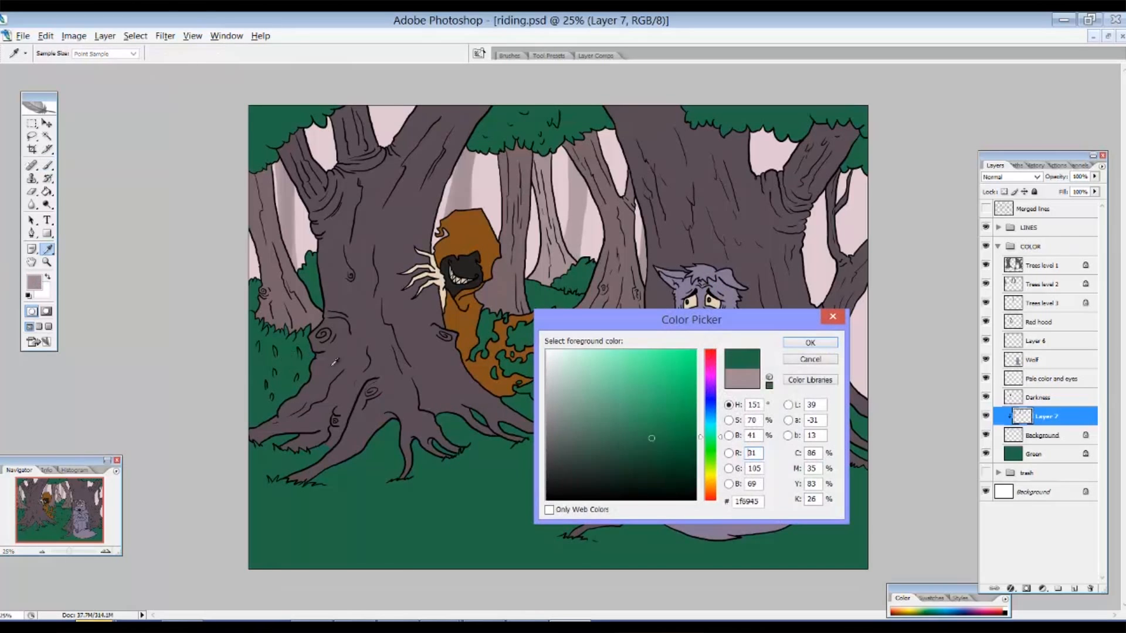
{"action": "left_click", "coordinate": [810, 342]}
{"action": "key", "text": "b"}
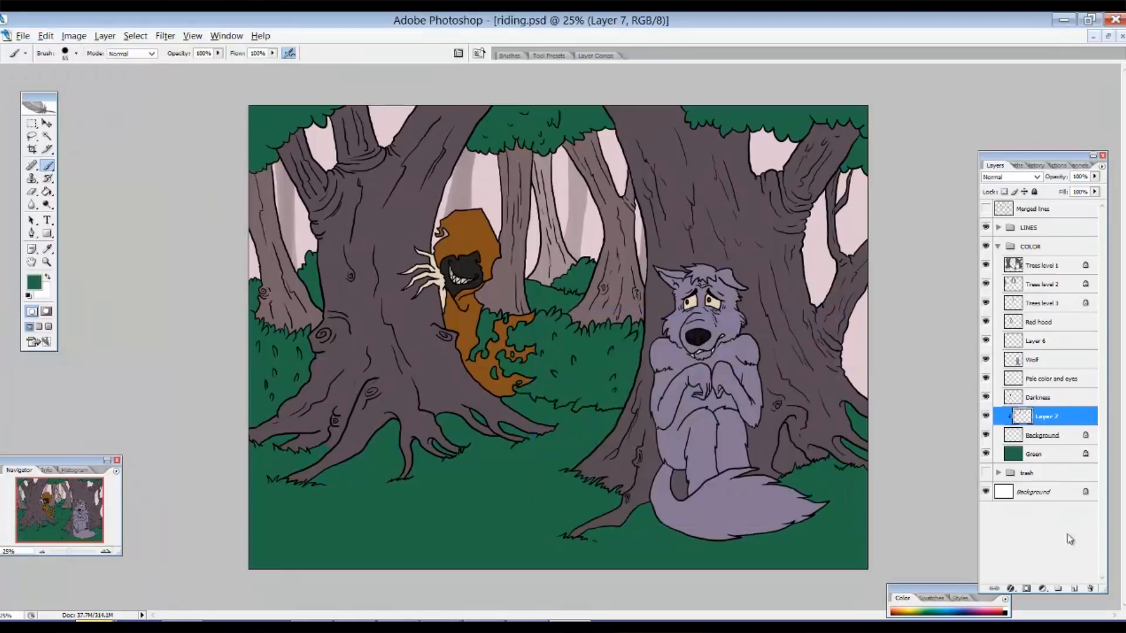
Add a new layer clipped above Layer 7 and paint green bushes along the lower edges of the pink background gaps
{"action": "left_click", "coordinate": [1074, 588]}
{"action": "left_click", "coordinate": [1060, 426], "text": "alt"}
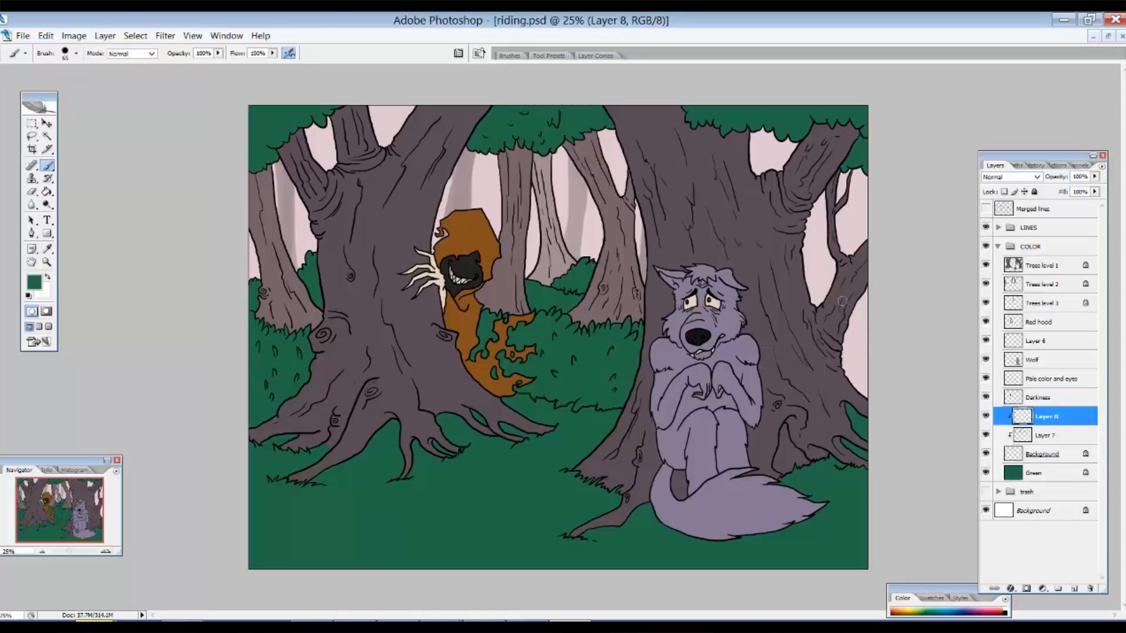
{"action": "mouse_move", "coordinate": [838, 340]}
{"action": "left_mouse_down"}
{"action": "mouse_move", "coordinate": [865, 335]}
{"action": "mouse_move", "coordinate": [875, 314]}
{"action": "mouse_move", "coordinate": [843, 345]}
{"action": "mouse_move", "coordinate": [862, 379]}
{"action": "left_mouse_up"}
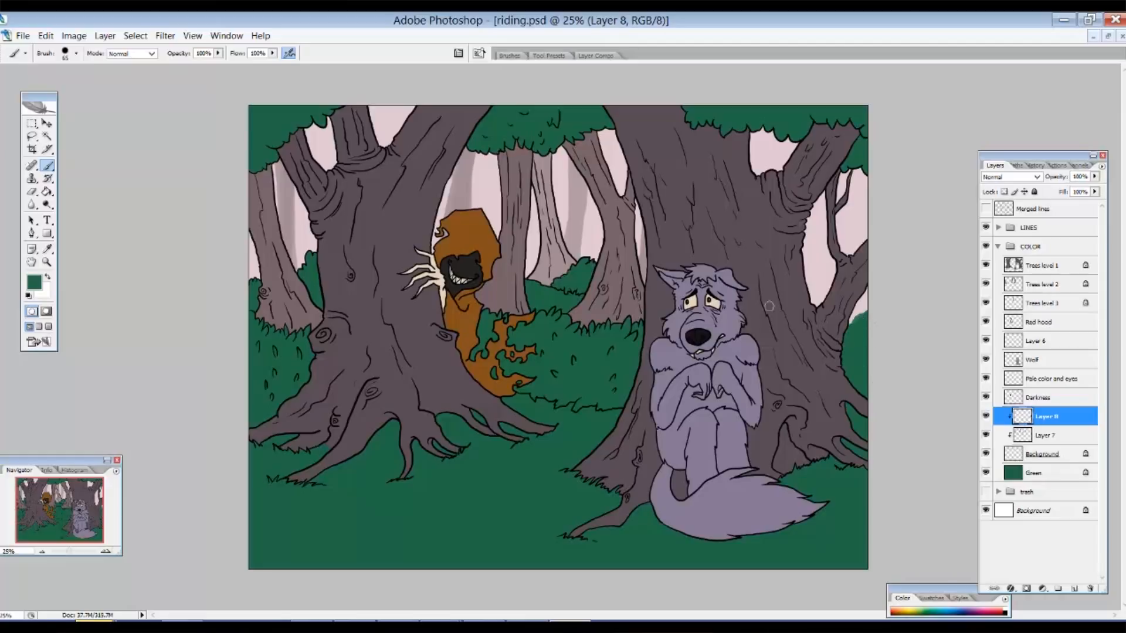
{"action": "left_click_drag", "start_coordinate": [526, 260], "coordinate": [534, 266]}
{"action": "left_click_drag", "start_coordinate": [301, 264], "coordinate": [317, 256]}
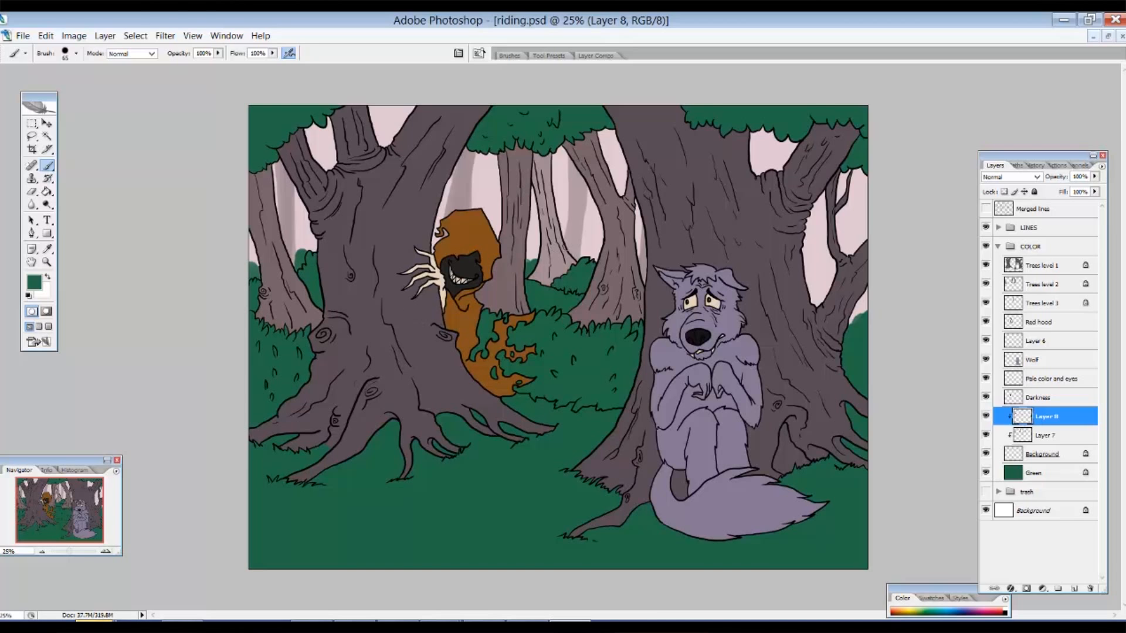
Set the foreground to the lighter green 42926b and paint more distant bushes low in the pink gaps on Layer 8
{"action": "left_click", "coordinate": [34, 282]}
{"action": "left_click", "coordinate": [636, 417]}
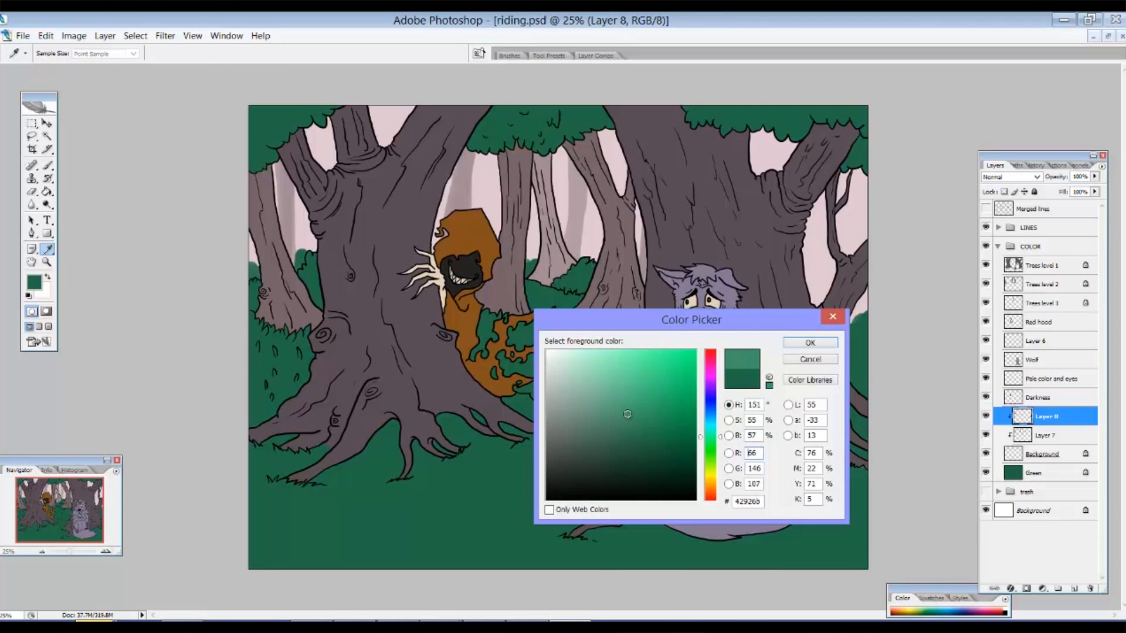
{"action": "left_click", "coordinate": [804, 345]}
{"action": "key", "text": "b"}
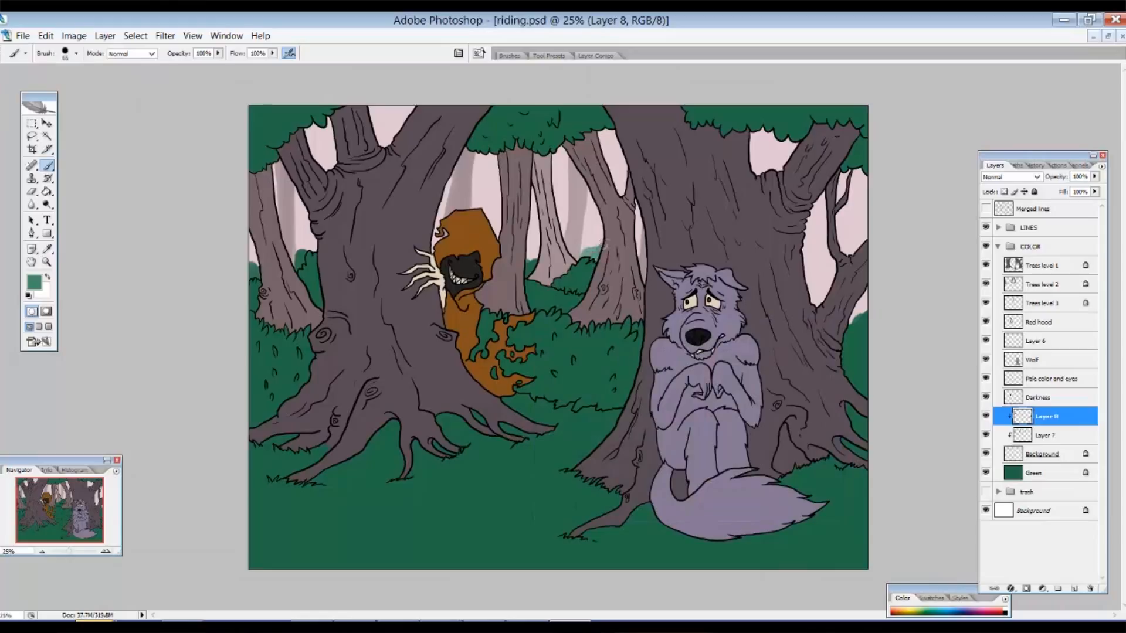
{"action": "left_click_drag", "start_coordinate": [593, 260], "coordinate": [536, 255]}
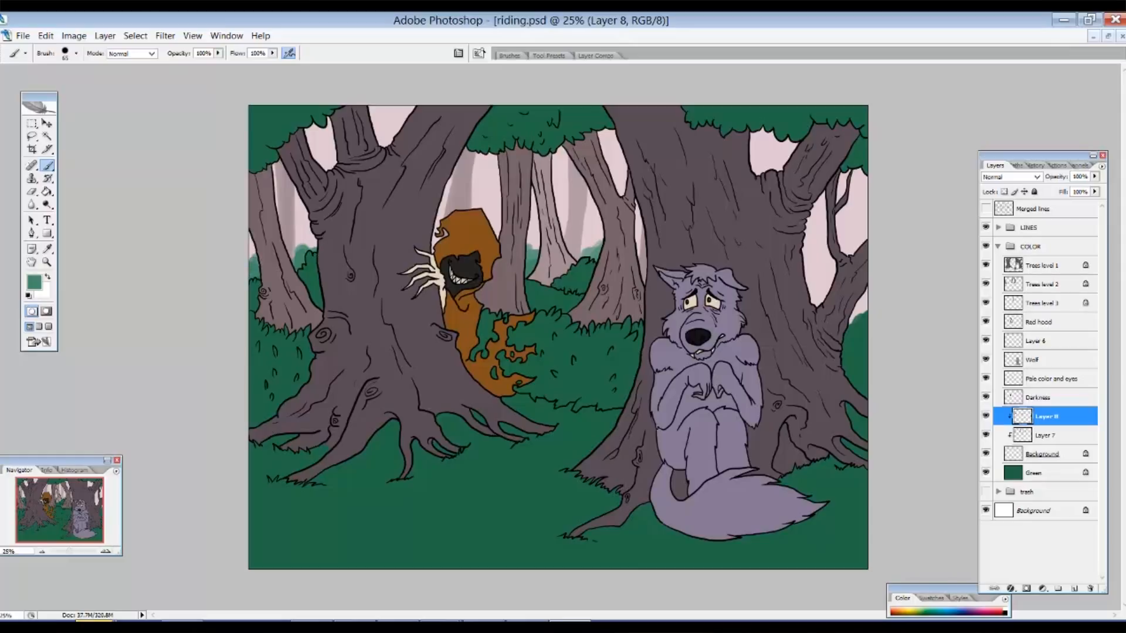
{"action": "mouse_move", "coordinate": [802, 265]}
{"action": "left_mouse_down"}
{"action": "mouse_move", "coordinate": [812, 288]}
{"action": "mouse_move", "coordinate": [821, 276]}
{"action": "mouse_move", "coordinate": [824, 300]}
{"action": "left_mouse_up"}
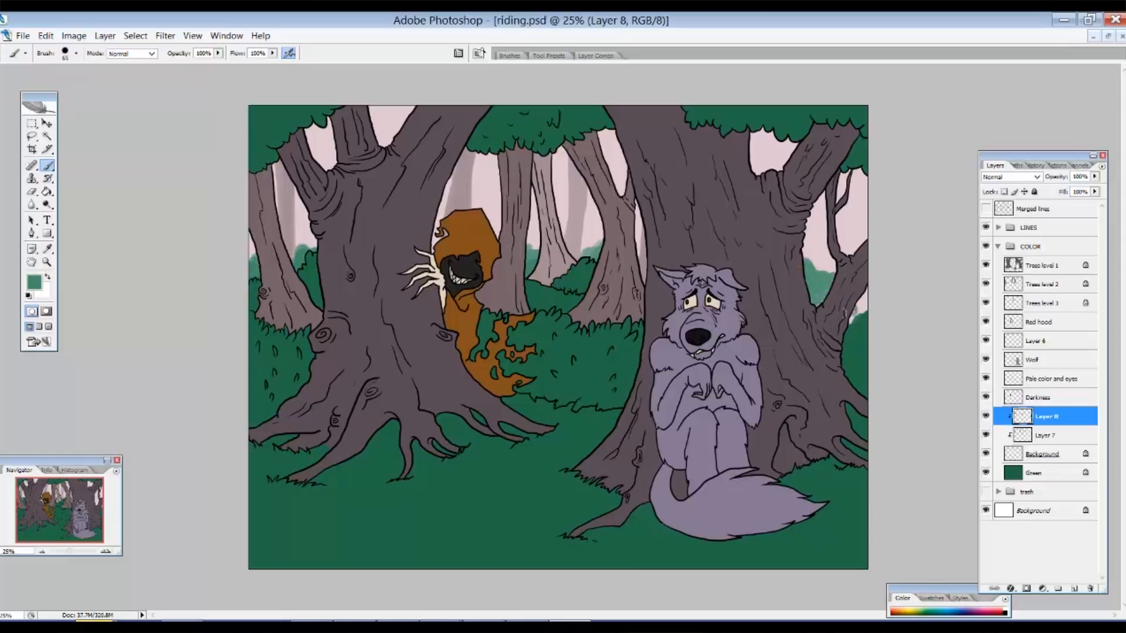
Sample the faint distant trunk color and paint thin trunks in the pink gap beside the far-right branches on Layer 7
{"action": "key", "text": "i"}
{"action": "left_click", "coordinate": [853, 342]}
{"action": "key", "text": "b"}
{"action": "key", "text": "i"}
{"action": "left_click", "coordinate": [575, 203]}
{"action": "key", "text": "b"}
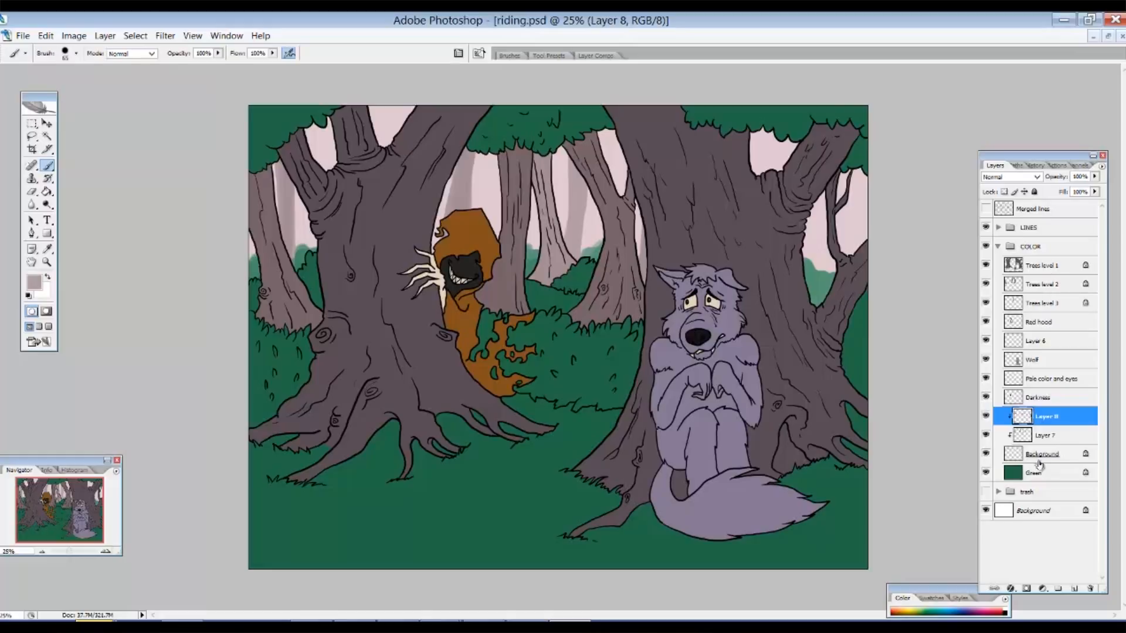
{"action": "left_click", "coordinate": [1043, 437]}
{"action": "left_click_drag", "start_coordinate": [857, 170], "coordinate": [828, 272]}
{"action": "left_click_drag", "start_coordinate": [853, 173], "coordinate": [831, 267]}
{"action": "left_click_drag", "start_coordinate": [862, 179], "coordinate": [858, 213]}
{"action": "mouse_move", "coordinate": [848, 171]}
{"action": "left_mouse_down"}
{"action": "mouse_move", "coordinate": [847, 252]}
{"action": "mouse_move", "coordinate": [842, 206]}
{"action": "mouse_move", "coordinate": [835, 269]}
{"action": "left_mouse_up"}
{"action": "left_click_drag", "start_coordinate": [855, 208], "coordinate": [850, 253]}
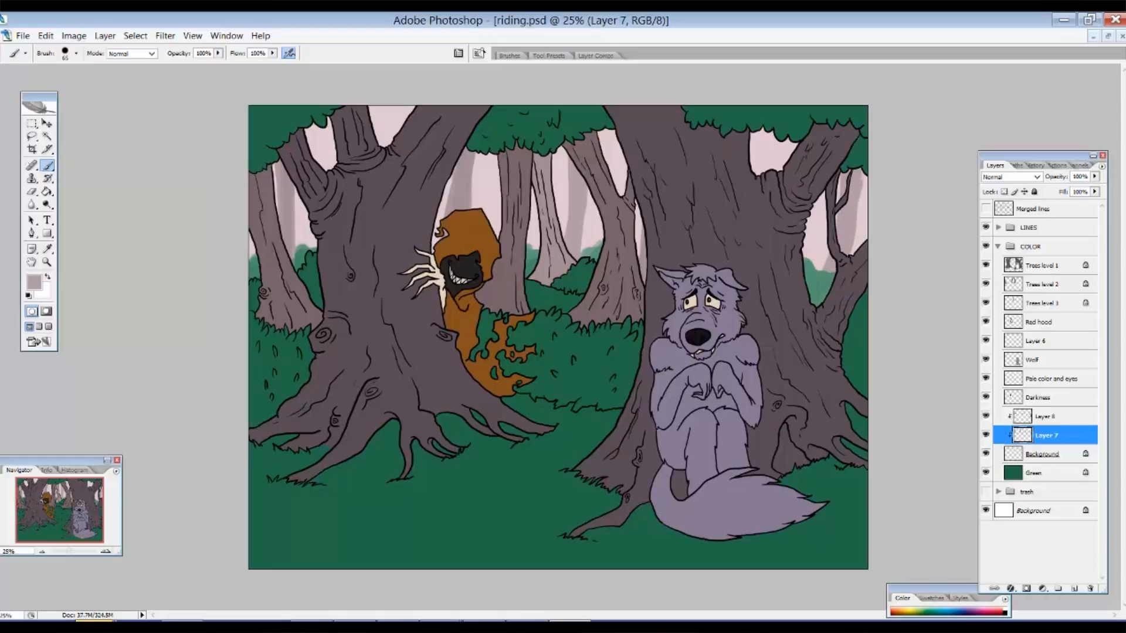
{"action": "left_click_drag", "start_coordinate": [861, 179], "coordinate": [849, 231]}
Paint more faint distant trunks in the middle gaps, above the orange hood, and in the gap above the wolf's tree branch
{"action": "mouse_move", "coordinate": [581, 249]}
{"action": "left_mouse_down"}
{"action": "mouse_move", "coordinate": [587, 187]}
{"action": "mouse_move", "coordinate": [584, 247]}
{"action": "left_mouse_up"}
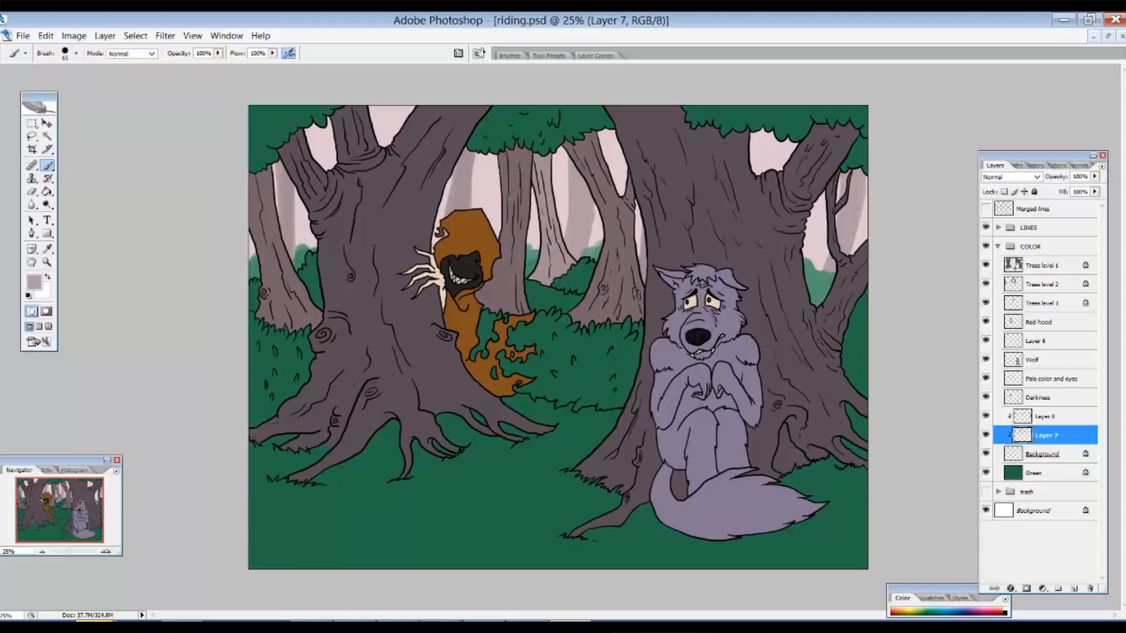
{"action": "mouse_move", "coordinate": [469, 209]}
{"action": "left_mouse_down"}
{"action": "mouse_move", "coordinate": [473, 155]}
{"action": "mouse_move", "coordinate": [480, 208]}
{"action": "left_mouse_up"}
{"action": "key", "text": "ctrl+z"}
{"action": "left_click_drag", "start_coordinate": [483, 147], "coordinate": [478, 205]}
{"action": "left_click_drag", "start_coordinate": [484, 143], "coordinate": [482, 183]}
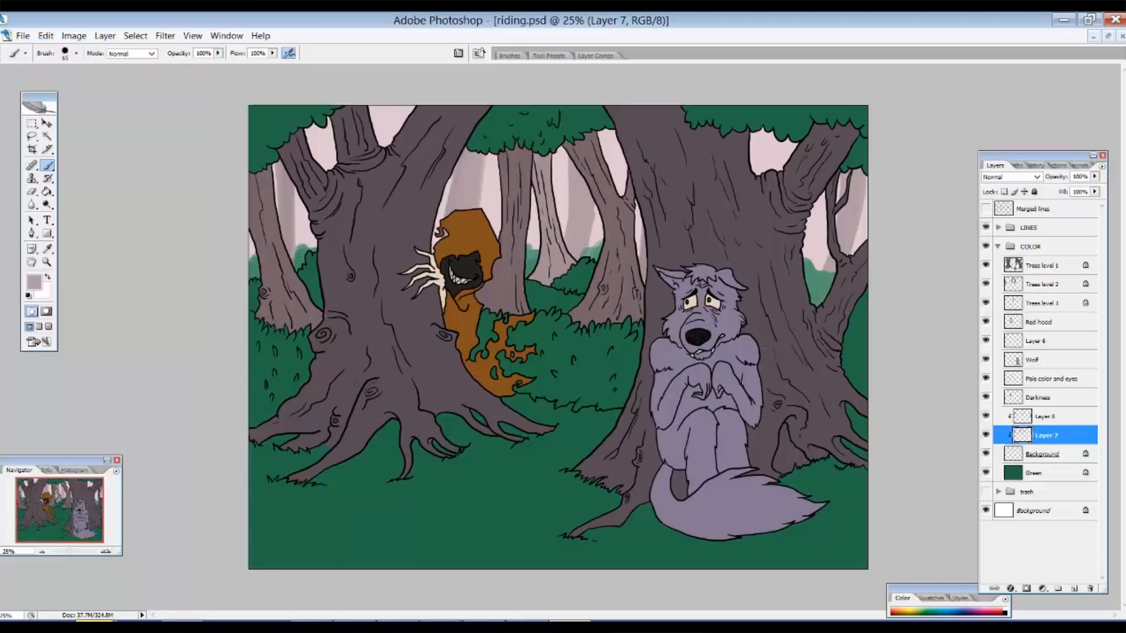
{"action": "mouse_move", "coordinate": [774, 124]}
{"action": "left_mouse_down"}
{"action": "mouse_move", "coordinate": [766, 172]}
{"action": "mouse_move", "coordinate": [779, 144]}
{"action": "left_mouse_up"}
Sample the lighter bush green and paint distant foliage beneath the tree canopy in the upper pink gaps on Layer 8
{"action": "left_click", "coordinate": [808, 273], "text": "alt"}
{"action": "key", "text": "alt+bracketright"}
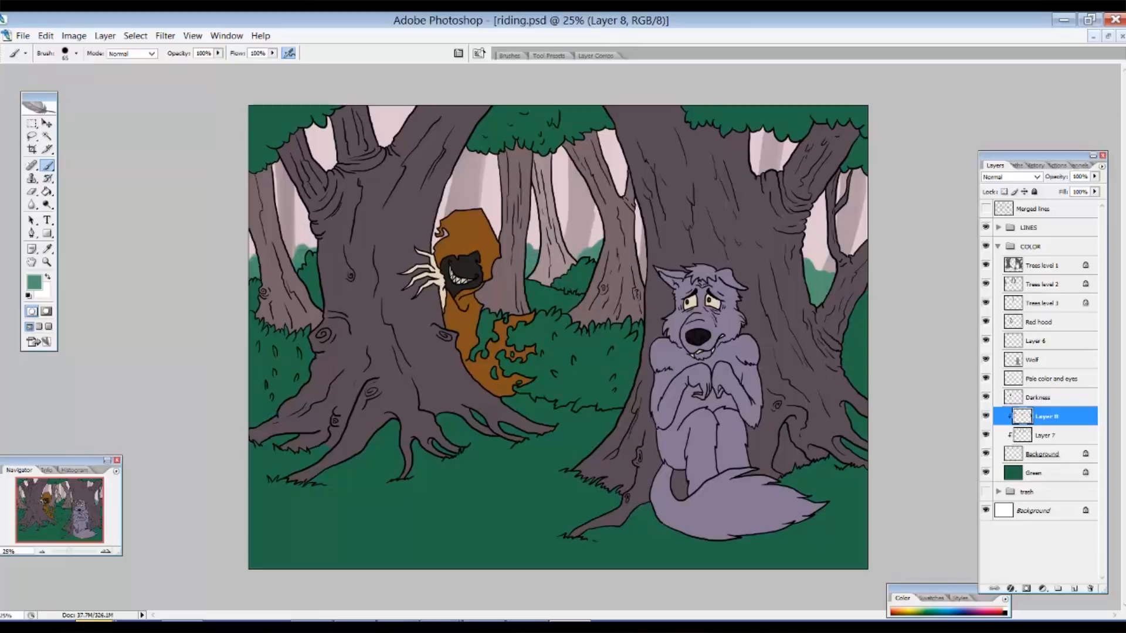
{"action": "left_click_drag", "start_coordinate": [605, 137], "coordinate": [621, 154]}
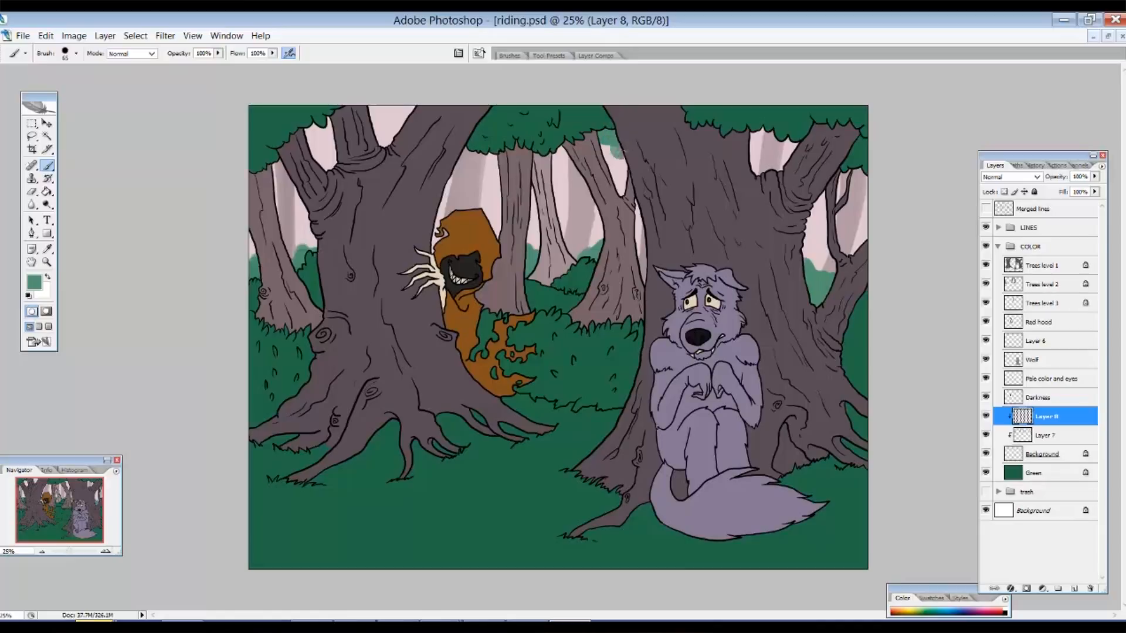
{"action": "left_click_drag", "start_coordinate": [355, 115], "coordinate": [422, 119]}
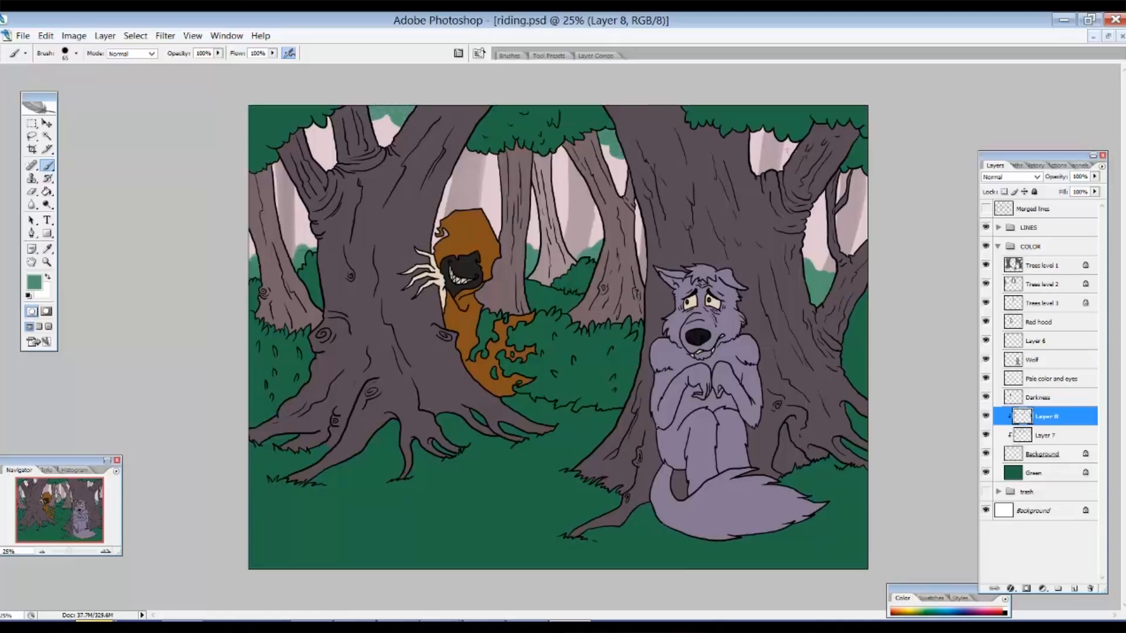
{"action": "mouse_move", "coordinate": [748, 138]}
{"action": "left_mouse_down"}
{"action": "mouse_move", "coordinate": [779, 134]}
{"action": "mouse_move", "coordinate": [758, 148]}
{"action": "mouse_move", "coordinate": [745, 142]}
{"action": "mouse_move", "coordinate": [794, 140]}
{"action": "mouse_move", "coordinate": [753, 156]}
{"action": "left_mouse_up"}
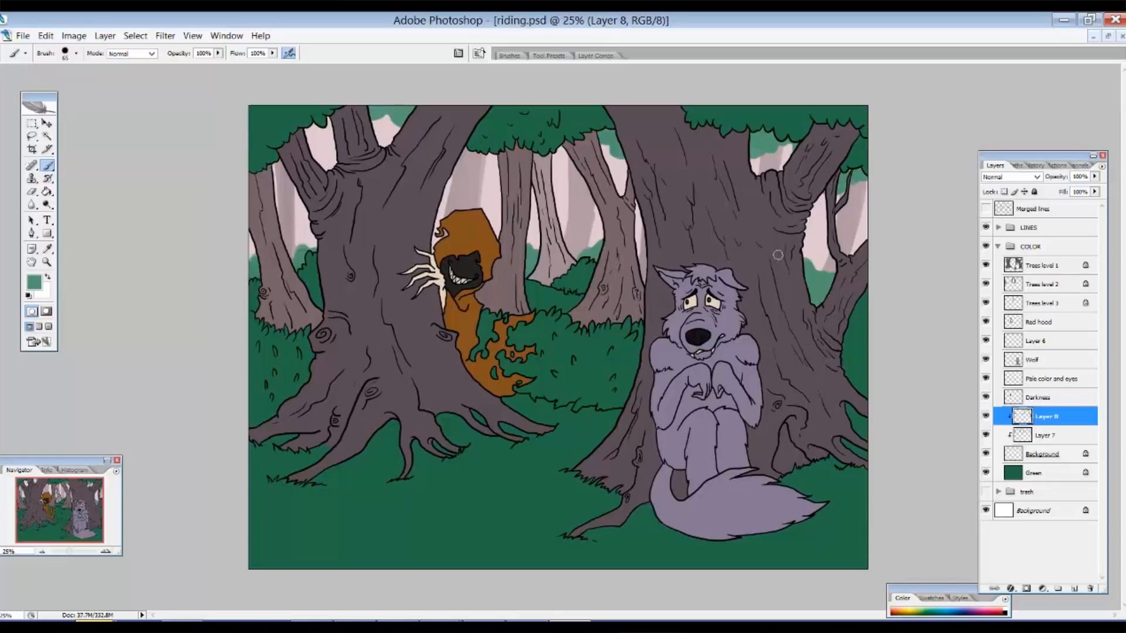
Sample the faint trunk color again and touch up the distant trunk in the middle gap on Layer 7
{"action": "left_click", "coordinate": [592, 204], "text": "alt"}
{"action": "left_click", "coordinate": [1041, 436]}
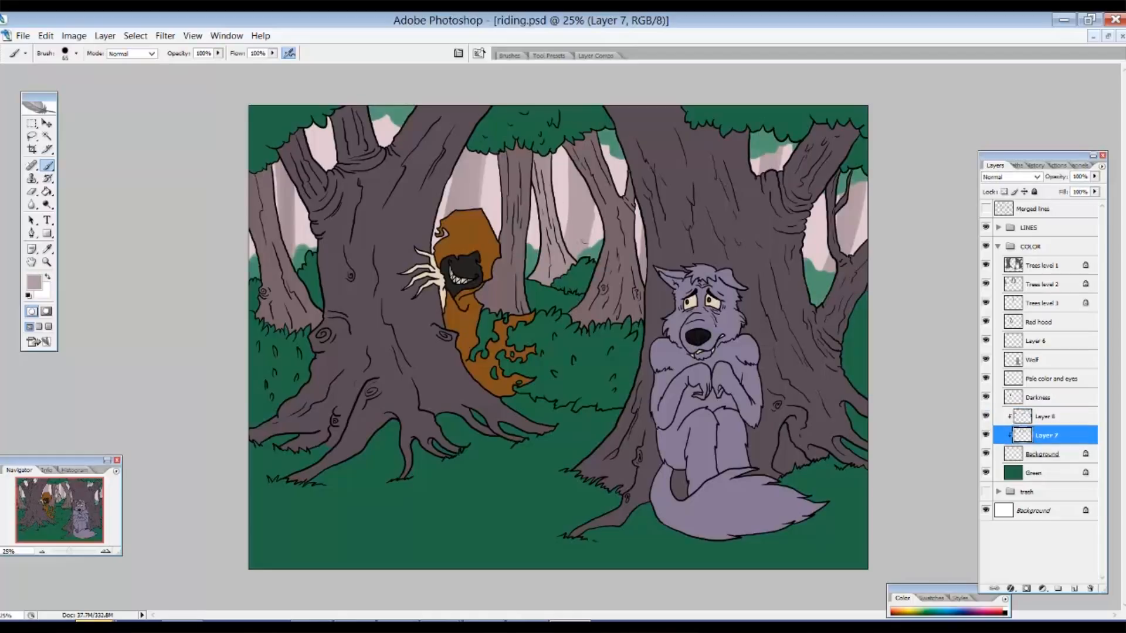
{"action": "left_click_drag", "start_coordinate": [594, 224], "coordinate": [593, 244]}
Add a new layer above the Green layer and clip it to that layer
{"action": "left_click", "coordinate": [1047, 474]}
{"action": "left_click", "coordinate": [1074, 588]}
{"action": "left_click", "coordinate": [1045, 482], "text": "alt"}
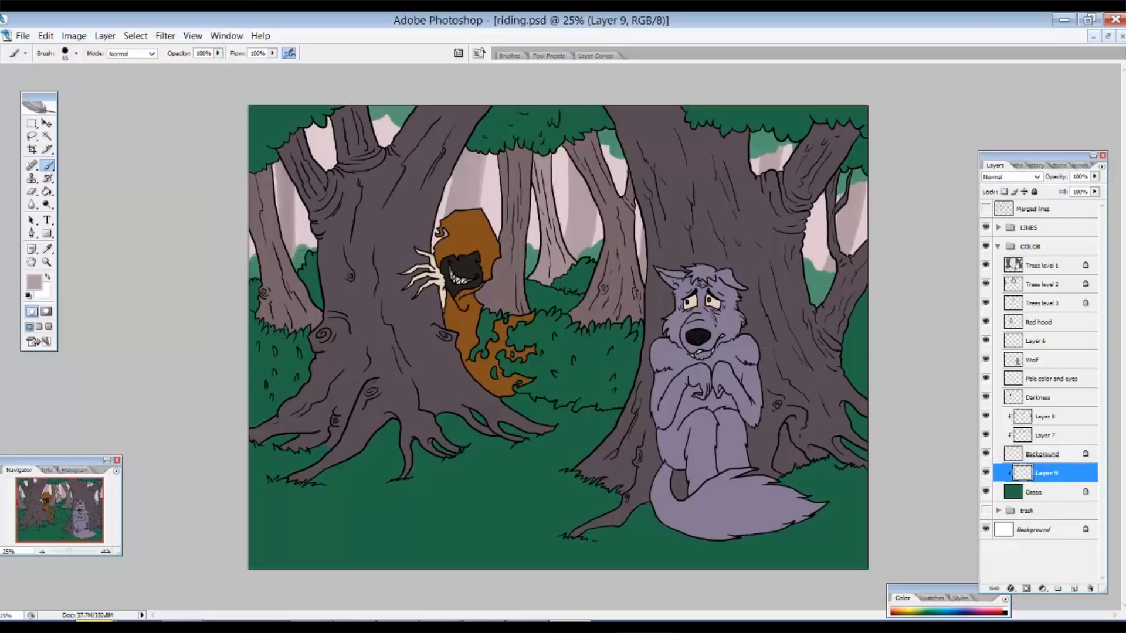
Set the foreground color to a darker, slightly bluer green based on the sampled ground color
{"action": "left_click", "coordinate": [38, 283]}
{"action": "left_click", "coordinate": [440, 491]}
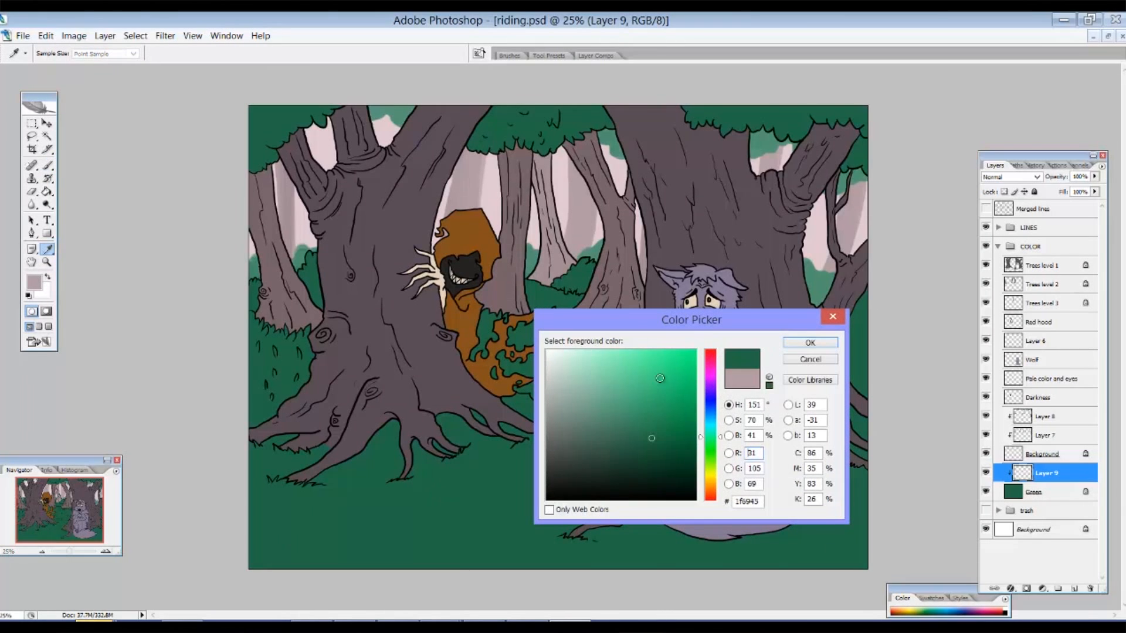
{"action": "left_click_drag", "start_coordinate": [653, 450], "coordinate": [651, 458]}
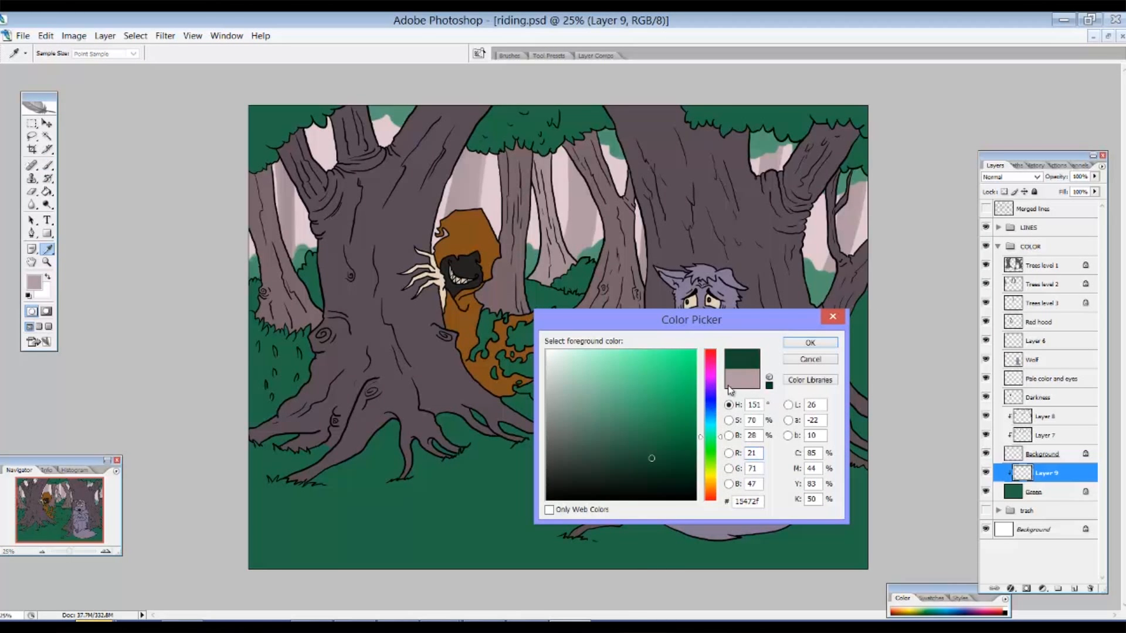
{"action": "left_click", "coordinate": [793, 343]}
{"action": "key", "text": "b"}
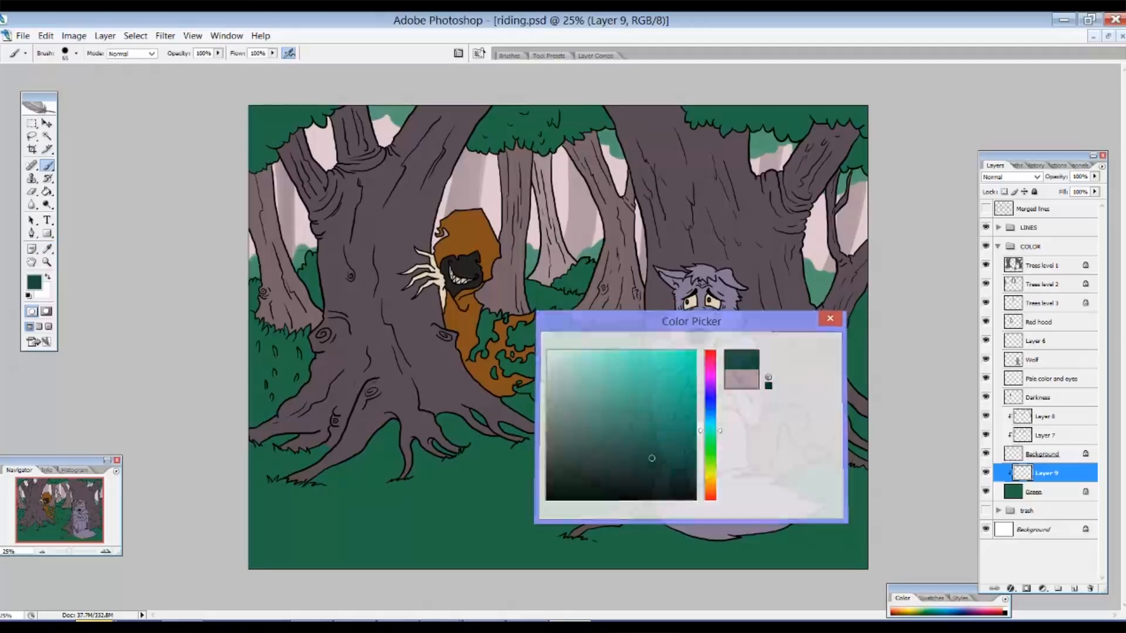
Choose the Gradient tool, try a Foreground to Background gradient upward across the green areas, and undo it
{"action": "left_click", "coordinate": [47, 192]}
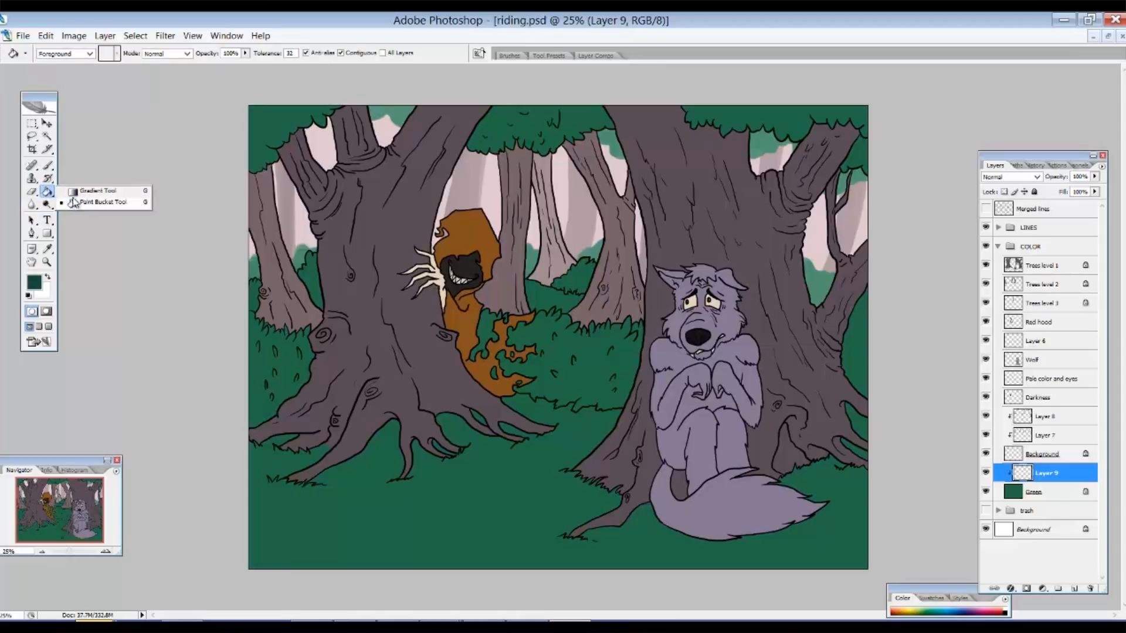
{"action": "left_click", "coordinate": [84, 190]}
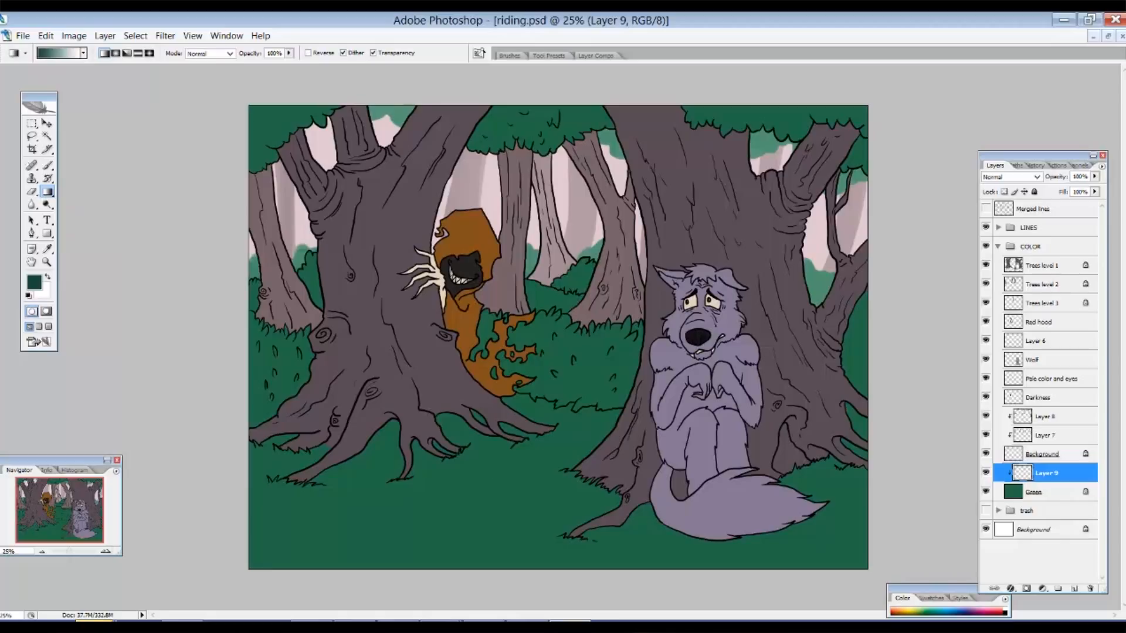
{"action": "left_click_drag", "start_coordinate": [481, 517], "coordinate": [481, 260]}
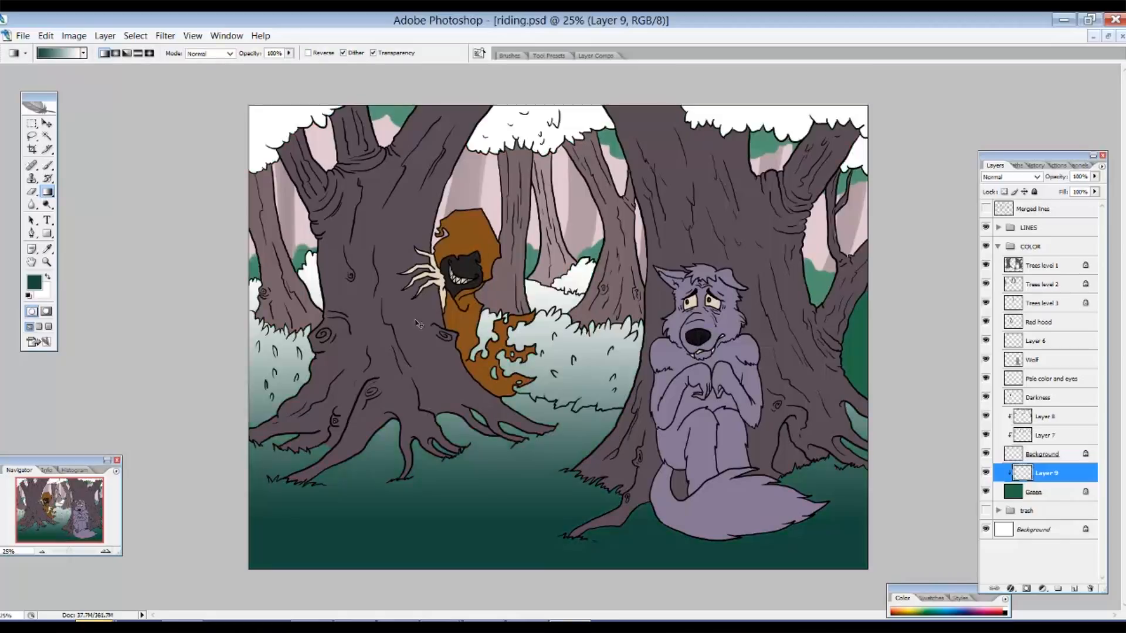
{"action": "key", "text": "ctrl+z"}
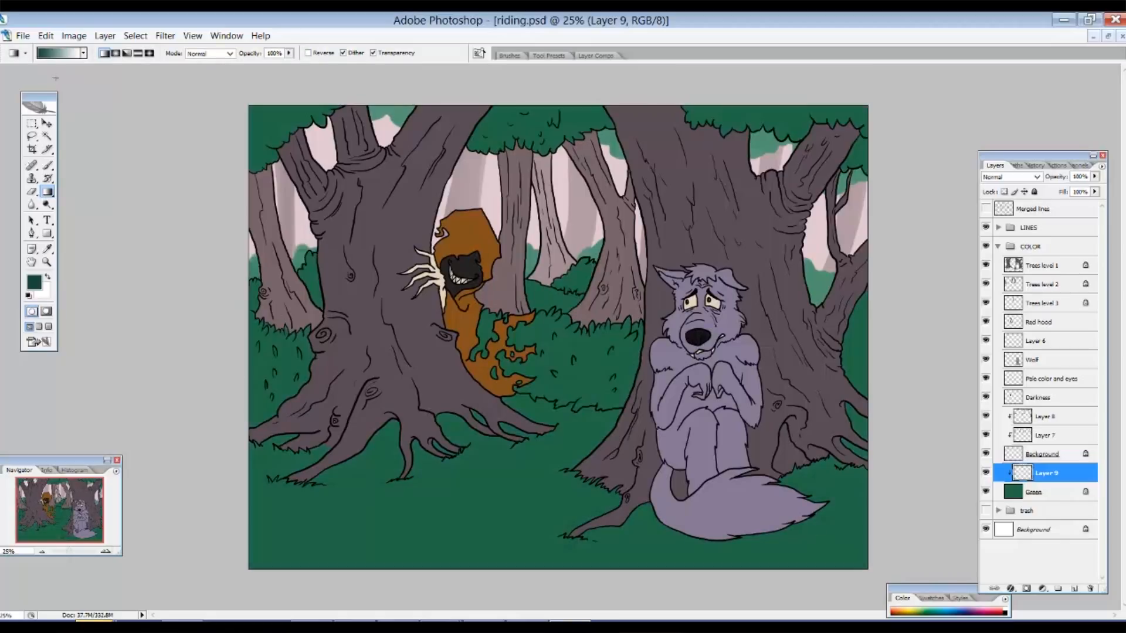
Set the gradient to the Foreground to Transparent preset in the Gradient Editor
{"action": "left_click", "coordinate": [83, 53]}
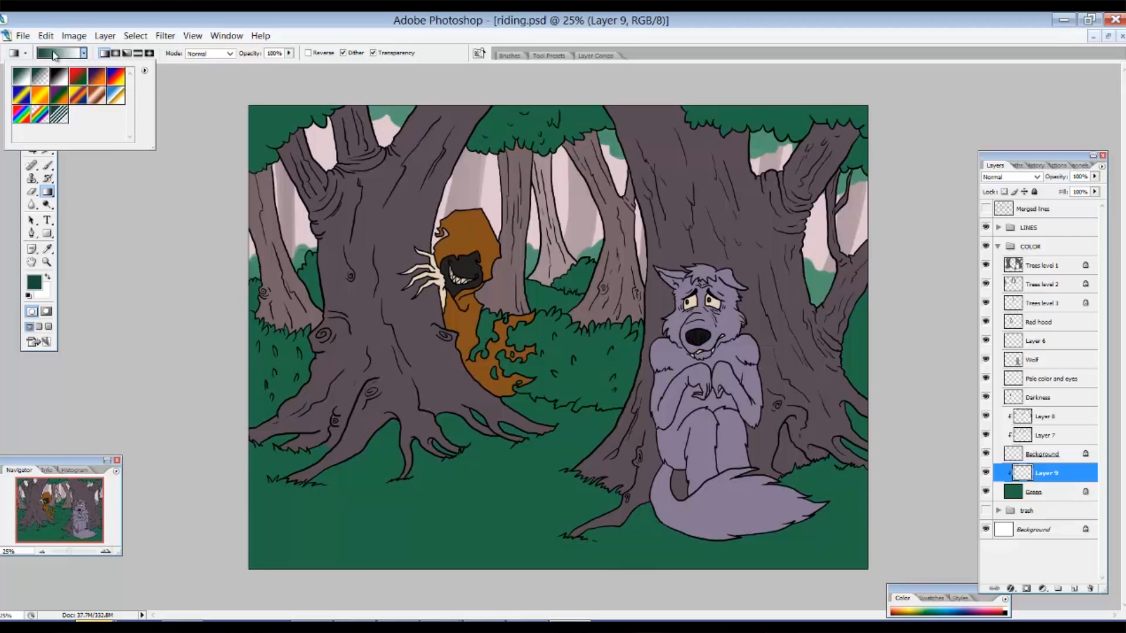
{"action": "left_click", "coordinate": [65, 53]}
{"action": "left_click", "coordinate": [66, 54]}
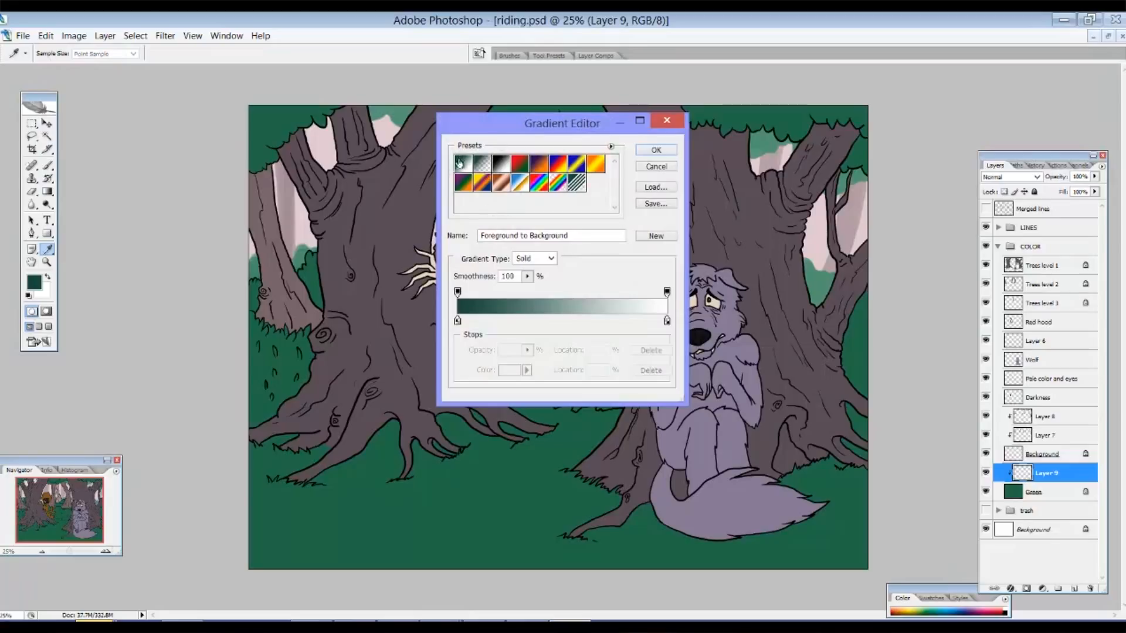
{"action": "left_click", "coordinate": [481, 166]}
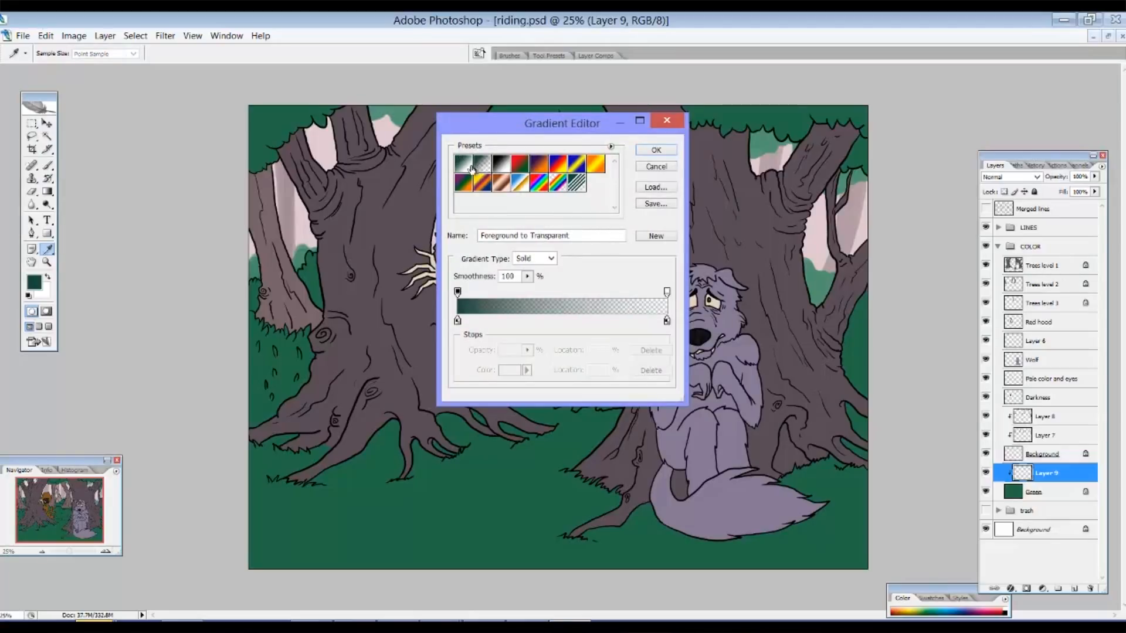
{"action": "left_click", "coordinate": [464, 166]}
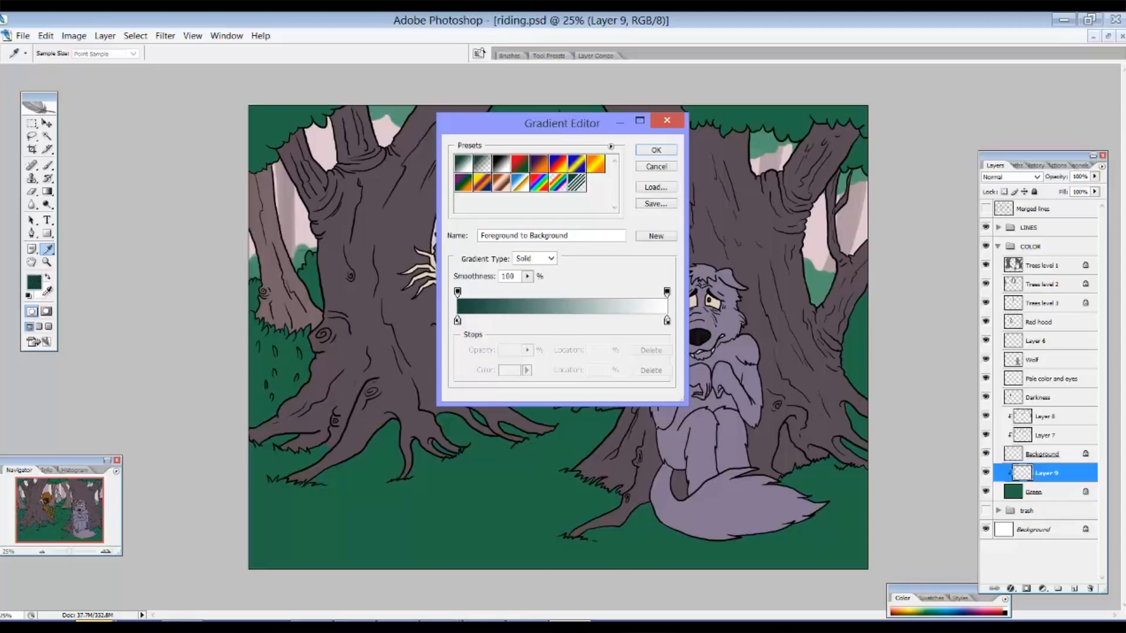
{"action": "left_click", "coordinate": [482, 166]}
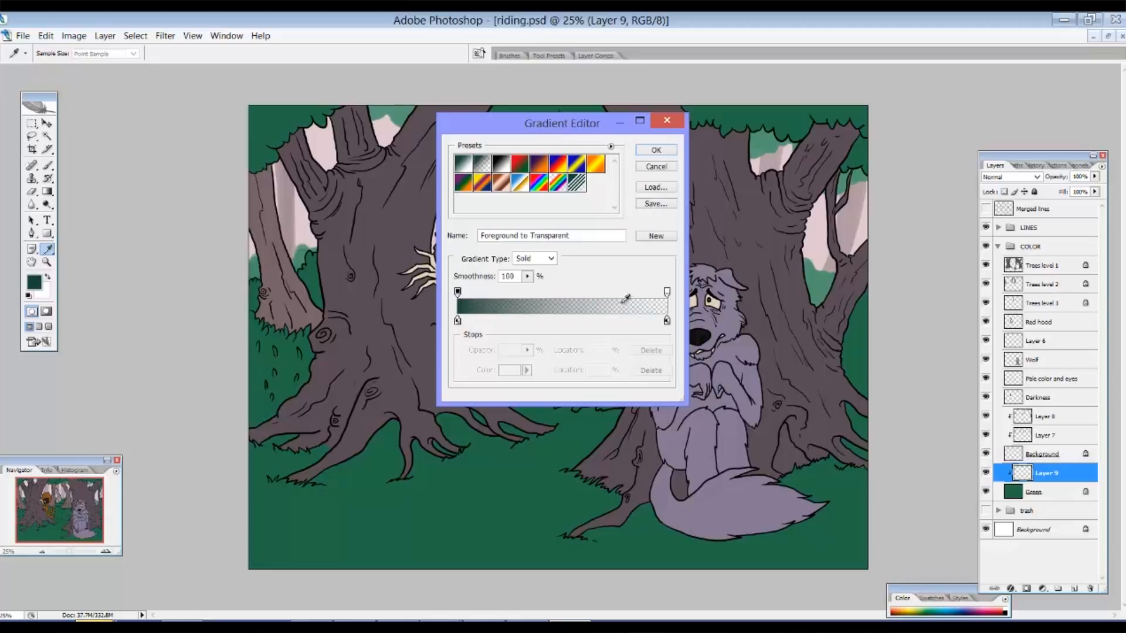
{"action": "left_click", "coordinate": [656, 150]}
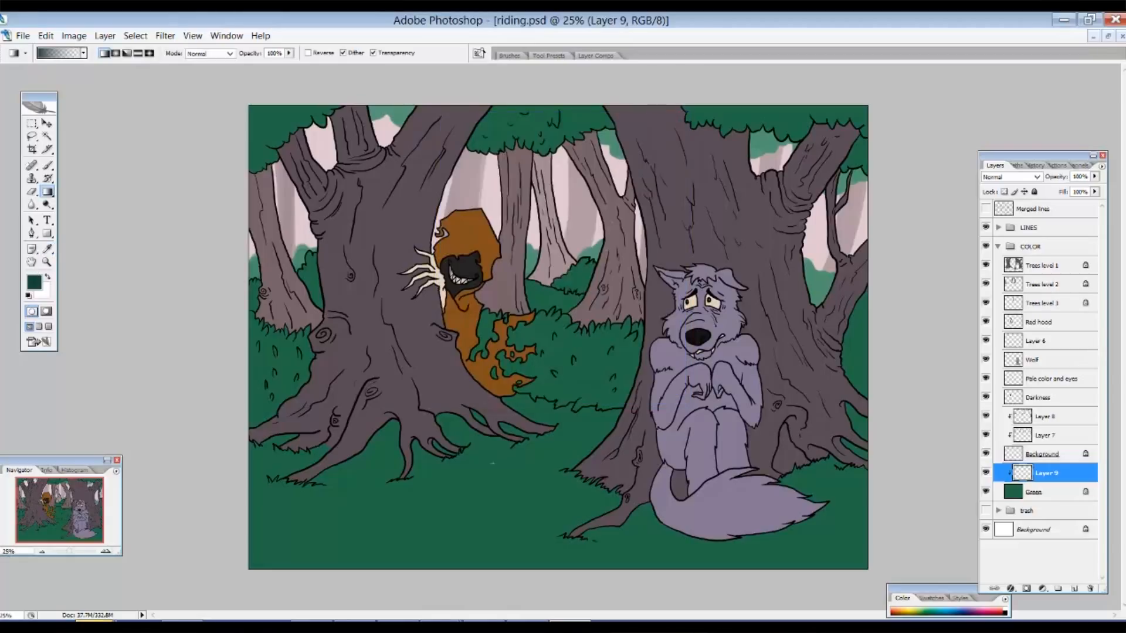
Apply a dark gradient fading upward from the forest floor into the bushes on Layer 9, and toggle layer visibility to check it
{"action": "left_click_drag", "start_coordinate": [497, 549], "coordinate": [499, 443]}
{"action": "key", "text": "ctrl+z"}
{"action": "left_click_drag", "start_coordinate": [517, 553], "coordinate": [520, 389]}
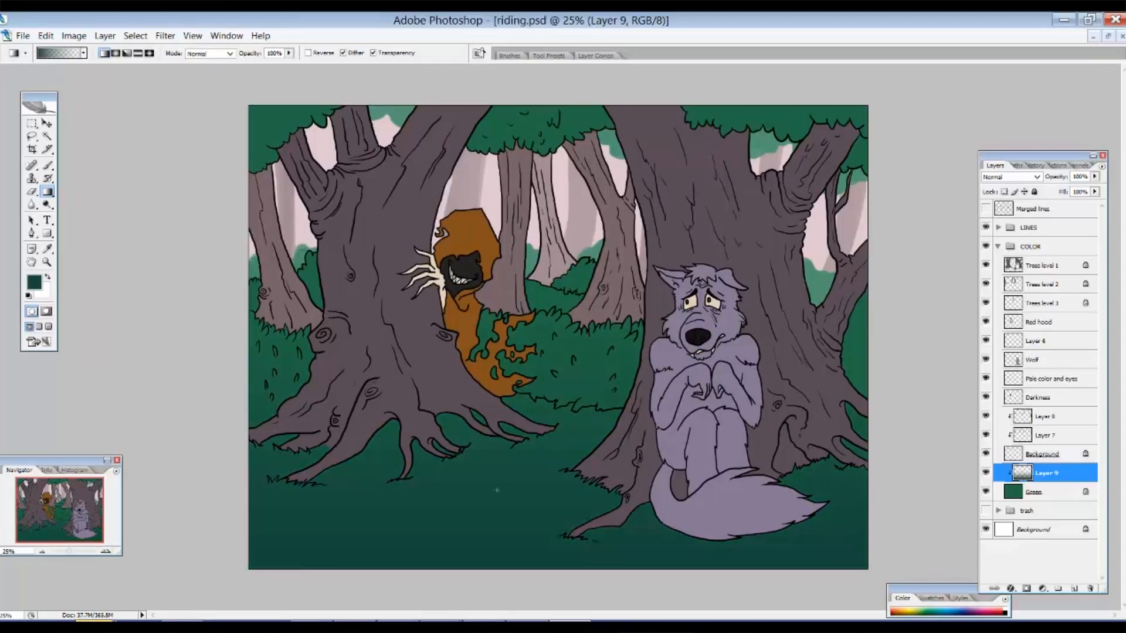
{"action": "left_click_drag", "start_coordinate": [547, 492], "coordinate": [591, 445]}
{"action": "key", "text": "ctrl+z"}
{"action": "left_click_drag", "start_coordinate": [496, 550], "coordinate": [524, 321]}
{"action": "left_click", "coordinate": [985, 478]}
{"action": "left_click", "coordinate": [986, 477]}
{"action": "left_click", "coordinate": [986, 468]}
{"action": "left_click", "coordinate": [986, 463]}
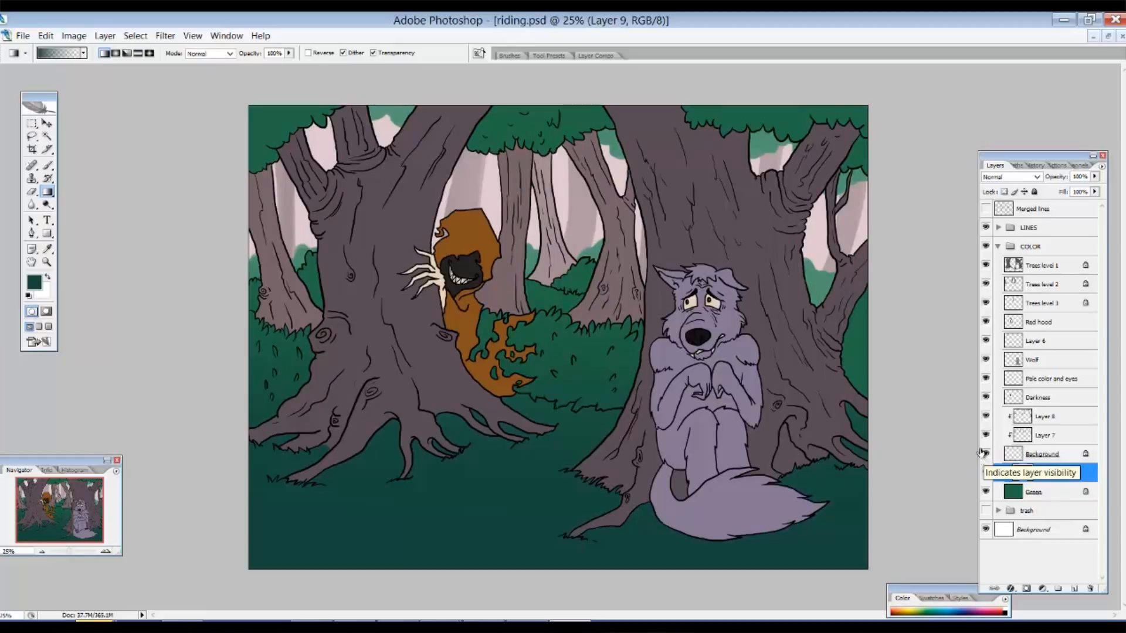
Add a new layer above the Wolf layer and clip it to the wolf shape
{"action": "left_click", "coordinate": [1030, 365]}
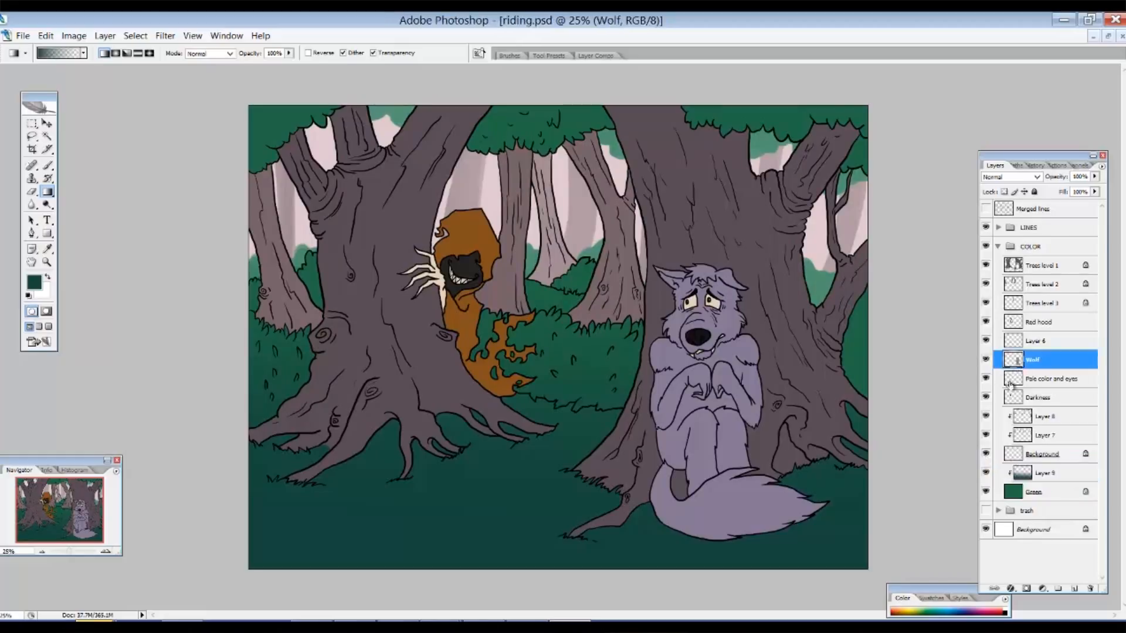
{"action": "left_click", "coordinate": [1074, 588]}
{"action": "left_click", "coordinate": [1051, 369], "text": "alt"}
Set the foreground color to a dark grayish purple, #544b5f, based on the sampled wolf fur color
{"action": "left_click", "coordinate": [34, 282]}
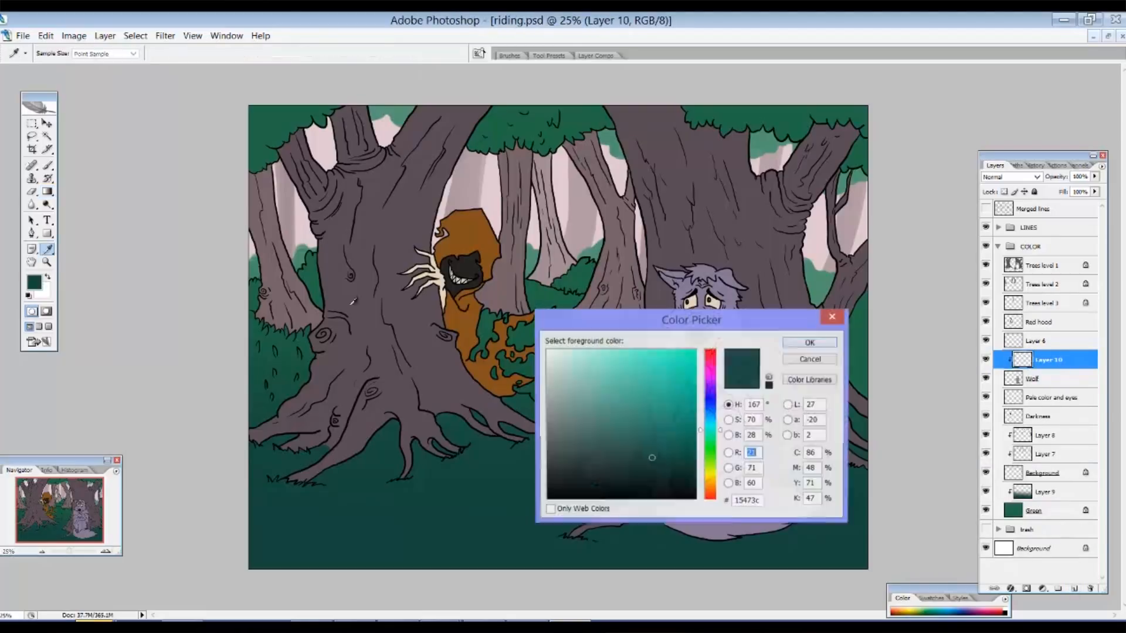
{"action": "left_click", "coordinate": [686, 283]}
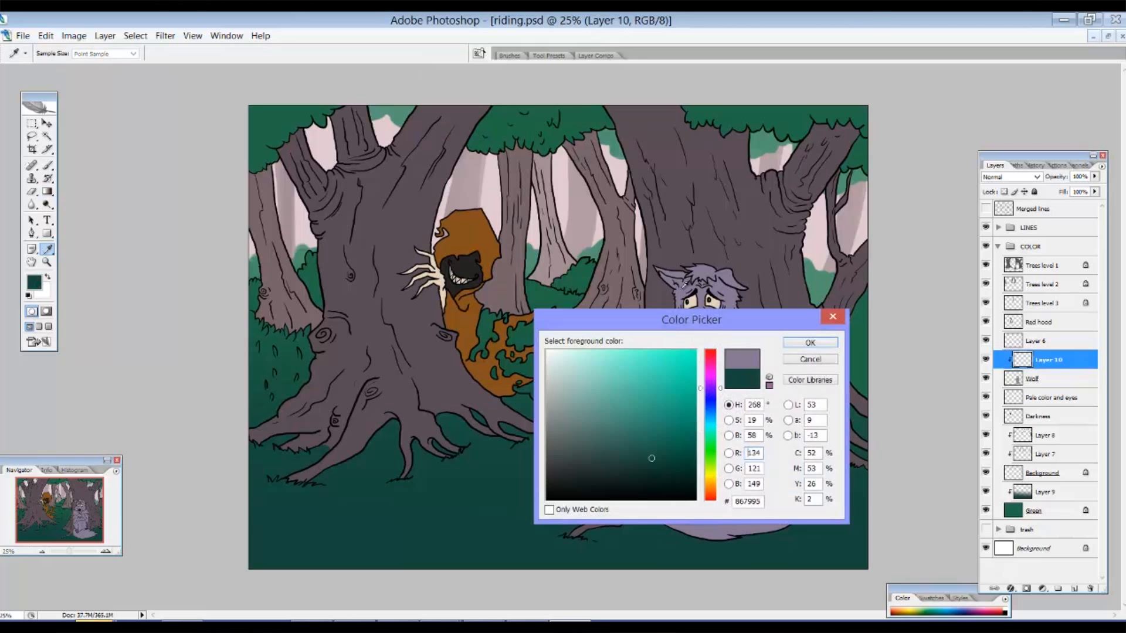
{"action": "left_click_drag", "start_coordinate": [576, 430], "coordinate": [578, 443]}
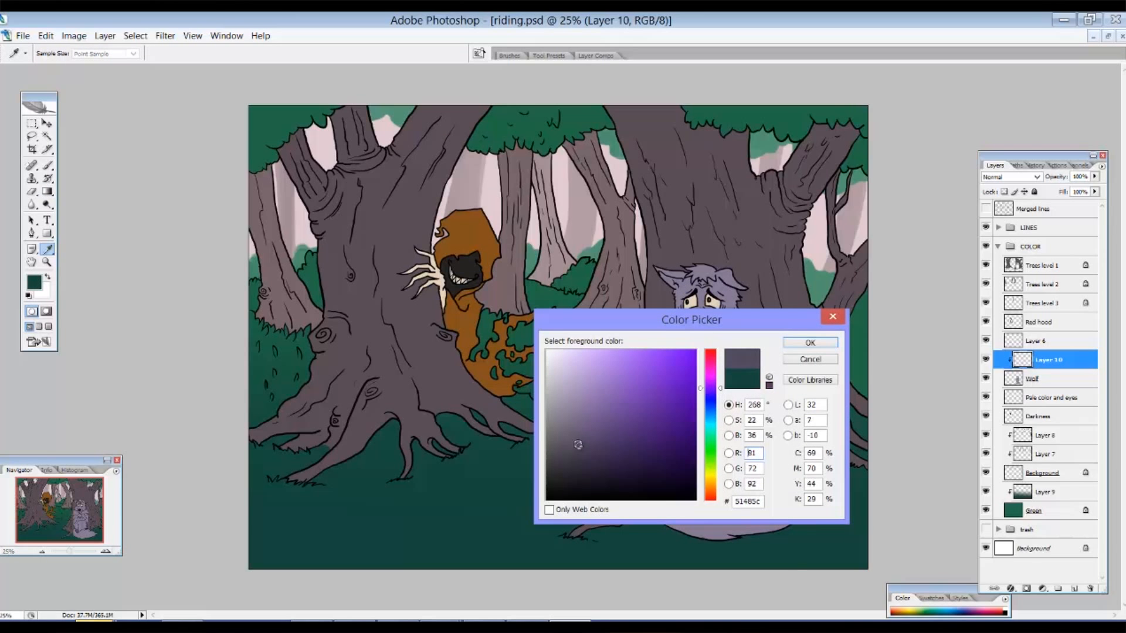
{"action": "mouse_move", "coordinate": [684, 327]}
{"action": "left_mouse_down"}
{"action": "mouse_move", "coordinate": [550, 427]}
{"action": "mouse_move", "coordinate": [493, 368]}
{"action": "mouse_move", "coordinate": [552, 342]}
{"action": "left_mouse_up"}
{"action": "left_click", "coordinate": [686, 344]}
{"action": "key", "text": "g"}
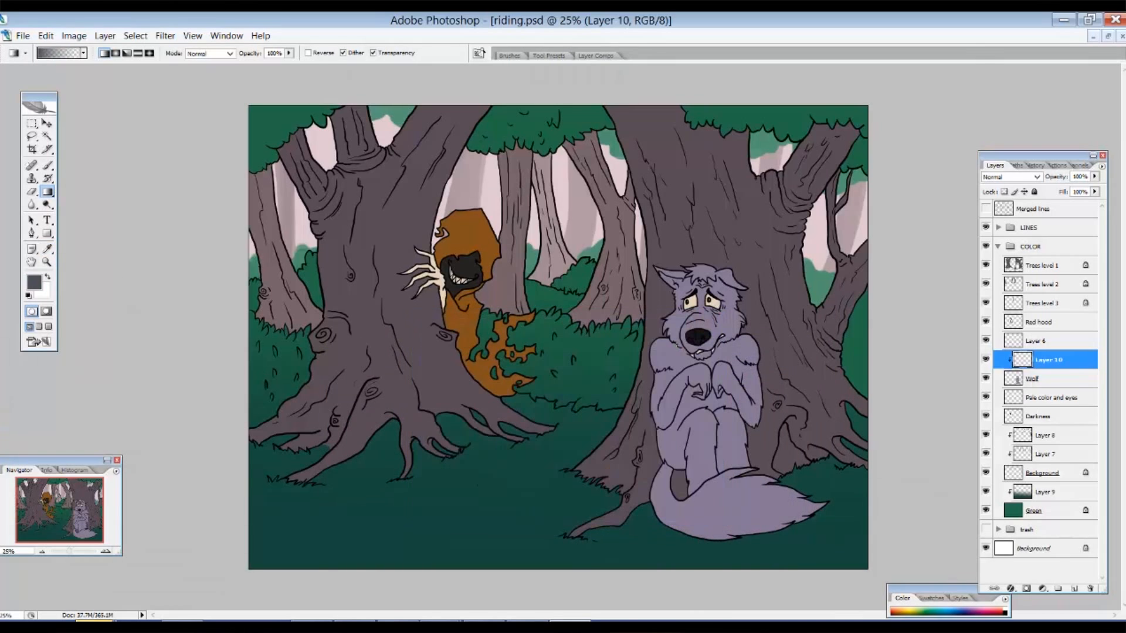
Lock the transparent pixels of the Wolf layer and fill the wolf with the dark purple foreground color
{"action": "left_click", "coordinate": [1024, 374]}
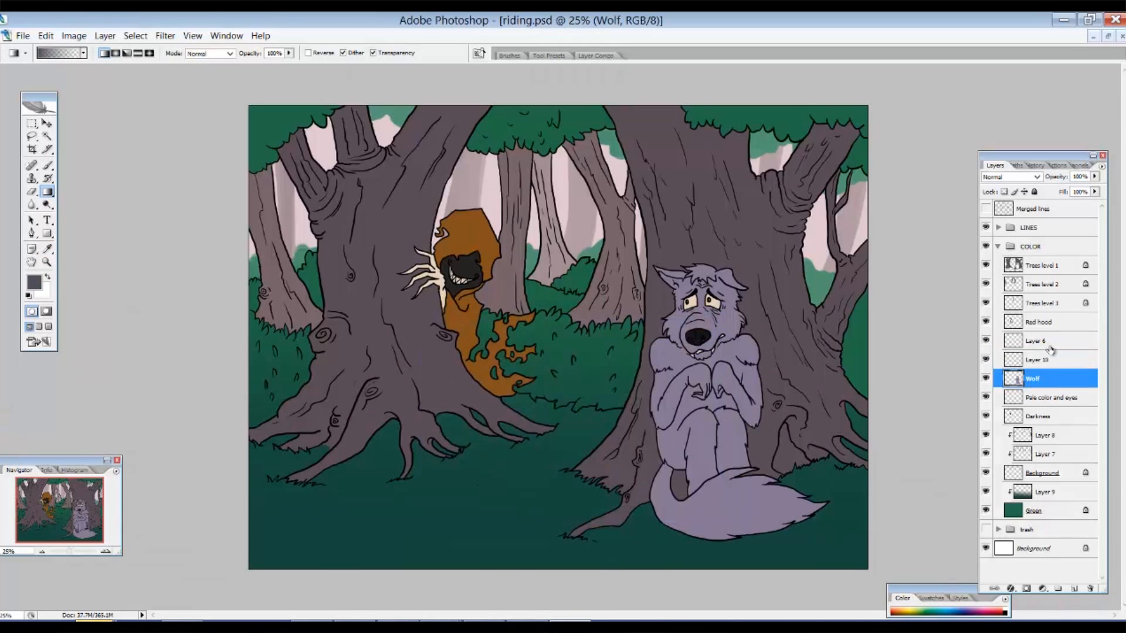
{"action": "left_click", "coordinate": [1005, 192]}
{"action": "key", "text": "alt+BackSpace"}
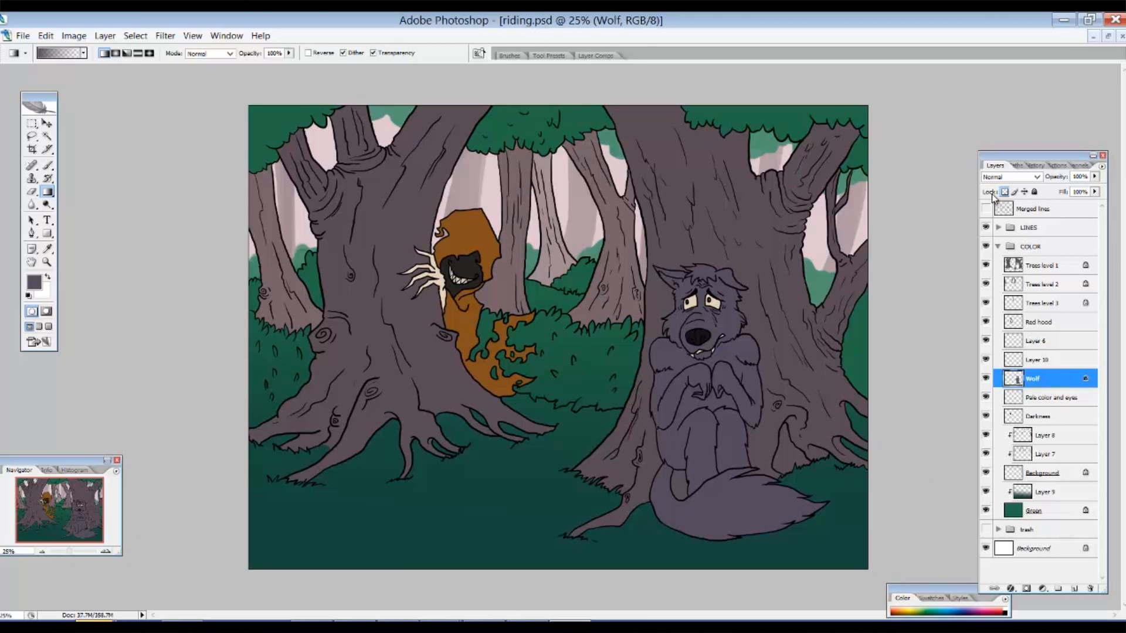
{"action": "left_click", "coordinate": [34, 282]}
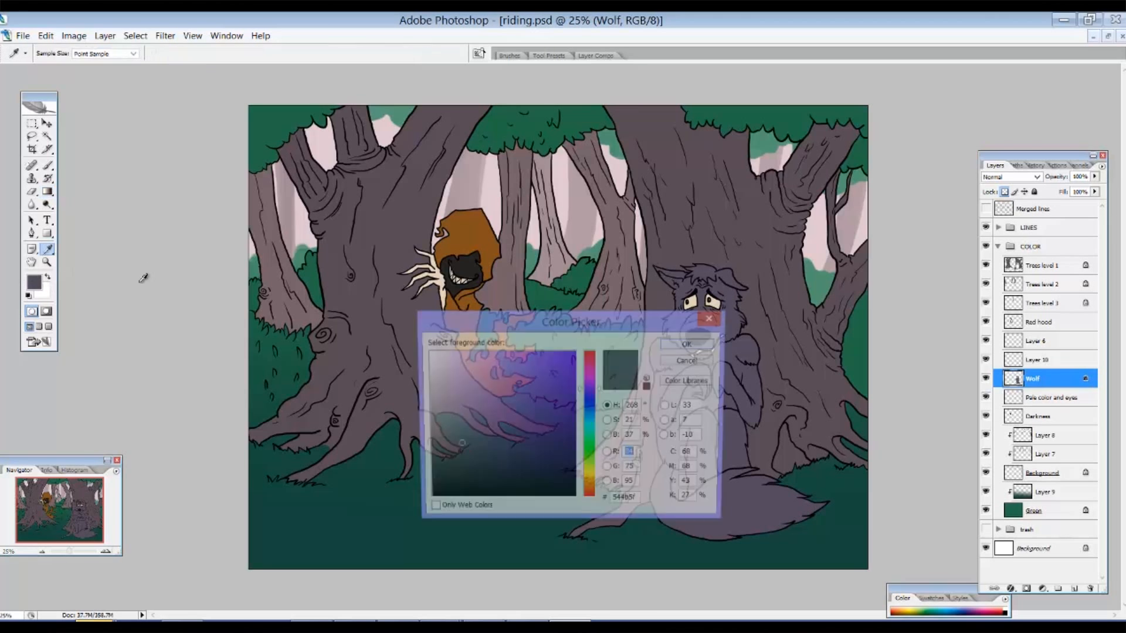
{"action": "left_click", "coordinate": [674, 357]}
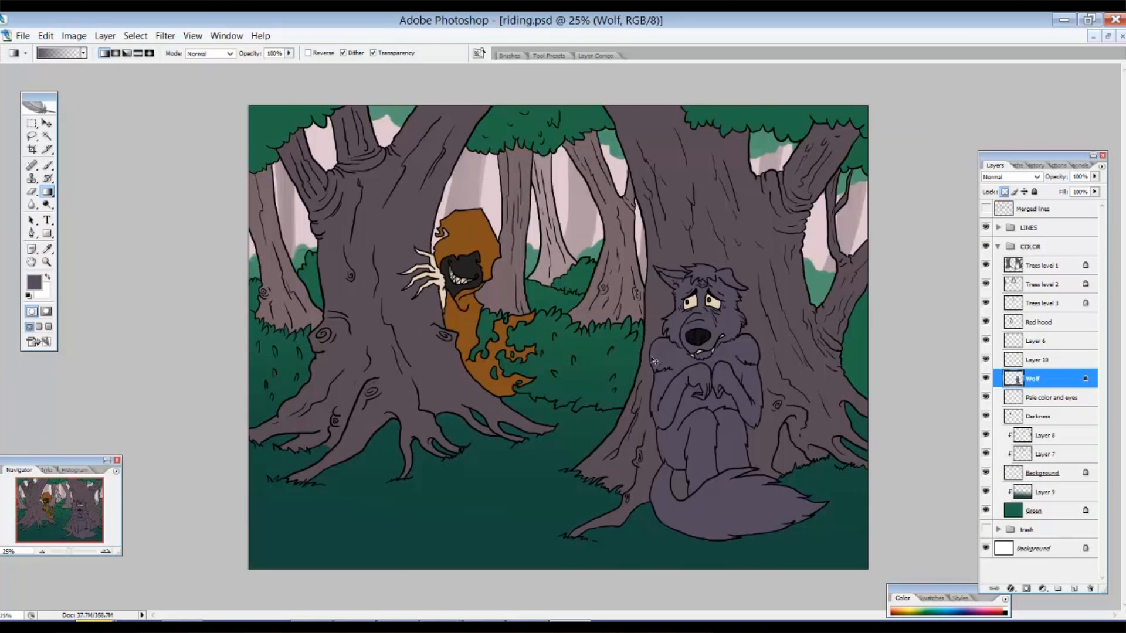
Darken the wolf with Hue/Saturation, using Saturation +9 and Lightness -27
{"action": "key", "text": "ctrl+u"}
{"action": "left_click_drag", "start_coordinate": [870, 230], "coordinate": [847, 223]}
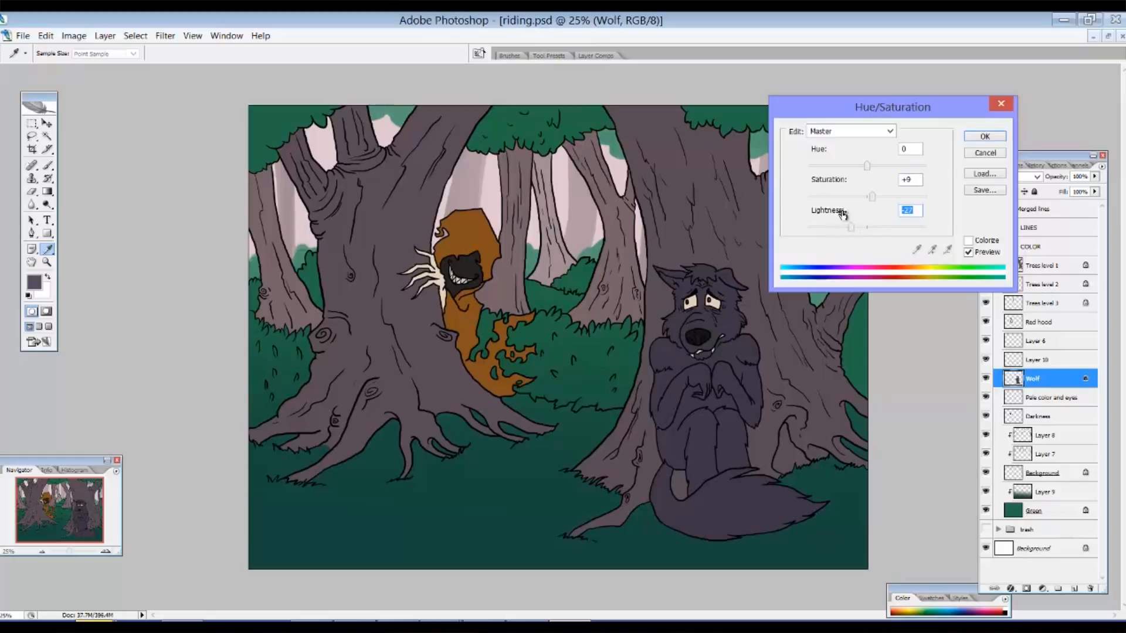
{"action": "left_click", "coordinate": [984, 137]}
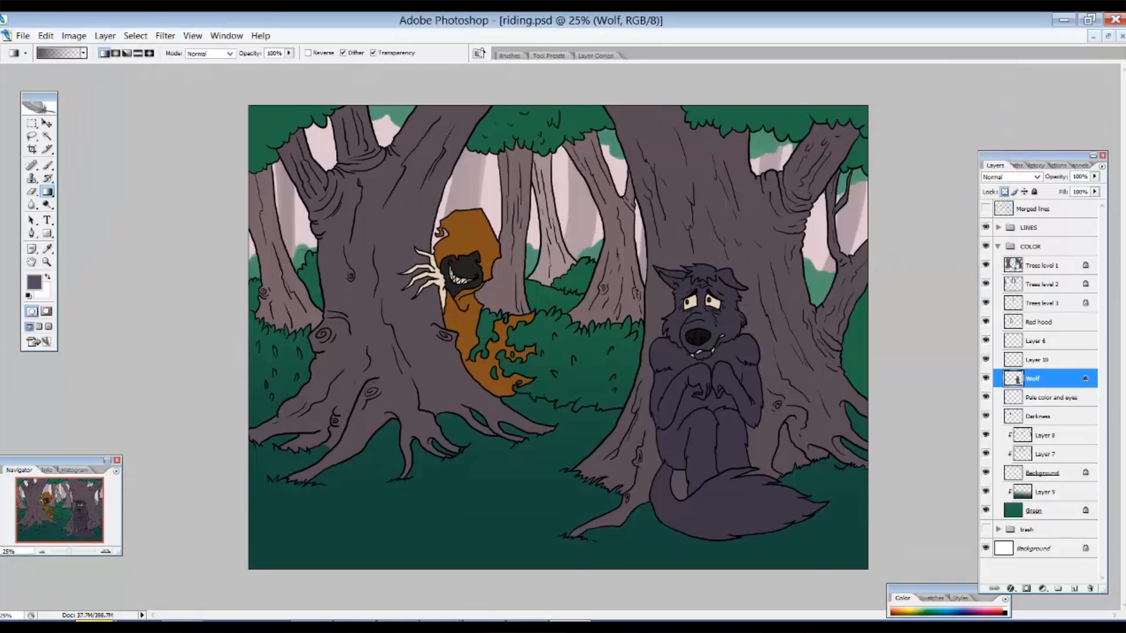
Sample the wolf's darkened fur color in the Color Picker
{"action": "left_click", "coordinate": [34, 282]}
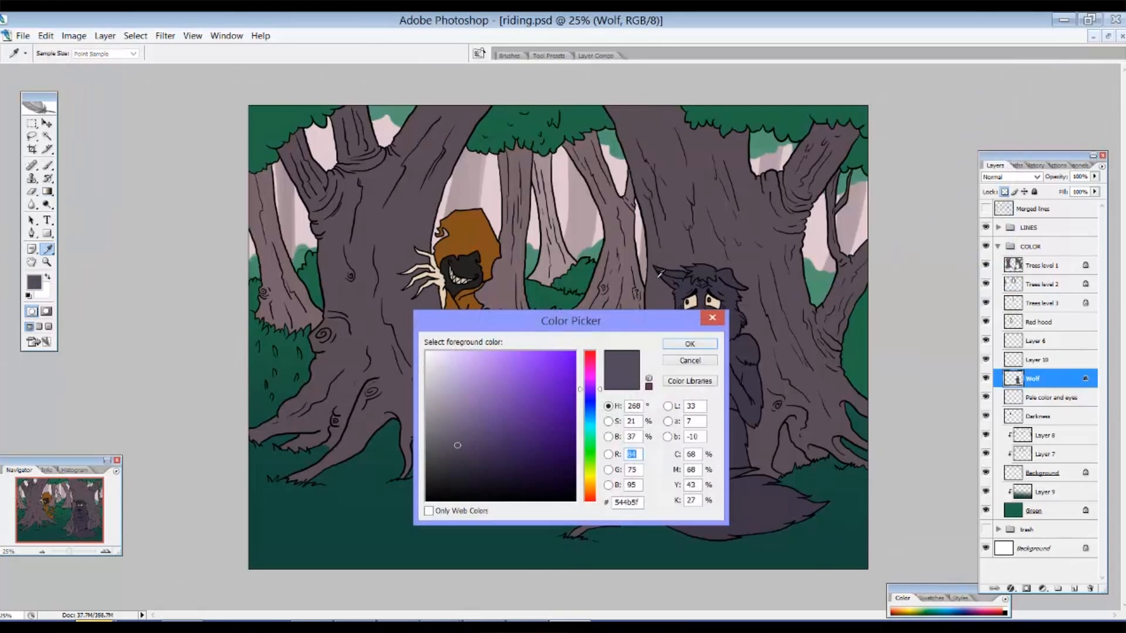
{"action": "left_click", "coordinate": [704, 266]}
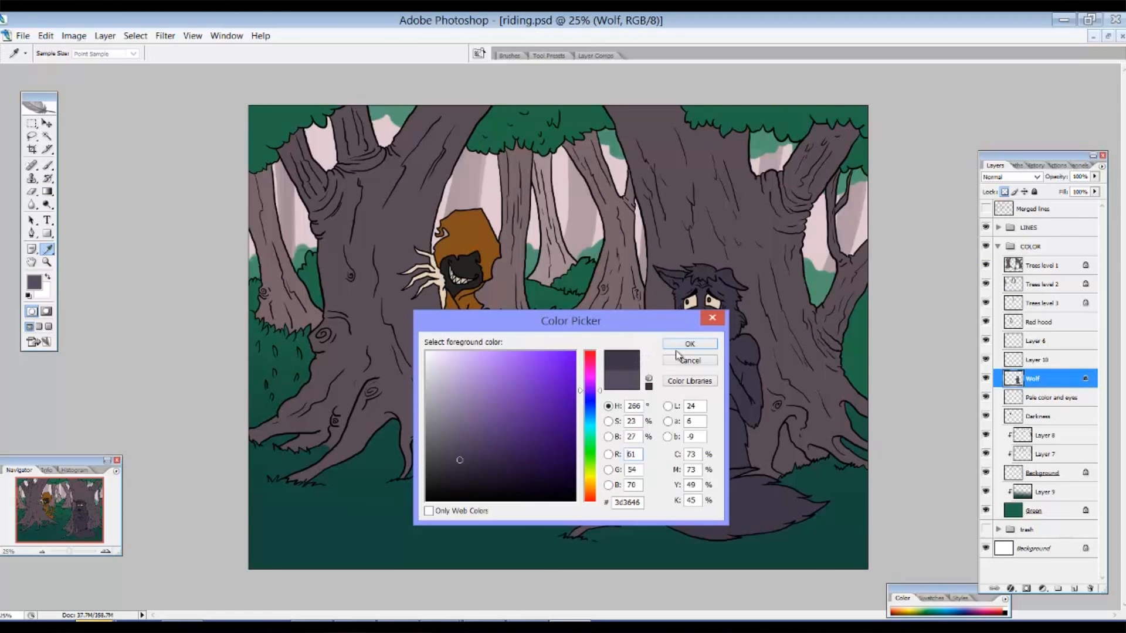
{"action": "key", "text": "Return"}
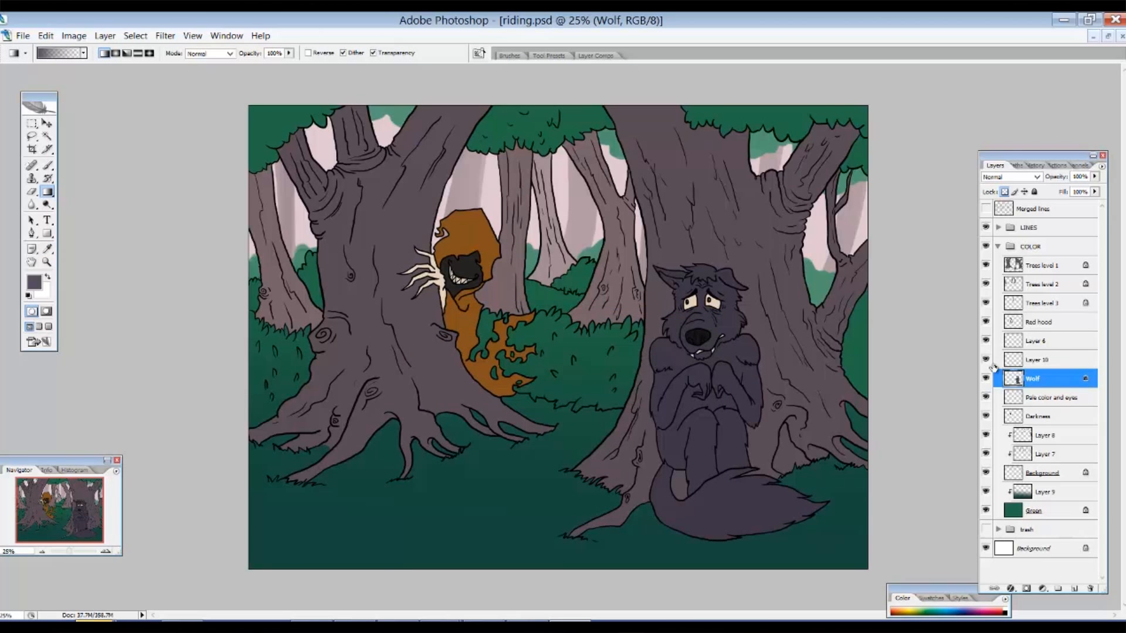
Delete the empty Layer 10 above the Wolf layer
{"action": "left_click", "coordinate": [1017, 361]}
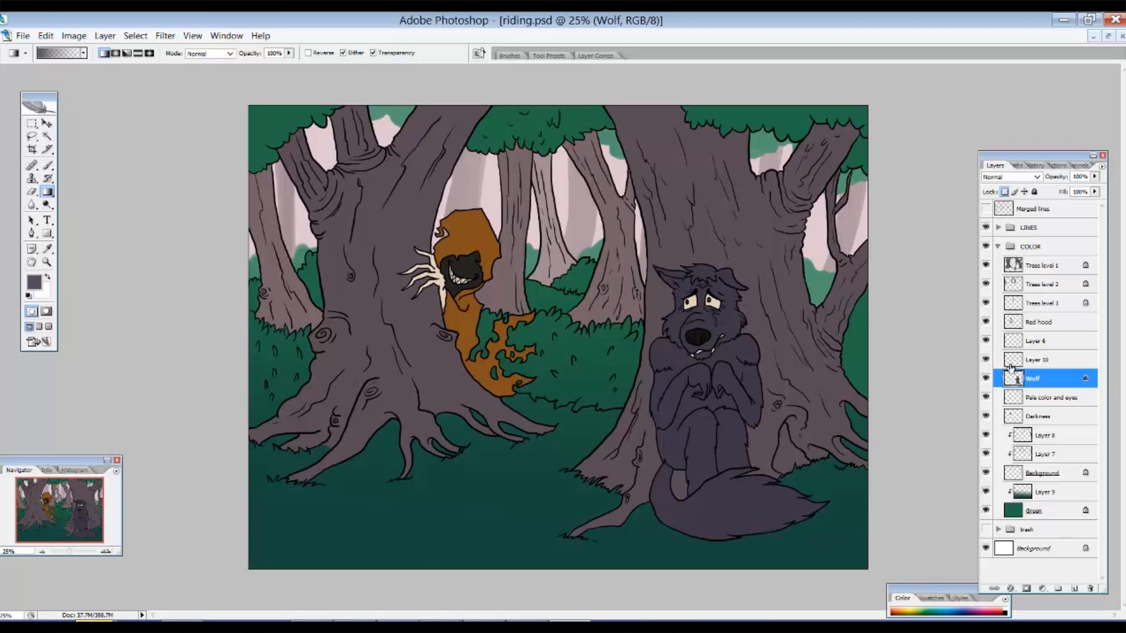
{"action": "left_click", "coordinate": [1090, 588]}
{"action": "left_click", "coordinate": [519, 247]}
Toggle Layer 6 and Red hood to find the cloak's color, and lock the Red hood layer's transparent pixels
{"action": "left_click", "coordinate": [985, 340]}
{"action": "left_click", "coordinate": [985, 341]}
{"action": "left_click", "coordinate": [985, 322]}
{"action": "left_click", "coordinate": [986, 322]}
{"action": "left_click", "coordinate": [1039, 322]}
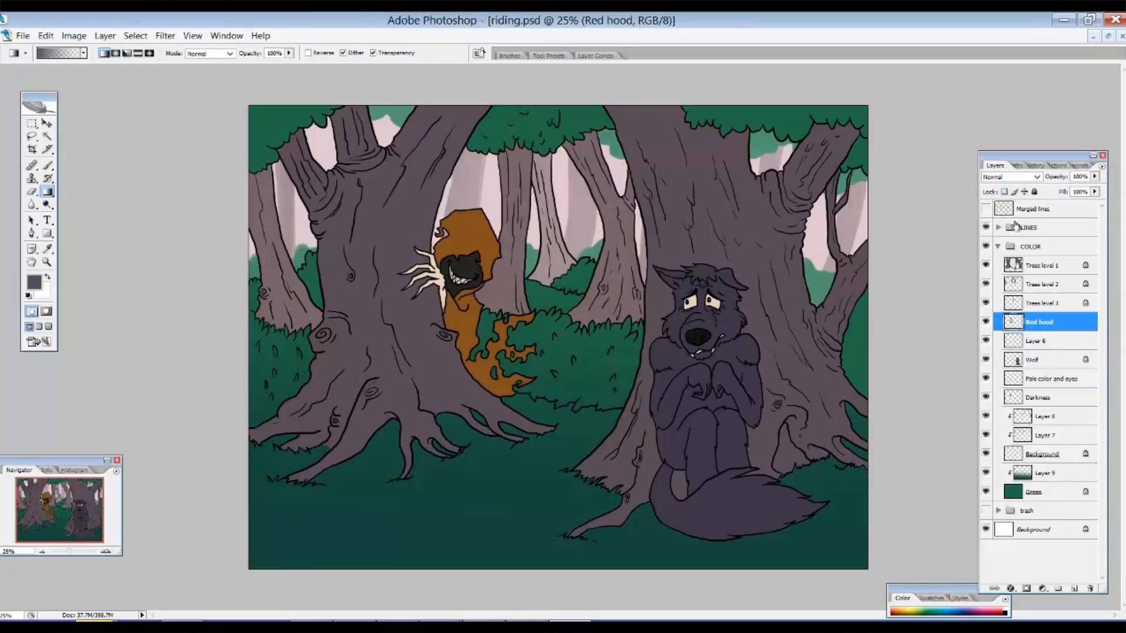
{"action": "left_click", "coordinate": [1004, 192]}
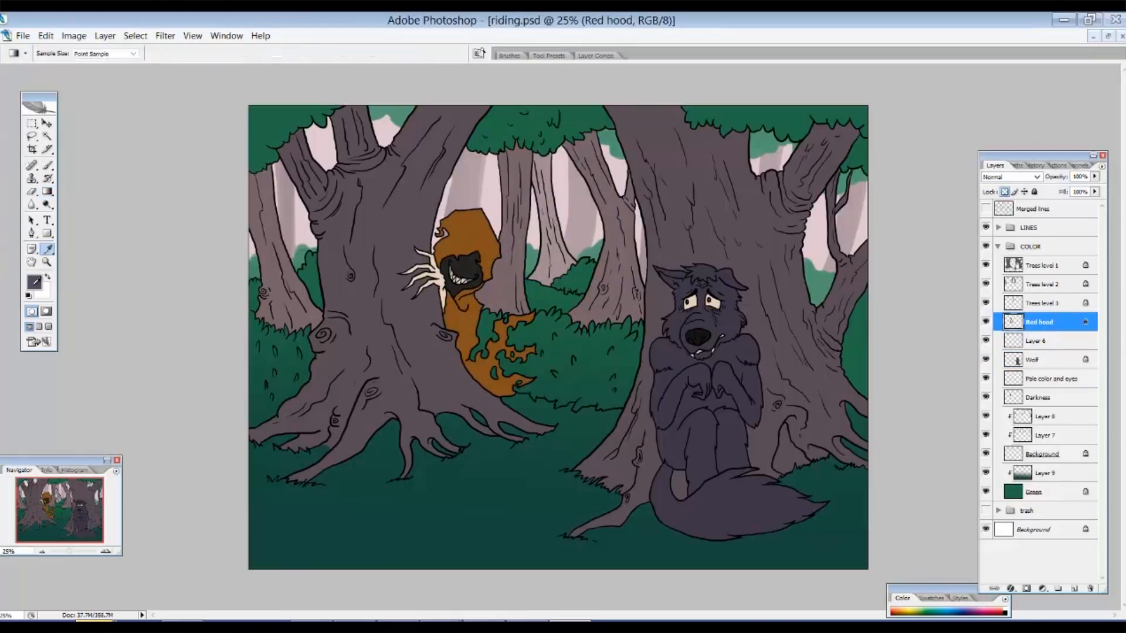
Fill the Red hood layer with a dark muted red, #612727
{"action": "left_click", "coordinate": [34, 282]}
{"action": "left_click", "coordinate": [516, 446]}
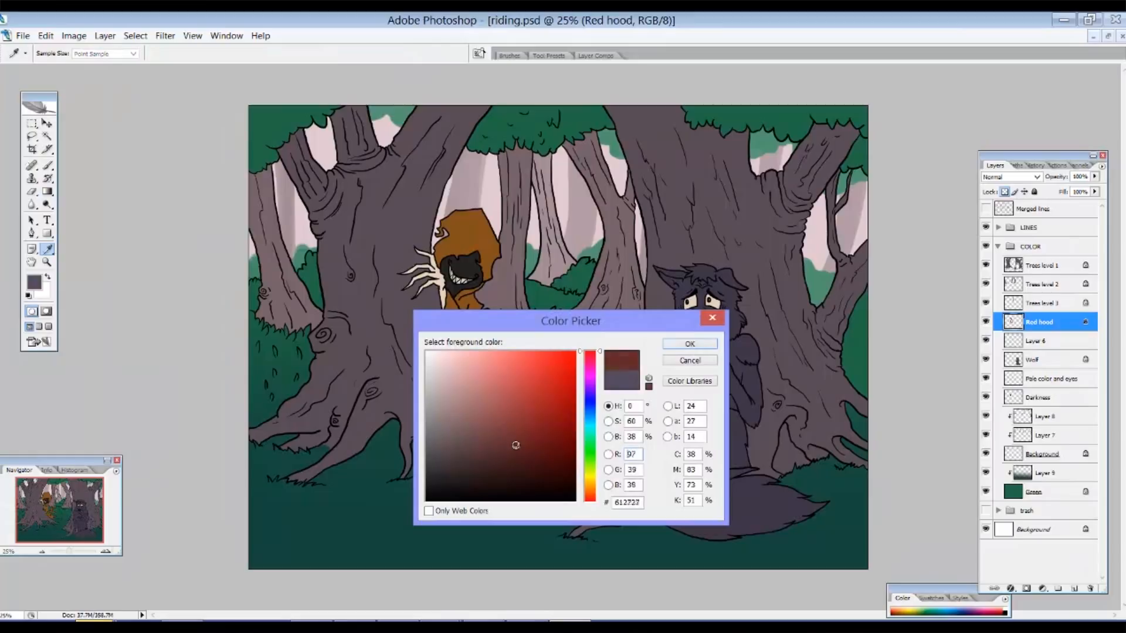
{"action": "left_click", "coordinate": [666, 345]}
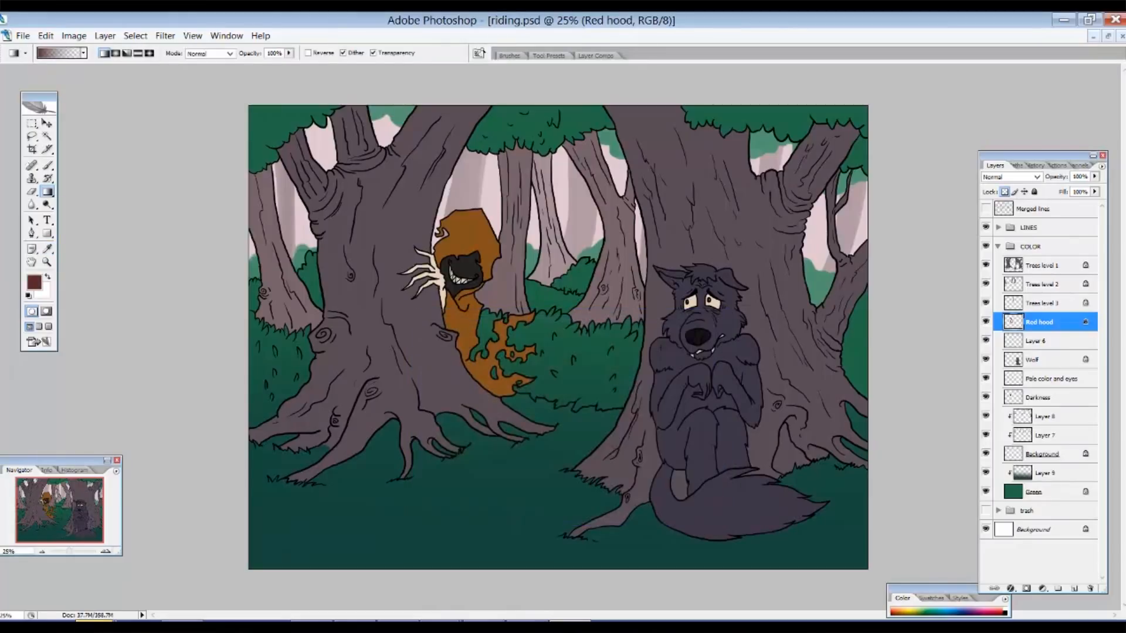
{"action": "key", "text": "alt+BackSpace"}
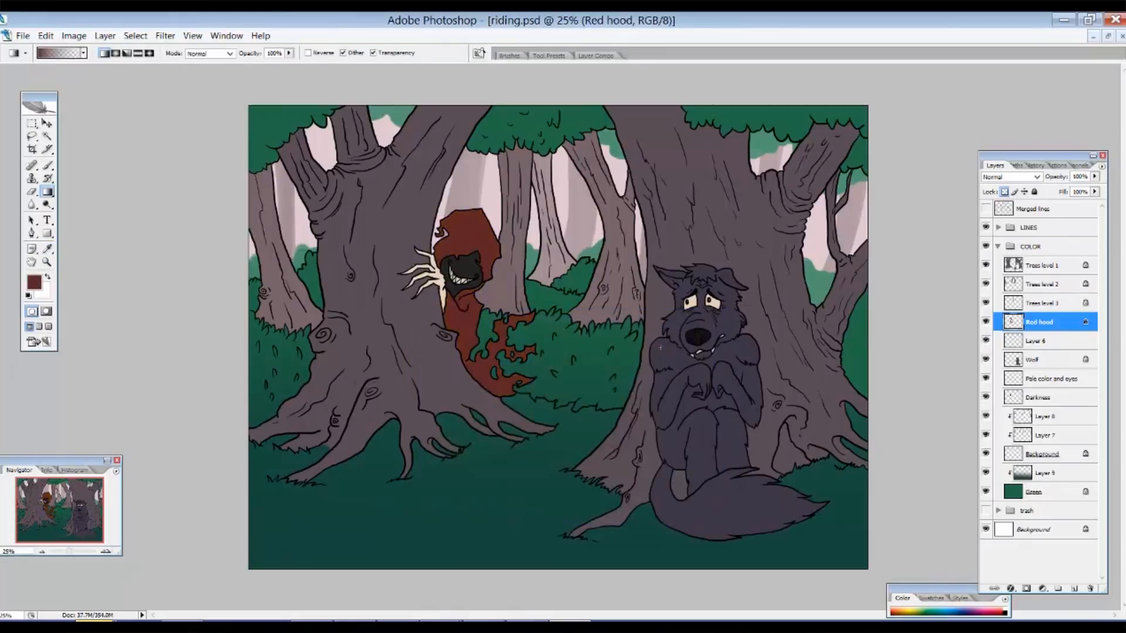
Pick a brighter, more saturated red as the foreground color and refill the Red hood layer with it
{"action": "left_click", "coordinate": [34, 282]}
{"action": "left_click_drag", "start_coordinate": [526, 324], "coordinate": [692, 246]}
{"action": "left_click", "coordinate": [689, 344]}
{"action": "left_click_drag", "start_coordinate": [690, 344], "coordinate": [693, 335]}
{"action": "key", "text": "g"}
{"action": "left_click", "coordinate": [856, 266]}
{"action": "left_click_drag", "start_coordinate": [604, 304], "coordinate": [602, 310]}
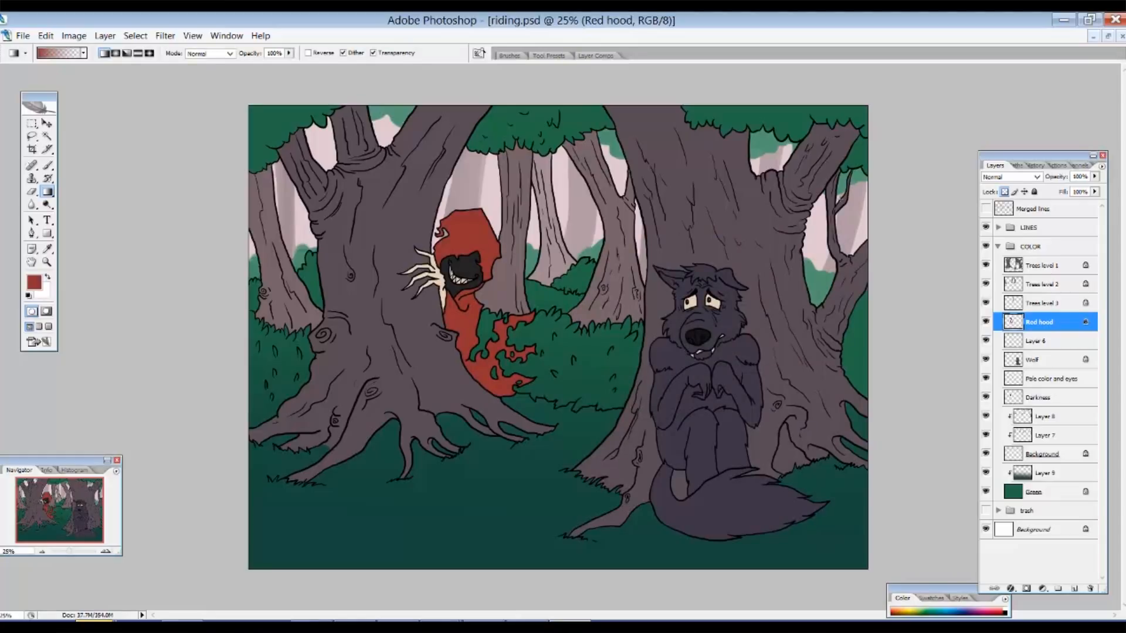
Toggle the Trees level 3 and Darkness layers to check their content, and lock the Darkness layer's transparent pixels
{"action": "left_click", "coordinate": [985, 304]}
{"action": "left_click", "coordinate": [985, 304]}
{"action": "left_click", "coordinate": [985, 304]}
{"action": "left_click", "coordinate": [985, 304]}
{"action": "left_click", "coordinate": [986, 397]}
{"action": "left_click", "coordinate": [986, 397]}
{"action": "left_click", "coordinate": [1032, 398]}
{"action": "left_click", "coordinate": [1004, 192]}
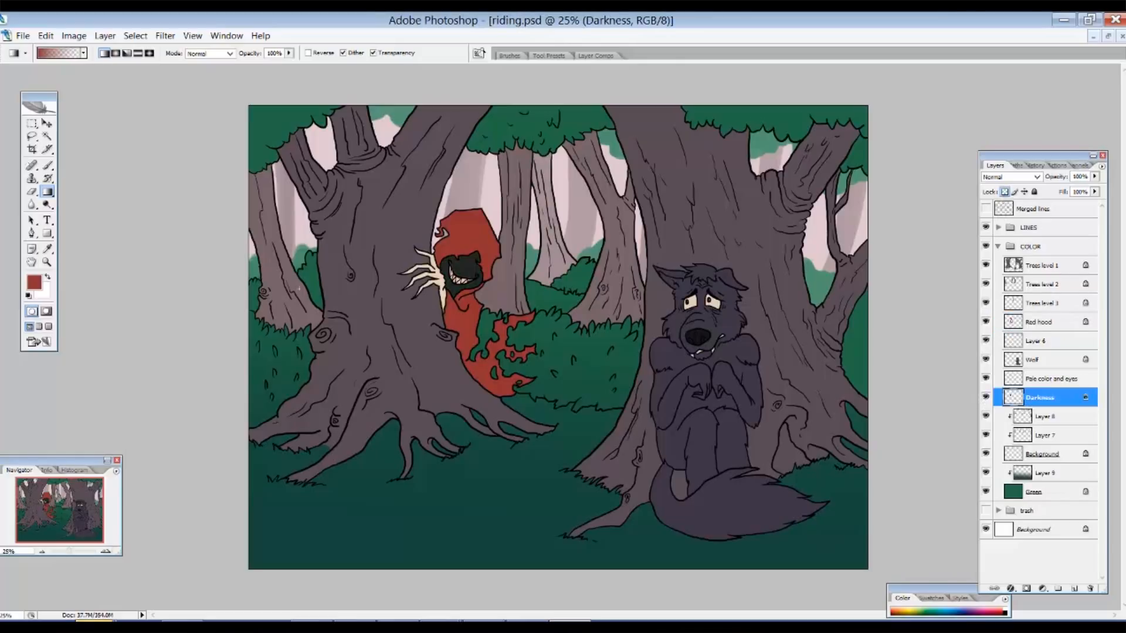
Fill the Darkness layer with a near-black purple, #201c26, derived from the sampled wolf fur color
{"action": "left_click", "coordinate": [32, 287]}
{"action": "left_click", "coordinate": [707, 506]}
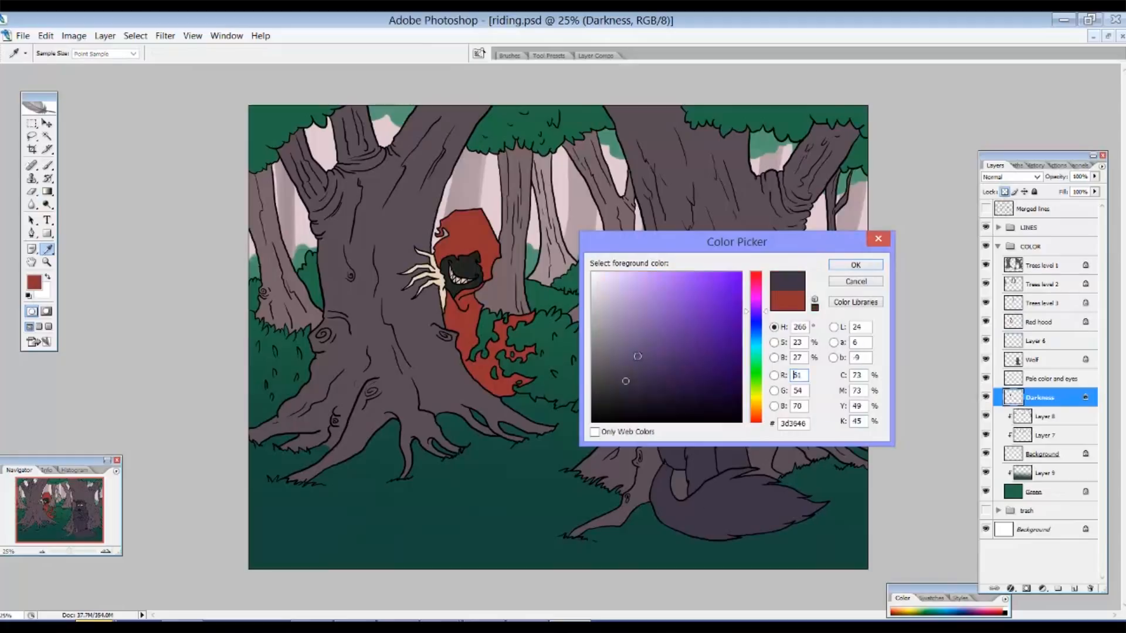
{"action": "left_click_drag", "start_coordinate": [630, 392], "coordinate": [630, 400]}
{"action": "left_click", "coordinate": [855, 265]}
{"action": "key", "text": "g"}
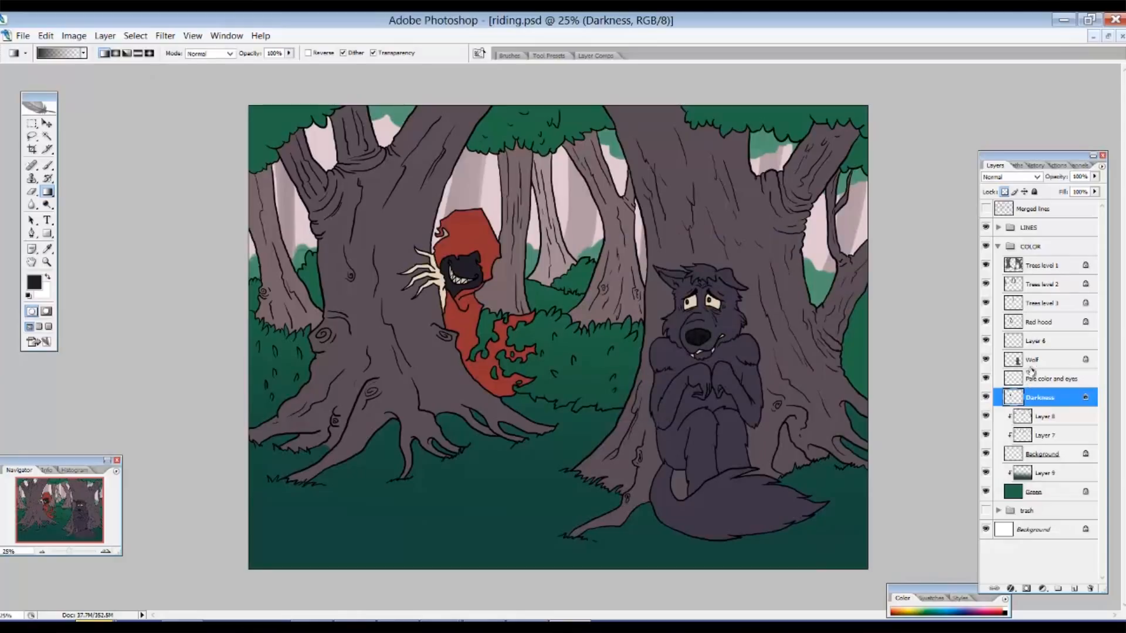
Lock the Pale color and eyes layer's transparency, fill it with a darker grayish version of the sampled cream, and review the history
{"action": "left_click", "coordinate": [1019, 383]}
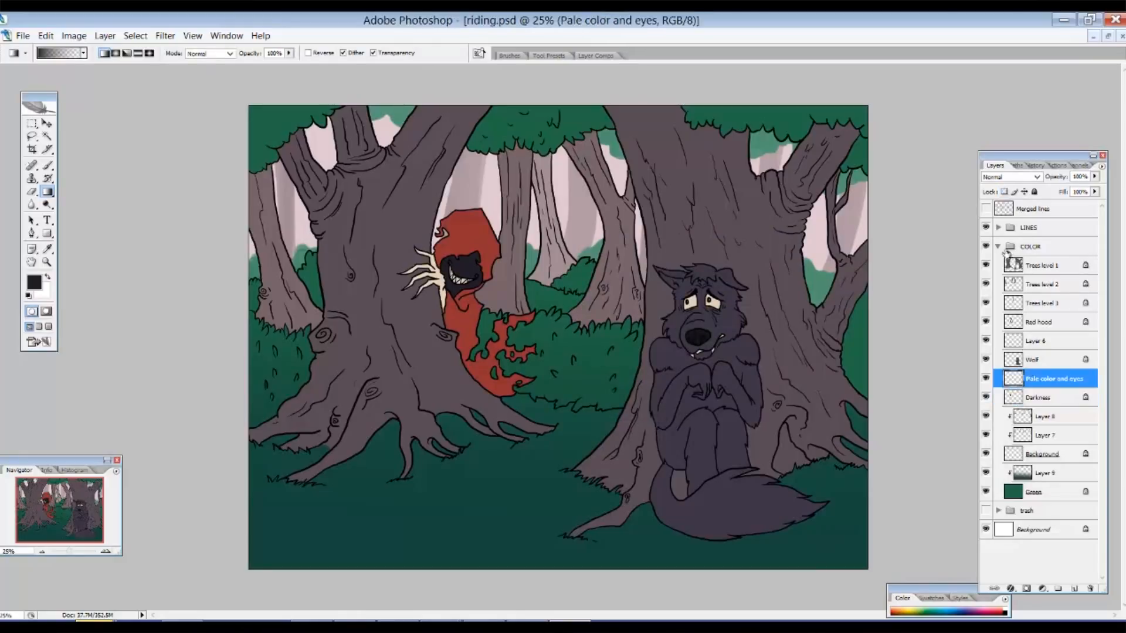
{"action": "left_click", "coordinate": [34, 282]}
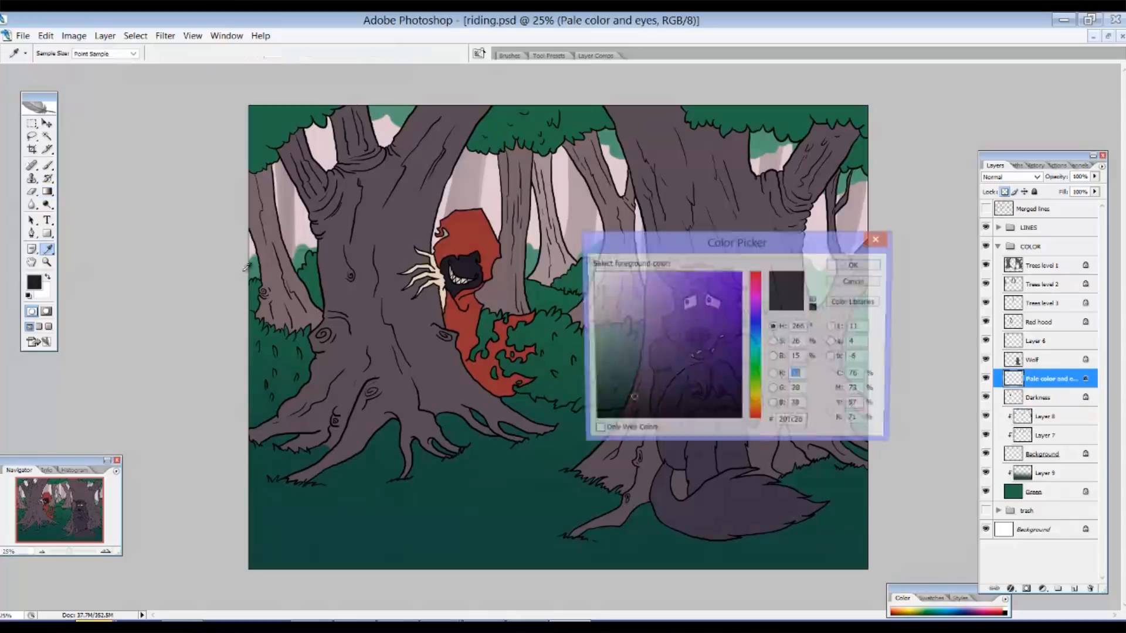
{"action": "left_click", "coordinate": [440, 281]}
{"action": "left_click_drag", "start_coordinate": [614, 317], "coordinate": [608, 331]}
{"action": "left_click", "coordinate": [856, 265]}
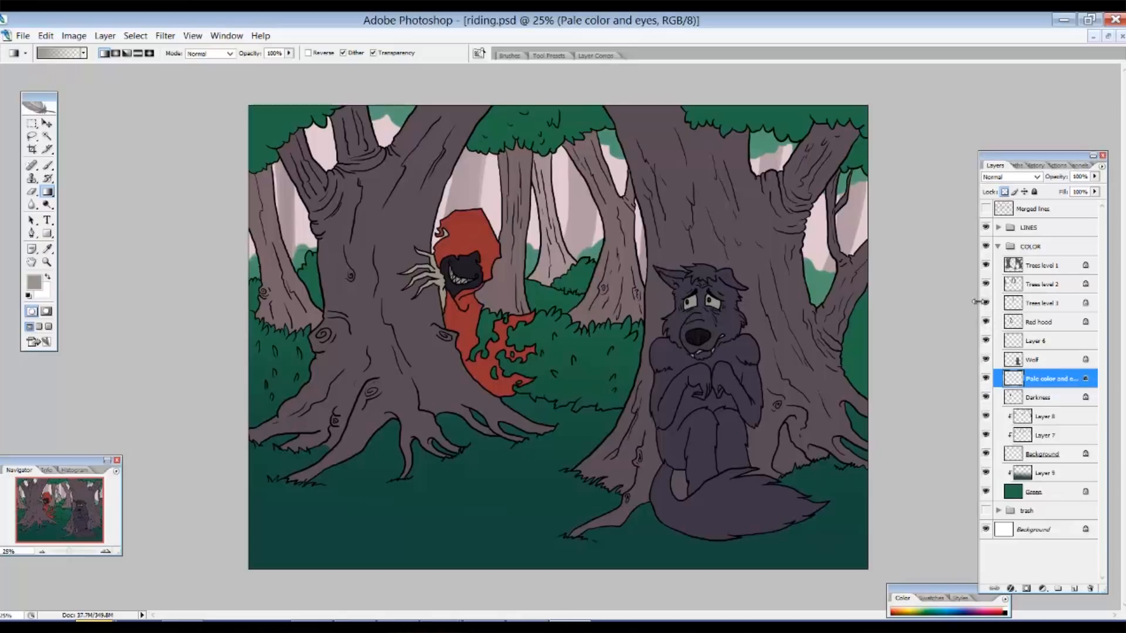
{"action": "left_click", "coordinate": [1035, 166]}
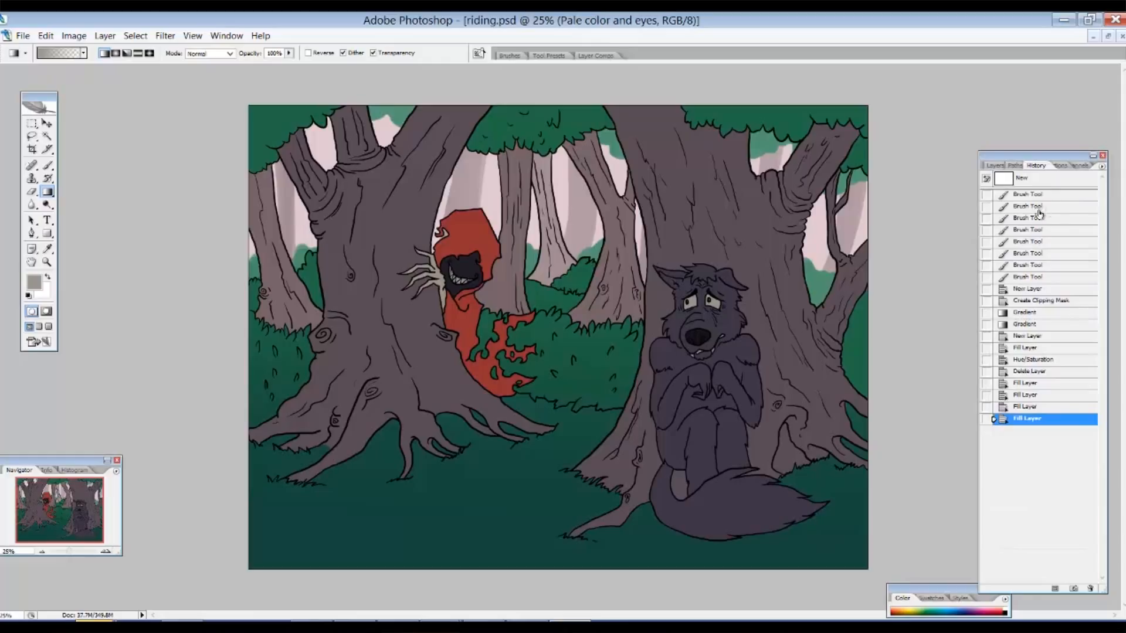
{"action": "left_click", "coordinate": [995, 165]}
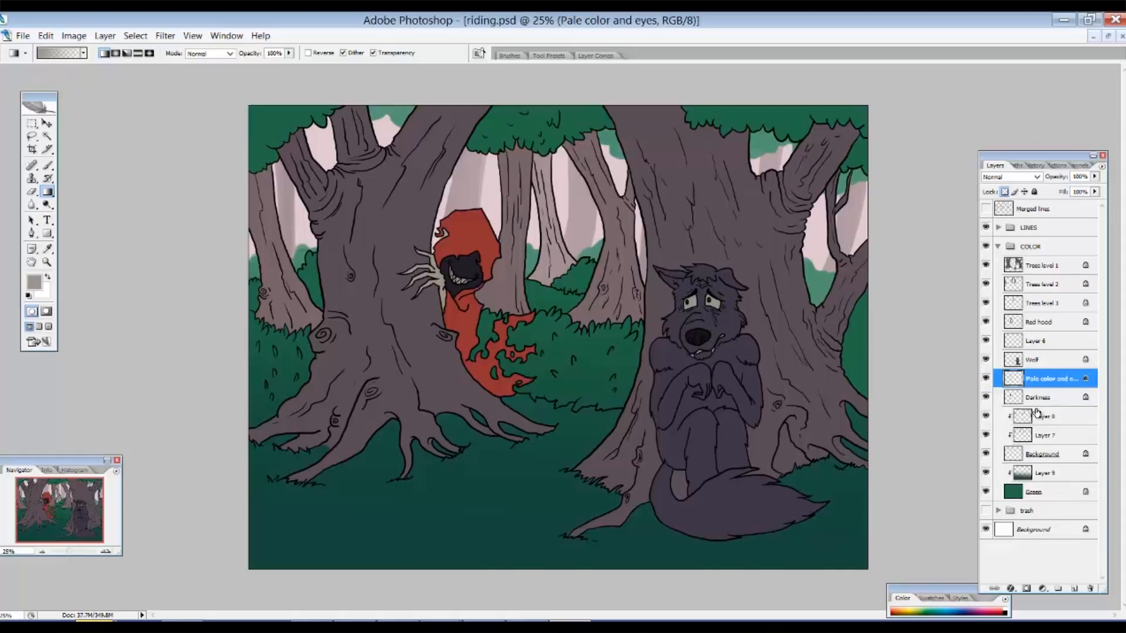
Toggle the Green layer to check it, and add a new layer above Layer 9 clipped to Green
{"action": "left_click", "coordinate": [987, 492]}
{"action": "left_click", "coordinate": [987, 491]}
{"action": "left_click", "coordinate": [1022, 476]}
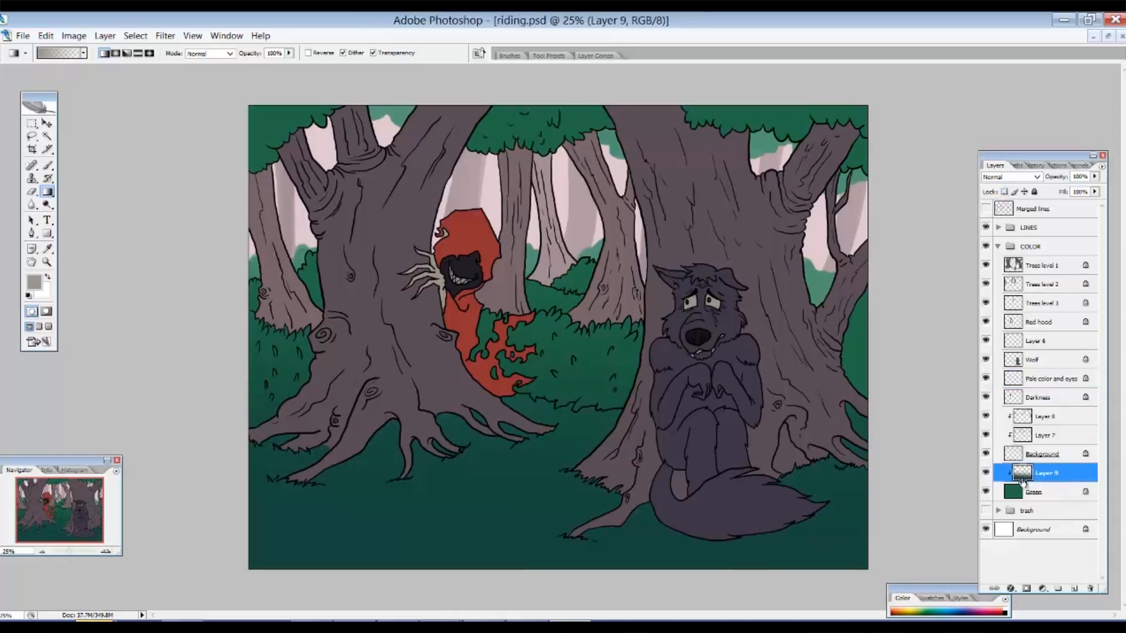
{"action": "left_click", "coordinate": [1075, 589]}
{"action": "left_click", "coordinate": [1067, 482], "text": "alt"}
Choose the Brush tool and pick the rough textured 120 px brush from the end of the preset list
{"action": "key", "text": "b"}
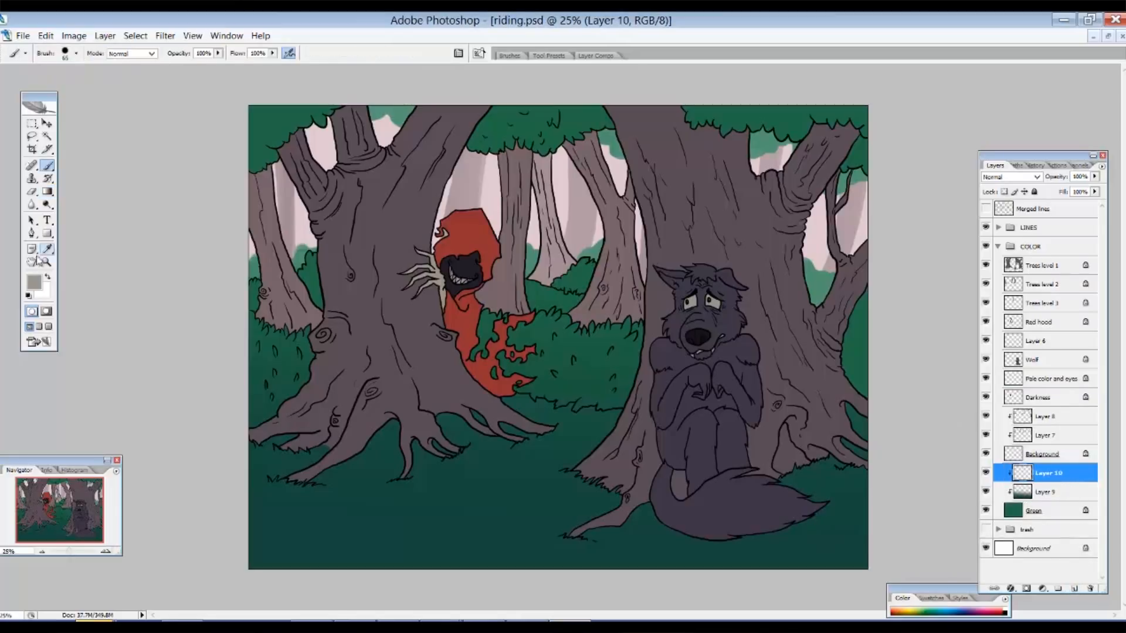
{"action": "right_click", "coordinate": [374, 183]}
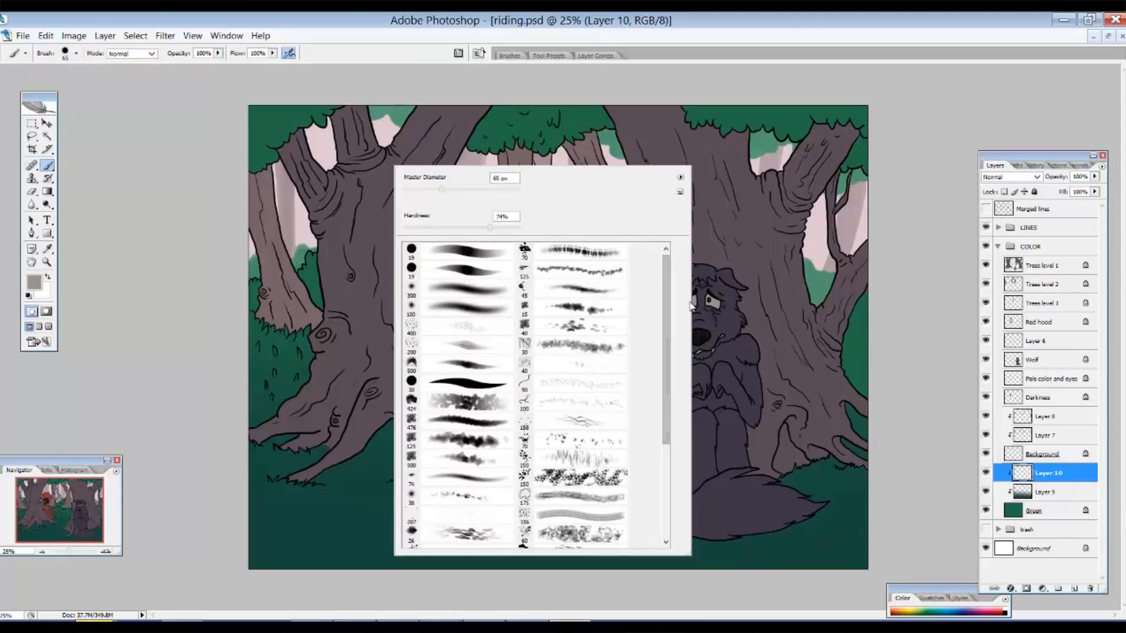
{"action": "left_click_drag", "start_coordinate": [666, 334], "coordinate": [644, 445]}
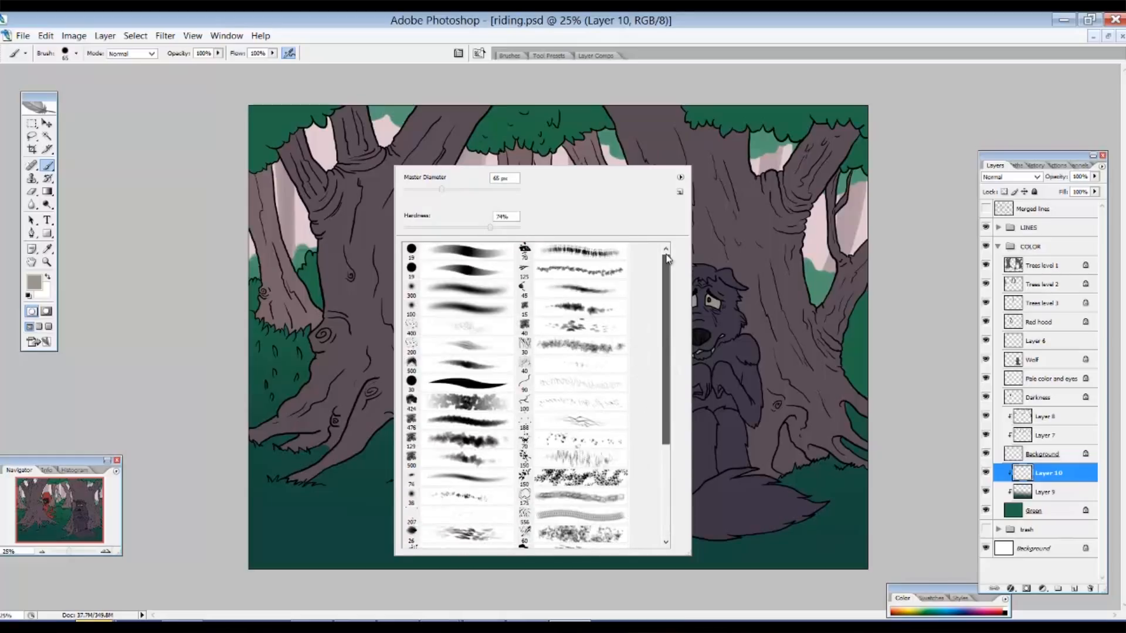
{"action": "left_click_drag", "start_coordinate": [667, 260], "coordinate": [638, 394]}
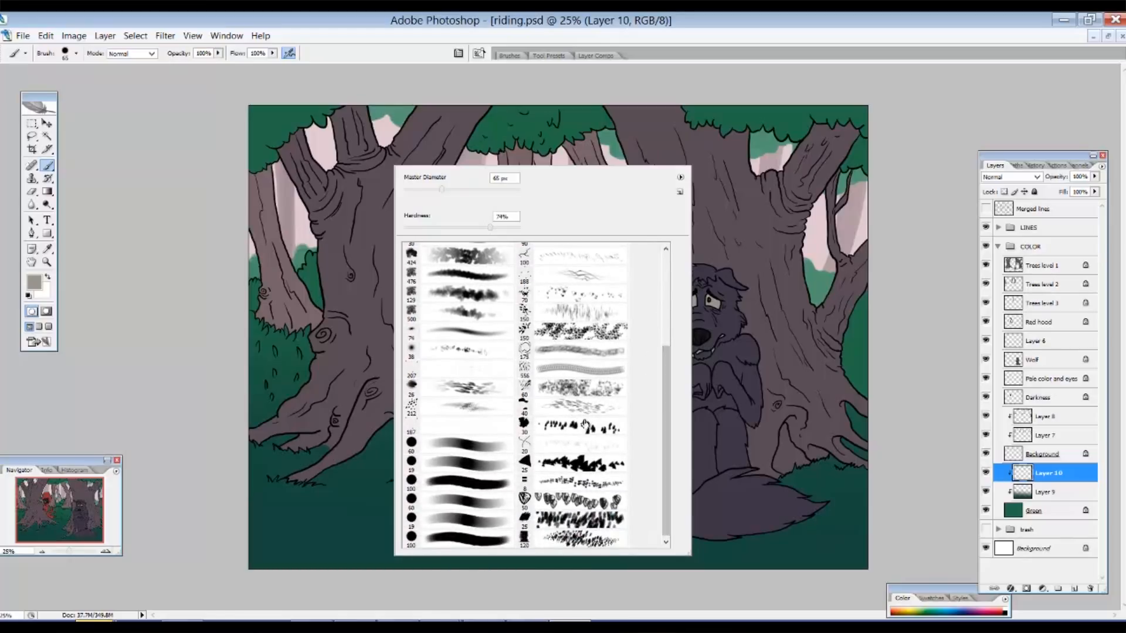
{"action": "left_click", "coordinate": [576, 535]}
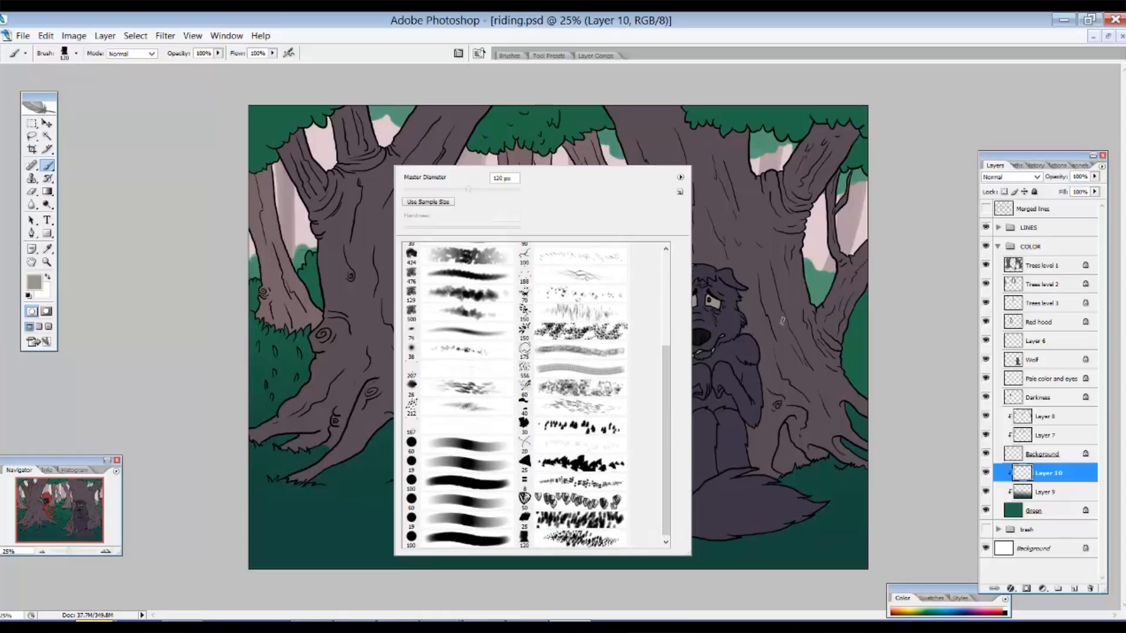
{"action": "left_click", "coordinate": [774, 337]}
{"action": "mouse_move", "coordinate": [512, 344]}
{"action": "left_mouse_down"}
{"action": "mouse_move", "coordinate": [550, 370]}
{"action": "mouse_move", "coordinate": [632, 378]}
{"action": "left_mouse_up"}
{"action": "key", "text": "ctrl+z"}
Enlarge the rough brush to 186 px and paint pale leaf texture over the bushes on Layer 10
{"action": "right_click", "coordinate": [493, 307]}
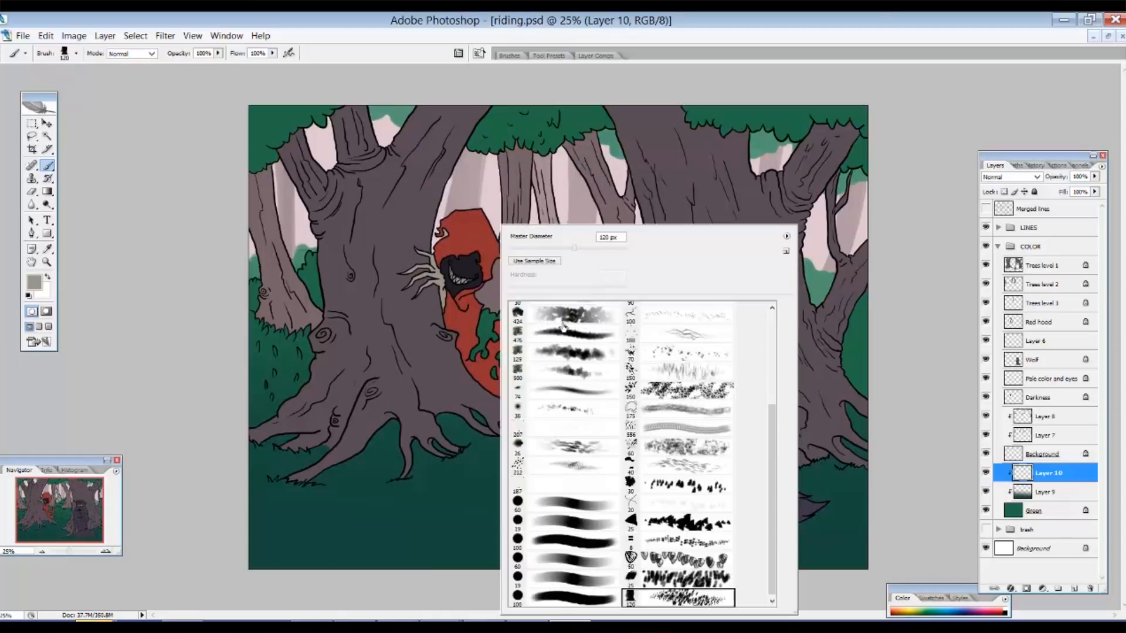
{"action": "left_click_drag", "start_coordinate": [574, 248], "coordinate": [591, 249]}
{"action": "left_click", "coordinate": [353, 336]}
{"action": "mouse_move", "coordinate": [305, 346]}
{"action": "left_mouse_down"}
{"action": "mouse_move", "coordinate": [258, 337]}
{"action": "mouse_move", "coordinate": [298, 337]}
{"action": "mouse_move", "coordinate": [261, 405]}
{"action": "left_mouse_up"}
{"action": "left_click_drag", "start_coordinate": [314, 297], "coordinate": [308, 261]}
{"action": "mouse_move", "coordinate": [489, 319]}
{"action": "left_mouse_down"}
{"action": "mouse_move", "coordinate": [563, 367]}
{"action": "mouse_move", "coordinate": [627, 364]}
{"action": "mouse_move", "coordinate": [598, 321]}
{"action": "left_mouse_up"}
{"action": "mouse_move", "coordinate": [560, 279]}
{"action": "left_mouse_down"}
{"action": "mouse_move", "coordinate": [587, 267]}
{"action": "mouse_move", "coordinate": [608, 278]}
{"action": "left_mouse_up"}
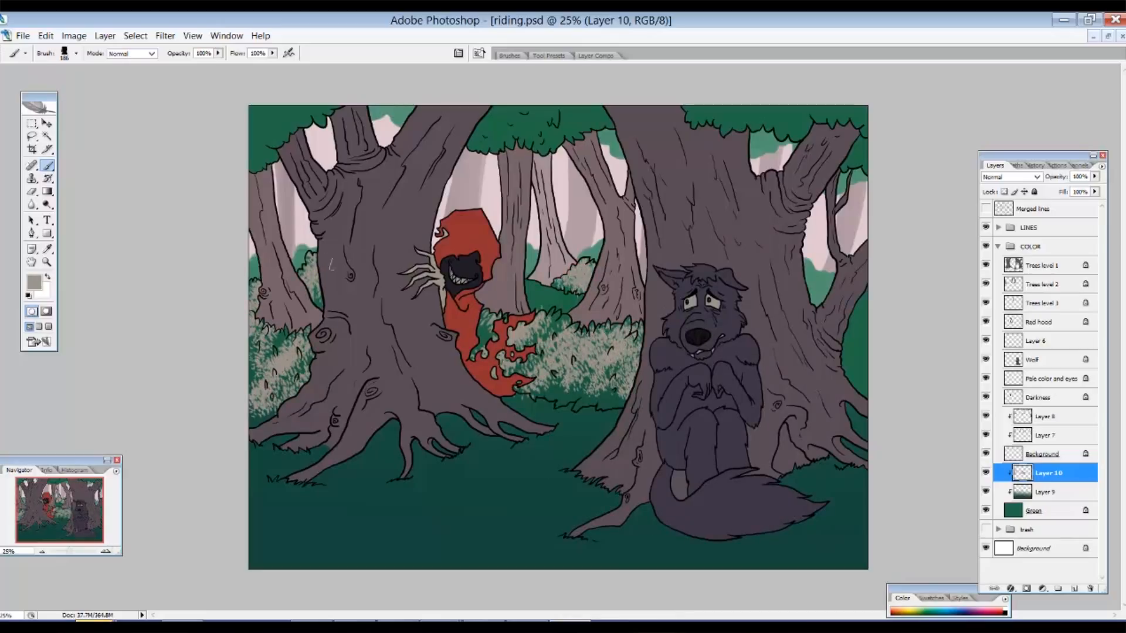
{"action": "left_click_drag", "start_coordinate": [849, 406], "coordinate": [874, 444]}
Choose the scratchy 40 px brush, enlarge it to 196 px, and paint pale slanted grass strokes across the forest floor
{"action": "right_click", "coordinate": [559, 226]}
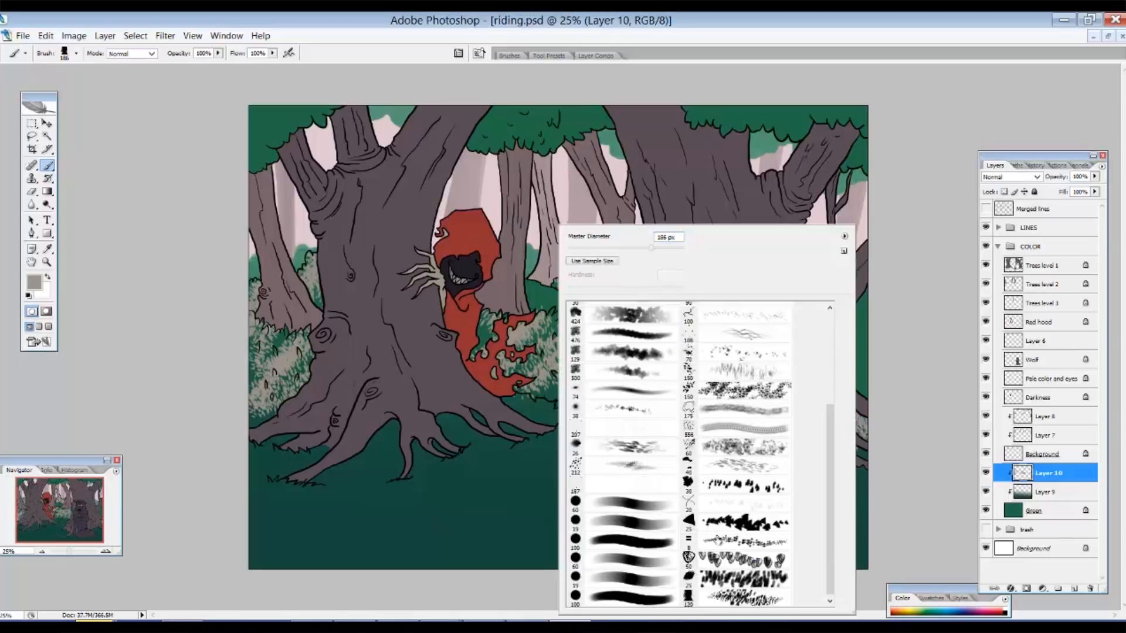
{"action": "left_click", "coordinate": [744, 469]}
{"action": "left_click", "coordinate": [381, 496]}
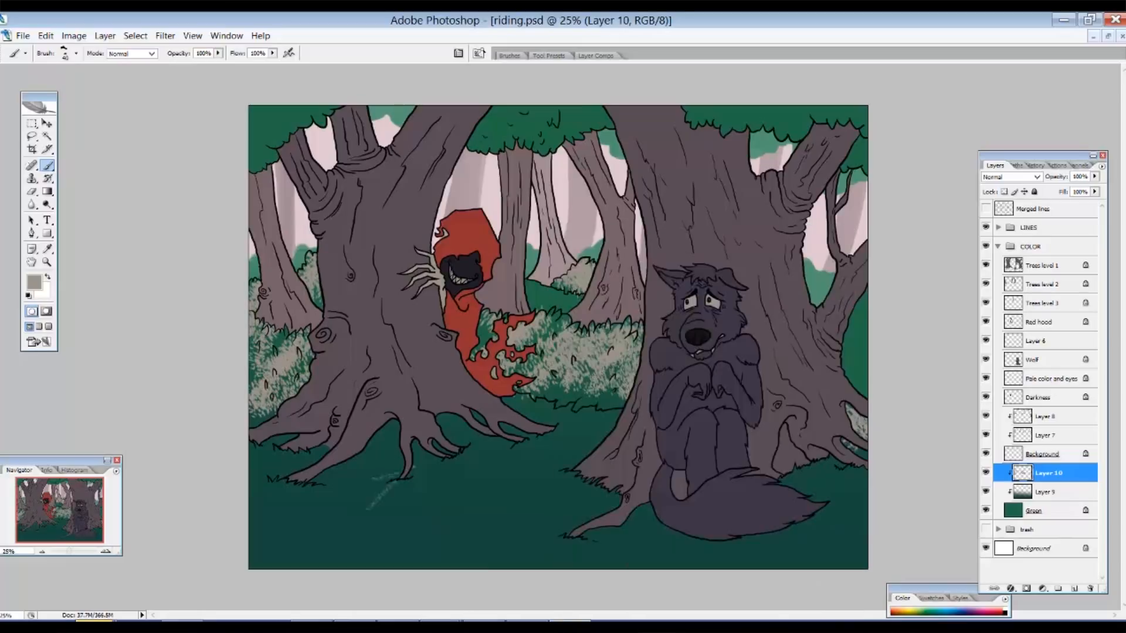
{"action": "right_click", "coordinate": [489, 453]}
{"action": "left_click", "coordinate": [581, 249]}
{"action": "mouse_move", "coordinate": [379, 502]}
{"action": "left_mouse_down"}
{"action": "mouse_move", "coordinate": [425, 470]}
{"action": "mouse_move", "coordinate": [273, 528]}
{"action": "left_mouse_up"}
{"action": "left_click_drag", "start_coordinate": [285, 472], "coordinate": [253, 503]}
{"action": "left_click_drag", "start_coordinate": [283, 443], "coordinate": [253, 500]}
{"action": "left_click_drag", "start_coordinate": [375, 450], "coordinate": [264, 558]}
{"action": "mouse_move", "coordinate": [400, 457]}
{"action": "left_mouse_down"}
{"action": "mouse_move", "coordinate": [327, 564]}
{"action": "mouse_move", "coordinate": [365, 563]}
{"action": "left_mouse_up"}
{"action": "left_click_drag", "start_coordinate": [451, 427], "coordinate": [405, 564]}
{"action": "left_click_drag", "start_coordinate": [506, 445], "coordinate": [437, 563]}
{"action": "left_click_drag", "start_coordinate": [535, 439], "coordinate": [471, 544]}
{"action": "mouse_move", "coordinate": [527, 469]}
{"action": "left_mouse_down"}
{"action": "mouse_move", "coordinate": [563, 516]}
{"action": "mouse_move", "coordinate": [610, 510]}
{"action": "mouse_move", "coordinate": [639, 546]}
{"action": "mouse_move", "coordinate": [768, 551]}
{"action": "left_mouse_up"}
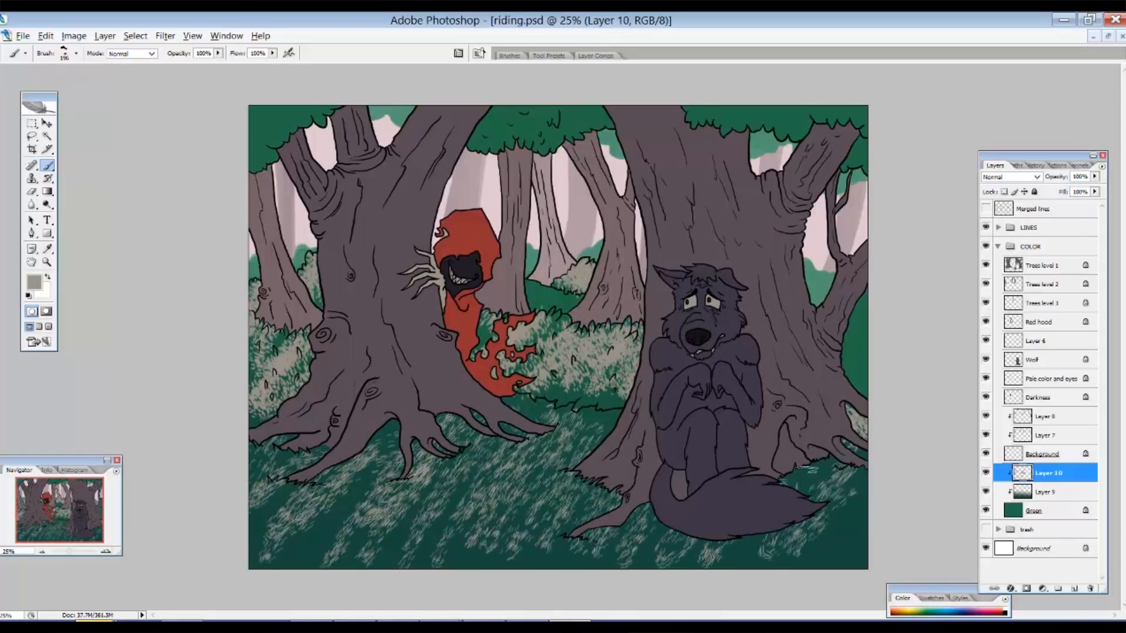
Enlarge the scratchy brush further and layer longer, denser grass strokes over the ground and the base of the bushes
{"action": "right_click", "coordinate": [823, 376]}
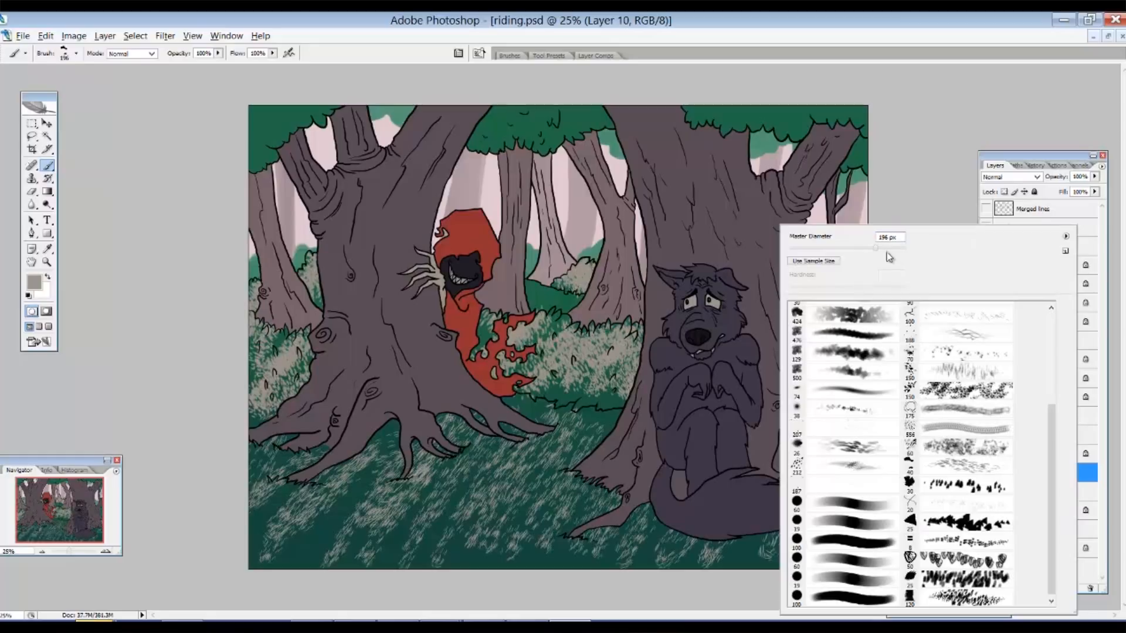
{"action": "left_click_drag", "start_coordinate": [889, 251], "coordinate": [893, 251]}
{"action": "mouse_move", "coordinate": [620, 498]}
{"action": "left_mouse_down"}
{"action": "mouse_move", "coordinate": [554, 551]}
{"action": "mouse_move", "coordinate": [353, 538]}
{"action": "mouse_move", "coordinate": [276, 516]}
{"action": "mouse_move", "coordinate": [252, 463]}
{"action": "mouse_move", "coordinate": [404, 476]}
{"action": "mouse_move", "coordinate": [557, 413]}
{"action": "mouse_move", "coordinate": [604, 423]}
{"action": "mouse_move", "coordinate": [534, 402]}
{"action": "mouse_move", "coordinate": [625, 560]}
{"action": "mouse_move", "coordinate": [857, 539]}
{"action": "mouse_move", "coordinate": [845, 475]}
{"action": "mouse_move", "coordinate": [873, 436]}
{"action": "left_mouse_up"}
{"action": "left_click_drag", "start_coordinate": [648, 384], "coordinate": [590, 399]}
{"action": "left_click_drag", "start_coordinate": [548, 474], "coordinate": [507, 488]}
{"action": "left_click_drag", "start_coordinate": [663, 549], "coordinate": [727, 554]}
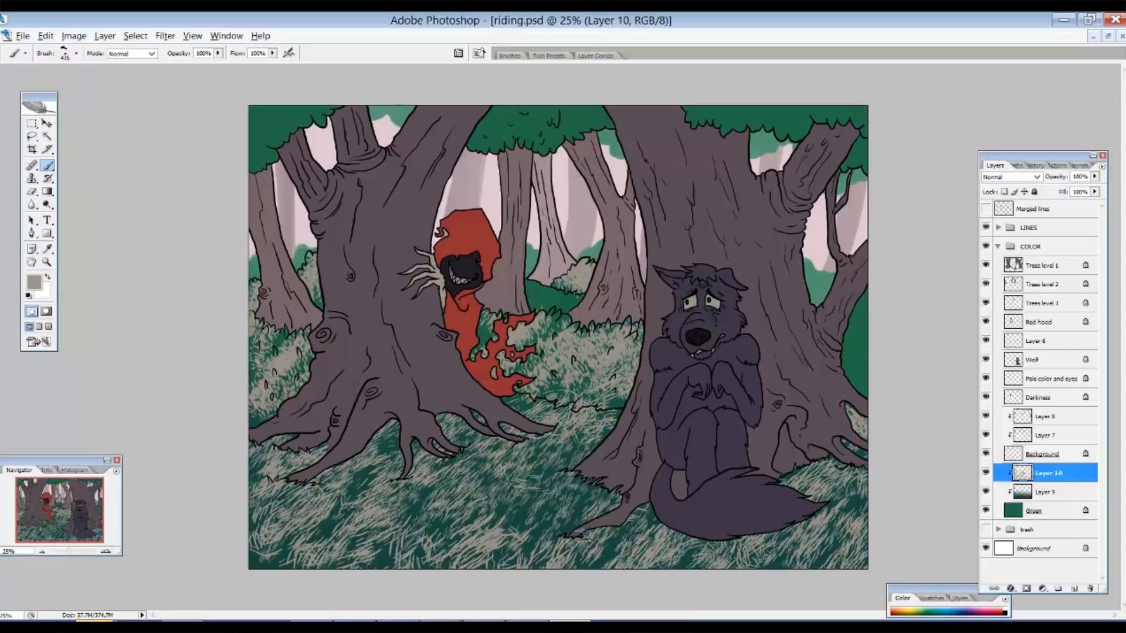
{"action": "mouse_move", "coordinate": [289, 550]}
{"action": "left_mouse_down"}
{"action": "mouse_move", "coordinate": [375, 498]}
{"action": "mouse_move", "coordinate": [457, 527]}
{"action": "mouse_move", "coordinate": [557, 511]}
{"action": "left_mouse_up"}
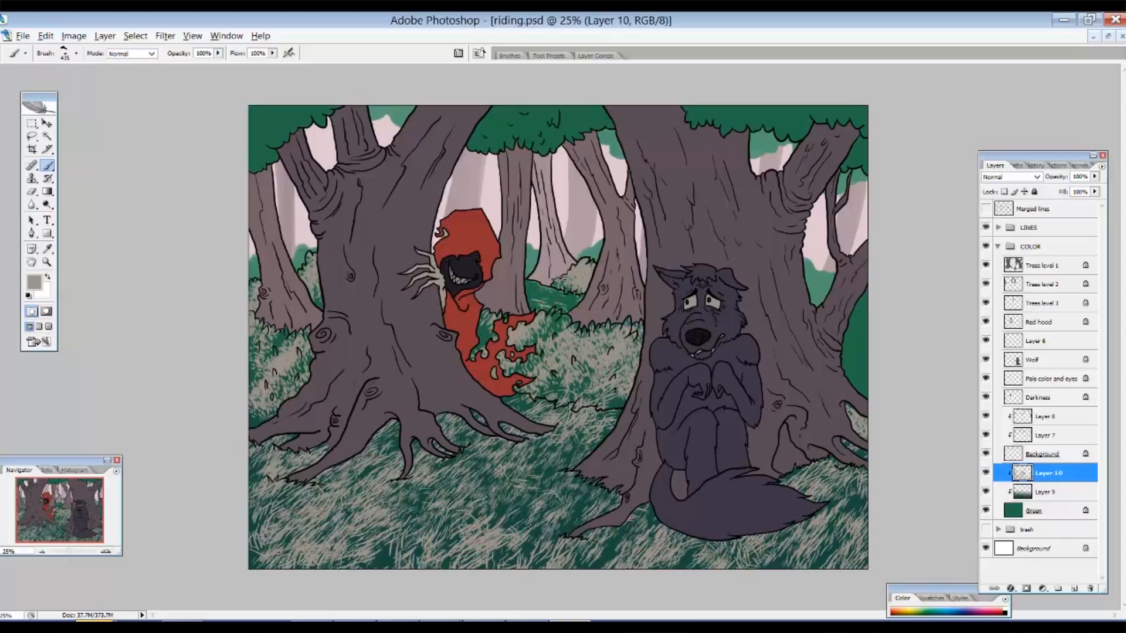
Reduce the brush to 120 px and add pale strokes to the small green patch between the background trees
{"action": "right_click", "coordinate": [598, 231]}
{"action": "left_click", "coordinate": [672, 249]}
{"action": "left_click", "coordinate": [532, 293]}
{"action": "left_click_drag", "start_coordinate": [556, 287], "coordinate": [560, 306]}
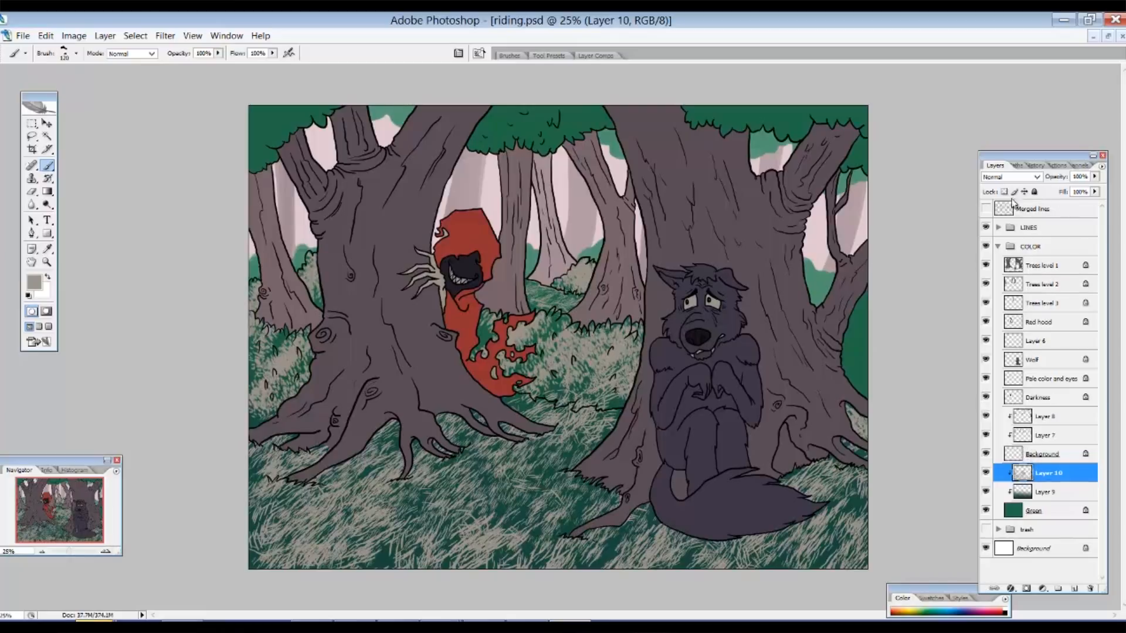
Try the Overlay blend mode on Layer 10 and return it to Normal
{"action": "left_click", "coordinate": [1010, 177]}
{"action": "left_click", "coordinate": [1005, 340]}
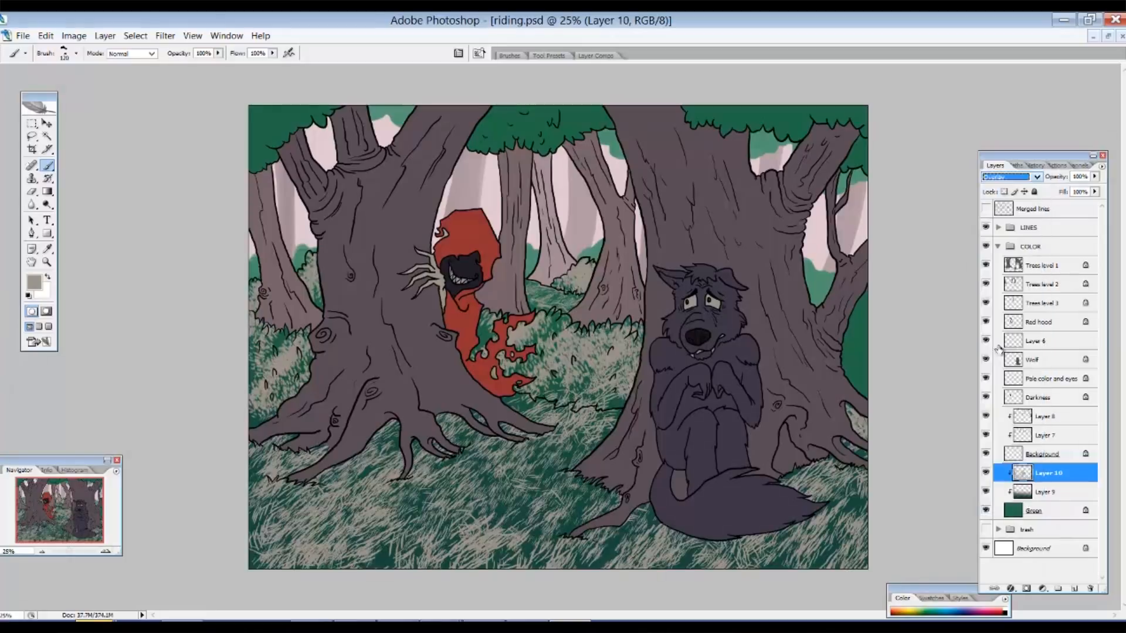
{"action": "left_click", "coordinate": [1010, 177]}
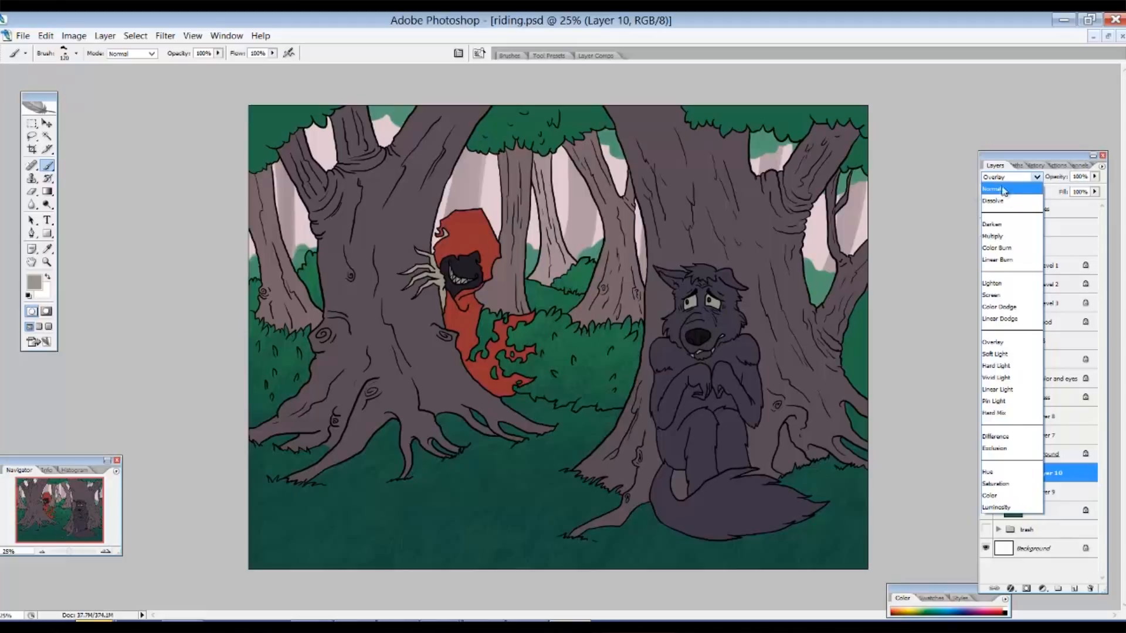
{"action": "left_click", "coordinate": [992, 189]}
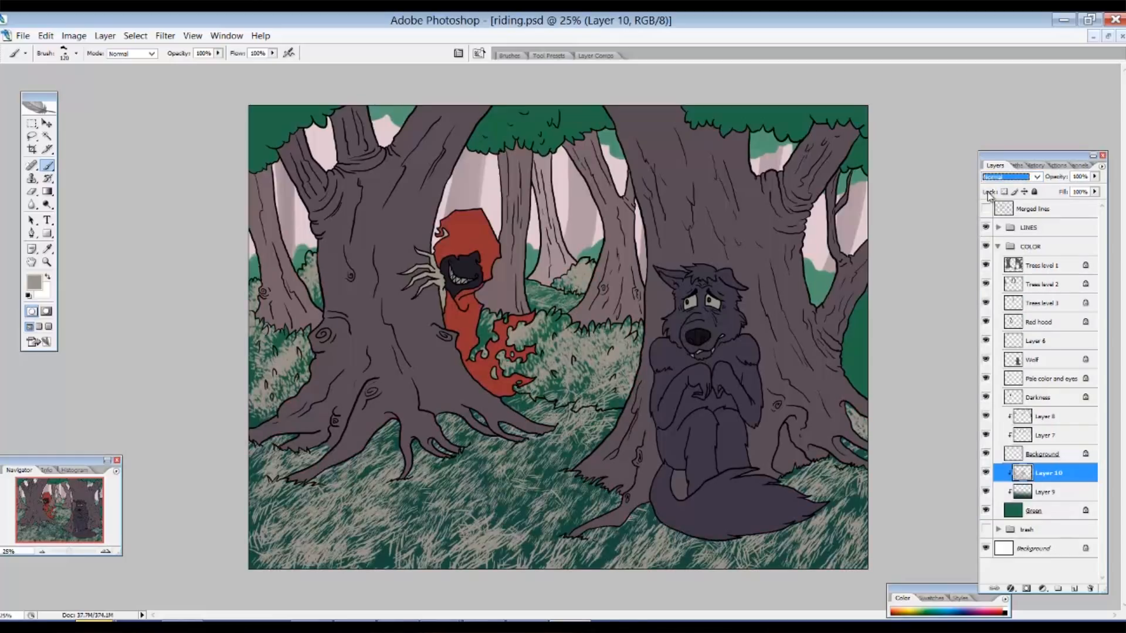
Compare Layer 10's blend modes from Multiply through Color and keep a subtle one that blends the texture into the green
{"action": "key", "text": "Down"}
{"action": "key", "text": "Down"}
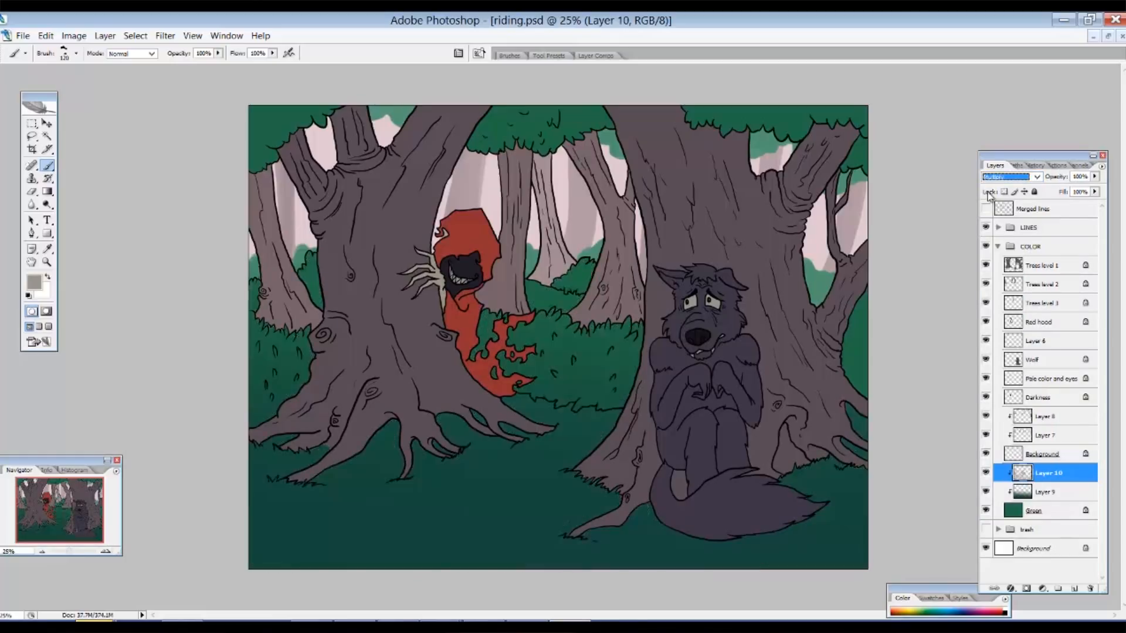
{"action": "key", "text": "Down"}
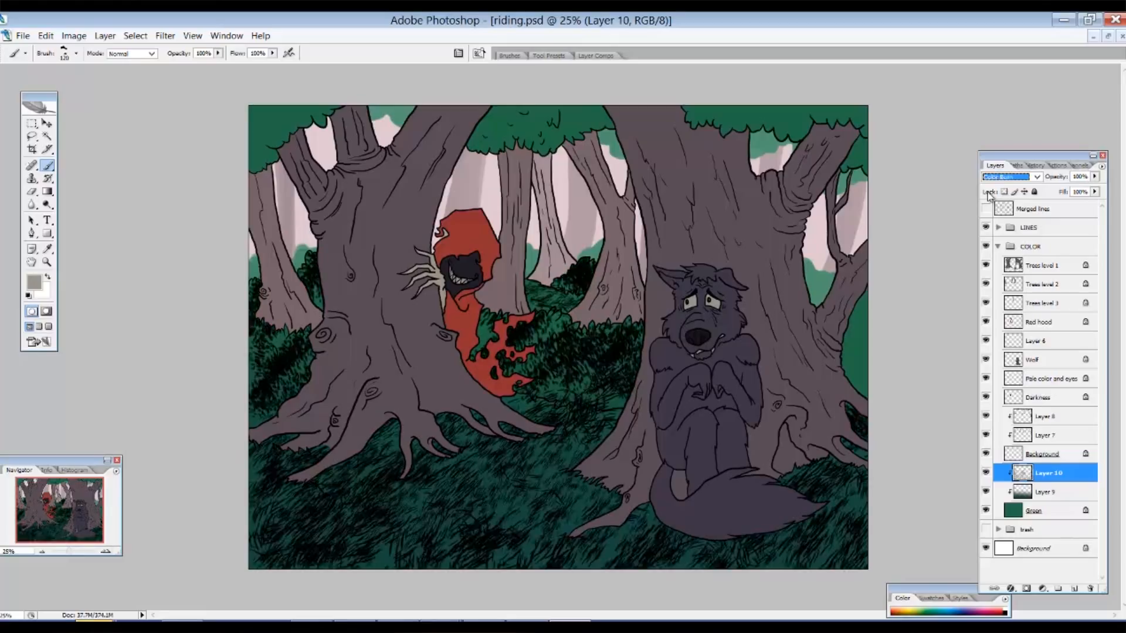
{"action": "key", "text": "Down"}
{"action": "key", "text": "Down"}
{"action": "key", "text": "Down"}
{"action": "key", "text": "Down"}
{"action": "key", "text": "Down"}
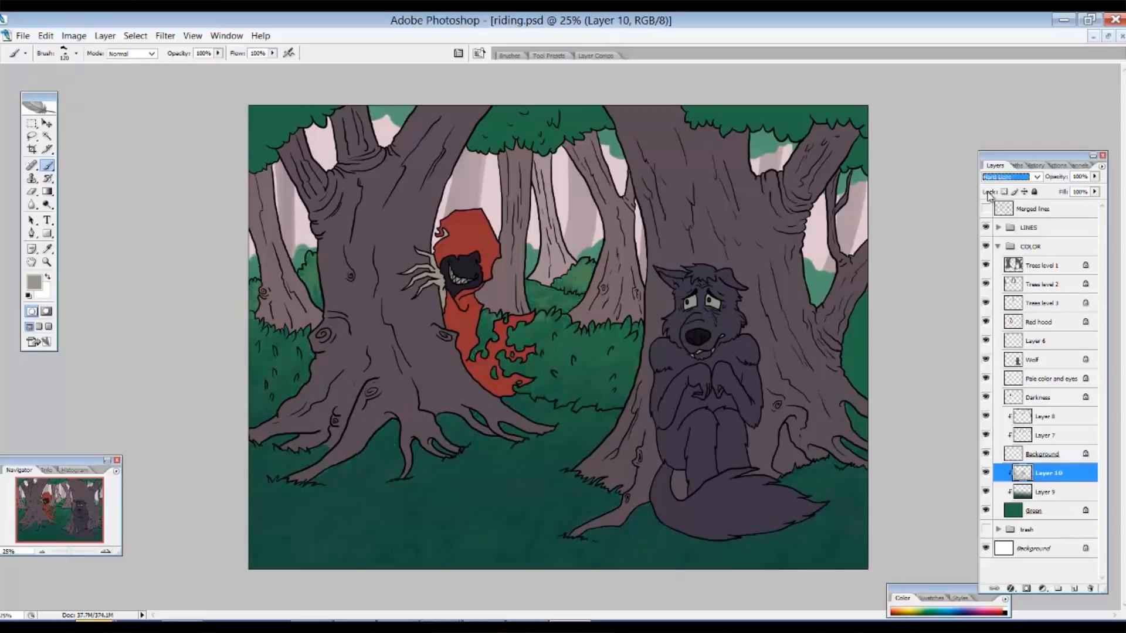
{"action": "key", "text": "Down"}
{"action": "key", "text": "Down"}
{"action": "key", "text": "Down"}
{"action": "key", "text": "Down"}
{"action": "key", "text": "Down"}
{"action": "key", "text": "Down"}
{"action": "key", "text": "Down"}
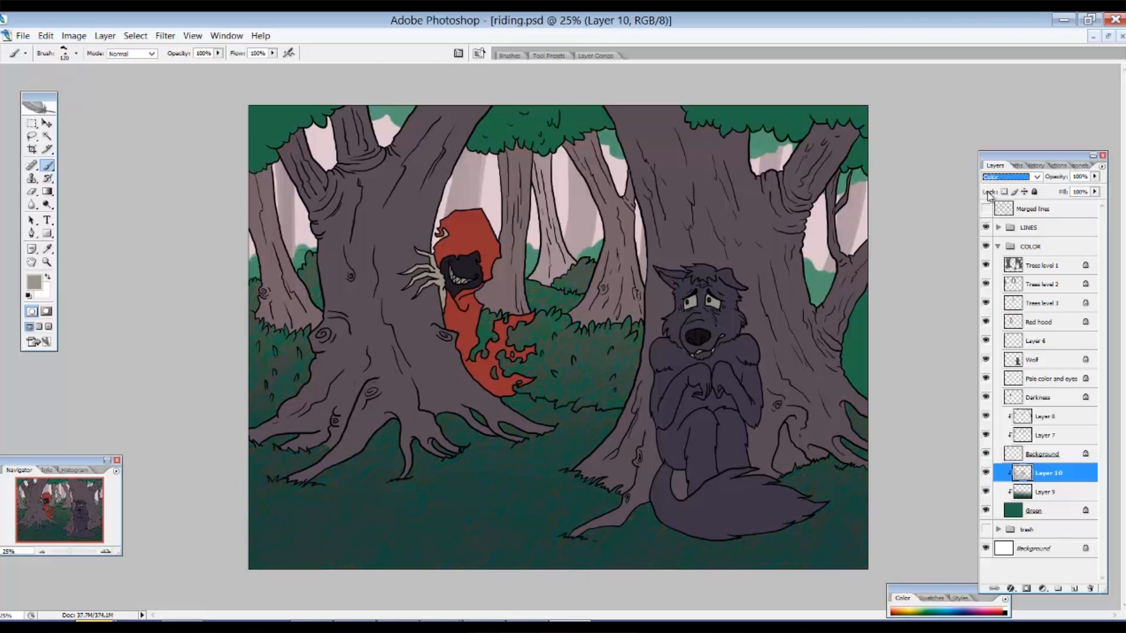
{"action": "key", "text": "Up"}
{"action": "key", "text": "Up"}
{"action": "key", "text": "Up"}
{"action": "key", "text": "Up"}
{"action": "key", "text": "Up"}
{"action": "key", "text": "Up"}
{"action": "key", "text": "Up"}
{"action": "key", "text": "Up"}
{"action": "key", "text": "Up"}
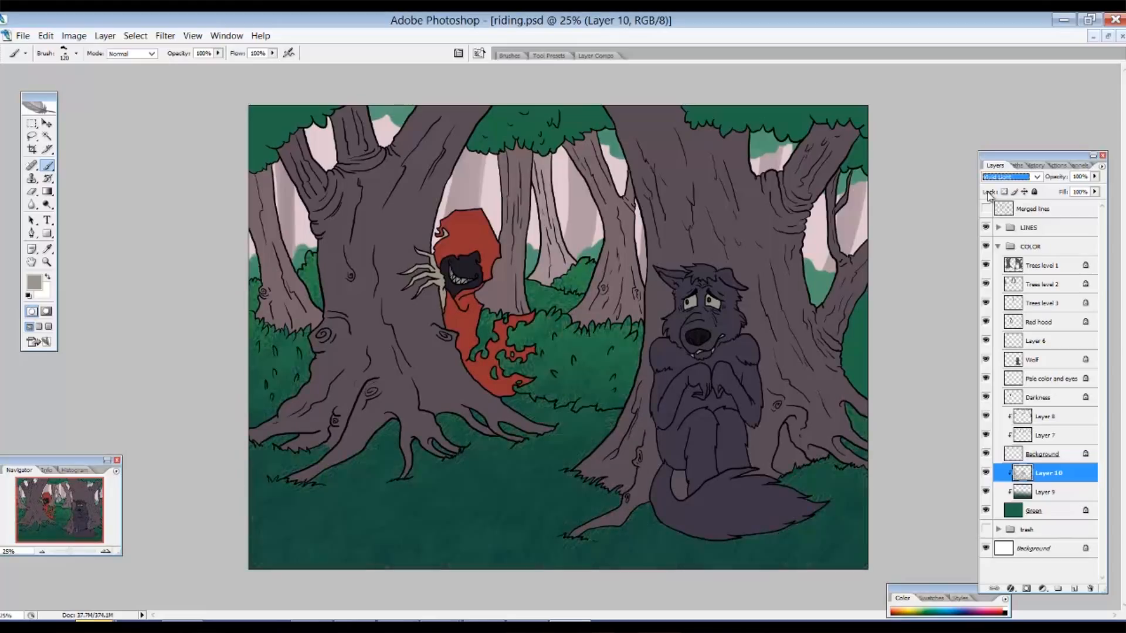
{"action": "key", "text": "Up"}
{"action": "key", "text": "Up"}
{"action": "key", "text": "Up"}
{"action": "key", "text": "Up"}
{"action": "key", "text": "Down"}
Add a new layer clipped above Layer 10 and choose the 150 px grass-like brush
{"action": "left_click", "coordinate": [1074, 588]}
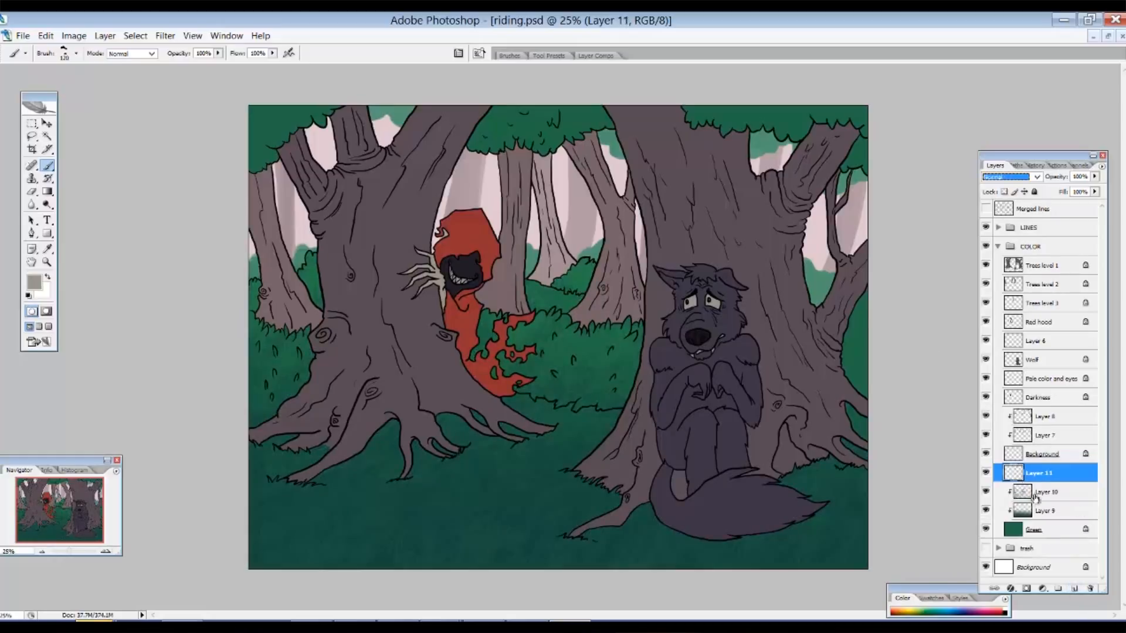
{"action": "left_click", "coordinate": [1050, 482], "text": "alt"}
{"action": "right_click", "coordinate": [405, 343]}
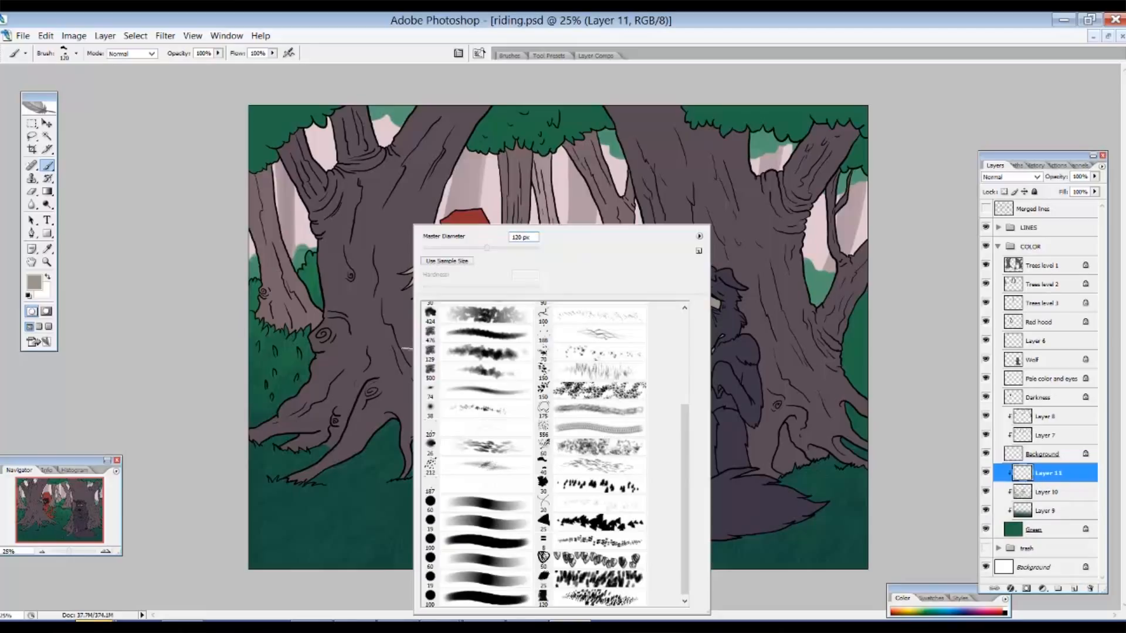
{"action": "left_click", "coordinate": [593, 372]}
Clear the test grass strokes from Layer 11 and swap the foreground color to white
{"action": "mouse_move", "coordinate": [327, 486]}
{"action": "left_mouse_down"}
{"action": "mouse_move", "coordinate": [399, 487]}
{"action": "mouse_move", "coordinate": [504, 445]}
{"action": "mouse_move", "coordinate": [575, 445]}
{"action": "mouse_move", "coordinate": [557, 504]}
{"action": "left_mouse_up"}
{"action": "key", "text": "ctrl+z"}
{"action": "key", "text": "ctrl+a"}
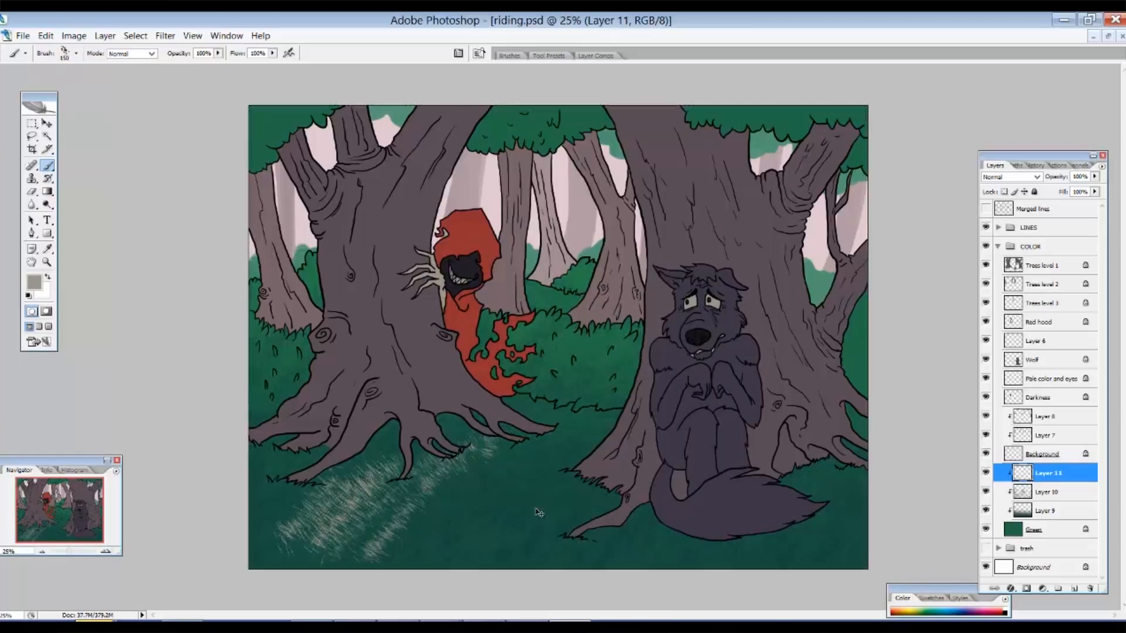
{"action": "key", "text": "Delete"}
{"action": "key", "text": "ctrl+d"}
{"action": "key", "text": "x"}
{"action": "left_click_drag", "start_coordinate": [291, 438], "coordinate": [252, 468]}
{"action": "left_click_drag", "start_coordinate": [325, 450], "coordinate": [253, 531]}
{"action": "left_click_drag", "start_coordinate": [394, 437], "coordinate": [261, 568]}
{"action": "left_click_drag", "start_coordinate": [400, 456], "coordinate": [315, 568]}
{"action": "left_click_drag", "start_coordinate": [437, 452], "coordinate": [353, 568]}
{"action": "left_click_drag", "start_coordinate": [472, 421], "coordinate": [447, 444]}
{"action": "left_click_drag", "start_coordinate": [508, 401], "coordinate": [388, 567]}
{"action": "left_click_drag", "start_coordinate": [517, 435], "coordinate": [421, 568]}
{"action": "left_click_drag", "start_coordinate": [531, 440], "coordinate": [450, 567]}
{"action": "key", "text": "ctrl+a"}
{"action": "key", "text": "Delete"}
{"action": "key", "text": "ctrl+d"}
Enlarge the grass brush well beyond 150 px and cover the forest floor with dense white grass strokes on Layer 11
{"action": "right_click", "coordinate": [529, 371]}
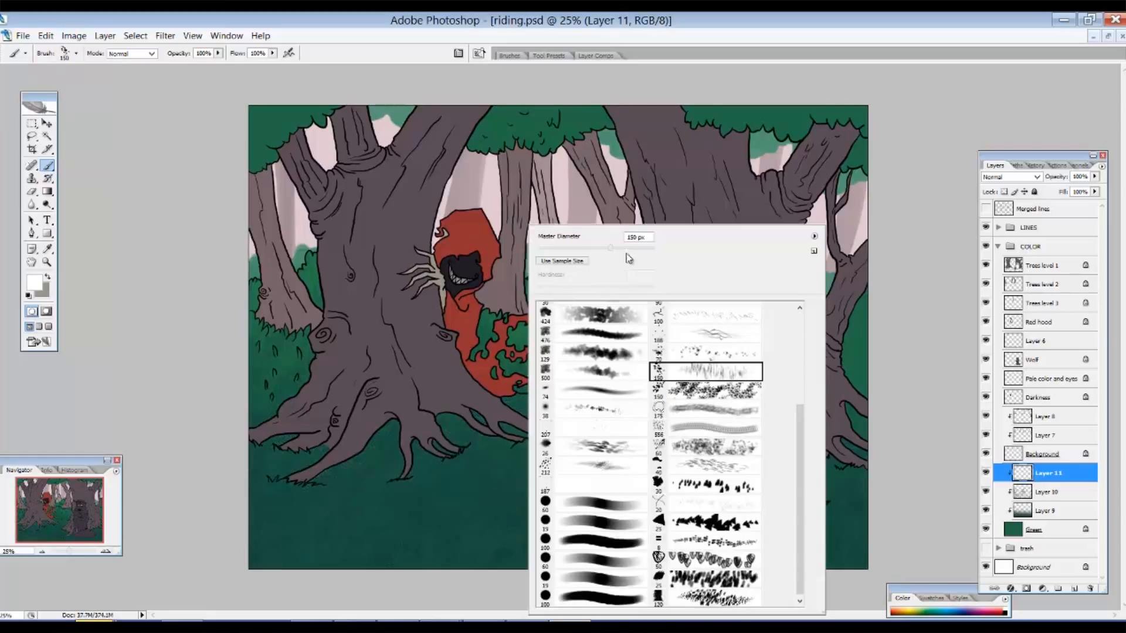
{"action": "key", "text": "Return"}
{"action": "mouse_move", "coordinate": [258, 469]}
{"action": "left_mouse_down"}
{"action": "mouse_move", "coordinate": [324, 574]}
{"action": "mouse_move", "coordinate": [449, 567]}
{"action": "mouse_move", "coordinate": [529, 591]}
{"action": "mouse_move", "coordinate": [870, 468]}
{"action": "mouse_move", "coordinate": [894, 498]}
{"action": "mouse_move", "coordinate": [646, 402]}
{"action": "mouse_move", "coordinate": [458, 422]}
{"action": "left_mouse_up"}
{"action": "mouse_move", "coordinate": [533, 405]}
{"action": "left_mouse_down"}
{"action": "mouse_move", "coordinate": [346, 475]}
{"action": "mouse_move", "coordinate": [281, 528]}
{"action": "mouse_move", "coordinate": [270, 487]}
{"action": "left_mouse_up"}
{"action": "mouse_move", "coordinate": [457, 446]}
{"action": "left_mouse_down"}
{"action": "mouse_move", "coordinate": [393, 528]}
{"action": "mouse_move", "coordinate": [639, 534]}
{"action": "mouse_move", "coordinate": [522, 463]}
{"action": "mouse_move", "coordinate": [540, 440]}
{"action": "left_mouse_up"}
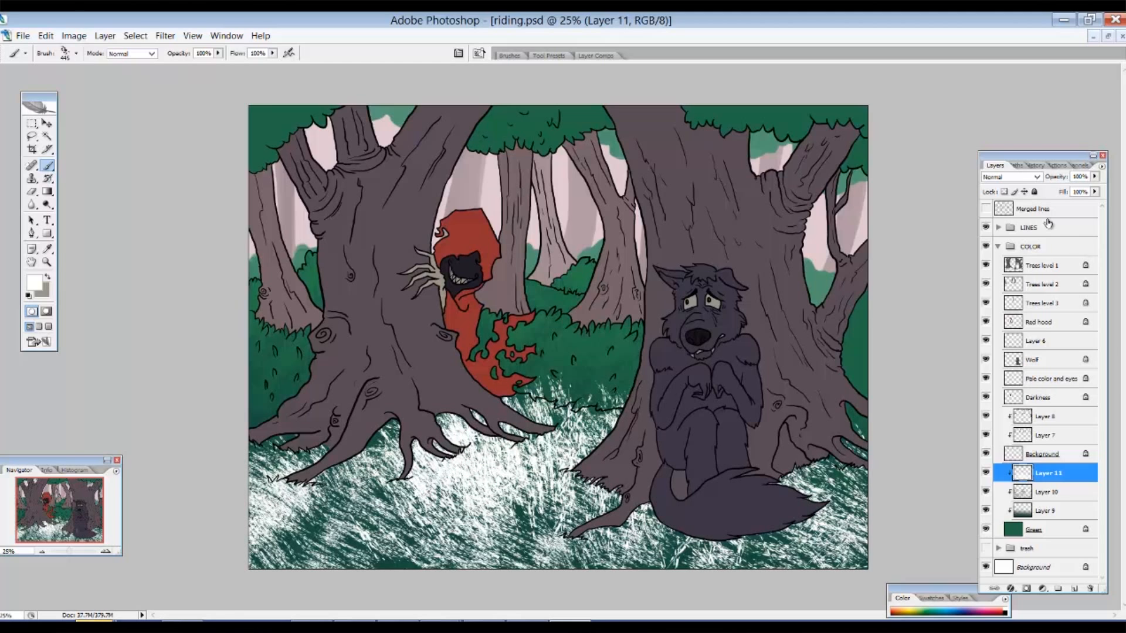
Try Screen on Layer 11 and set its blend mode to Soft Light
{"action": "left_click", "coordinate": [1036, 181]}
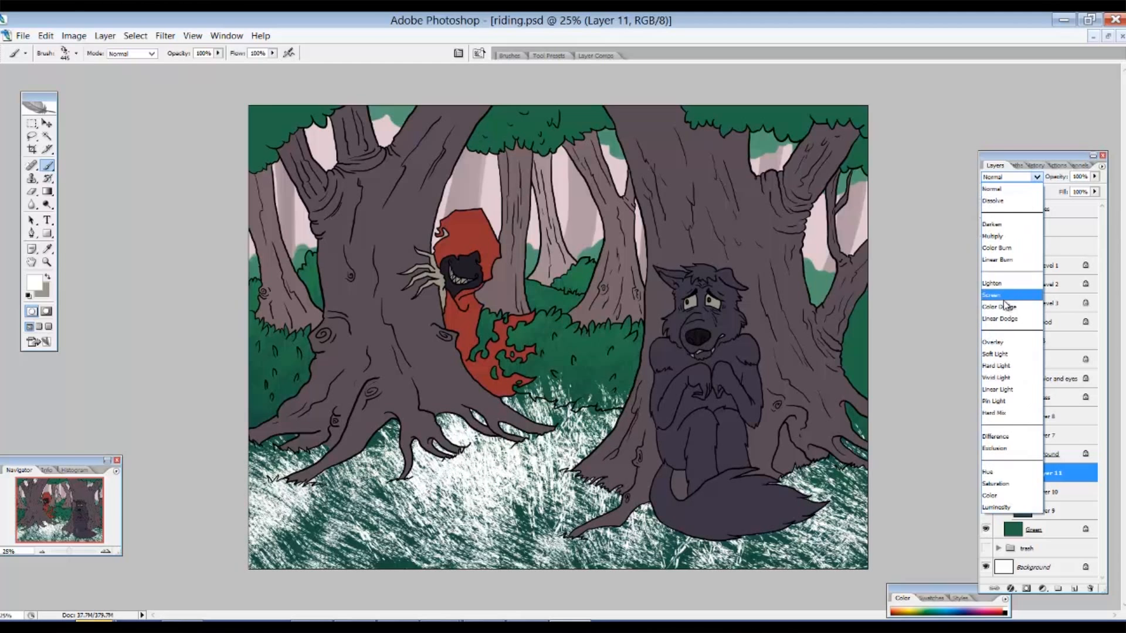
{"action": "left_click", "coordinate": [1001, 299]}
{"action": "left_click", "coordinate": [1024, 176]}
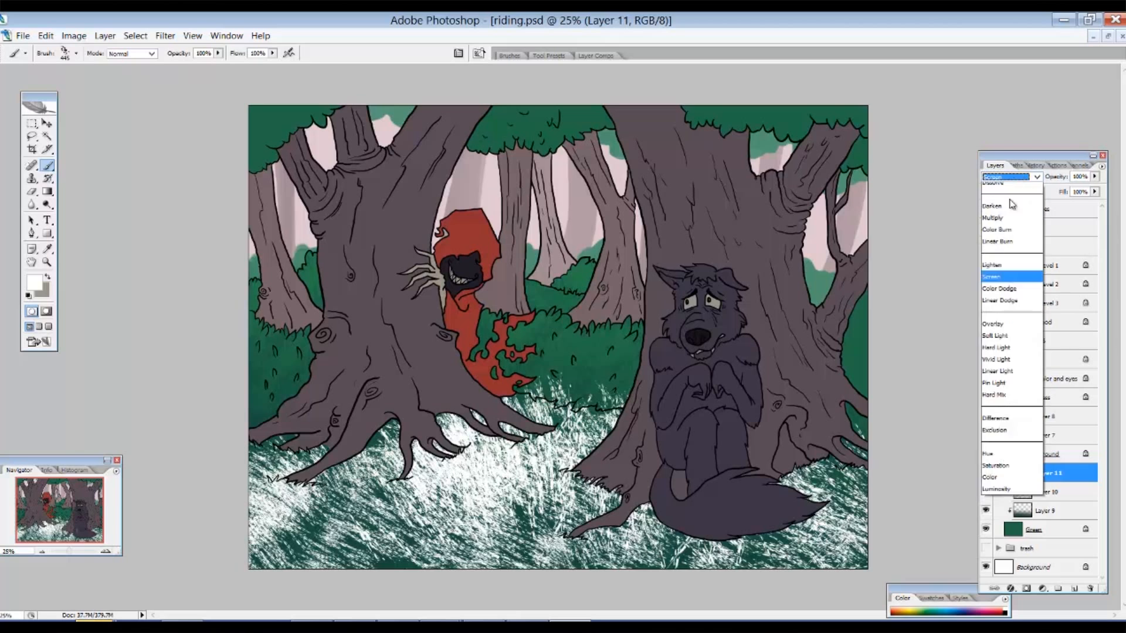
{"action": "left_click", "coordinate": [1004, 354]}
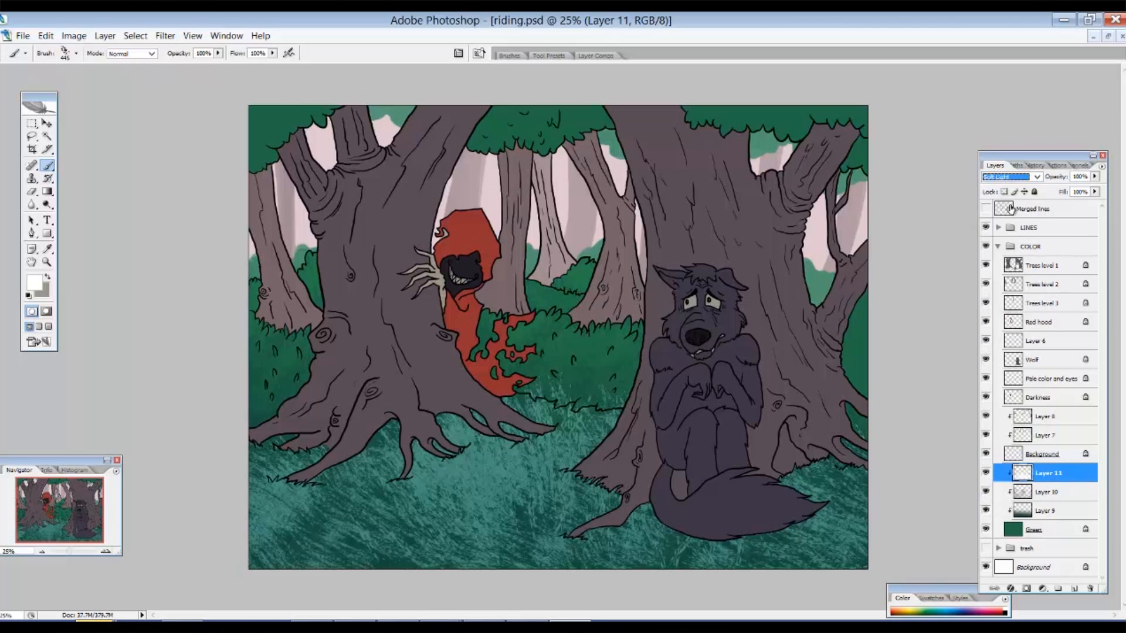
Recolor Layer 11's strokes light green with transparency locked and lower the layer's opacity to 37%
{"action": "left_click", "coordinate": [35, 282]}
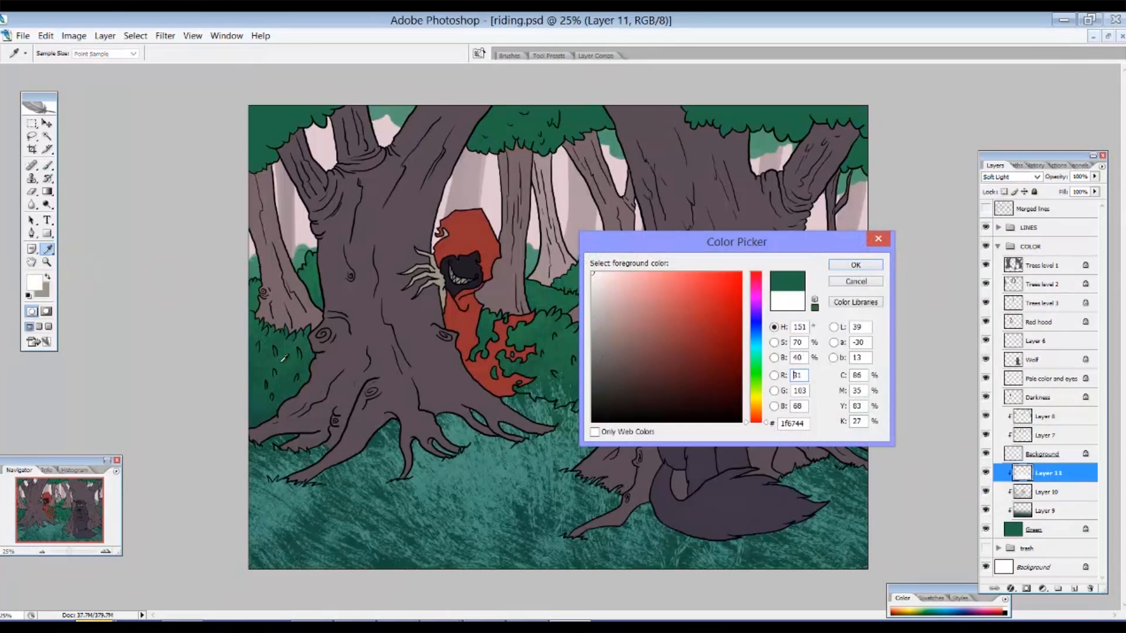
{"action": "left_click", "coordinate": [533, 324]}
{"action": "left_click_drag", "start_coordinate": [747, 407], "coordinate": [748, 371]}
{"action": "left_click", "coordinate": [671, 292]}
{"action": "left_click", "coordinate": [855, 265]}
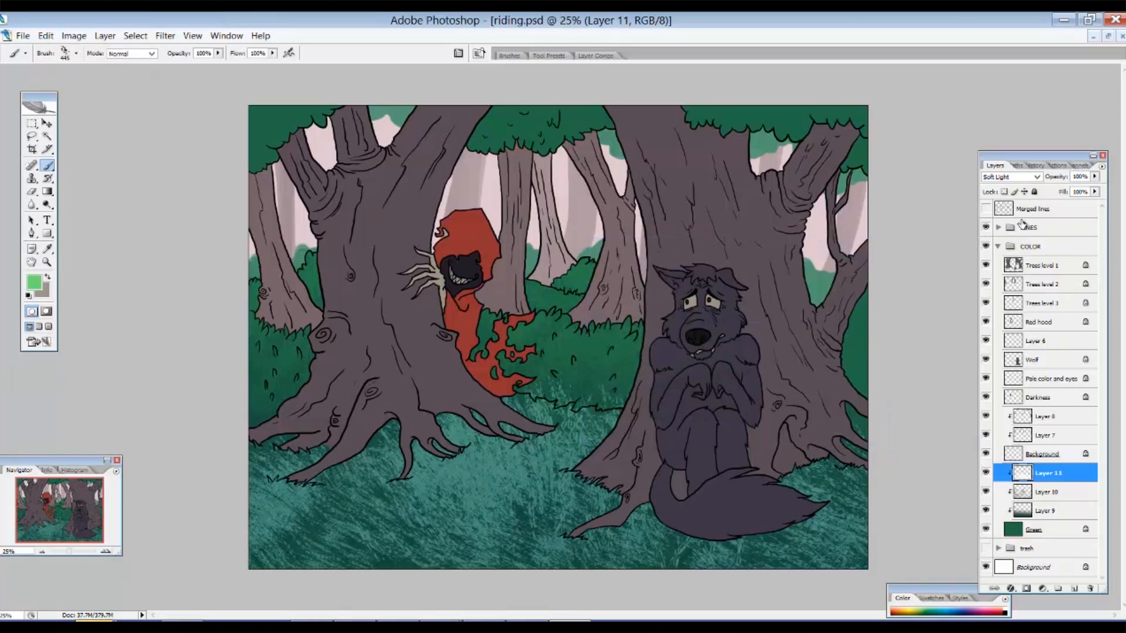
{"action": "key", "text": "alt+BackSpace"}
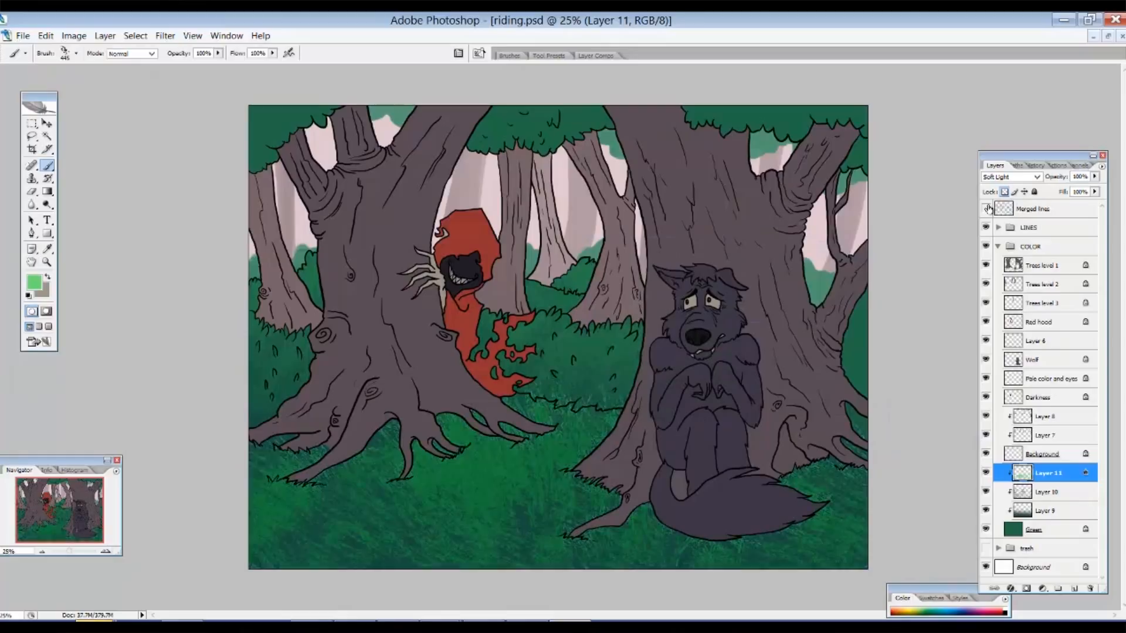
{"action": "left_click_drag", "start_coordinate": [1050, 182], "coordinate": [1066, 182]}
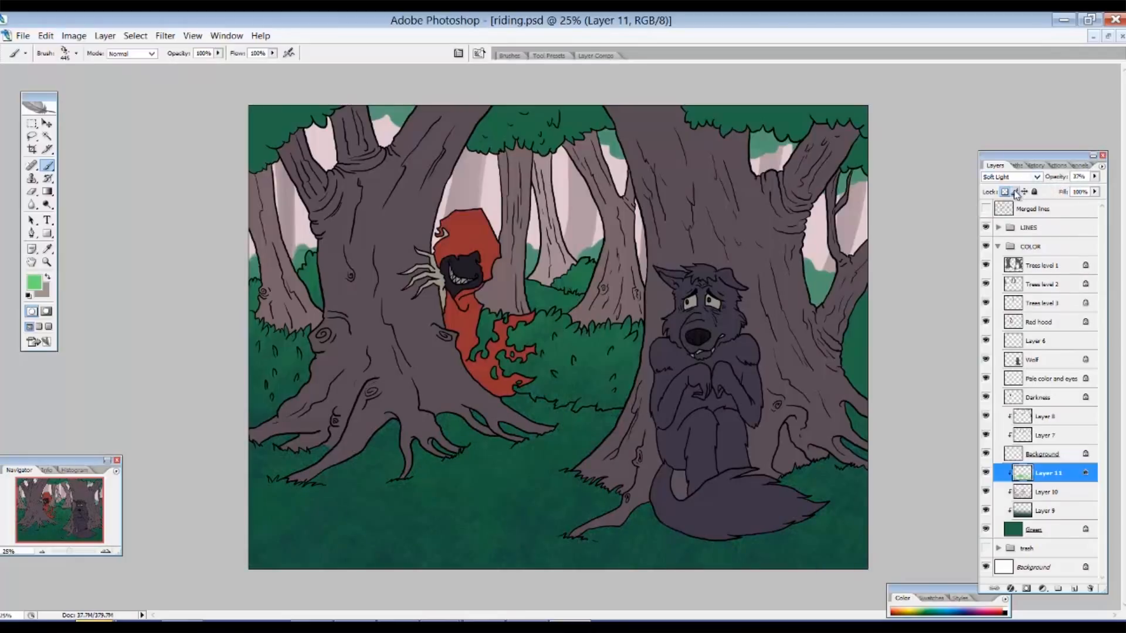
Add a new layer clipped above Layer 11 and choose a hard round brush from the start of the presets
{"action": "left_click", "coordinate": [1071, 589]}
{"action": "left_click", "coordinate": [1059, 482], "text": "alt"}
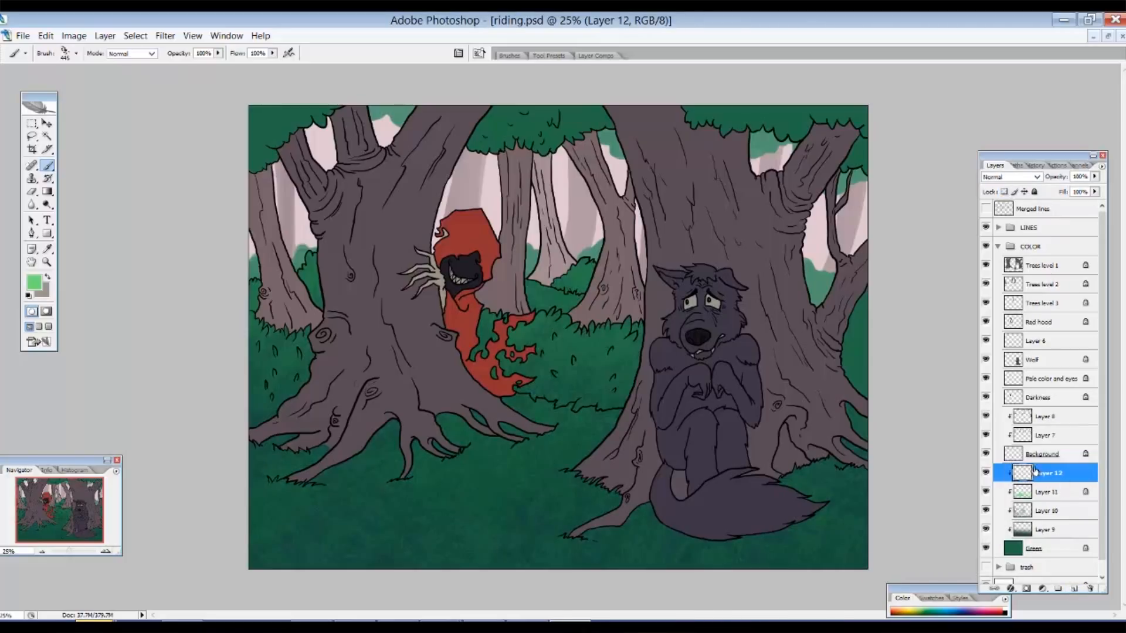
{"action": "right_click", "coordinate": [550, 314]}
{"action": "left_click_drag", "start_coordinate": [821, 421], "coordinate": [819, 333]}
{"action": "left_click", "coordinate": [608, 317]}
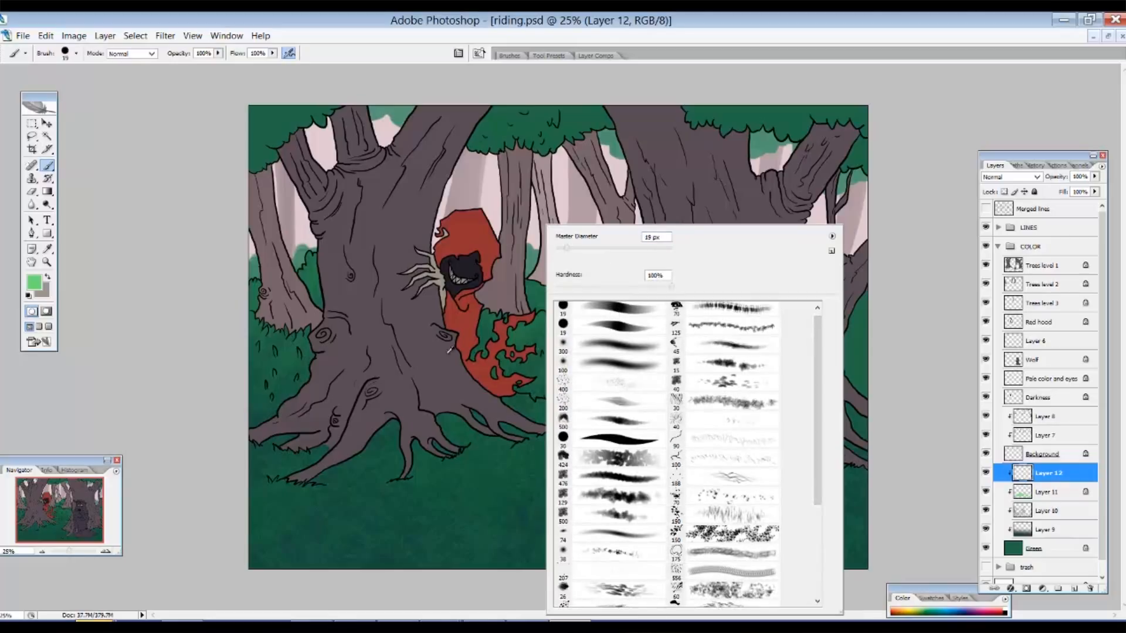
Enlarge and soften the round brush, reset the foreground to black, and paint shadows over the bushes on Layer 12
{"action": "right_click", "coordinate": [482, 322]}
{"action": "left_click_drag", "start_coordinate": [519, 249], "coordinate": [531, 251]}
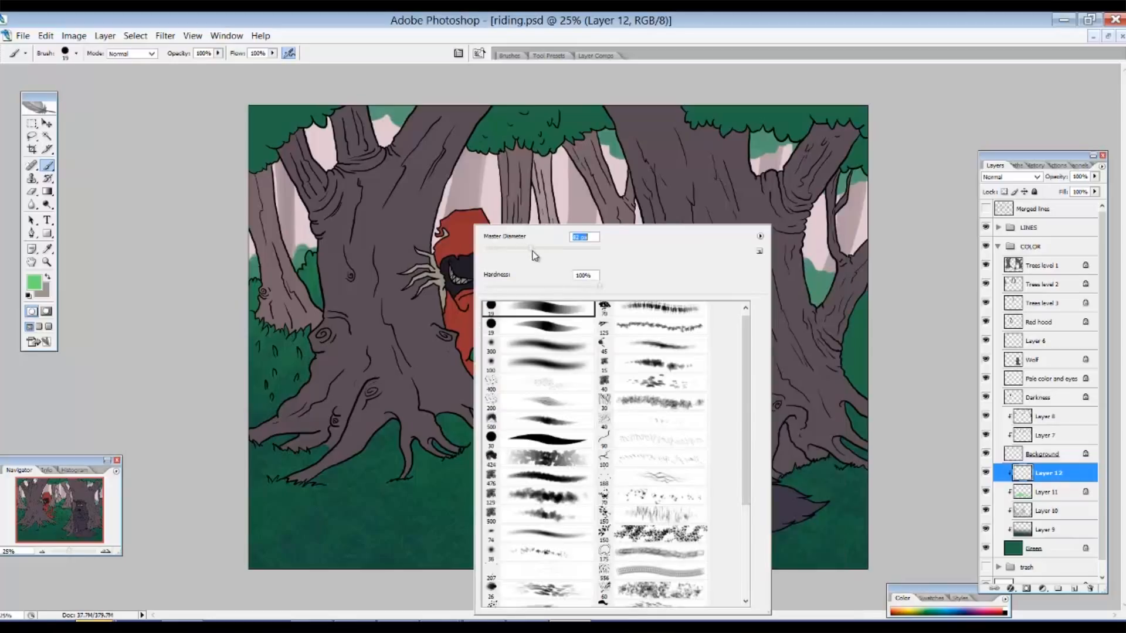
{"action": "right_click", "coordinate": [321, 358]}
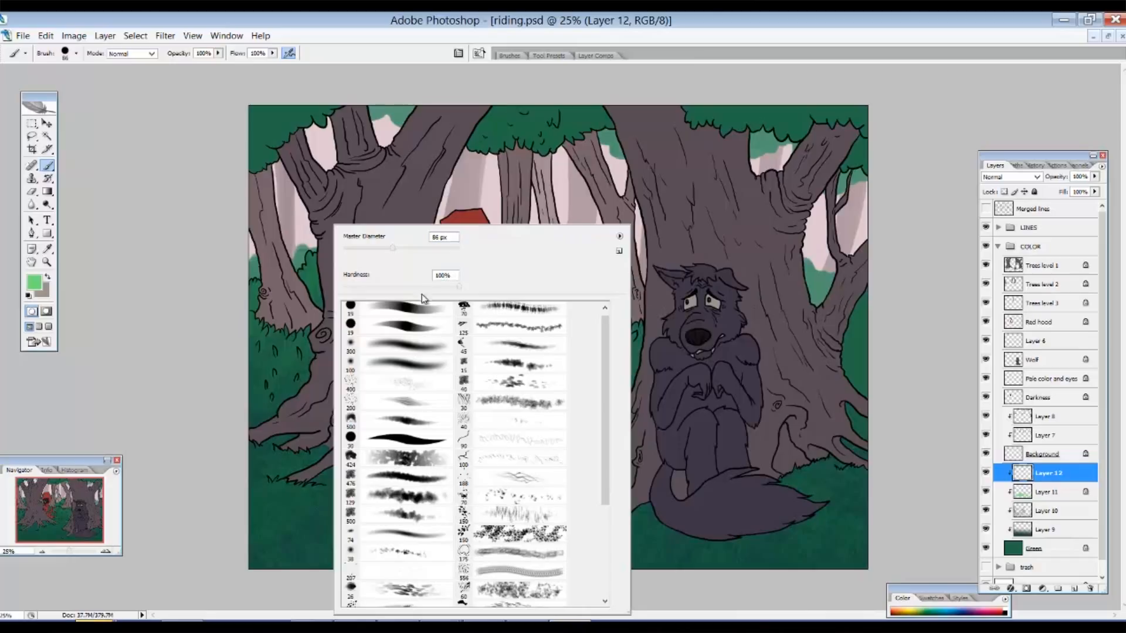
{"action": "key", "text": "Return"}
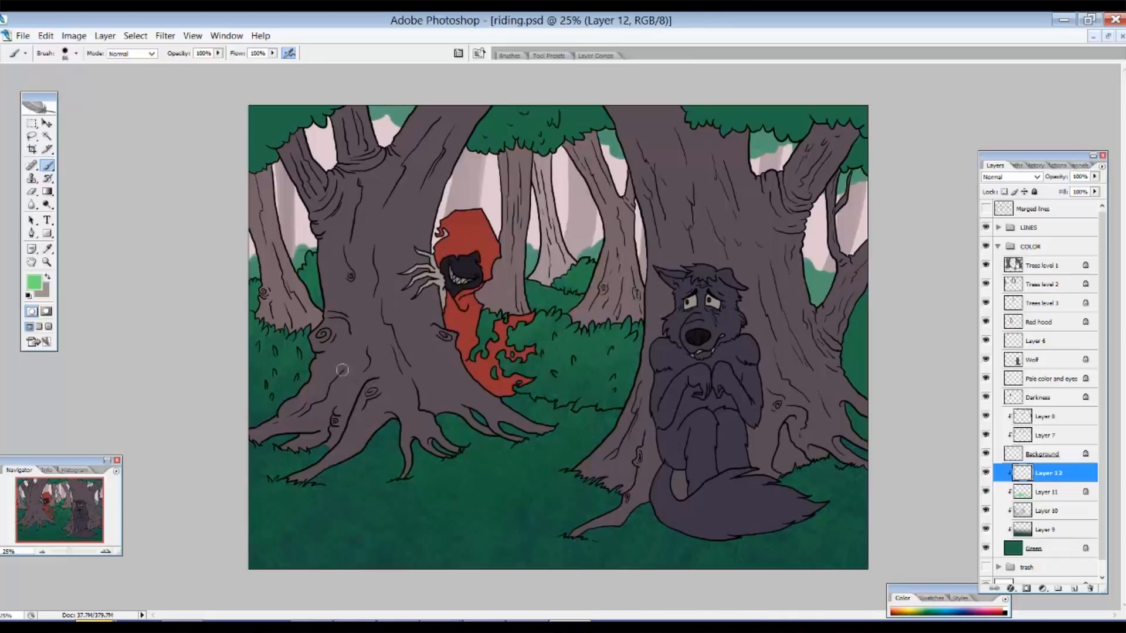
{"action": "right_click", "coordinate": [451, 303]}
{"action": "left_click", "coordinate": [467, 249]}
{"action": "mouse_move", "coordinate": [263, 389]}
{"action": "left_mouse_down"}
{"action": "mouse_move", "coordinate": [307, 366]}
{"action": "mouse_move", "coordinate": [319, 369]}
{"action": "mouse_move", "coordinate": [258, 378]}
{"action": "mouse_move", "coordinate": [251, 345]}
{"action": "mouse_move", "coordinate": [246, 379]}
{"action": "mouse_move", "coordinate": [303, 346]}
{"action": "mouse_move", "coordinate": [310, 359]}
{"action": "mouse_move", "coordinate": [268, 406]}
{"action": "mouse_move", "coordinate": [307, 368]}
{"action": "left_mouse_up"}
{"action": "key", "text": "ctrl+z"}
{"action": "key", "text": "d"}
{"action": "mouse_move", "coordinate": [513, 331]}
{"action": "left_mouse_down"}
{"action": "mouse_move", "coordinate": [489, 337]}
{"action": "mouse_move", "coordinate": [543, 340]}
{"action": "mouse_move", "coordinate": [554, 364]}
{"action": "mouse_move", "coordinate": [536, 392]}
{"action": "mouse_move", "coordinate": [598, 399]}
{"action": "mouse_move", "coordinate": [625, 398]}
{"action": "mouse_move", "coordinate": [613, 340]}
{"action": "mouse_move", "coordinate": [604, 335]}
{"action": "mouse_move", "coordinate": [597, 365]}
{"action": "mouse_move", "coordinate": [578, 346]}
{"action": "mouse_move", "coordinate": [595, 387]}
{"action": "mouse_move", "coordinate": [632, 385]}
{"action": "mouse_move", "coordinate": [557, 393]}
{"action": "mouse_move", "coordinate": [563, 331]}
{"action": "mouse_move", "coordinate": [573, 377]}
{"action": "mouse_move", "coordinate": [539, 389]}
{"action": "mouse_move", "coordinate": [478, 355]}
{"action": "mouse_move", "coordinate": [487, 320]}
{"action": "mouse_move", "coordinate": [557, 324]}
{"action": "mouse_move", "coordinate": [522, 380]}
{"action": "mouse_move", "coordinate": [565, 399]}
{"action": "left_mouse_up"}
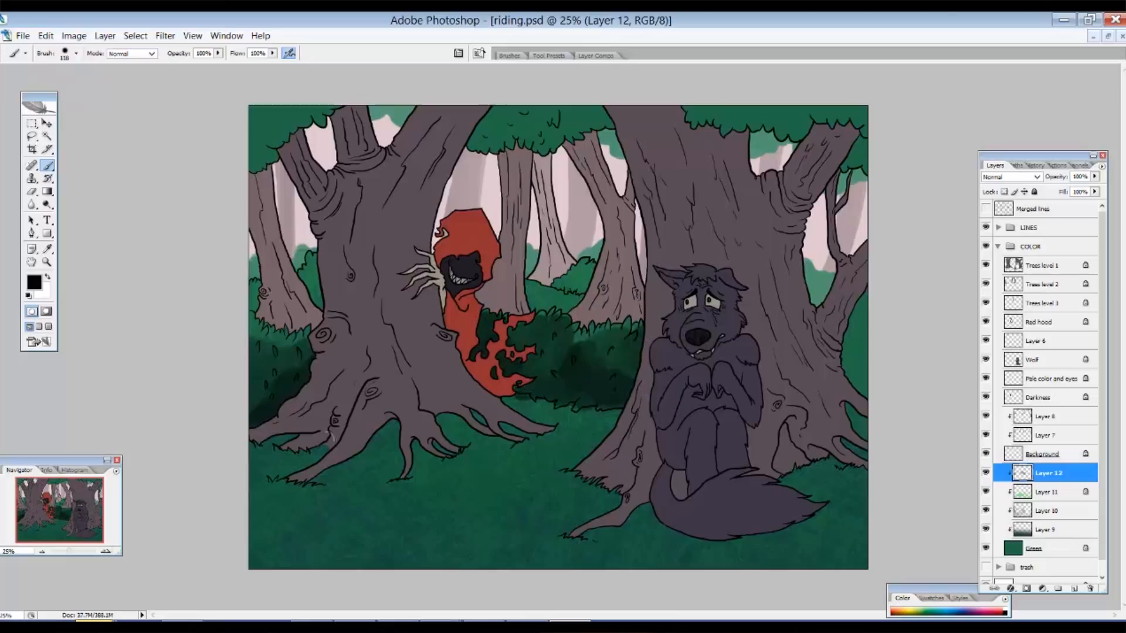
Paint black shadows on Layer 12 beneath the tree roots, under the wolf's tail and over the small distant bushes
{"action": "mouse_move", "coordinate": [256, 440]}
{"action": "left_mouse_down"}
{"action": "mouse_move", "coordinate": [302, 429]}
{"action": "mouse_move", "coordinate": [294, 457]}
{"action": "mouse_move", "coordinate": [335, 435]}
{"action": "mouse_move", "coordinate": [290, 476]}
{"action": "mouse_move", "coordinate": [344, 466]}
{"action": "mouse_move", "coordinate": [407, 429]}
{"action": "left_mouse_up"}
{"action": "left_click_drag", "start_coordinate": [389, 443], "coordinate": [402, 466]}
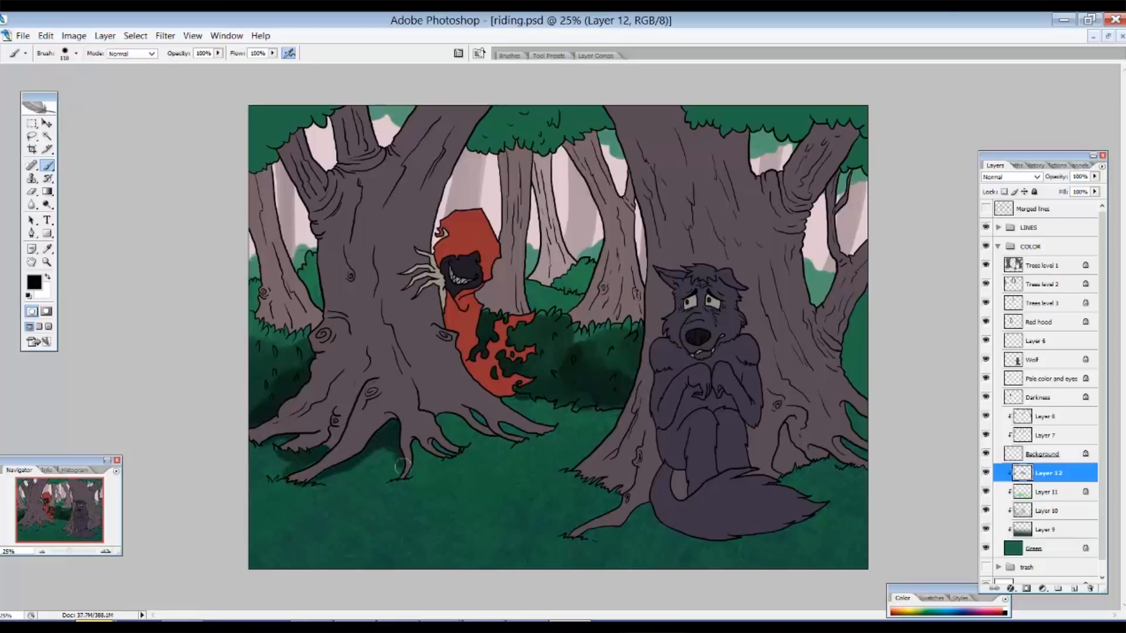
{"action": "mouse_move", "coordinate": [423, 419]}
{"action": "left_mouse_down"}
{"action": "mouse_move", "coordinate": [490, 434]}
{"action": "mouse_move", "coordinate": [466, 408]}
{"action": "mouse_move", "coordinate": [521, 427]}
{"action": "left_mouse_up"}
{"action": "left_click_drag", "start_coordinate": [420, 441], "coordinate": [455, 451]}
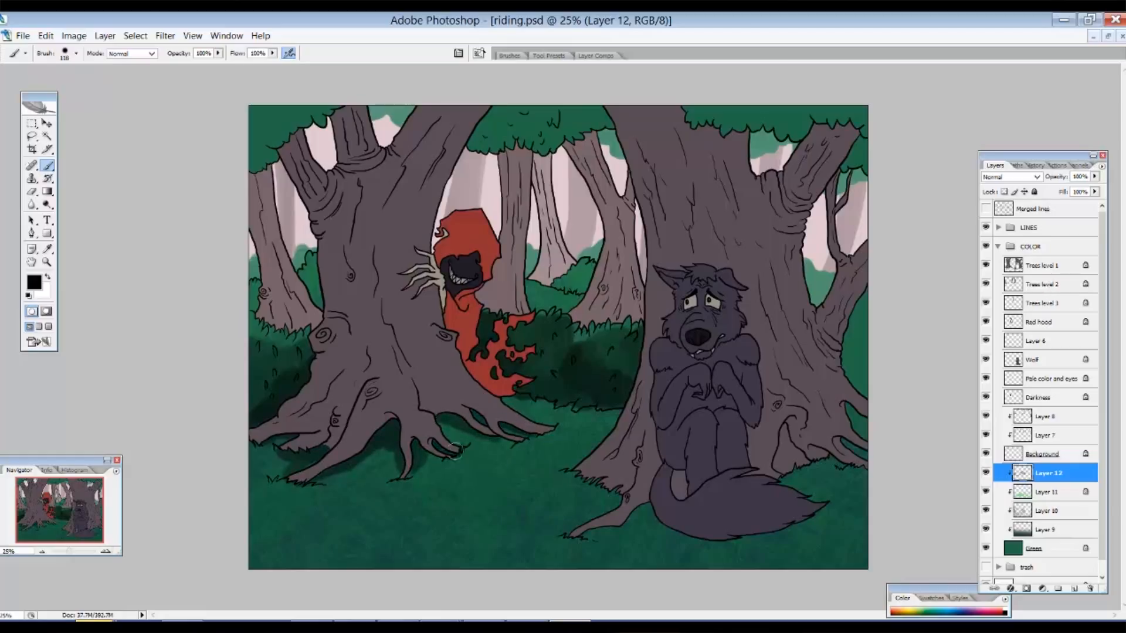
{"action": "mouse_move", "coordinate": [610, 493]}
{"action": "left_mouse_down"}
{"action": "mouse_move", "coordinate": [593, 525]}
{"action": "mouse_move", "coordinate": [651, 509]}
{"action": "mouse_move", "coordinate": [604, 531]}
{"action": "mouse_move", "coordinate": [657, 512]}
{"action": "mouse_move", "coordinate": [671, 532]}
{"action": "mouse_move", "coordinate": [730, 540]}
{"action": "mouse_move", "coordinate": [789, 531]}
{"action": "mouse_move", "coordinate": [818, 517]}
{"action": "mouse_move", "coordinate": [818, 466]}
{"action": "mouse_move", "coordinate": [848, 464]}
{"action": "mouse_move", "coordinate": [827, 464]}
{"action": "mouse_move", "coordinate": [861, 437]}
{"action": "mouse_move", "coordinate": [843, 407]}
{"action": "left_mouse_up"}
{"action": "left_click", "coordinate": [866, 425]}
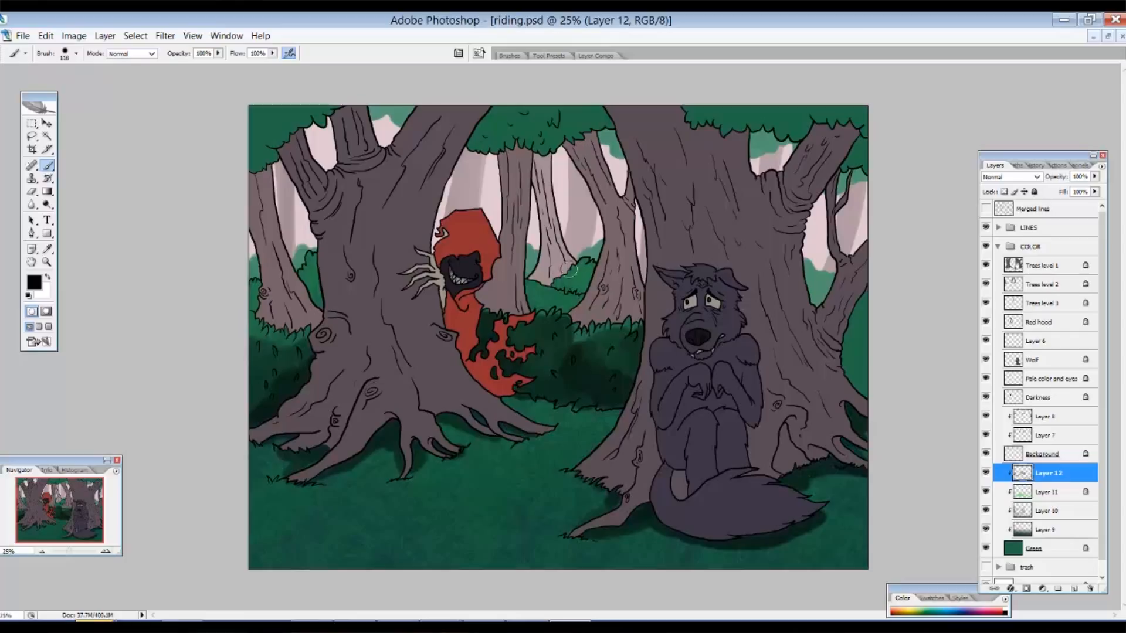
{"action": "left_click_drag", "start_coordinate": [587, 279], "coordinate": [563, 285]}
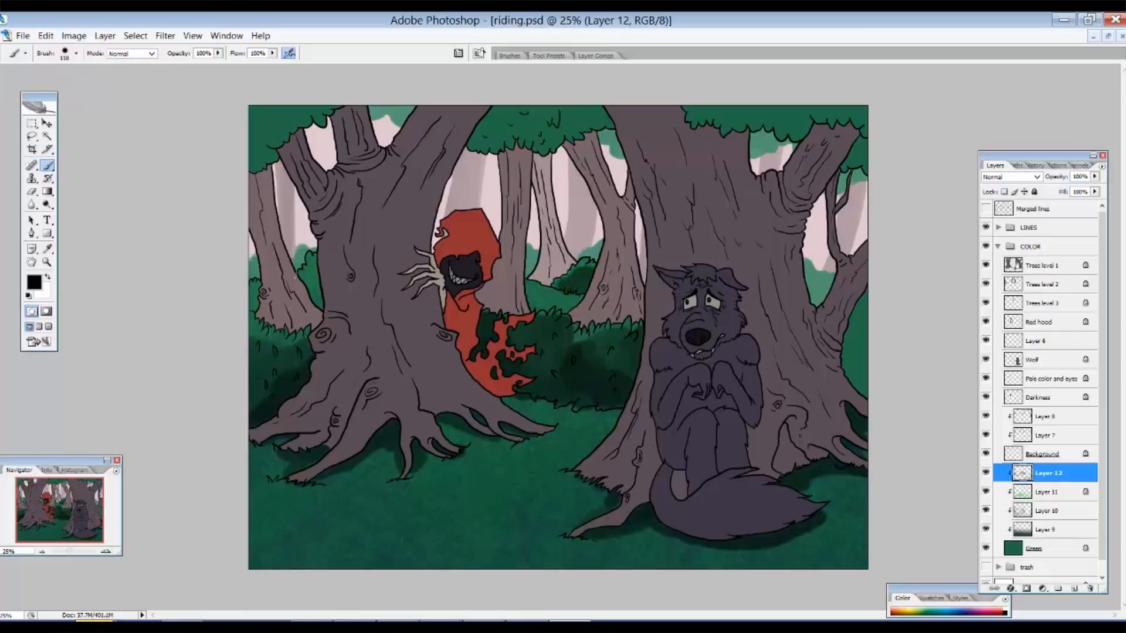
{"action": "mouse_move", "coordinate": [311, 270]}
{"action": "left_mouse_down"}
{"action": "mouse_move", "coordinate": [327, 294]}
{"action": "mouse_move", "coordinate": [258, 301]}
{"action": "left_mouse_up"}
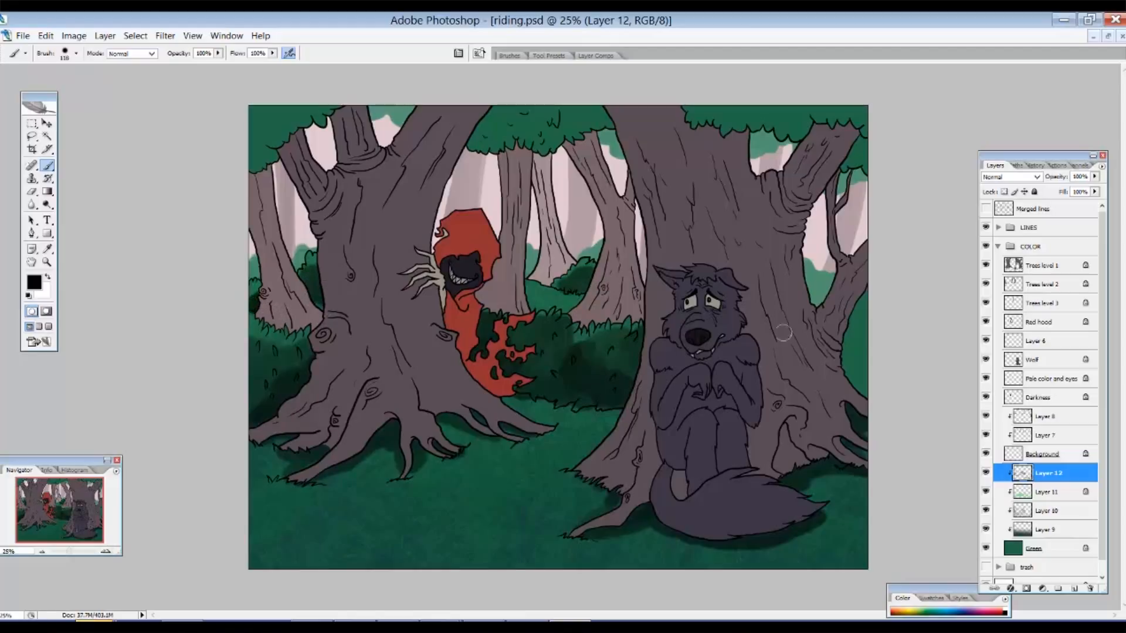
Lower Layer 12's opacity to 59% and break up its shadows with a textured 424 px eraser
{"action": "left_click_drag", "start_coordinate": [1061, 180], "coordinate": [1054, 180]}
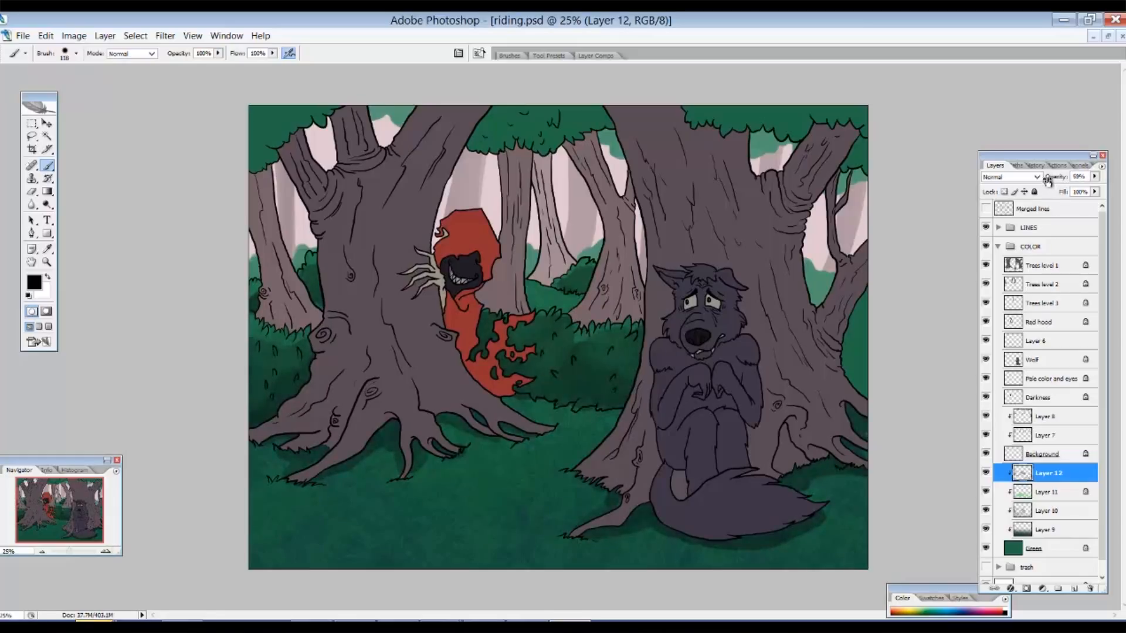
{"action": "key", "text": "e"}
{"action": "right_click", "coordinate": [604, 340]}
{"action": "left_click", "coordinate": [653, 461]}
{"action": "left_click", "coordinate": [572, 290]}
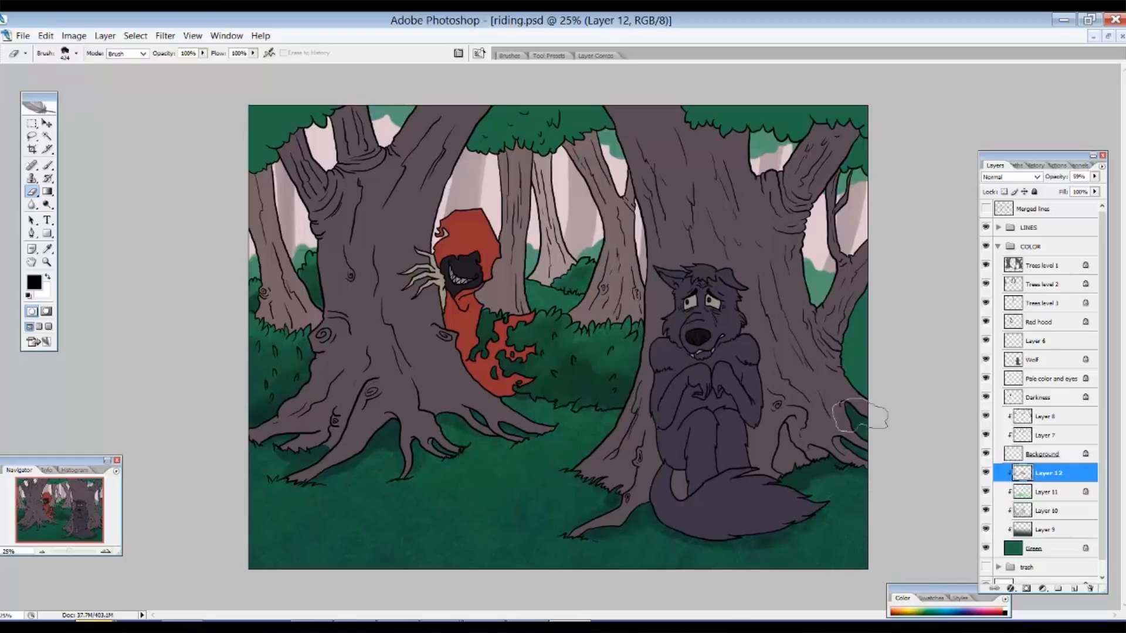
Set the foreground to a brighter green, add a new layer clipped above Layer 12, and choose a textured brush
{"action": "key", "text": "b"}
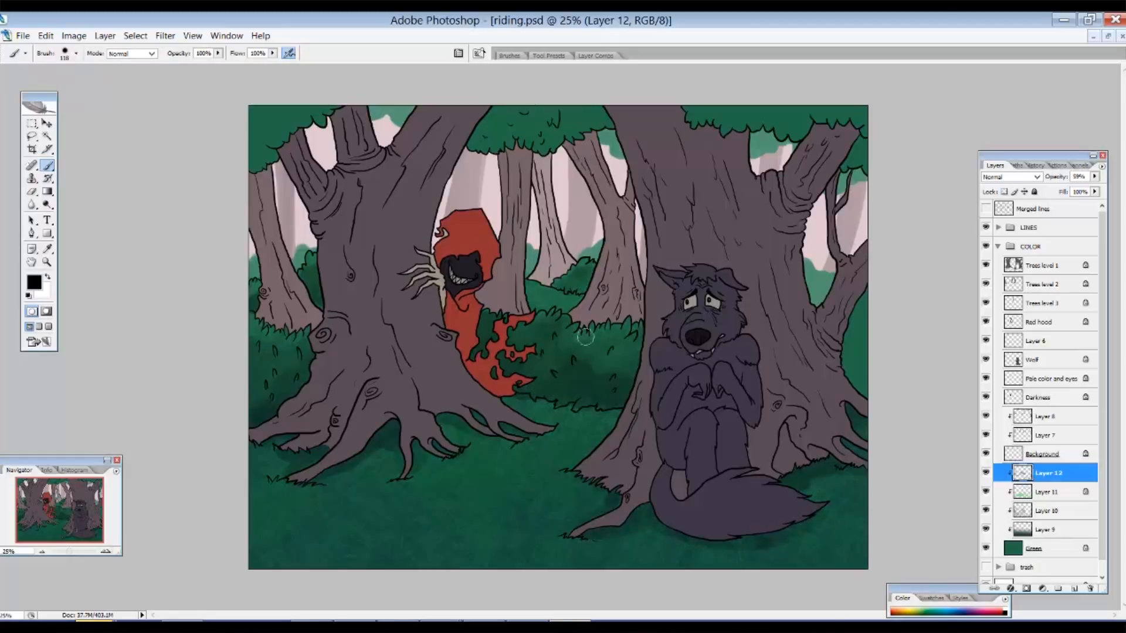
{"action": "right_click", "coordinate": [604, 221]}
{"action": "left_click", "coordinate": [696, 310]}
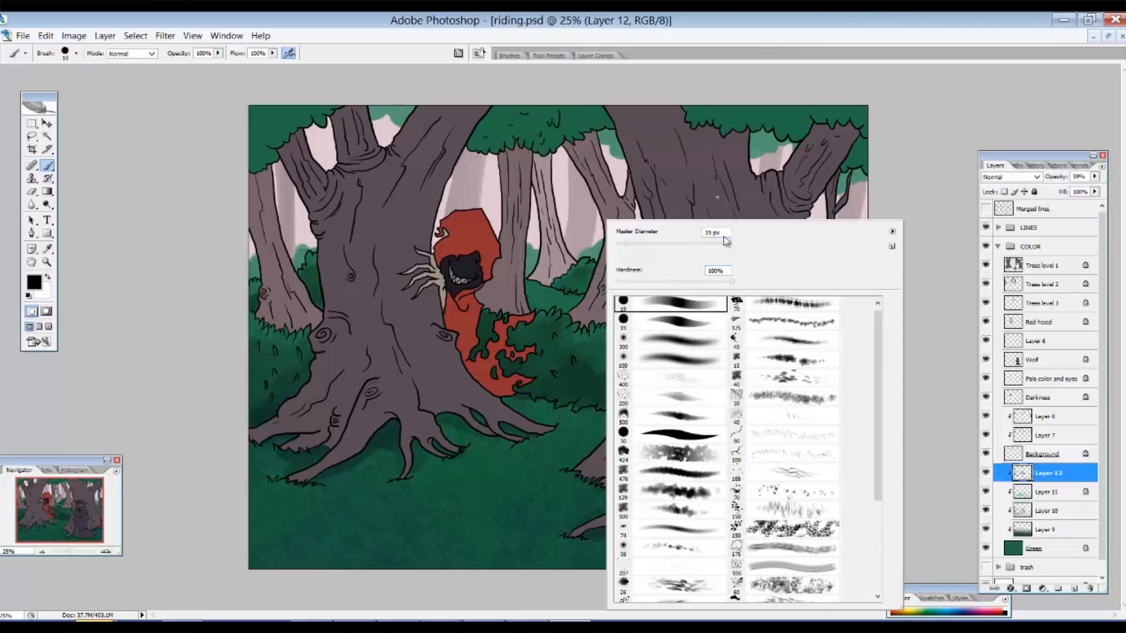
{"action": "left_click", "coordinate": [787, 35]}
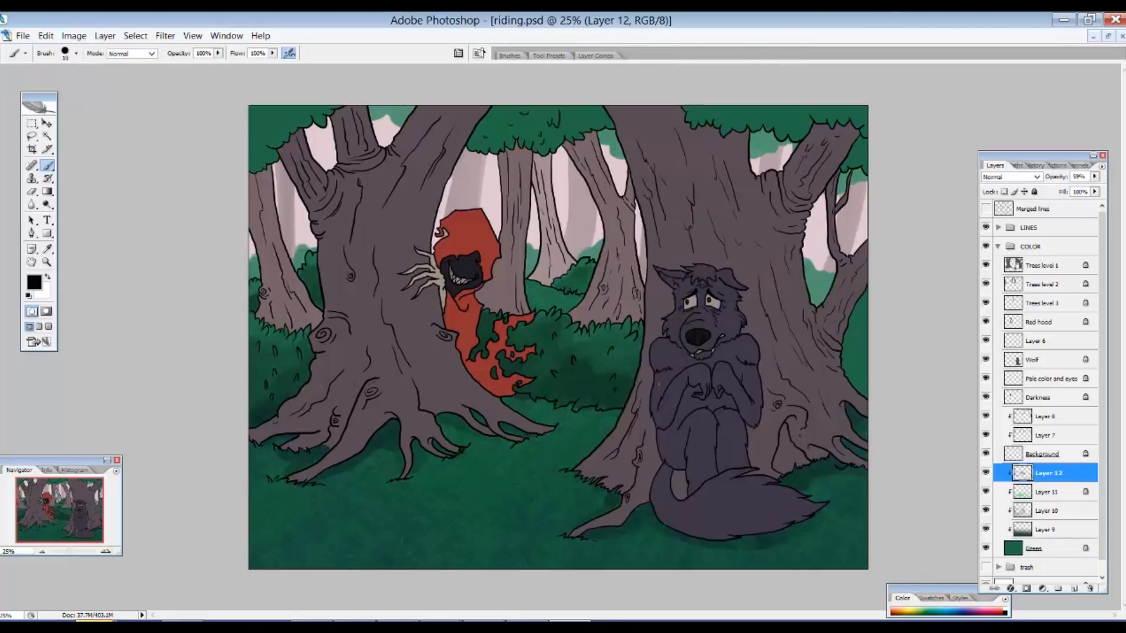
{"action": "left_click", "coordinate": [33, 287]}
{"action": "left_click", "coordinate": [329, 486]}
{"action": "left_click", "coordinate": [698, 329]}
{"action": "left_click", "coordinate": [855, 264]}
{"action": "left_click", "coordinate": [1075, 588]}
{"action": "right_click", "coordinate": [518, 358]}
{"action": "double_click", "coordinate": [588, 497]}
{"action": "right_click", "coordinate": [459, 493]}
Paint bright green grass texture across the forest floor on Layer 13
{"action": "left_click_drag", "start_coordinate": [446, 492], "coordinate": [505, 519]}
{"action": "left_click_drag", "start_coordinate": [404, 499], "coordinate": [393, 532]}
{"action": "left_click_drag", "start_coordinate": [357, 496], "coordinate": [302, 522]}
{"action": "left_click_drag", "start_coordinate": [455, 554], "coordinate": [566, 522]}
{"action": "left_click_drag", "start_coordinate": [328, 537], "coordinate": [449, 553]}
{"action": "left_click_drag", "start_coordinate": [523, 561], "coordinate": [719, 556]}
{"action": "left_click_drag", "start_coordinate": [832, 548], "coordinate": [860, 504]}
{"action": "left_click_drag", "start_coordinate": [574, 498], "coordinate": [469, 531]}
{"action": "left_click_drag", "start_coordinate": [422, 534], "coordinate": [343, 542]}
{"action": "left_click_drag", "start_coordinate": [375, 499], "coordinate": [287, 495]}
{"action": "left_click_drag", "start_coordinate": [595, 433], "coordinate": [552, 448]}
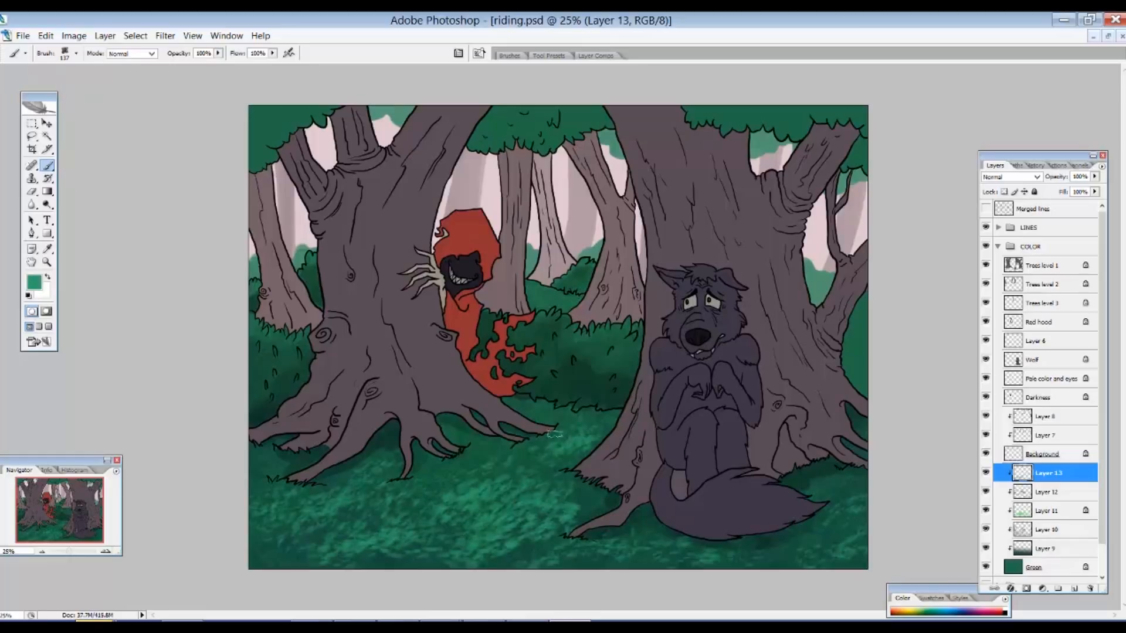
Extend the green texture between the roots and over the bushes, reducing the brush size for the small distant ones
{"action": "left_click_drag", "start_coordinate": [474, 432], "coordinate": [498, 451]}
{"action": "left_click_drag", "start_coordinate": [613, 333], "coordinate": [593, 354]}
{"action": "left_click_drag", "start_coordinate": [633, 349], "coordinate": [623, 380]}
{"action": "left_click_drag", "start_coordinate": [290, 352], "coordinate": [267, 368]}
{"action": "left_click_drag", "start_coordinate": [587, 264], "coordinate": [578, 281]}
{"action": "key", "text": "ctrl+z"}
{"action": "right_click", "coordinate": [612, 258]}
{"action": "left_click_drag", "start_coordinate": [683, 257], "coordinate": [666, 257]}
{"action": "left_click_drag", "start_coordinate": [586, 268], "coordinate": [573, 280]}
{"action": "left_click_drag", "start_coordinate": [310, 261], "coordinate": [311, 292]}
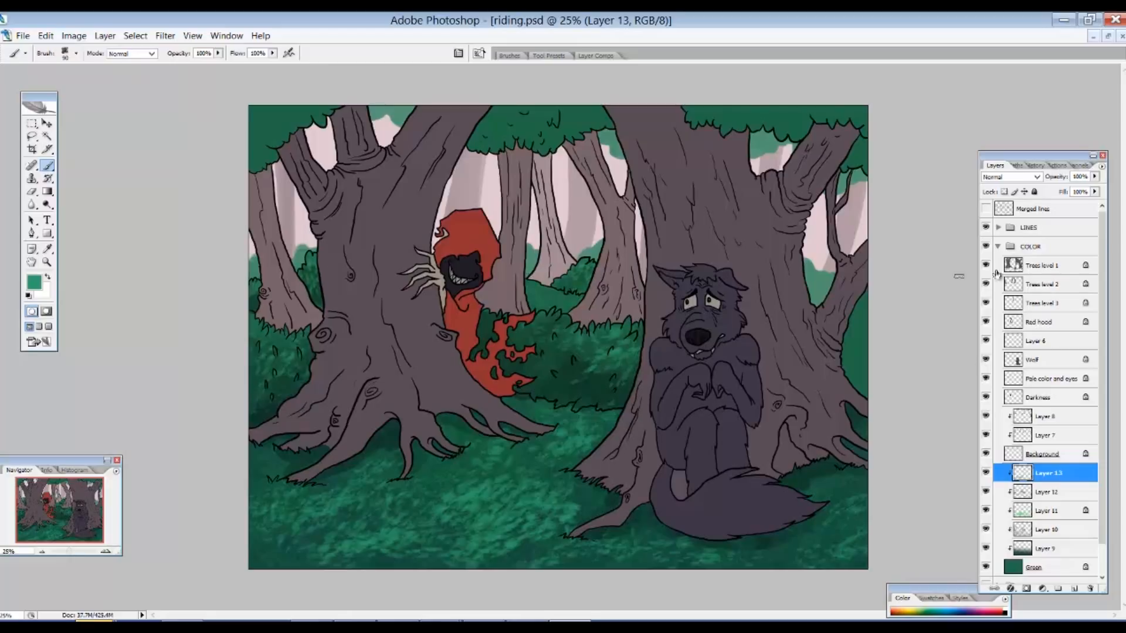
Add a new layer clipped above Layer 8
{"action": "left_click", "coordinate": [997, 471], "text": "ctrl"}
{"action": "left_click_drag", "start_coordinate": [1101, 431], "coordinate": [1100, 408]}
{"action": "left_click", "coordinate": [1047, 416]}
{"action": "left_click", "coordinate": [1074, 588]}
{"action": "key", "text": "ctrl+alt+g"}
Sample greens from the bushes and paint leafy texture on the bush at the canvas's right edge on Layer 14
{"action": "left_click", "coordinate": [579, 402], "text": "alt"}
{"action": "left_click_drag", "start_coordinate": [863, 342], "coordinate": [847, 379]}
{"action": "left_click_drag", "start_coordinate": [865, 369], "coordinate": [854, 391]}
{"action": "left_click_drag", "start_coordinate": [865, 329], "coordinate": [849, 352]}
{"action": "left_click", "coordinate": [610, 346], "text": "alt"}
{"action": "left_click_drag", "start_coordinate": [864, 298], "coordinate": [851, 314]}
{"action": "left_click_drag", "start_coordinate": [862, 324], "coordinate": [848, 340]}
{"action": "left_click_drag", "start_coordinate": [859, 348], "coordinate": [849, 384]}
{"action": "left_click", "coordinate": [612, 382], "text": "alt"}
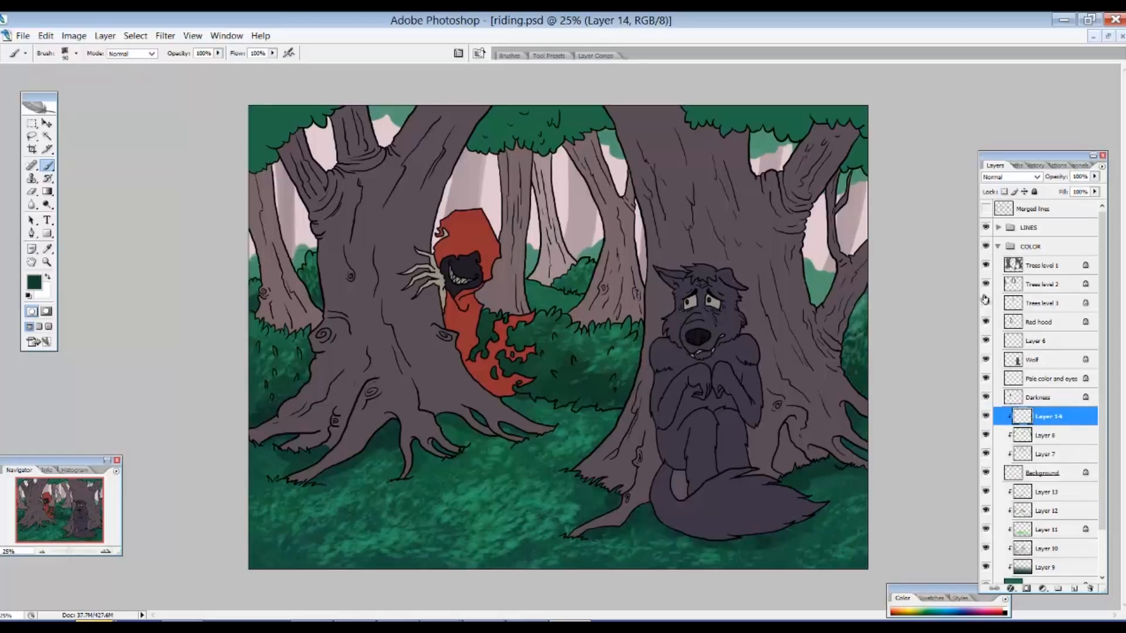
Set a new foreground color for the faint distant trunks and choose a textured brush from the presets
{"action": "left_click", "coordinate": [34, 282]}
{"action": "left_click", "coordinate": [607, 202]}
{"action": "left_click", "coordinate": [849, 265]}
{"action": "right_click", "coordinate": [623, 220]}
{"action": "left_click", "coordinate": [695, 320]}
{"action": "left_click", "coordinate": [689, 577]}
{"action": "key", "text": "Return"}
Paint vertical bark texture on the faint distant trunks, sampling the trunk color as needed
{"action": "left_click_drag", "start_coordinate": [588, 214], "coordinate": [588, 246]}
{"action": "left_click_drag", "start_coordinate": [579, 176], "coordinate": [579, 221]}
{"action": "left_click_drag", "start_coordinate": [579, 246], "coordinate": [579, 263]}
{"action": "left_click_drag", "start_coordinate": [590, 202], "coordinate": [589, 249]}
{"action": "mouse_move", "coordinate": [473, 153]}
{"action": "left_mouse_down"}
{"action": "mouse_move", "coordinate": [474, 206]}
{"action": "mouse_move", "coordinate": [467, 194]}
{"action": "left_mouse_up"}
{"action": "left_click_drag", "start_coordinate": [456, 157], "coordinate": [455, 188]}
{"action": "left_click_drag", "start_coordinate": [851, 186], "coordinate": [846, 228]}
{"action": "left_click_drag", "start_coordinate": [856, 183], "coordinate": [828, 274]}
{"action": "left_click_drag", "start_coordinate": [282, 167], "coordinate": [291, 254]}
{"action": "left_click", "coordinate": [287, 217], "text": "alt"}
{"action": "left_click_drag", "start_coordinate": [590, 212], "coordinate": [572, 260]}
Sample green and dab leafy texture onto the pale distant bushes
{"action": "left_click", "coordinate": [588, 263], "text": "alt"}
{"action": "left_click_drag", "start_coordinate": [529, 258], "coordinate": [529, 271]}
{"action": "left_click_drag", "start_coordinate": [530, 269], "coordinate": [529, 276]}
{"action": "left_click_drag", "start_coordinate": [809, 267], "coordinate": [821, 301]}
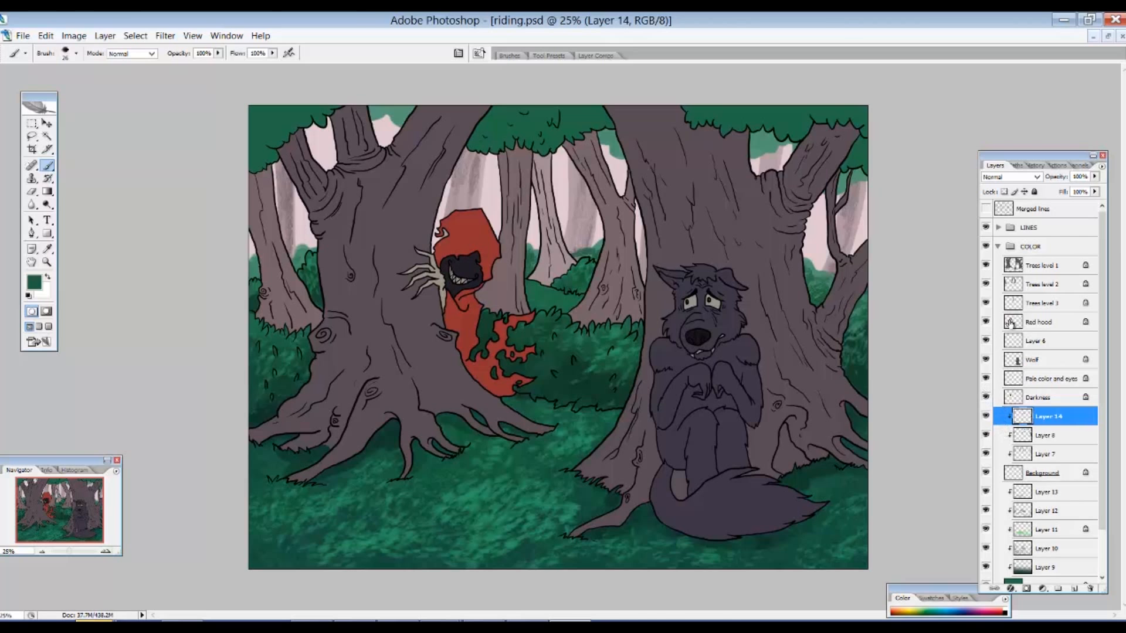
Add a new layer clipped to Trees level 1, enlarge the brush, and undo a green test stroke on the right trunk
{"action": "left_click", "coordinate": [1031, 268]}
{"action": "left_click", "coordinate": [1074, 588]}
{"action": "left_click", "coordinate": [1004, 275], "text": "alt"}
{"action": "right_click", "coordinate": [440, 224]}
{"action": "left_click_drag", "start_coordinate": [458, 274], "coordinate": [469, 274]}
{"action": "left_click_drag", "start_coordinate": [664, 119], "coordinate": [703, 268]}
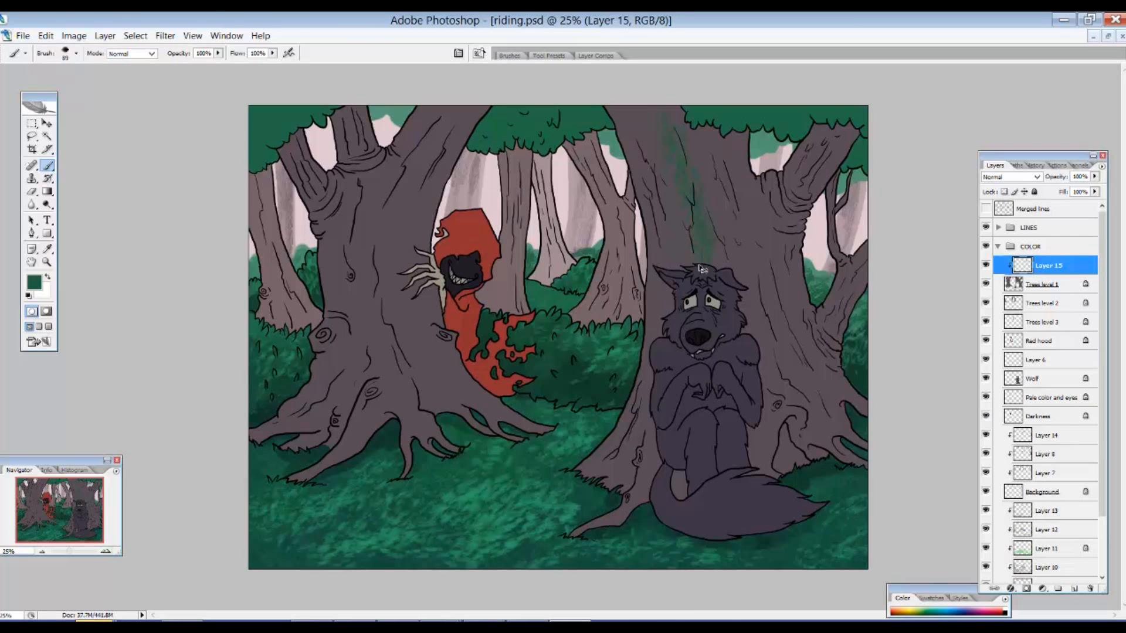
{"action": "key", "text": "ctrl+z"}
Set the foreground to a lighter greyish purple, start bark strokes on the right trunk, and adjust the brush
{"action": "left_click", "coordinate": [34, 282]}
{"action": "left_click", "coordinate": [376, 258]}
{"action": "left_click", "coordinate": [609, 326]}
{"action": "left_click", "coordinate": [854, 264]}
{"action": "mouse_move", "coordinate": [641, 120]}
{"action": "left_mouse_down"}
{"action": "mouse_move", "coordinate": [660, 192]}
{"action": "mouse_move", "coordinate": [706, 254]}
{"action": "left_mouse_up"}
{"action": "right_click", "coordinate": [708, 190]}
{"action": "left_click", "coordinate": [792, 214]}
Paint light bark texture down the trunks, branches and roots of both large trees on Layer 15
{"action": "mouse_move", "coordinate": [697, 139]}
{"action": "left_mouse_down"}
{"action": "mouse_move", "coordinate": [724, 247]}
{"action": "mouse_move", "coordinate": [821, 431]}
{"action": "left_mouse_up"}
{"action": "left_click_drag", "start_coordinate": [660, 220], "coordinate": [639, 486]}
{"action": "left_click_drag", "start_coordinate": [411, 146], "coordinate": [387, 357]}
{"action": "left_click_drag", "start_coordinate": [411, 282], "coordinate": [481, 422]}
{"action": "left_click_drag", "start_coordinate": [345, 175], "coordinate": [352, 287]}
{"action": "left_click_drag", "start_coordinate": [343, 340], "coordinate": [311, 405]}
{"action": "left_click_drag", "start_coordinate": [357, 236], "coordinate": [465, 121]}
Set the foreground to dark purple and paint dark bark texture over the right tree and the left tree's lower trunk
{"action": "left_click", "coordinate": [34, 282]}
{"action": "left_click", "coordinate": [611, 367]}
{"action": "left_click", "coordinate": [612, 394]}
{"action": "left_click", "coordinate": [854, 264]}
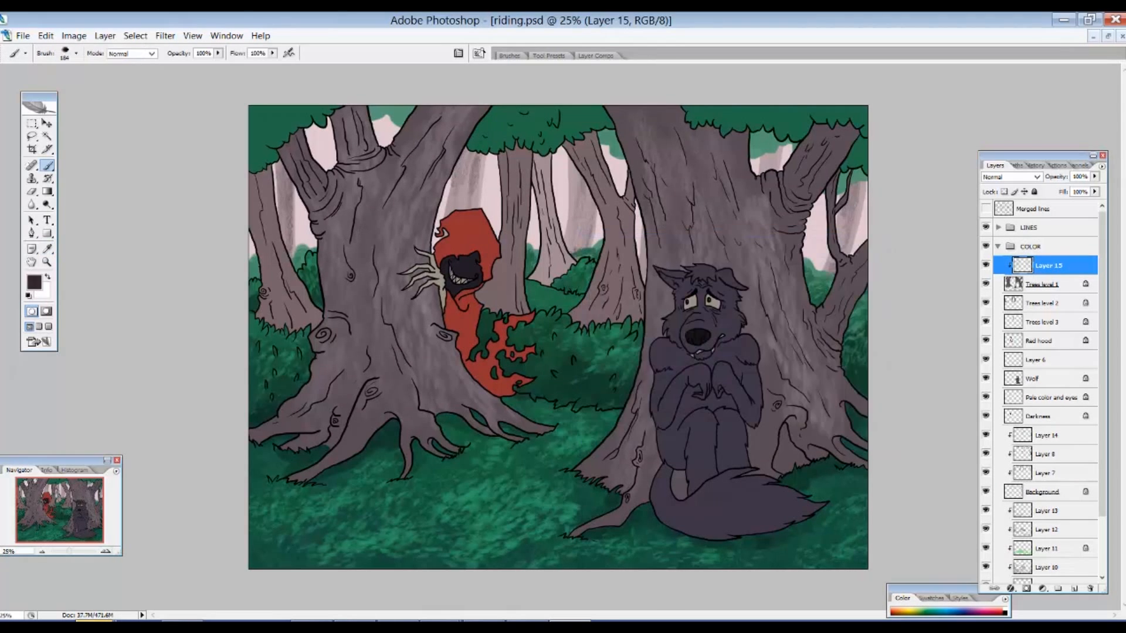
{"action": "left_click_drag", "start_coordinate": [686, 132], "coordinate": [730, 270]}
{"action": "left_click_drag", "start_coordinate": [740, 270], "coordinate": [761, 454]}
{"action": "left_click_drag", "start_coordinate": [762, 334], "coordinate": [782, 440]}
{"action": "left_click_drag", "start_coordinate": [847, 129], "coordinate": [815, 167]}
{"action": "left_click_drag", "start_coordinate": [652, 444], "coordinate": [604, 520]}
{"action": "left_click_drag", "start_coordinate": [356, 317], "coordinate": [330, 402]}
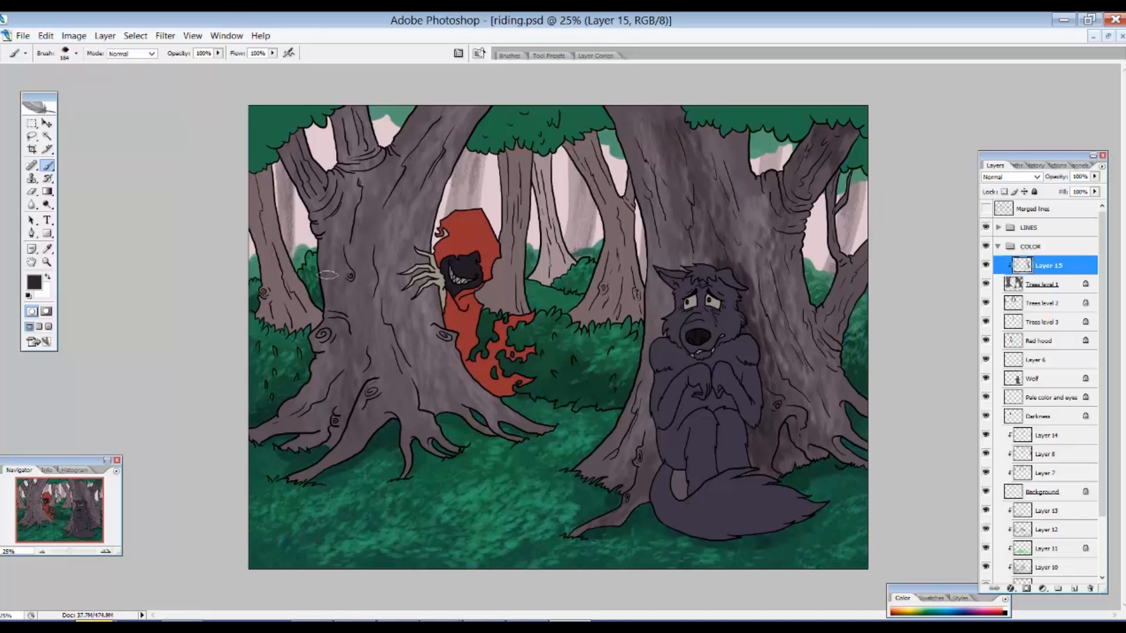
Choose another brush preset and add more dark bark strokes across the two large trees
{"action": "right_click", "coordinate": [474, 221]}
{"action": "left_click", "coordinate": [492, 321]}
{"action": "left_click_drag", "start_coordinate": [364, 112], "coordinate": [844, 480]}
{"action": "left_click_drag", "start_coordinate": [774, 333], "coordinate": [774, 270]}
Sample a bark tone, change the brush preset, and add a new layer clipped above Layer 15
{"action": "left_click", "coordinate": [769, 193], "text": "alt"}
{"action": "right_click", "coordinate": [764, 196]}
{"action": "left_click", "coordinate": [797, 236]}
{"action": "key", "text": "Return"}
{"action": "left_click", "coordinate": [1075, 589]}
{"action": "key", "text": "ctrl+alt+g"}
Sample bark tones and paint shading on the right tree around the wolf on Layer 16, changing the brush preset
{"action": "left_click", "coordinate": [749, 170], "text": "alt"}
{"action": "mouse_move", "coordinate": [741, 133]}
{"action": "left_mouse_down"}
{"action": "mouse_move", "coordinate": [751, 167]}
{"action": "mouse_move", "coordinate": [787, 207]}
{"action": "left_mouse_up"}
{"action": "left_click_drag", "start_coordinate": [764, 149], "coordinate": [764, 212]}
{"action": "key", "text": "b"}
{"action": "left_click", "coordinate": [762, 112], "text": "alt"}
{"action": "right_click", "coordinate": [800, 127]}
{"action": "left_click", "coordinate": [834, 155]}
{"action": "key", "text": "Return"}
{"action": "mouse_move", "coordinate": [793, 149]}
{"action": "left_mouse_down"}
{"action": "mouse_move", "coordinate": [808, 234]}
{"action": "mouse_move", "coordinate": [855, 275]}
{"action": "left_mouse_up"}
{"action": "mouse_move", "coordinate": [881, 249]}
{"action": "left_mouse_down"}
{"action": "mouse_move", "coordinate": [910, 253]}
{"action": "mouse_move", "coordinate": [876, 238]}
{"action": "mouse_move", "coordinate": [935, 158]}
{"action": "mouse_move", "coordinate": [915, 140]}
{"action": "left_mouse_up"}
{"action": "mouse_move", "coordinate": [660, 89]}
{"action": "left_mouse_down"}
{"action": "mouse_move", "coordinate": [720, 298]}
{"action": "mouse_move", "coordinate": [740, 291]}
{"action": "left_mouse_up"}
{"action": "left_click", "coordinate": [737, 293], "text": "alt"}
{"action": "mouse_move", "coordinate": [717, 326]}
{"action": "left_mouse_down"}
{"action": "mouse_move", "coordinate": [714, 228]}
{"action": "mouse_move", "coordinate": [714, 244]}
{"action": "left_mouse_up"}
Sample the dark bark tone and set up a round 63 px brush with 63% hardness
{"action": "left_click", "coordinate": [859, 276], "text": "alt"}
{"action": "right_click", "coordinate": [868, 282]}
{"action": "left_click", "coordinate": [873, 308]}
{"action": "left_click", "coordinate": [873, 249]}
{"action": "left_click", "coordinate": [781, 20]}
{"action": "left_click_drag", "start_coordinate": [838, 261], "coordinate": [842, 226]}
{"action": "right_click", "coordinate": [846, 206]}
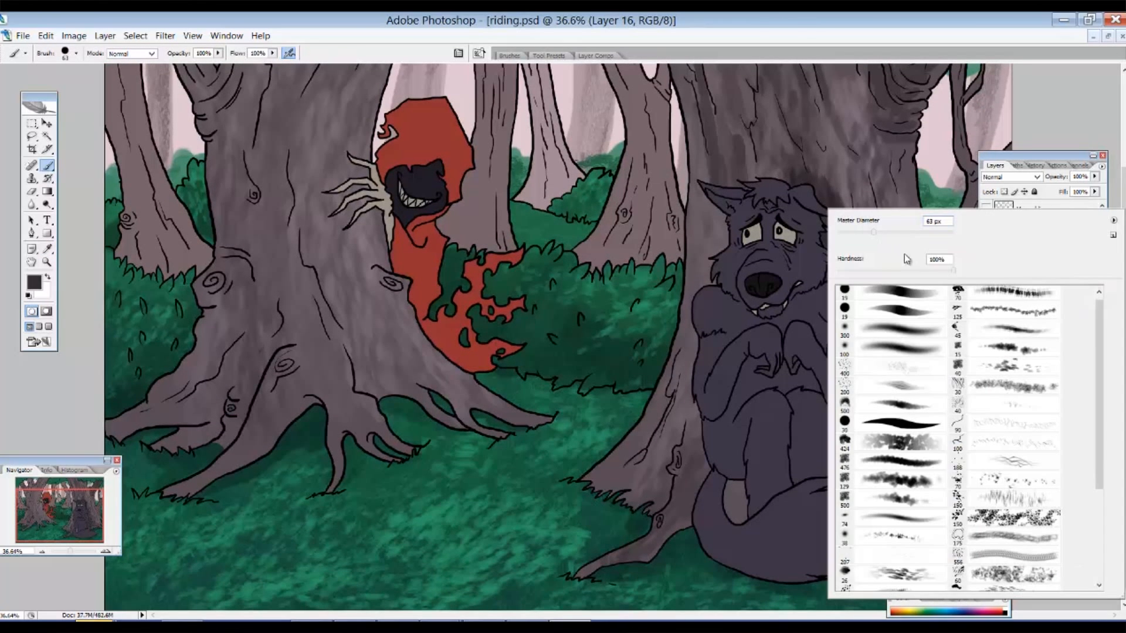
{"action": "left_click", "coordinate": [838, 25]}
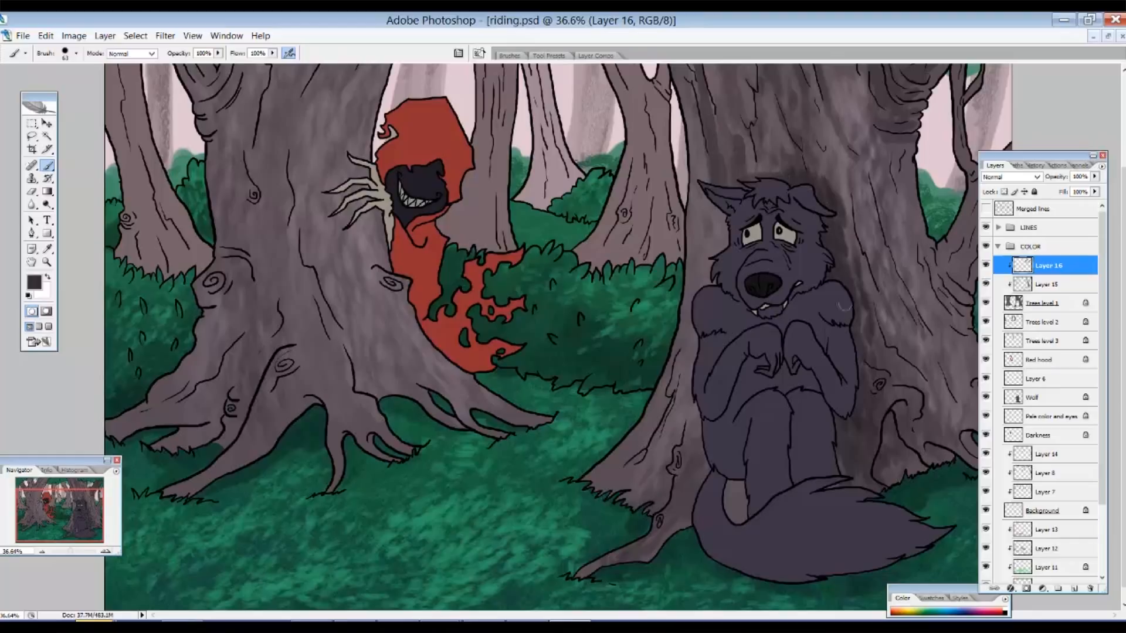
Paint the wolf's cast shadow on the right trunk beside its shoulder, around its head and inside the tail gap
{"action": "left_click_drag", "start_coordinate": [859, 317], "coordinate": [854, 323]}
{"action": "left_click_drag", "start_coordinate": [835, 444], "coordinate": [848, 448]}
{"action": "mouse_move", "coordinate": [746, 481]}
{"action": "left_mouse_down"}
{"action": "mouse_move", "coordinate": [727, 505]}
{"action": "mouse_move", "coordinate": [735, 519]}
{"action": "left_mouse_up"}
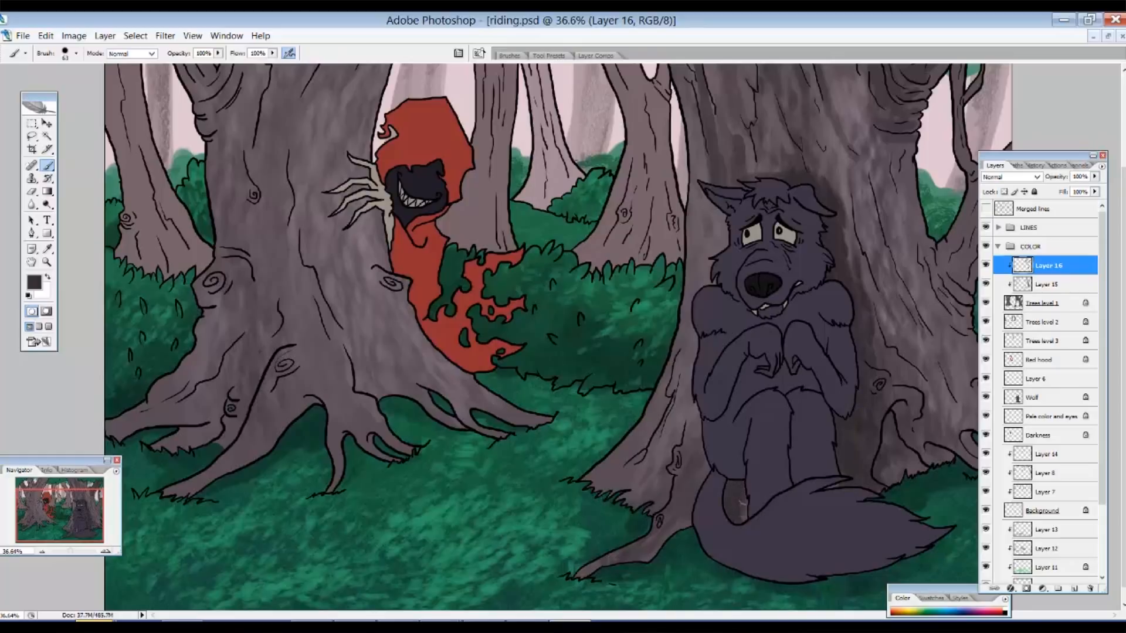
{"action": "left_click_drag", "start_coordinate": [761, 174], "coordinate": [780, 180]}
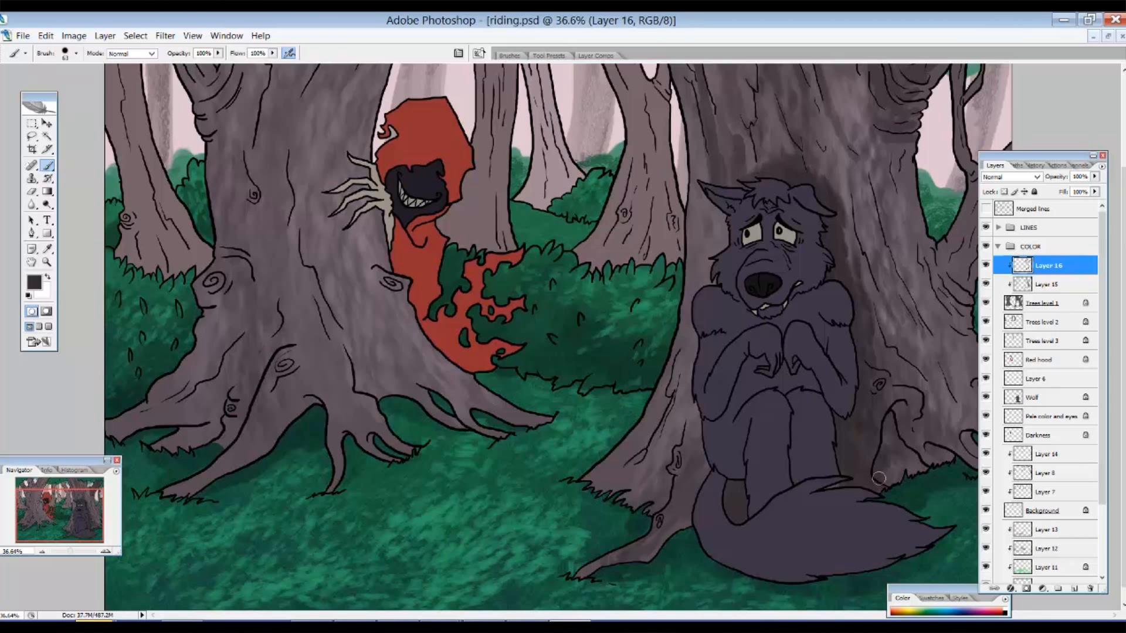
{"action": "left_click_drag", "start_coordinate": [858, 414], "coordinate": [813, 332]}
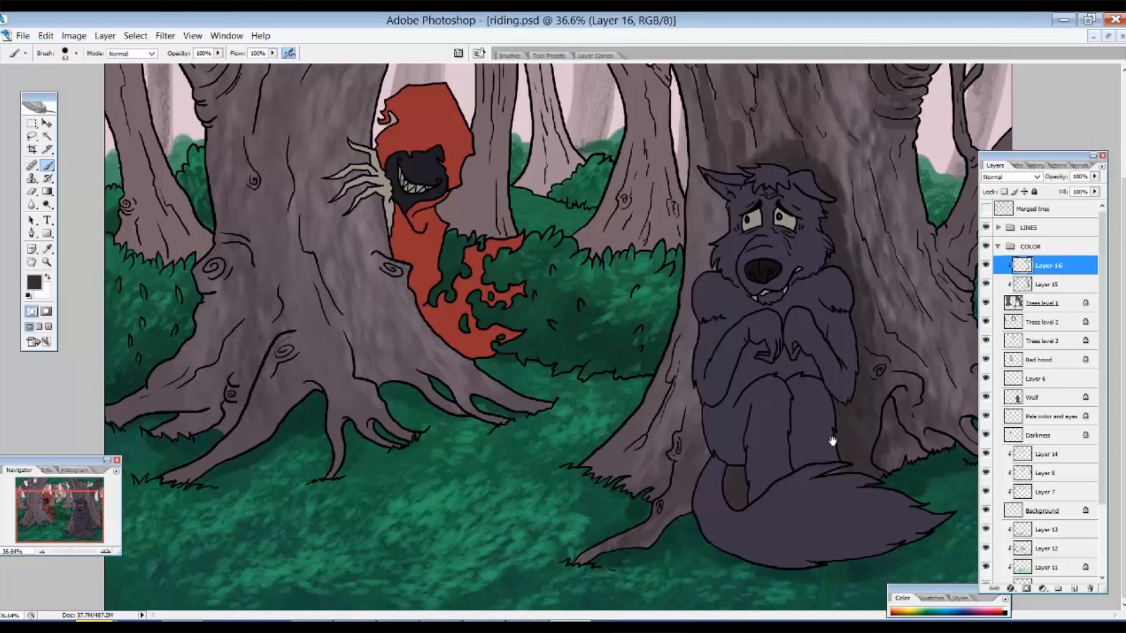
{"action": "mouse_move", "coordinate": [891, 211]}
{"action": "left_mouse_down"}
{"action": "mouse_move", "coordinate": [884, 322]}
{"action": "mouse_move", "coordinate": [873, 201]}
{"action": "mouse_move", "coordinate": [869, 291]}
{"action": "mouse_move", "coordinate": [881, 237]}
{"action": "left_mouse_up"}
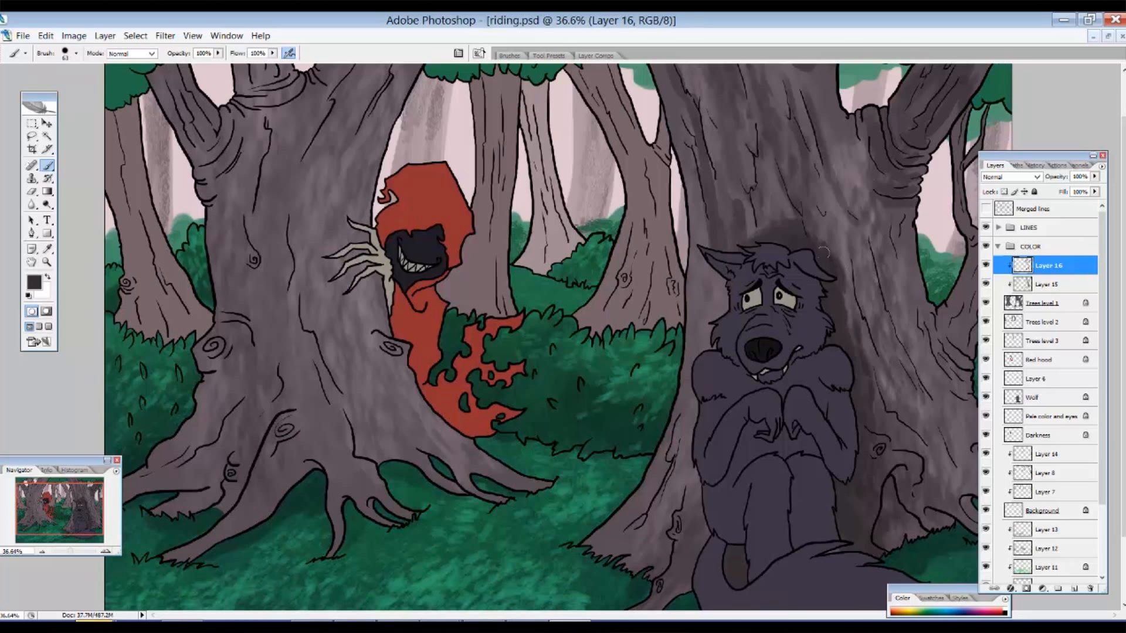
{"action": "left_click_drag", "start_coordinate": [818, 268], "coordinate": [818, 321]}
{"action": "left_click_drag", "start_coordinate": [804, 363], "coordinate": [812, 397]}
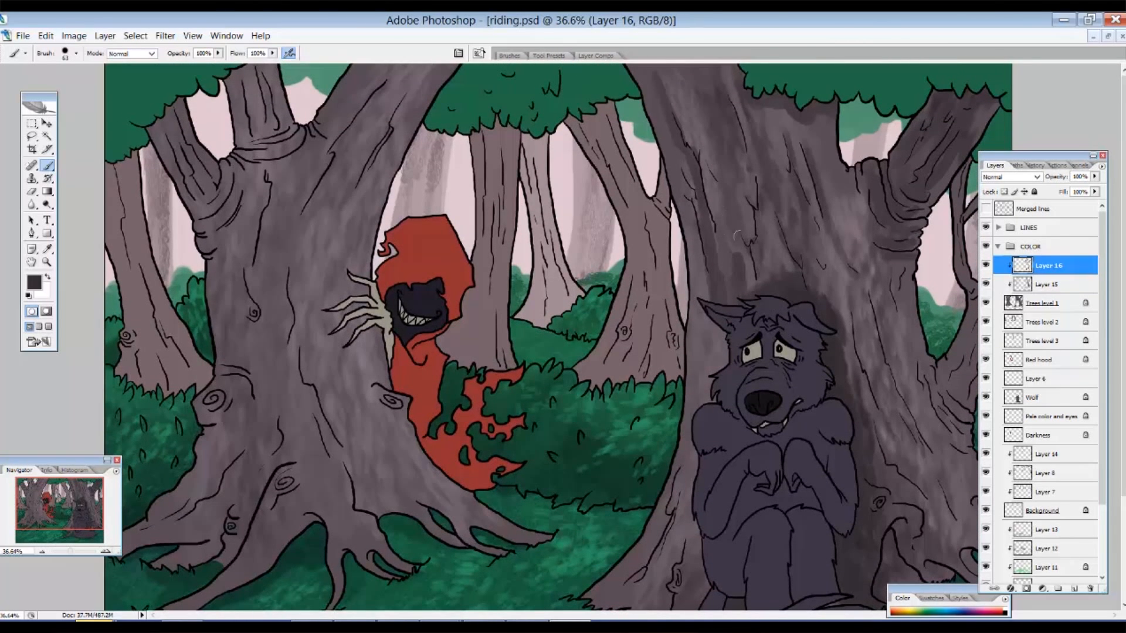
Paint dark shading down the left trunk and along its upper branches on Layer 16, varying the round brush size
{"action": "right_click", "coordinate": [264, 189]}
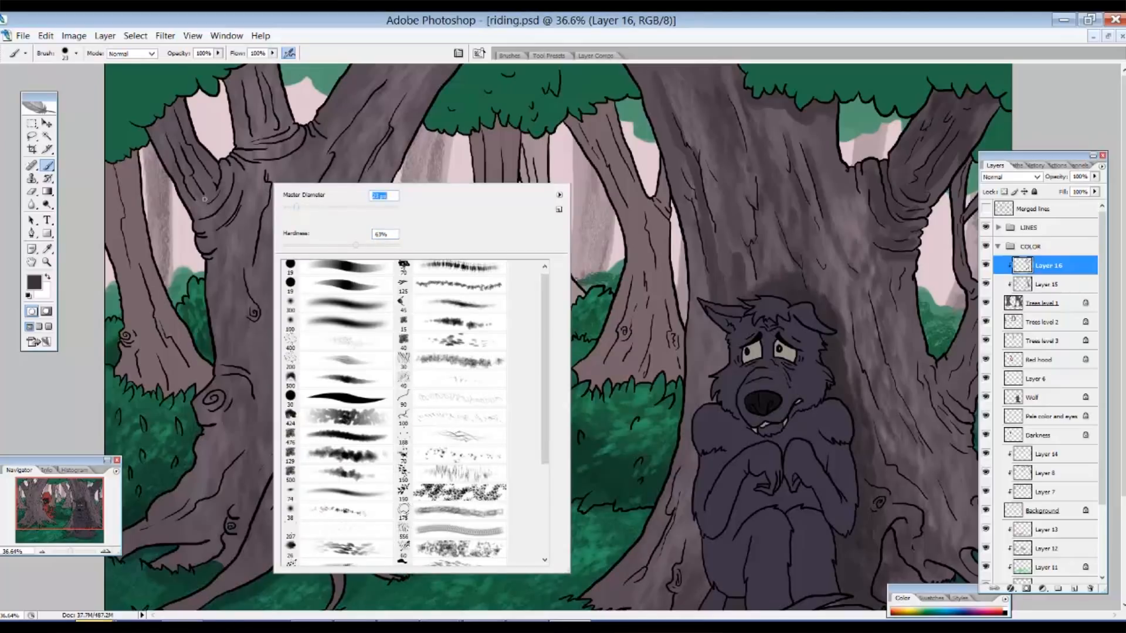
{"action": "left_click", "coordinate": [205, 201]}
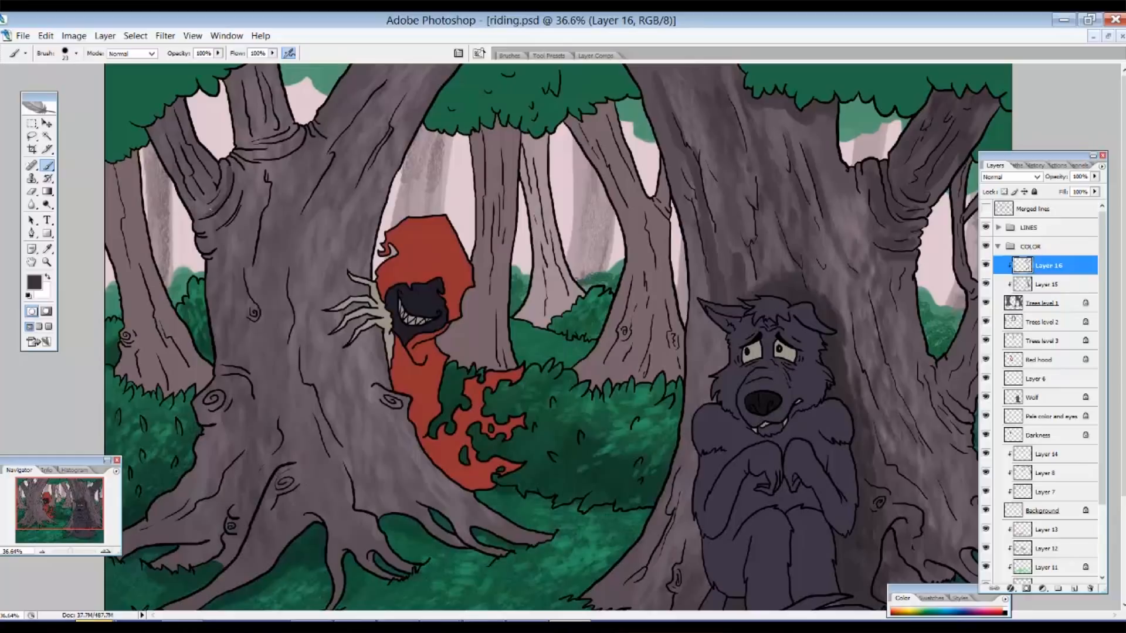
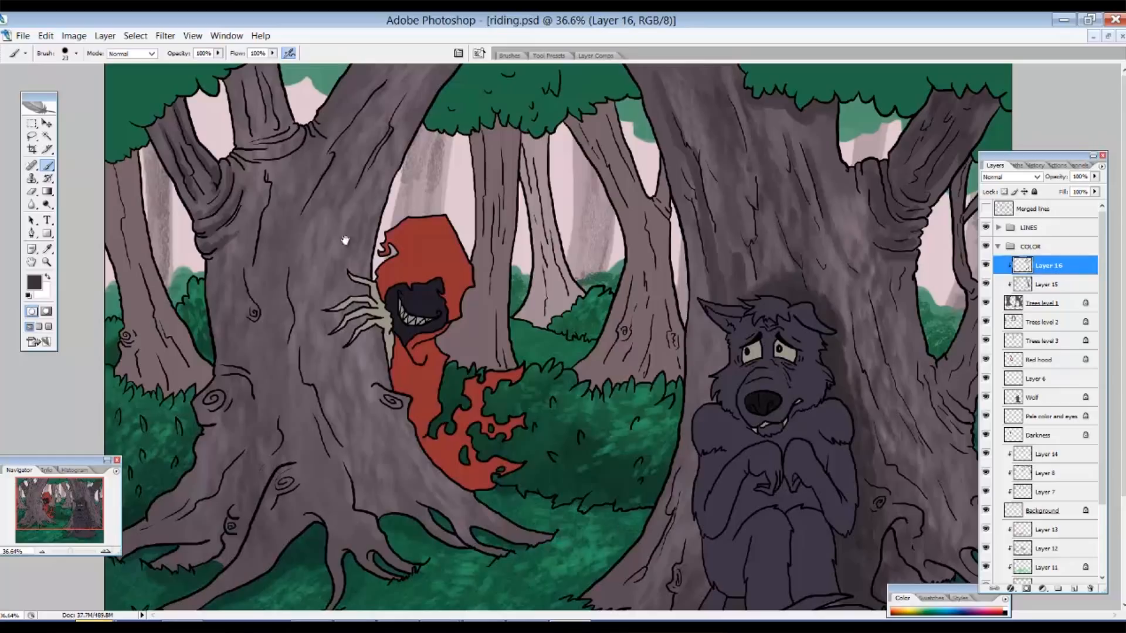
{"action": "right_click", "coordinate": [275, 184]}
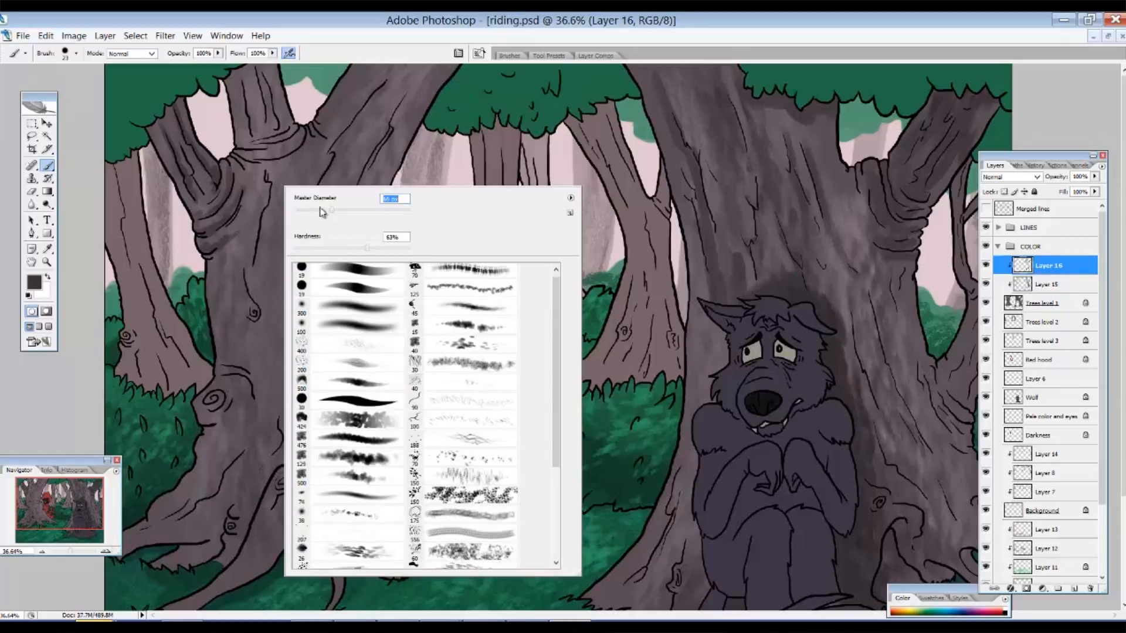
{"action": "mouse_move", "coordinate": [267, 178]}
{"action": "left_mouse_down"}
{"action": "mouse_move", "coordinate": [273, 202]}
{"action": "mouse_move", "coordinate": [258, 256]}
{"action": "mouse_move", "coordinate": [272, 324]}
{"action": "mouse_move", "coordinate": [285, 326]}
{"action": "mouse_move", "coordinate": [302, 405]}
{"action": "mouse_move", "coordinate": [328, 437]}
{"action": "mouse_move", "coordinate": [346, 498]}
{"action": "left_mouse_up"}
{"action": "left_click_drag", "start_coordinate": [243, 76], "coordinate": [258, 135]}
{"action": "right_click", "coordinate": [285, 103]}
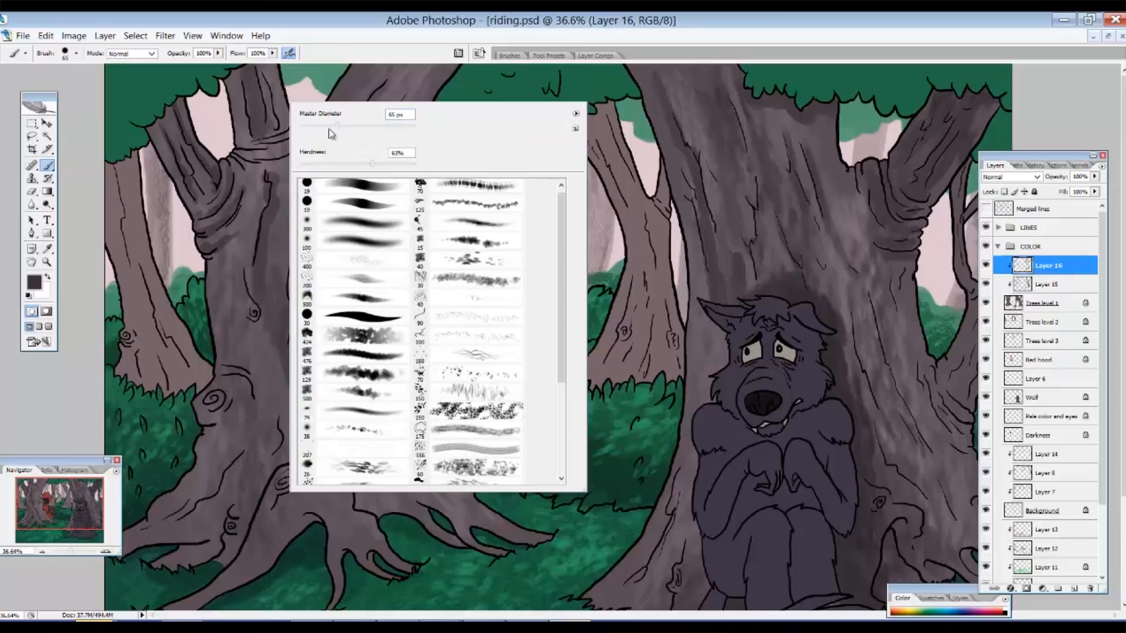
{"action": "left_click_drag", "start_coordinate": [270, 81], "coordinate": [275, 110]}
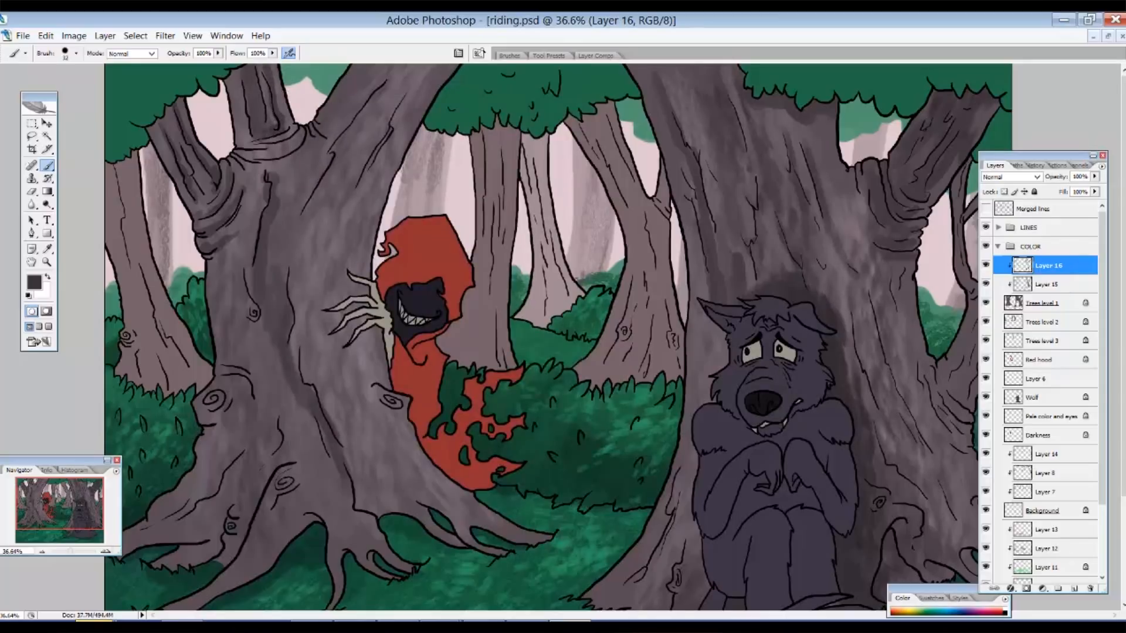
{"action": "left_click_drag", "start_coordinate": [330, 133], "coordinate": [414, 66]}
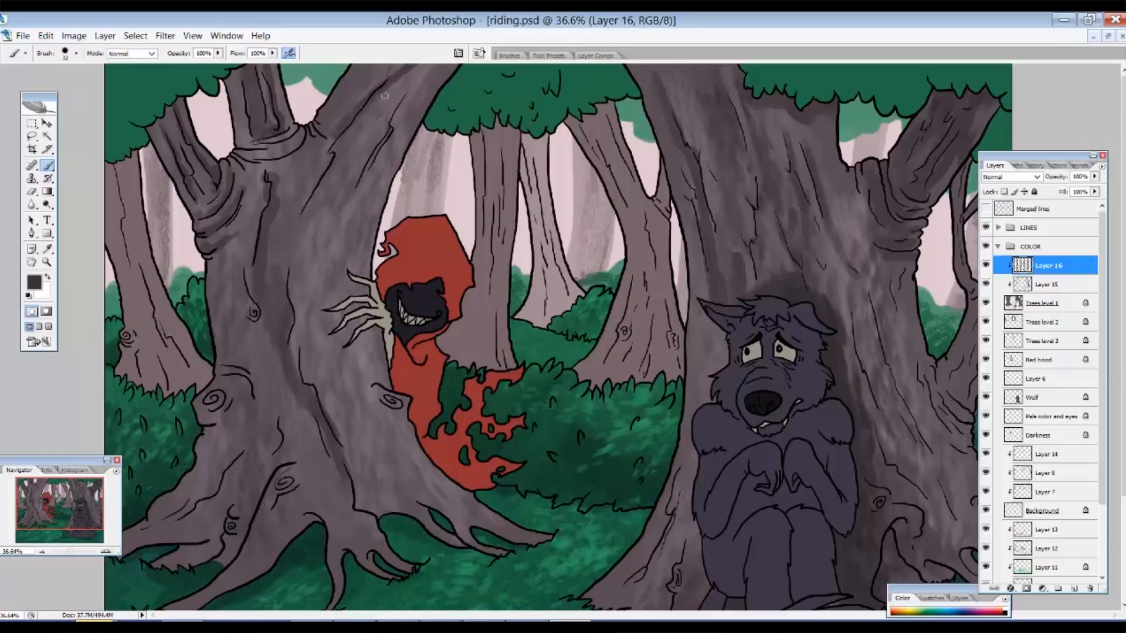
{"action": "left_click_drag", "start_coordinate": [376, 140], "coordinate": [344, 258]}
Paint the clawed hand's cast shadow on the left trunk, around and beneath the fingers, cleaning up with the Eraser
{"action": "key", "text": "e"}
{"action": "mouse_move", "coordinate": [362, 312]}
{"action": "left_mouse_down"}
{"action": "mouse_move", "coordinate": [341, 332]}
{"action": "mouse_move", "coordinate": [341, 312]}
{"action": "mouse_move", "coordinate": [285, 328]}
{"action": "left_mouse_up"}
{"action": "key", "text": "b"}
{"action": "key", "text": "e"}
{"action": "key", "text": "b"}
{"action": "mouse_move", "coordinate": [371, 294]}
{"action": "left_mouse_down"}
{"action": "mouse_move", "coordinate": [319, 314]}
{"action": "mouse_move", "coordinate": [330, 312]}
{"action": "left_mouse_up"}
{"action": "mouse_move", "coordinate": [362, 320]}
{"action": "left_mouse_down"}
{"action": "mouse_move", "coordinate": [340, 331]}
{"action": "mouse_move", "coordinate": [385, 381]}
{"action": "mouse_move", "coordinate": [378, 351]}
{"action": "left_mouse_up"}
{"action": "right_click", "coordinate": [388, 358]}
{"action": "left_click_drag", "start_coordinate": [429, 260], "coordinate": [435, 260]}
{"action": "left_click_drag", "start_coordinate": [374, 330], "coordinate": [366, 384]}
{"action": "left_click_drag", "start_coordinate": [352, 340], "coordinate": [378, 383]}
{"action": "left_click_drag", "start_coordinate": [373, 298], "coordinate": [349, 288]}
Paint the red cloak's cast shadow along the left trunk's edge below the knot
{"action": "mouse_move", "coordinate": [399, 399]}
{"action": "left_mouse_down"}
{"action": "mouse_move", "coordinate": [418, 453]}
{"action": "mouse_move", "coordinate": [447, 483]}
{"action": "left_mouse_up"}
{"action": "left_click_drag", "start_coordinate": [414, 468], "coordinate": [387, 424]}
{"action": "left_click_drag", "start_coordinate": [440, 482], "coordinate": [468, 498]}
Resize the brush, sample a mid-dark bark tone, and paint bark streaks down the middle of the left trunk
{"action": "right_click", "coordinate": [356, 363]}
{"action": "left_click_drag", "start_coordinate": [378, 255], "coordinate": [379, 256]}
{"action": "key", "text": "Return"}
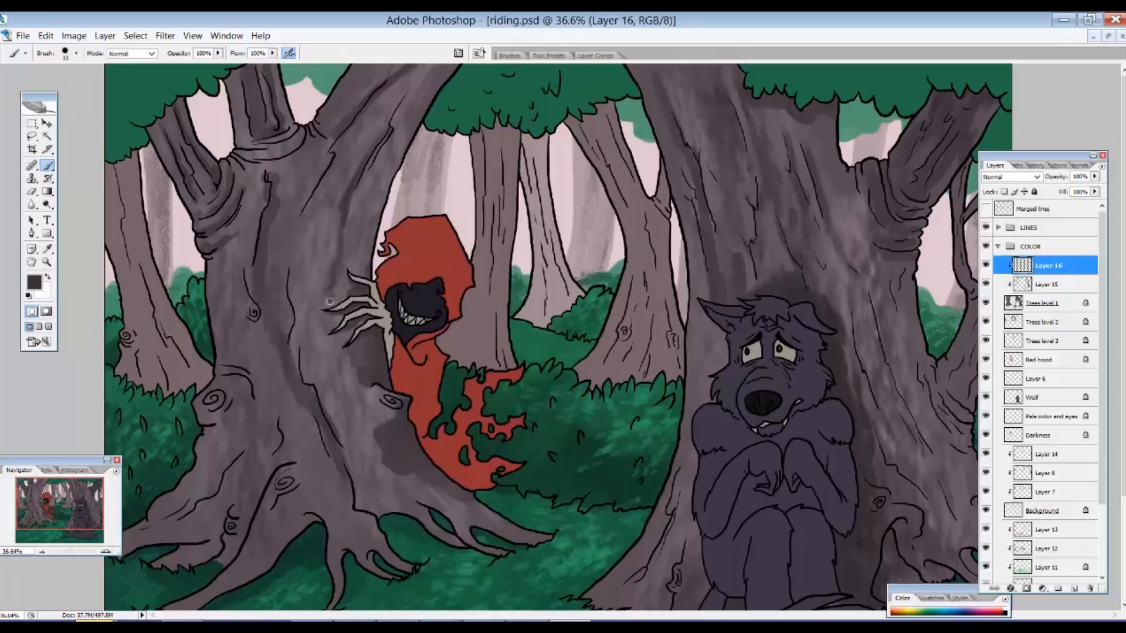
{"action": "key", "text": "i"}
{"action": "left_click", "coordinate": [297, 342], "text": "alt"}
{"action": "left_click_drag", "start_coordinate": [292, 351], "coordinate": [343, 479]}
{"action": "left_click_drag", "start_coordinate": [281, 299], "coordinate": [282, 334]}
{"action": "left_click_drag", "start_coordinate": [286, 233], "coordinate": [279, 310]}
{"action": "mouse_move", "coordinate": [281, 264]}
{"action": "left_mouse_down"}
{"action": "mouse_move", "coordinate": [276, 323]}
{"action": "mouse_move", "coordinate": [258, 299]}
{"action": "left_mouse_up"}
{"action": "left_click_drag", "start_coordinate": [274, 211], "coordinate": [260, 299]}
{"action": "key", "text": "b"}
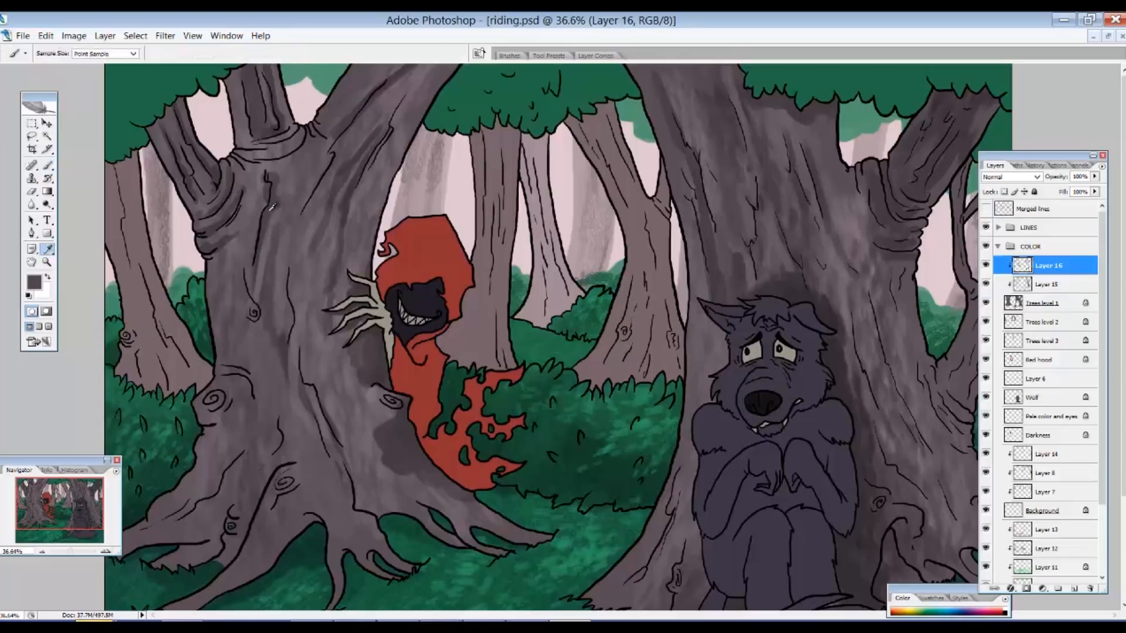
Sample bark tones and blend the cloak's shadow into the lower edge of the left trunk
{"action": "left_click", "coordinate": [397, 433], "text": "alt"}
{"action": "mouse_move", "coordinate": [397, 423]}
{"action": "left_mouse_down"}
{"action": "mouse_move", "coordinate": [408, 460]}
{"action": "mouse_move", "coordinate": [391, 460]}
{"action": "mouse_move", "coordinate": [395, 469]}
{"action": "mouse_move", "coordinate": [449, 484]}
{"action": "left_mouse_up"}
{"action": "left_click", "coordinate": [373, 419], "text": "alt"}
{"action": "left_click", "coordinate": [399, 446], "text": "alt"}
Sample a bark tone, resize the brush, and shade the area around the knot above the left tree's roots
{"action": "left_click", "coordinate": [271, 461], "text": "alt"}
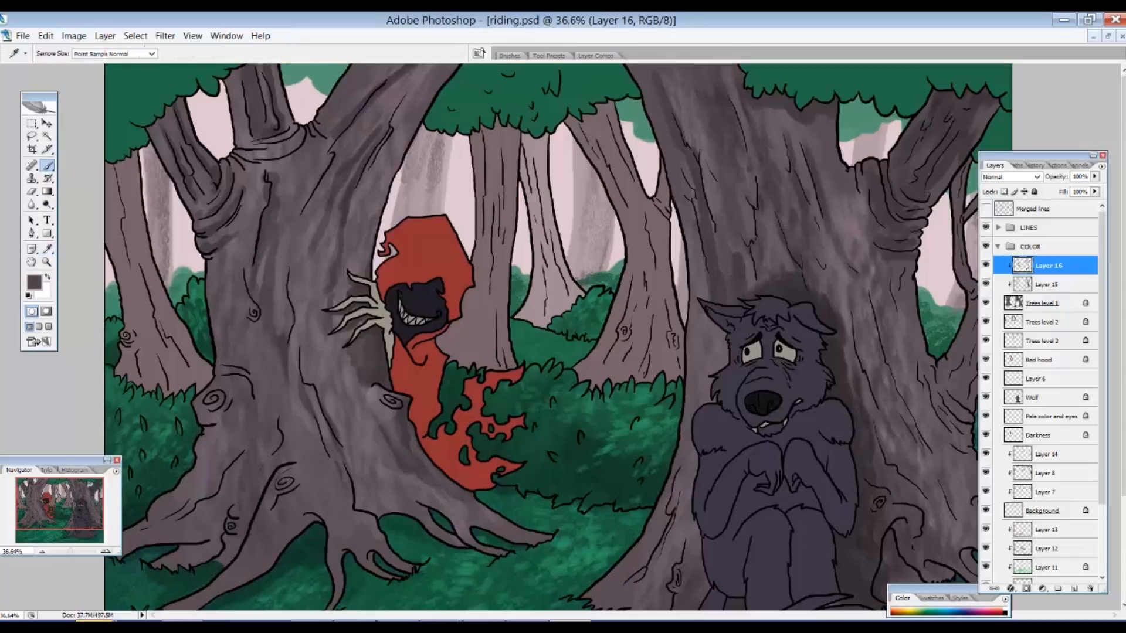
{"action": "right_click", "coordinate": [263, 463]}
{"action": "left_click_drag", "start_coordinate": [307, 253], "coordinate": [311, 253]}
{"action": "key", "text": "Return"}
{"action": "mouse_move", "coordinate": [251, 505]}
{"action": "left_mouse_down"}
{"action": "mouse_move", "coordinate": [229, 554]}
{"action": "mouse_move", "coordinate": [275, 475]}
{"action": "left_mouse_up"}
Pick a darker foreground colour and paint shadows along the left tree's outer roots and knots
{"action": "left_click", "coordinate": [35, 283]}
{"action": "left_click", "coordinate": [608, 395]}
{"action": "left_click", "coordinate": [855, 264]}
{"action": "scroll", "coordinate": [275, 474], "scroll_direction": "down", "scroll_amount": 1}
{"action": "mouse_move", "coordinate": [198, 471]}
{"action": "left_mouse_down"}
{"action": "mouse_move", "coordinate": [157, 506]}
{"action": "mouse_move", "coordinate": [207, 505]}
{"action": "mouse_move", "coordinate": [155, 536]}
{"action": "left_mouse_up"}
{"action": "left_click_drag", "start_coordinate": [235, 472], "coordinate": [216, 499]}
{"action": "mouse_move", "coordinate": [195, 473]}
{"action": "left_mouse_down"}
{"action": "mouse_move", "coordinate": [241, 429]}
{"action": "mouse_move", "coordinate": [211, 390]}
{"action": "mouse_move", "coordinate": [293, 510]}
{"action": "mouse_move", "coordinate": [245, 552]}
{"action": "left_mouse_up"}
{"action": "key", "text": "w"}
{"action": "key", "text": "e"}
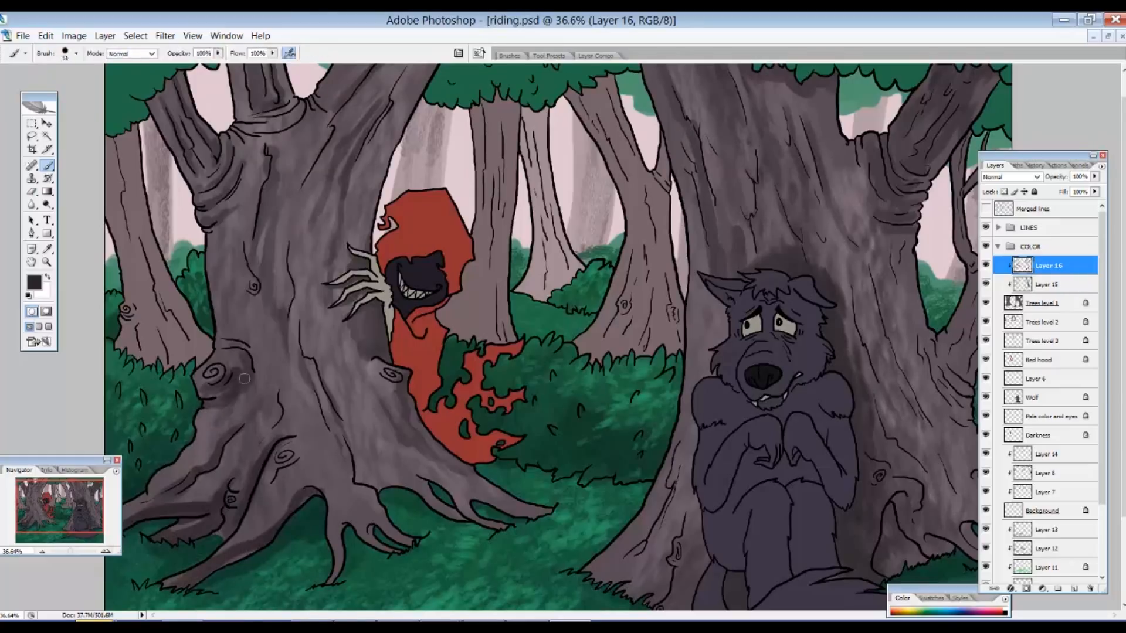
Paint dark shading on the left tree's central and right-hand roots with the 51 px brush
{"action": "right_click", "coordinate": [273, 296]}
{"action": "key", "text": "b"}
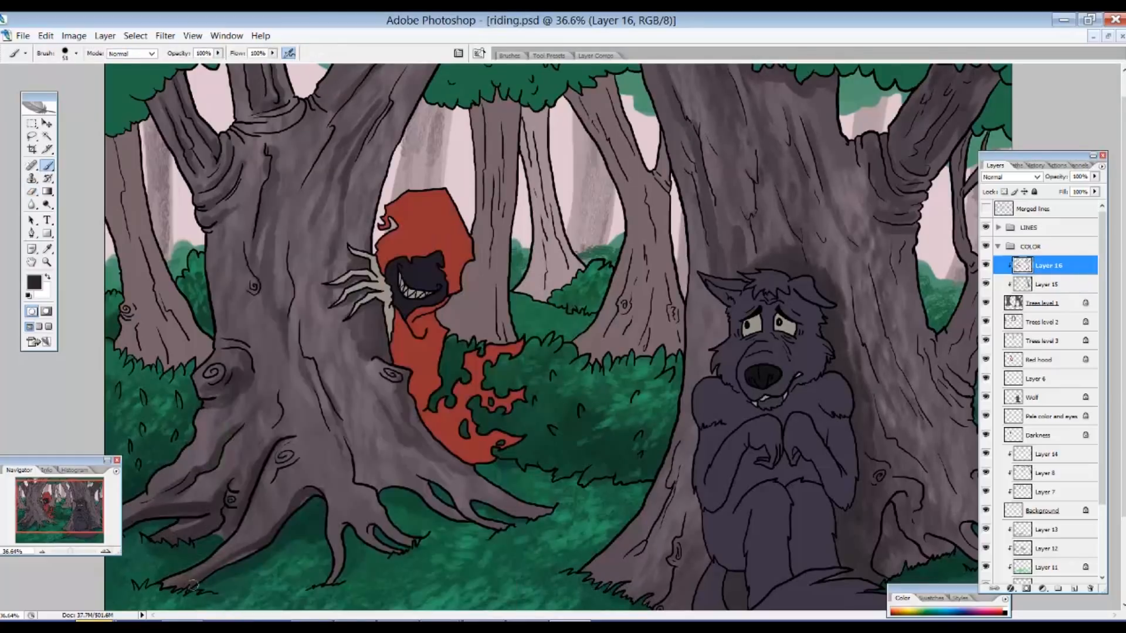
{"action": "mouse_move", "coordinate": [386, 484]}
{"action": "left_mouse_down"}
{"action": "mouse_move", "coordinate": [463, 526]}
{"action": "mouse_move", "coordinate": [396, 475]}
{"action": "mouse_move", "coordinate": [501, 528]}
{"action": "mouse_move", "coordinate": [475, 498]}
{"action": "left_mouse_up"}
{"action": "left_click_drag", "start_coordinate": [321, 426], "coordinate": [341, 568]}
{"action": "left_click_drag", "start_coordinate": [392, 475], "coordinate": [403, 515]}
{"action": "left_click_drag", "start_coordinate": [546, 405], "coordinate": [555, 334]}
Add a new layer clipped above Layer 16
{"action": "key", "text": "ctrl+minus"}
{"action": "key", "text": "ctrl+minus"}
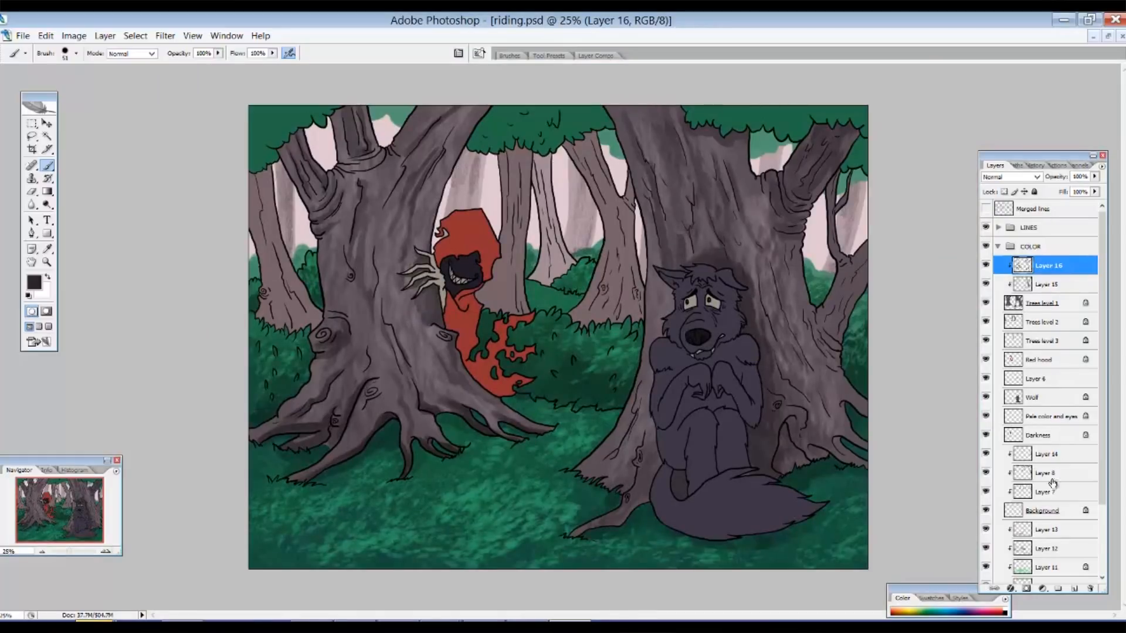
{"action": "left_click", "coordinate": [1058, 589]}
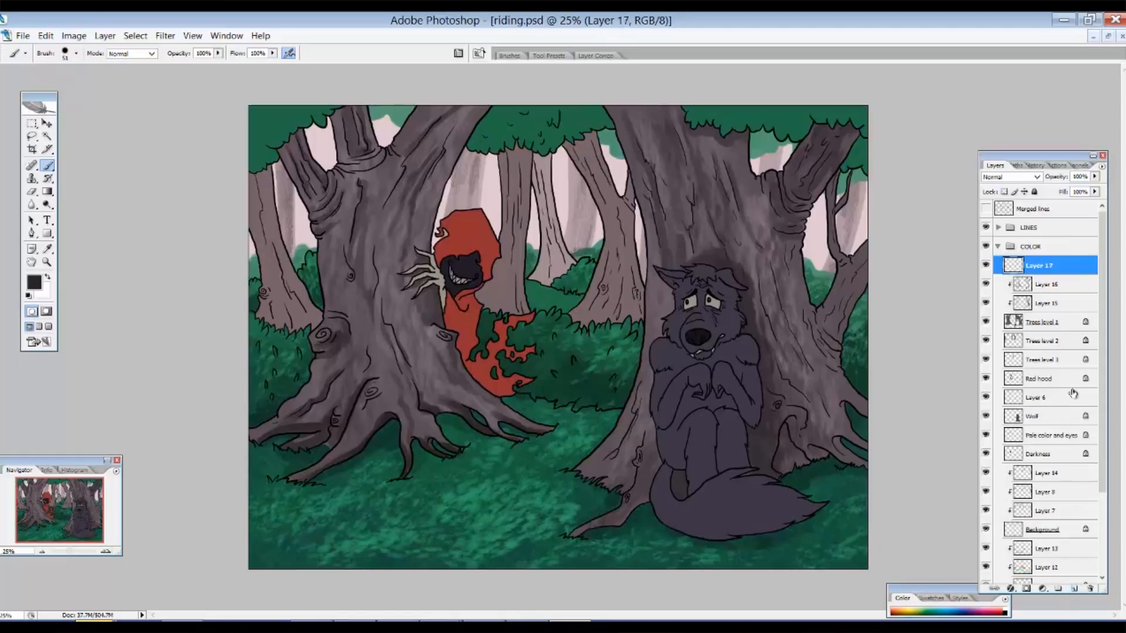
{"action": "left_click", "coordinate": [1047, 274], "text": "alt"}
Set up a very large soft round brush with 0% hardness and the near-black foreground colour #131112
{"action": "right_click", "coordinate": [489, 228]}
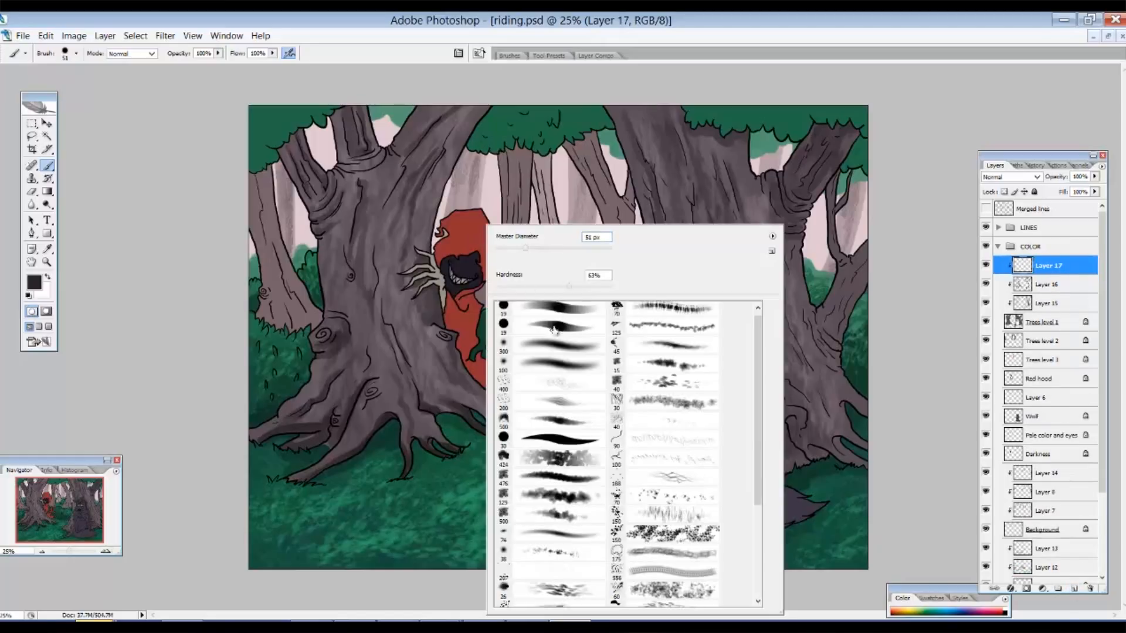
{"action": "left_click", "coordinate": [547, 308]}
{"action": "left_click_drag", "start_coordinate": [530, 251], "coordinate": [575, 252]}
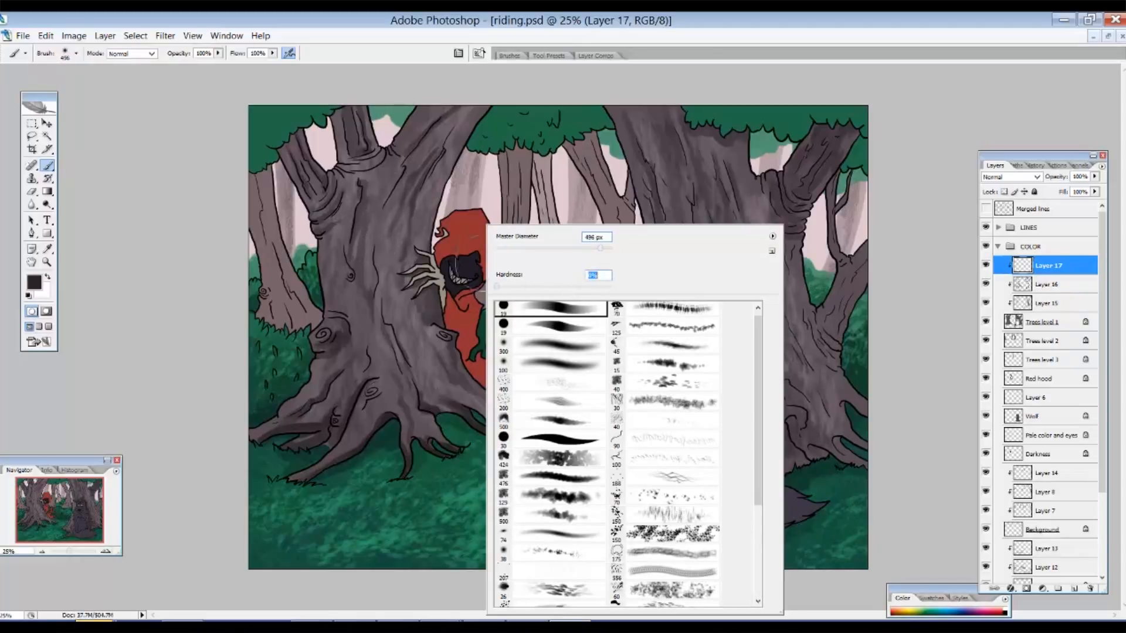
{"action": "left_click", "coordinate": [33, 285]}
{"action": "left_click", "coordinate": [33, 282]}
{"action": "left_click", "coordinate": [605, 411]}
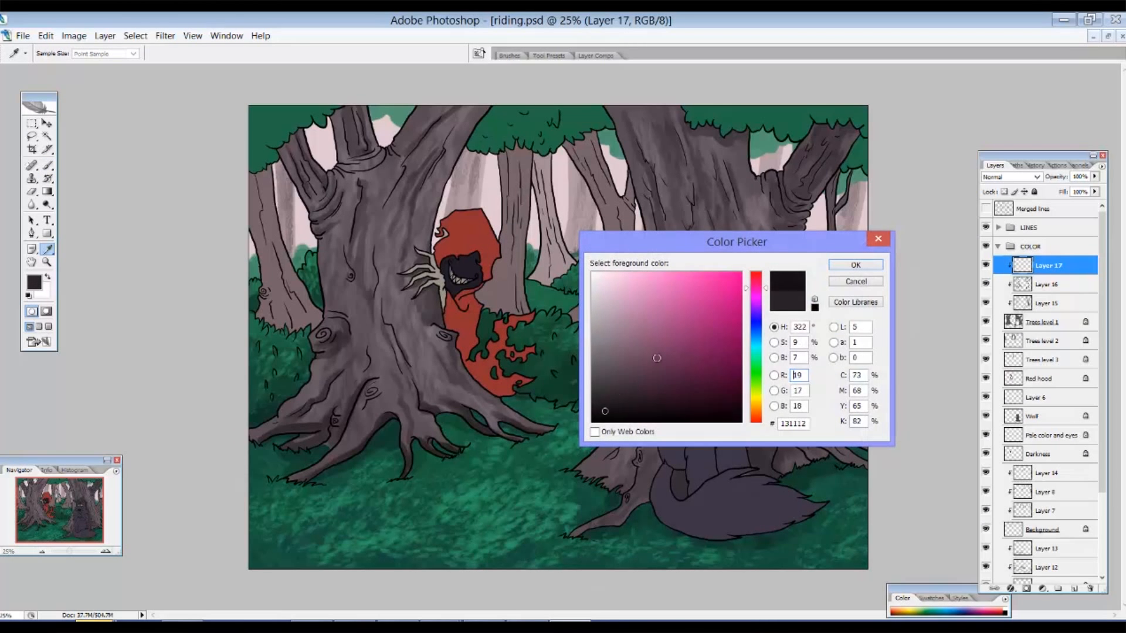
{"action": "left_click", "coordinate": [837, 265]}
Brush soft dark shading over both foreground tree trunks on Layer 17 and lower the layer's opacity to 84%
{"action": "mouse_move", "coordinate": [349, 187]}
{"action": "left_mouse_down"}
{"action": "mouse_move", "coordinate": [373, 192]}
{"action": "mouse_move", "coordinate": [408, 156]}
{"action": "mouse_move", "coordinate": [376, 340]}
{"action": "mouse_move", "coordinate": [434, 434]}
{"action": "mouse_move", "coordinate": [399, 352]}
{"action": "left_mouse_up"}
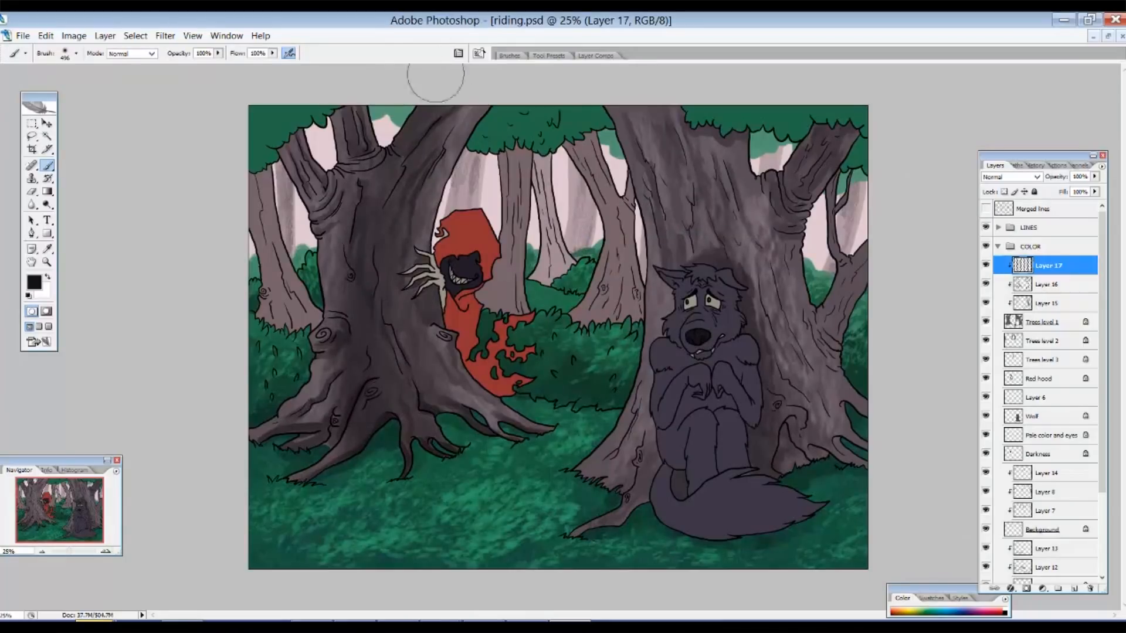
{"action": "mouse_move", "coordinate": [691, 151]}
{"action": "left_mouse_down"}
{"action": "mouse_move", "coordinate": [698, 345]}
{"action": "mouse_move", "coordinate": [741, 448]}
{"action": "mouse_move", "coordinate": [754, 356]}
{"action": "mouse_move", "coordinate": [740, 450]}
{"action": "mouse_move", "coordinate": [673, 442]}
{"action": "mouse_move", "coordinate": [645, 488]}
{"action": "left_mouse_up"}
{"action": "left_click_drag", "start_coordinate": [795, 444], "coordinate": [793, 434]}
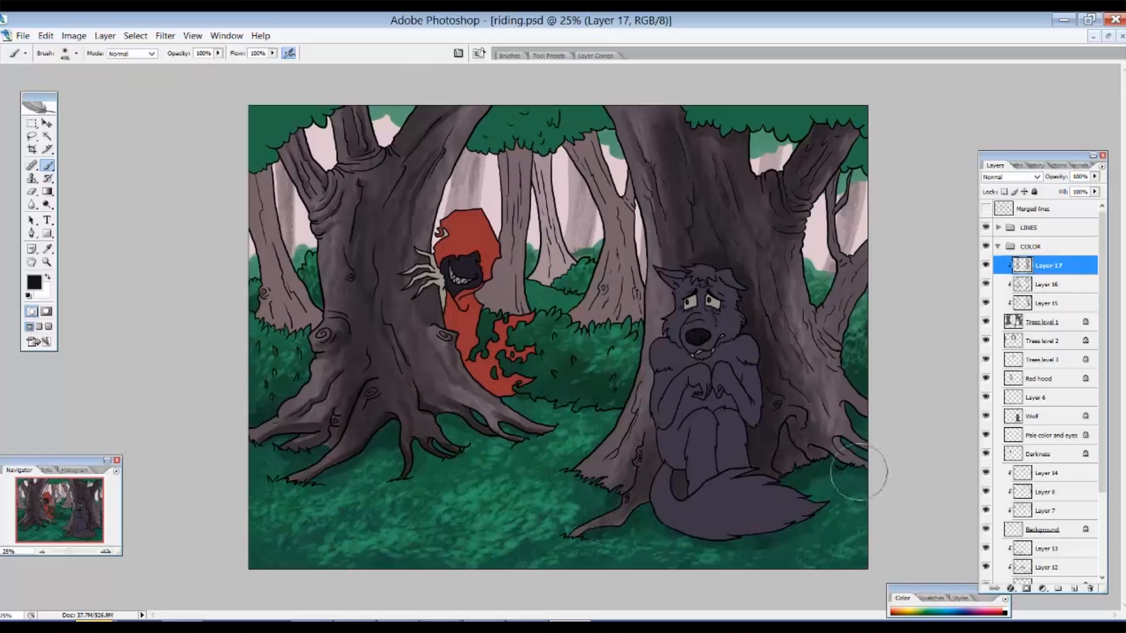
{"action": "left_click_drag", "start_coordinate": [1055, 179], "coordinate": [1049, 184]}
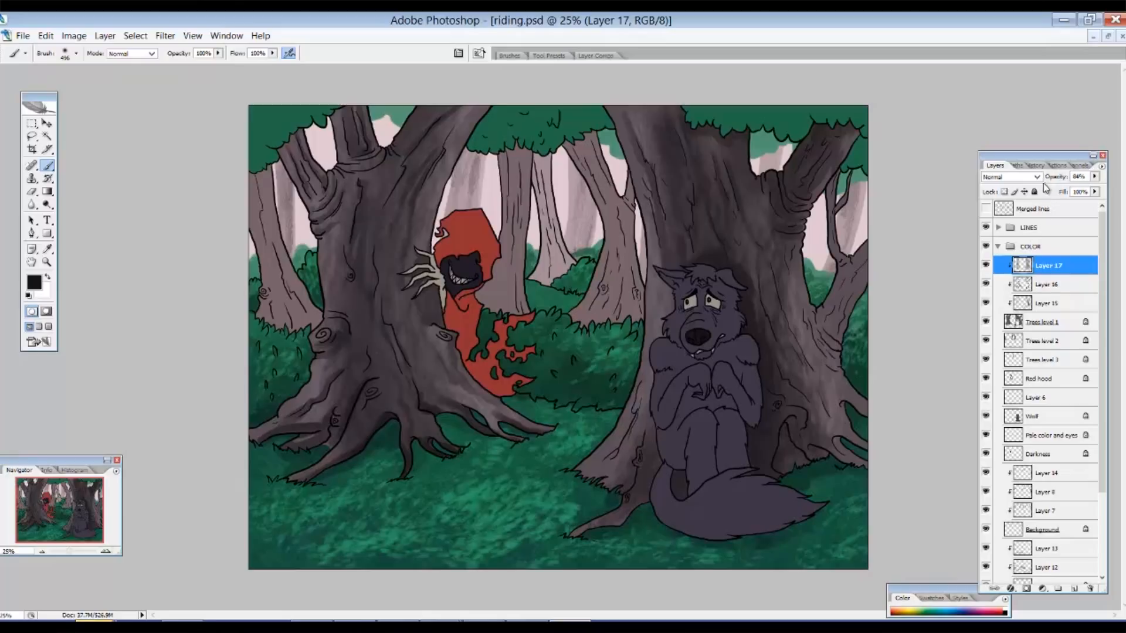
Add a new layer clipped above Layer 17 and set up a 19 px hard round brush in light pinkish grey
{"action": "left_click", "coordinate": [1078, 590]}
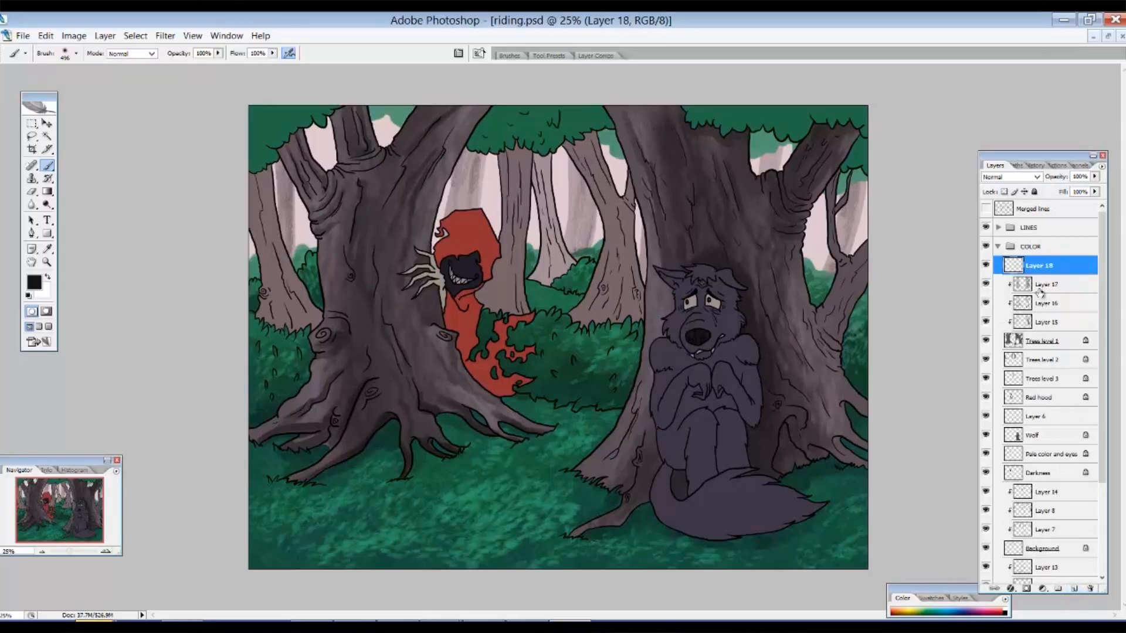
{"action": "left_click", "coordinate": [1059, 274], "text": "alt"}
{"action": "right_click", "coordinate": [638, 225]}
{"action": "left_click", "coordinate": [698, 308]}
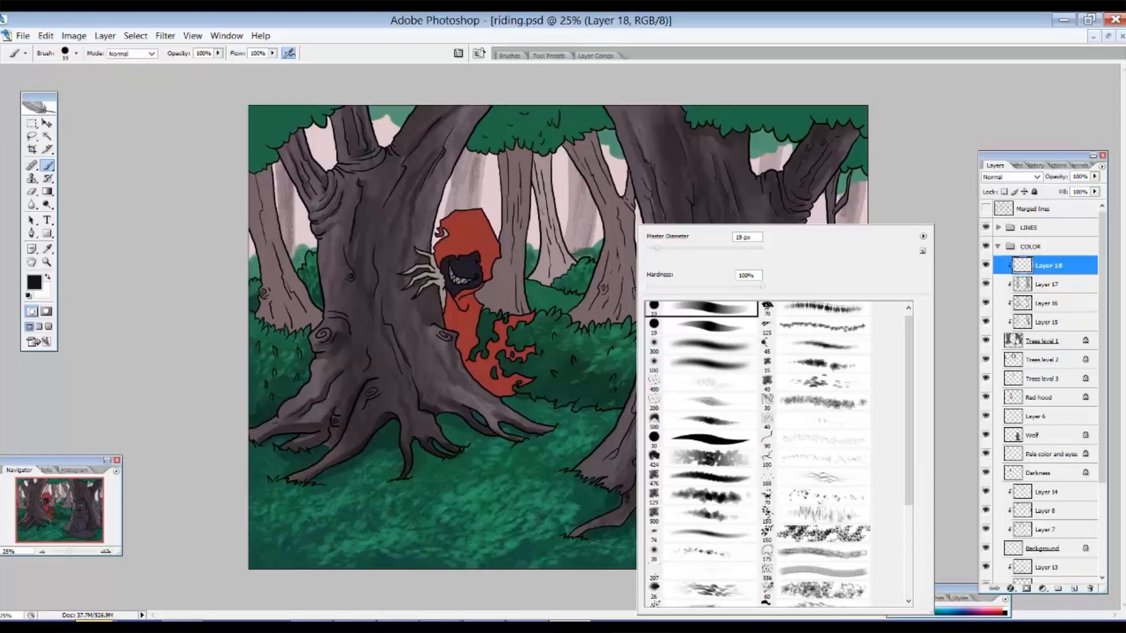
{"action": "left_click", "coordinate": [35, 282]}
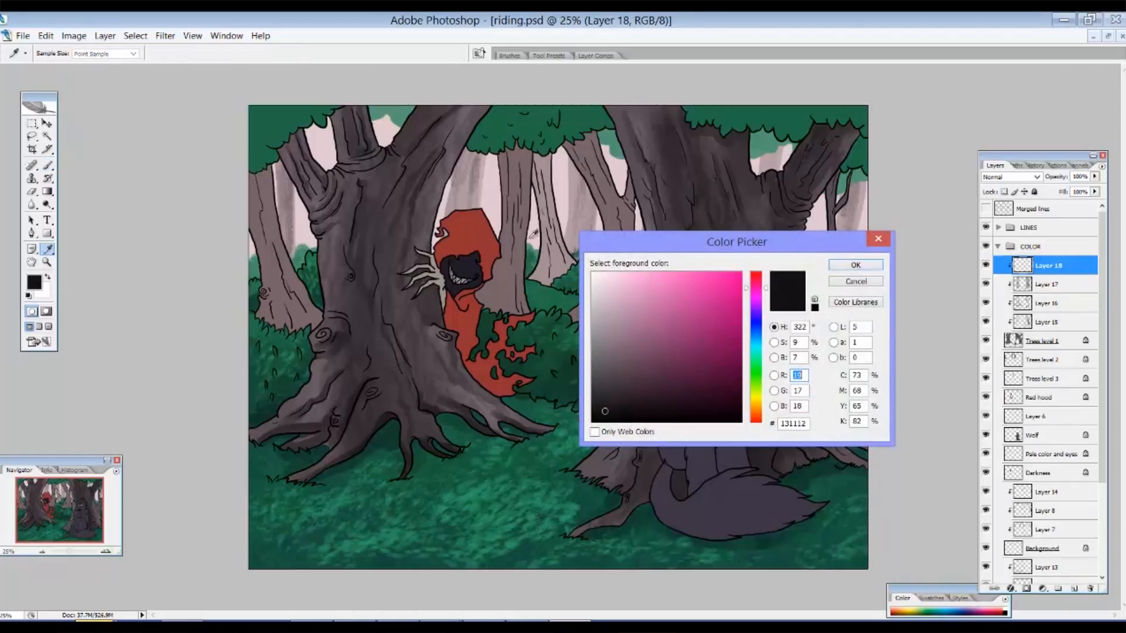
{"action": "left_click", "coordinate": [445, 340]}
{"action": "left_click_drag", "start_coordinate": [602, 335], "coordinate": [600, 306]}
{"action": "left_click", "coordinate": [832, 267]}
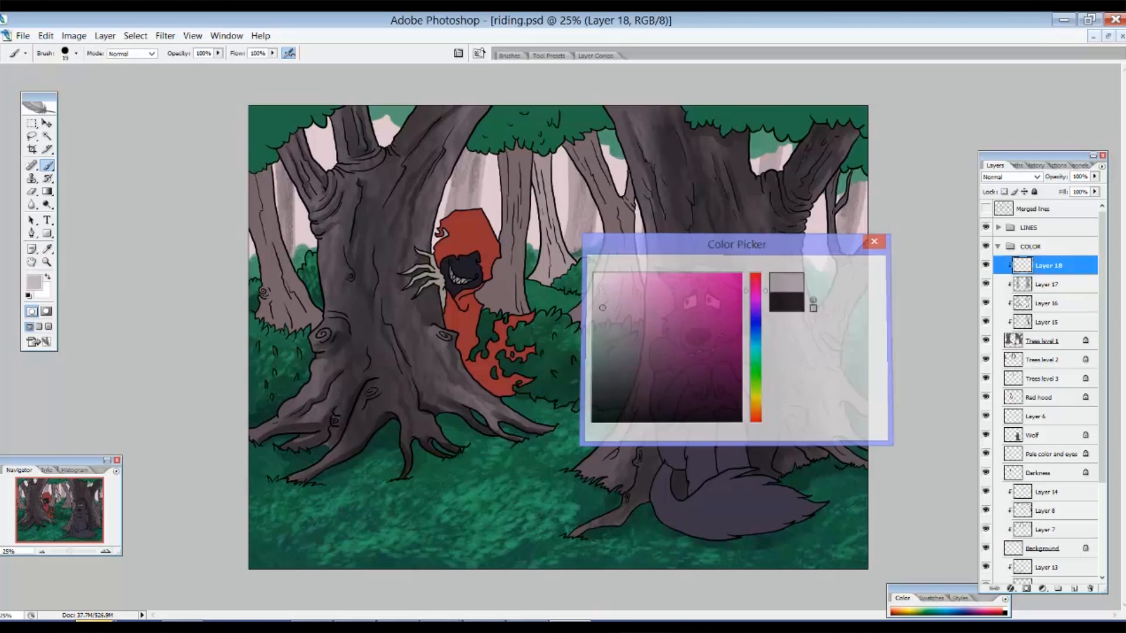
Paint a pale rim light along the right tree's left edge, from the upper trunk down to the root
{"action": "left_click_drag", "start_coordinate": [583, 117], "coordinate": [786, 346]}
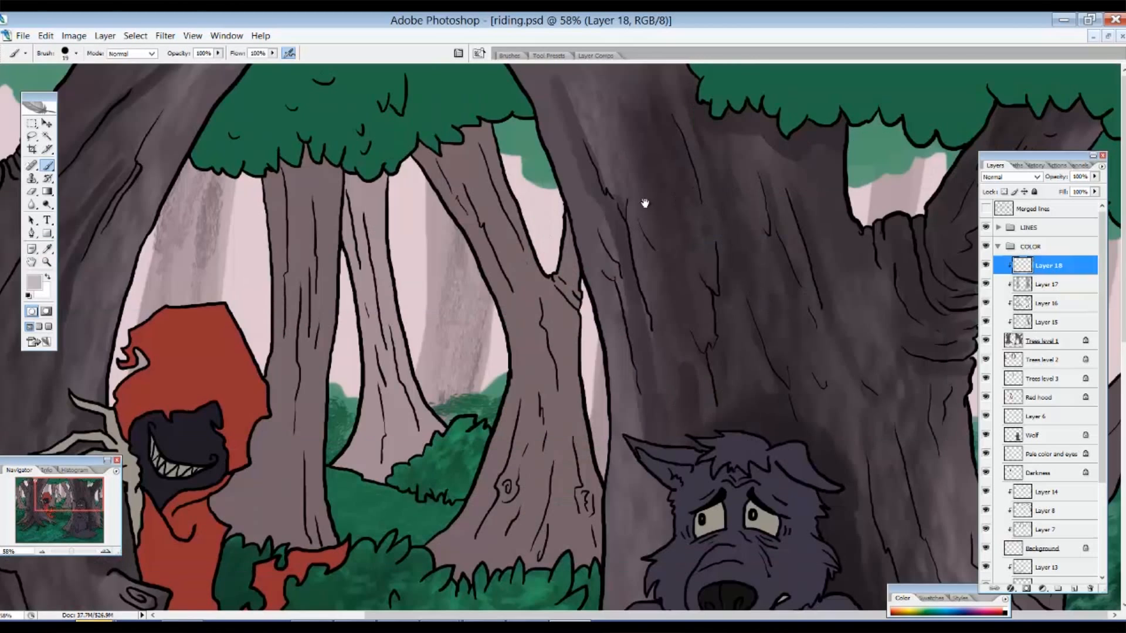
{"action": "left_click_drag", "start_coordinate": [588, 140], "coordinate": [613, 254]}
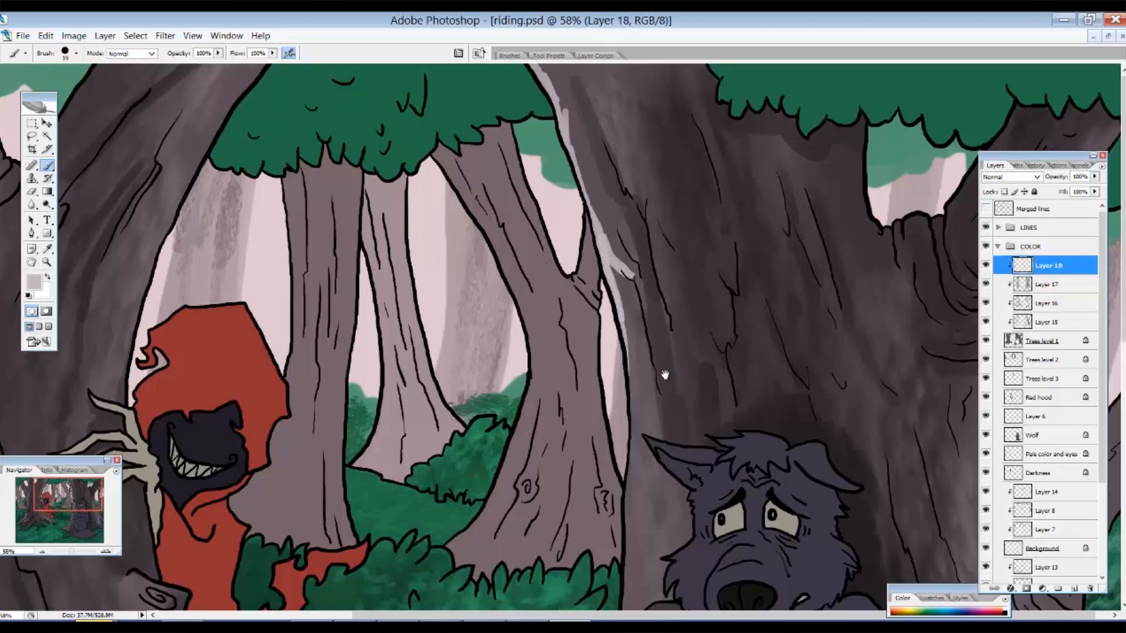
{"action": "scroll", "coordinate": [586, 253], "scroll_direction": "down", "scroll_amount": 4}
{"action": "left_click_drag", "start_coordinate": [613, 252], "coordinate": [618, 247]}
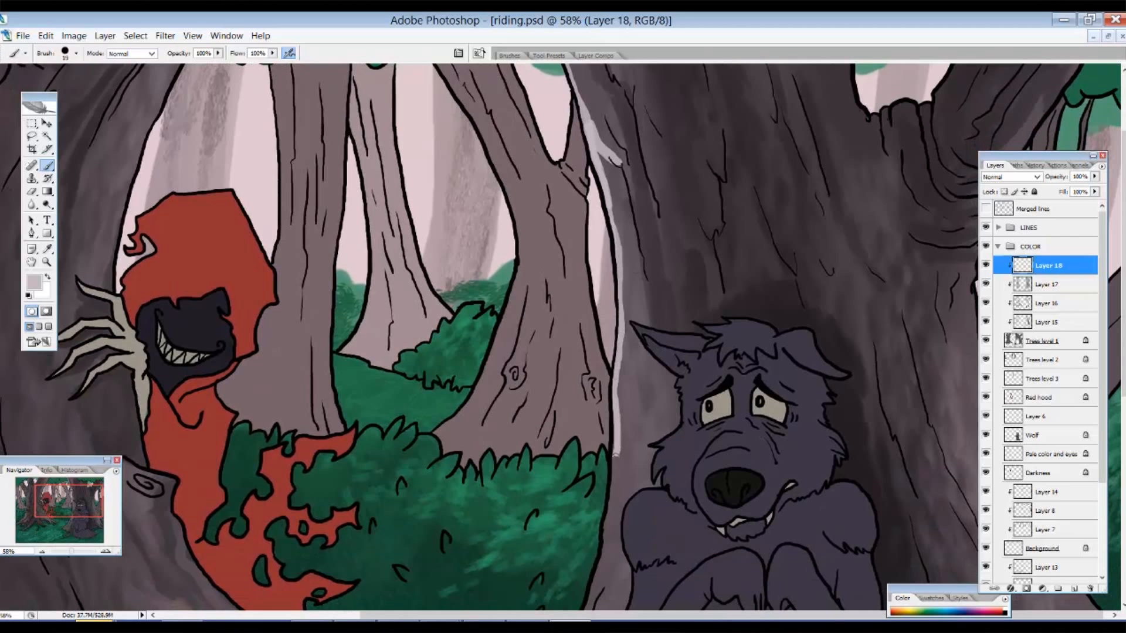
{"action": "left_click_drag", "start_coordinate": [610, 503], "coordinate": [604, 536]}
{"action": "left_click_drag", "start_coordinate": [621, 533], "coordinate": [614, 317]}
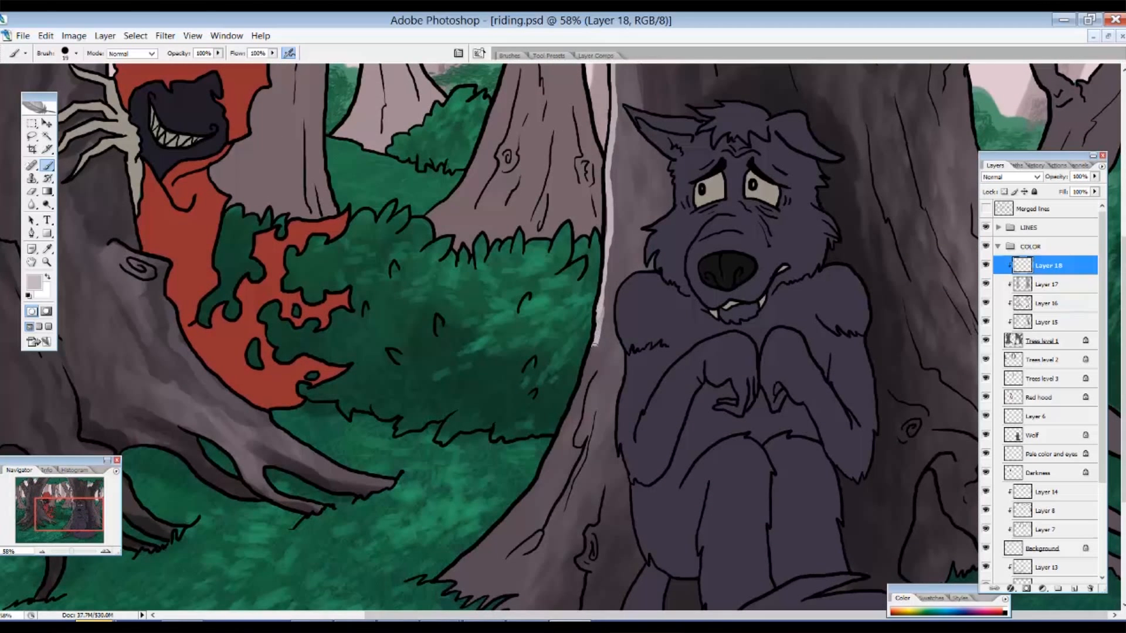
{"action": "left_click_drag", "start_coordinate": [584, 385], "coordinate": [570, 417]}
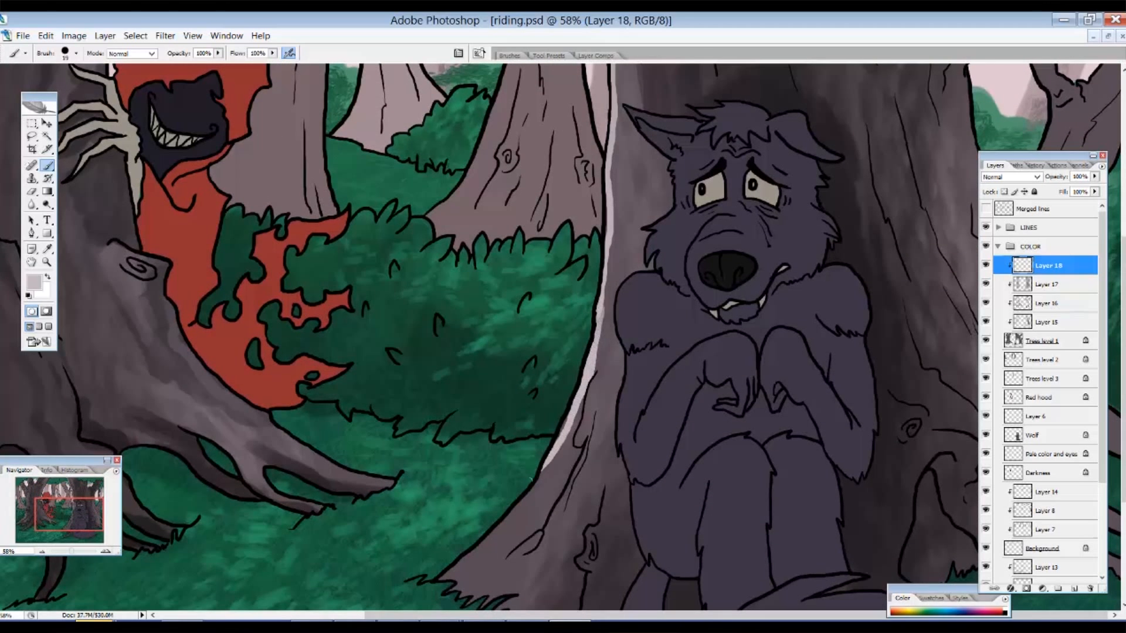
{"action": "left_click_drag", "start_coordinate": [455, 570], "coordinate": [557, 455]}
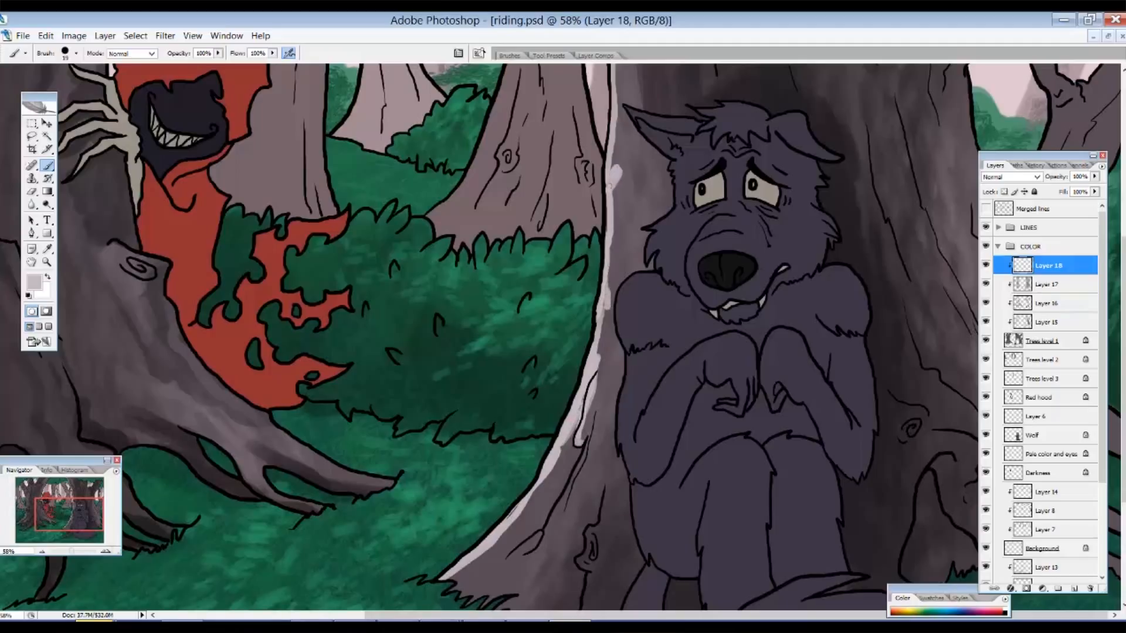
Add pale highlight strokes to the bark beside the wolf's head and on the right tree's lower left root
{"action": "left_click_drag", "start_coordinate": [623, 157], "coordinate": [627, 137]}
{"action": "left_click_drag", "start_coordinate": [622, 224], "coordinate": [617, 171]}
{"action": "left_click_drag", "start_coordinate": [589, 424], "coordinate": [605, 330]}
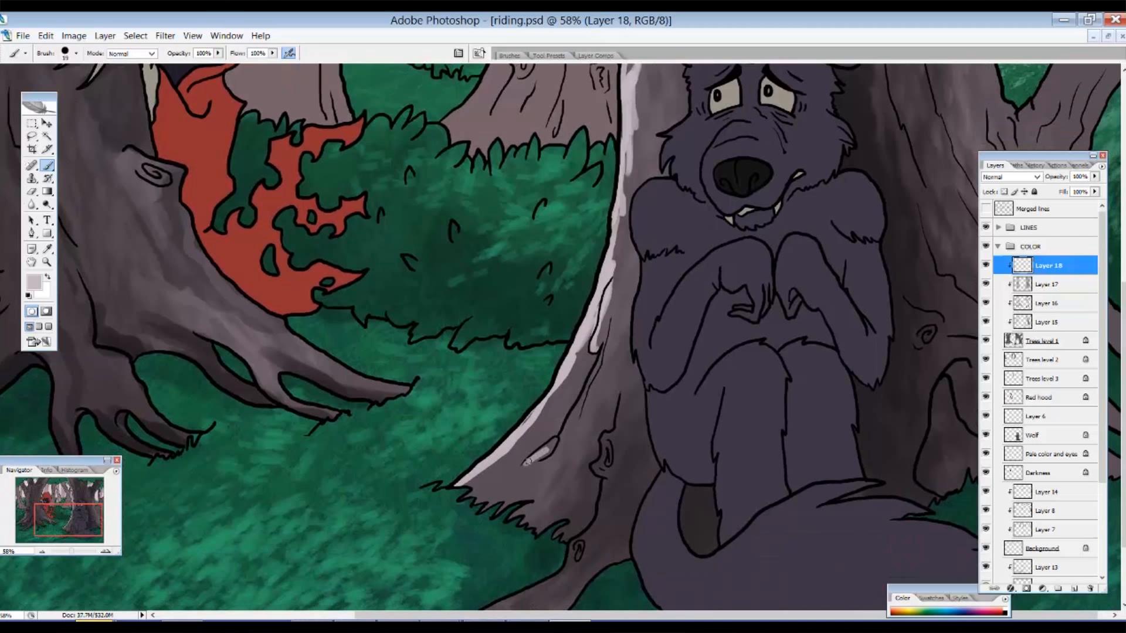
{"action": "left_click_drag", "start_coordinate": [514, 469], "coordinate": [495, 466]}
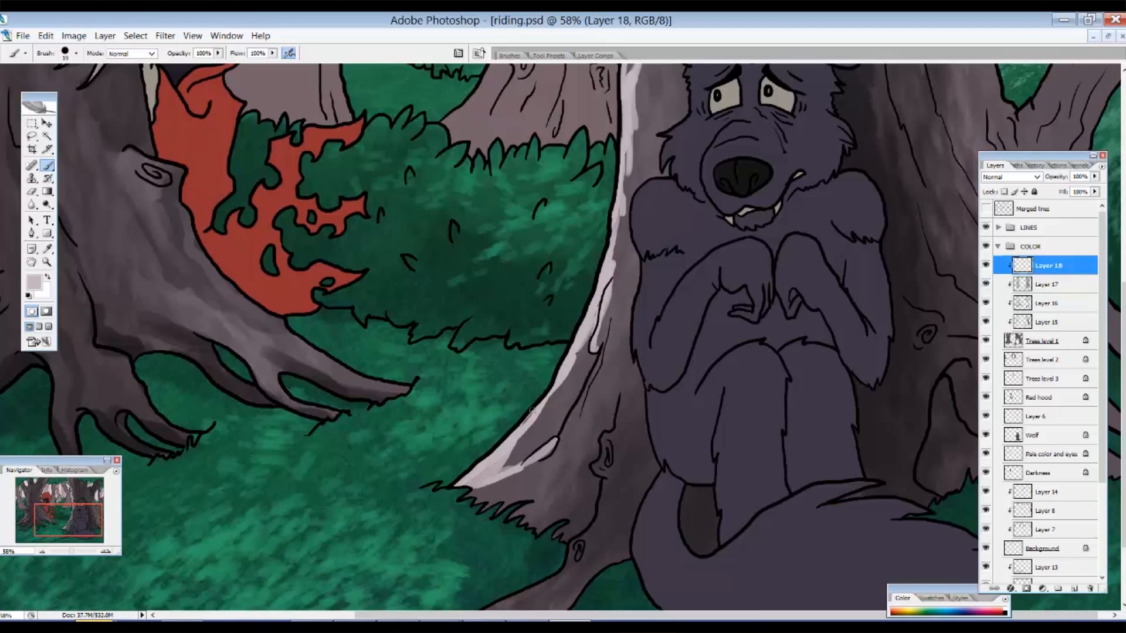
{"action": "scroll", "coordinate": [647, 207], "scroll_direction": "up", "scroll_amount": 10}
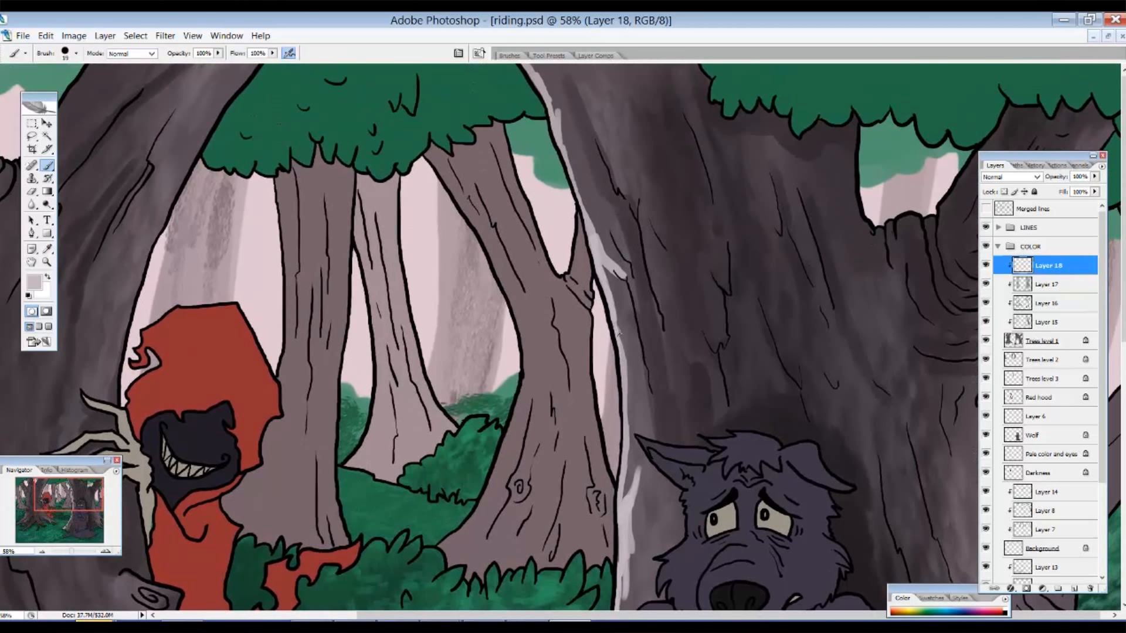
{"action": "key", "text": "ctrl+minus"}
{"action": "key", "text": "ctrl+minus"}
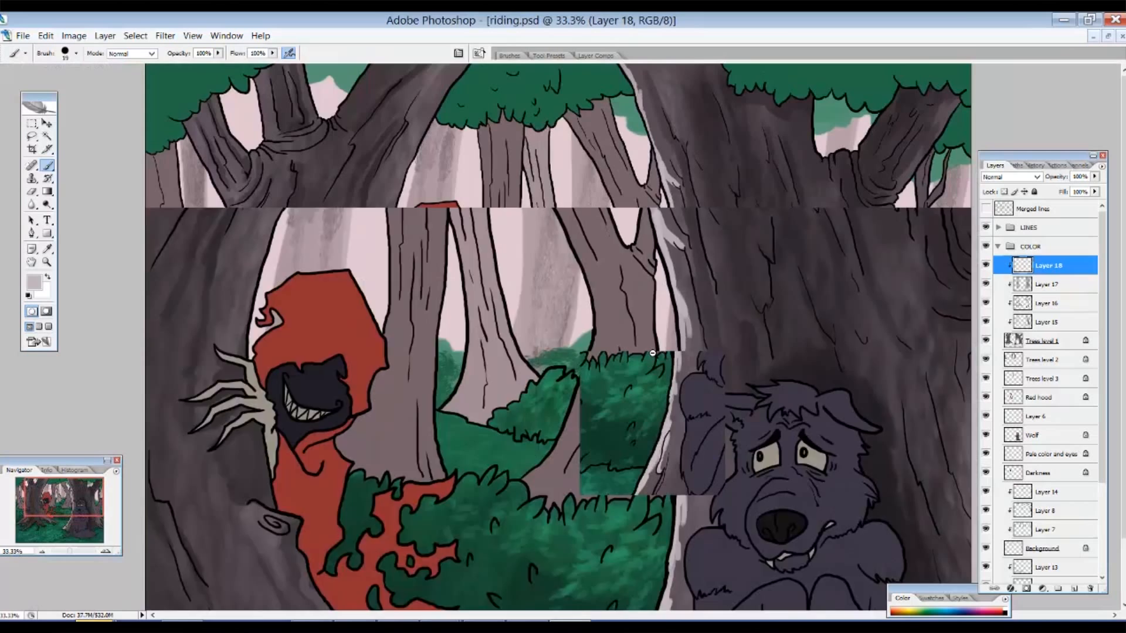
{"action": "key", "text": "ctrl+minus"}
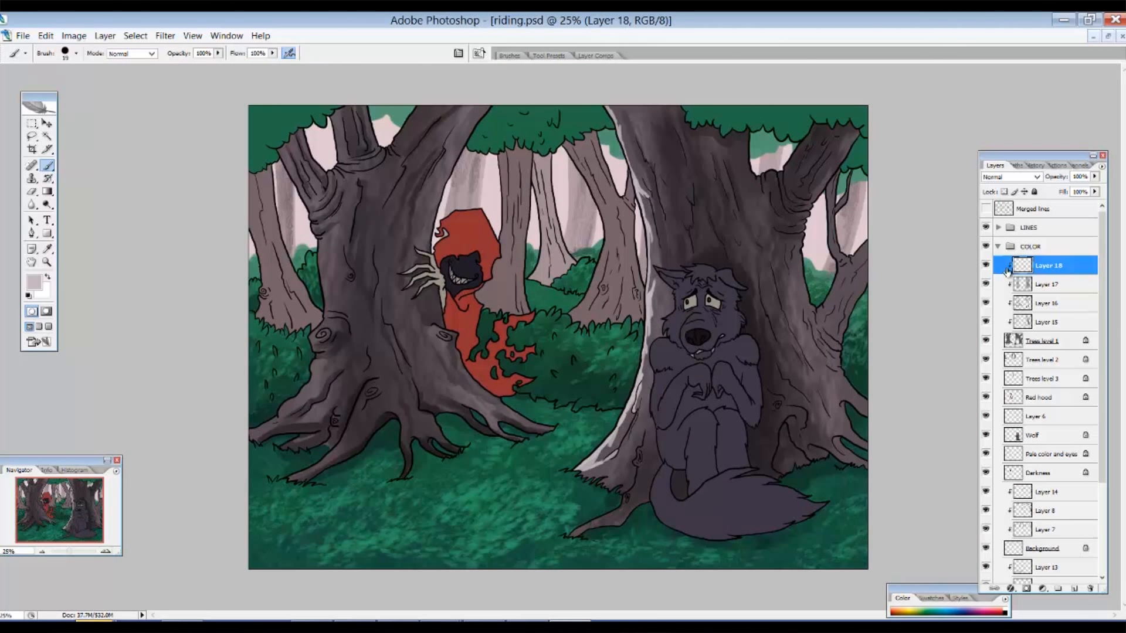
Compare the artwork with and without Layer 18, and paint and trim pale highlights on the right tree's lower left bark folds
{"action": "left_click", "coordinate": [985, 265]}
{"action": "left_click", "coordinate": [986, 265]}
{"action": "left_click", "coordinate": [985, 265]}
{"action": "left_click", "coordinate": [986, 265]}
{"action": "left_click_drag", "start_coordinate": [603, 332], "coordinate": [723, 452]}
{"action": "key", "text": "e"}
{"action": "mouse_move", "coordinate": [459, 299]}
{"action": "left_mouse_down"}
{"action": "mouse_move", "coordinate": [451, 338]}
{"action": "mouse_move", "coordinate": [468, 317]}
{"action": "mouse_move", "coordinate": [431, 413]}
{"action": "left_mouse_up"}
{"action": "key", "text": "b"}
{"action": "mouse_move", "coordinate": [434, 355]}
{"action": "left_mouse_down"}
{"action": "mouse_move", "coordinate": [451, 275]}
{"action": "mouse_move", "coordinate": [465, 290]}
{"action": "left_mouse_up"}
{"action": "left_click_drag", "start_coordinate": [447, 490], "coordinate": [485, 347]}
{"action": "mouse_move", "coordinate": [423, 405]}
{"action": "left_mouse_down"}
{"action": "mouse_move", "coordinate": [494, 275]}
{"action": "mouse_move", "coordinate": [489, 344]}
{"action": "mouse_move", "coordinate": [464, 373]}
{"action": "left_mouse_up"}
{"action": "key", "text": "e"}
{"action": "left_click_drag", "start_coordinate": [502, 311], "coordinate": [514, 250]}
{"action": "key", "text": "b"}
{"action": "mouse_move", "coordinate": [505, 413]}
{"action": "left_mouse_down"}
{"action": "mouse_move", "coordinate": [505, 317]}
{"action": "mouse_move", "coordinate": [472, 407]}
{"action": "mouse_move", "coordinate": [485, 472]}
{"action": "mouse_move", "coordinate": [435, 557]}
{"action": "mouse_move", "coordinate": [456, 479]}
{"action": "left_mouse_up"}
Highlight the small root knot at the base of the right tree and erase the excess around it
{"action": "key", "text": "e"}
{"action": "key", "text": "b"}
{"action": "mouse_move", "coordinate": [432, 552]}
{"action": "left_mouse_down"}
{"action": "mouse_move", "coordinate": [418, 589]}
{"action": "mouse_move", "coordinate": [471, 522]}
{"action": "mouse_move", "coordinate": [484, 474]}
{"action": "left_mouse_up"}
{"action": "key", "text": "e"}
{"action": "left_click_drag", "start_coordinate": [424, 532], "coordinate": [454, 478]}
{"action": "key", "text": "b"}
{"action": "left_click_drag", "start_coordinate": [433, 550], "coordinate": [453, 537]}
{"action": "key", "text": "e"}
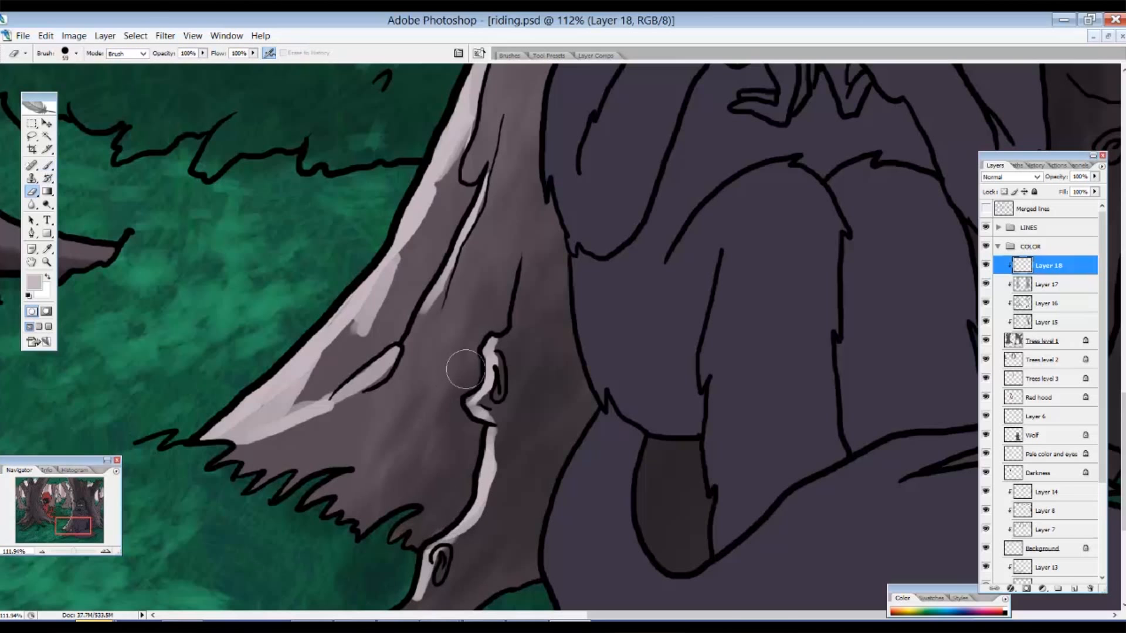
{"action": "key", "text": "ctrl+minus"}
{"action": "key", "text": "ctrl+minus"}
{"action": "key", "text": "ctrl+minus"}
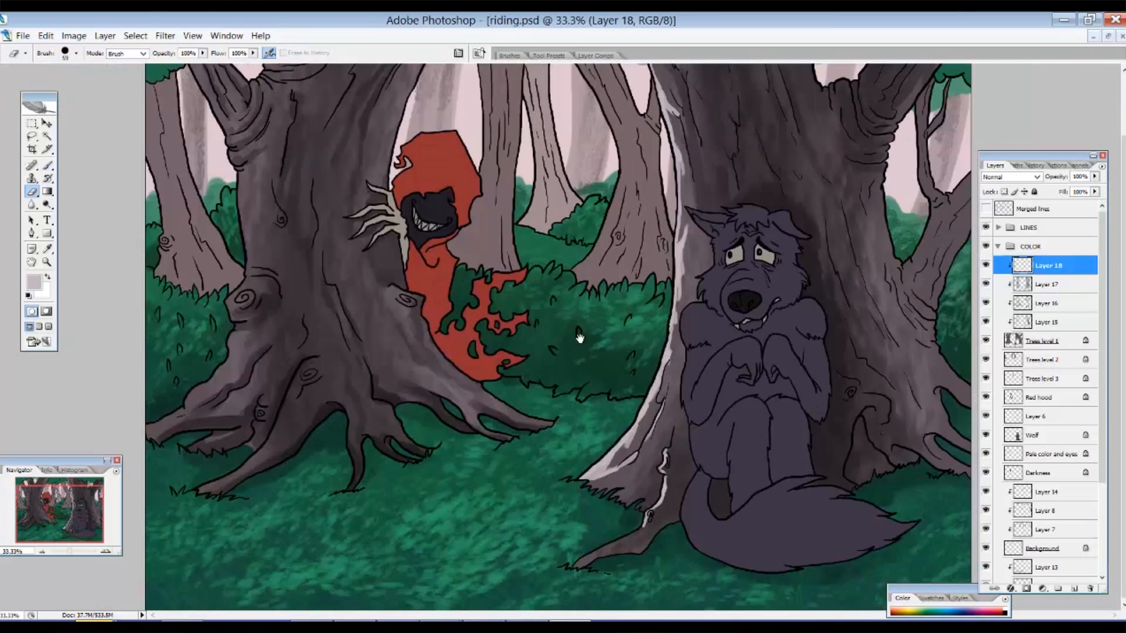
Paint a pale rim light along the upper edge of the right tree's lowest front root
{"action": "left_click_drag", "start_coordinate": [671, 561], "coordinate": [712, 558]}
{"action": "left_click_drag", "start_coordinate": [585, 485], "coordinate": [580, 301]}
{"action": "key", "text": "b"}
{"action": "mouse_move", "coordinate": [359, 445]}
{"action": "left_mouse_down"}
{"action": "mouse_move", "coordinate": [584, 330]}
{"action": "mouse_move", "coordinate": [663, 226]}
{"action": "left_mouse_up"}
{"action": "key", "text": "ctrl+minus"}
{"action": "key", "text": "ctrl+minus"}
{"action": "key", "text": "ctrl+minus"}
{"action": "key", "text": "ctrl+minus"}
{"action": "key", "text": "ctrl+minus"}
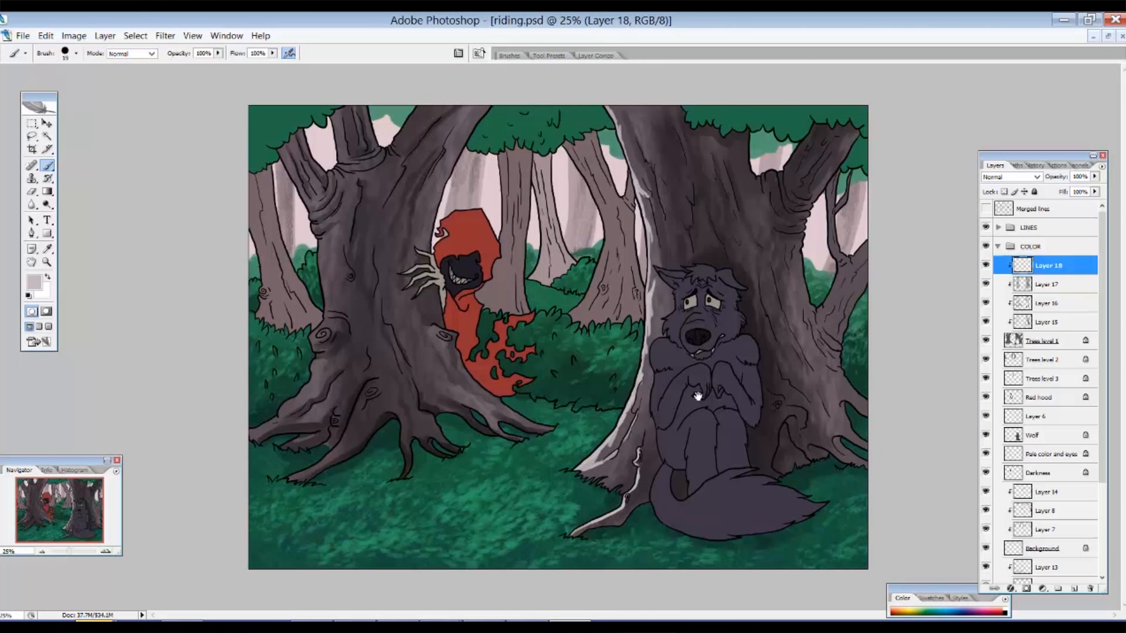
Paint pale rim light around the right tree's upper branch fork and on the bark folds beneath it
{"action": "left_click_drag", "start_coordinate": [715, 111], "coordinate": [871, 241]}
{"action": "left_click_drag", "start_coordinate": [608, 150], "coordinate": [629, 355]}
{"action": "left_click_drag", "start_coordinate": [601, 278], "coordinate": [633, 357]}
{"action": "left_click_drag", "start_coordinate": [644, 357], "coordinate": [661, 398]}
{"action": "mouse_move", "coordinate": [672, 340]}
{"action": "left_mouse_down"}
{"action": "mouse_move", "coordinate": [669, 369]}
{"action": "mouse_move", "coordinate": [743, 437]}
{"action": "left_mouse_up"}
{"action": "mouse_move", "coordinate": [741, 349]}
{"action": "left_mouse_down"}
{"action": "mouse_move", "coordinate": [746, 336]}
{"action": "mouse_move", "coordinate": [752, 353]}
{"action": "left_mouse_up"}
{"action": "mouse_move", "coordinate": [725, 357]}
{"action": "left_mouse_down"}
{"action": "mouse_move", "coordinate": [743, 439]}
{"action": "mouse_move", "coordinate": [796, 272]}
{"action": "mouse_move", "coordinate": [890, 122]}
{"action": "left_mouse_up"}
{"action": "scroll", "coordinate": [891, 122], "scroll_direction": "down", "scroll_amount": 1}
{"action": "left_click_drag", "start_coordinate": [877, 433], "coordinate": [811, 441]}
{"action": "left_click_drag", "start_coordinate": [866, 461], "coordinate": [804, 495]}
{"action": "left_click_drag", "start_coordinate": [845, 497], "coordinate": [841, 521]}
{"action": "left_click_drag", "start_coordinate": [848, 523], "coordinate": [822, 546]}
Move the Layers palette out of the way and add pale highlights to the right tree's outer branch and the thin trunk behind it
{"action": "left_click_drag", "start_coordinate": [1029, 156], "coordinate": [589, 184]}
{"action": "left_click_drag", "start_coordinate": [861, 446], "coordinate": [829, 450]}
{"action": "mouse_move", "coordinate": [873, 420]}
{"action": "left_mouse_down"}
{"action": "mouse_move", "coordinate": [975, 289]}
{"action": "mouse_move", "coordinate": [1084, 112]}
{"action": "left_mouse_up"}
{"action": "scroll", "coordinate": [918, 398], "scroll_direction": "down", "scroll_amount": 8}
{"action": "mouse_move", "coordinate": [844, 145]}
{"action": "left_mouse_down"}
{"action": "mouse_move", "coordinate": [824, 211]}
{"action": "mouse_move", "coordinate": [872, 448]}
{"action": "mouse_move", "coordinate": [932, 480]}
{"action": "mouse_move", "coordinate": [966, 220]}
{"action": "mouse_move", "coordinate": [953, 126]}
{"action": "left_mouse_up"}
{"action": "scroll", "coordinate": [955, 176], "scroll_direction": "up", "scroll_amount": 3}
{"action": "left_click_drag", "start_coordinate": [950, 154], "coordinate": [952, 342]}
{"action": "left_click_drag", "start_coordinate": [975, 105], "coordinate": [1024, 256]}
{"action": "left_click_drag", "start_coordinate": [1035, 128], "coordinate": [1024, 206]}
Continue the pale rim light down the right tree's right edge and onto its right-hand roots
{"action": "mouse_move", "coordinate": [974, 295]}
{"action": "left_mouse_down"}
{"action": "mouse_move", "coordinate": [1034, 467]}
{"action": "mouse_move", "coordinate": [1116, 400]}
{"action": "left_mouse_up"}
{"action": "scroll", "coordinate": [1104, 218], "scroll_direction": "down", "scroll_amount": 5}
{"action": "scroll", "coordinate": [1104, 217], "scroll_direction": "down", "scroll_amount": 3}
{"action": "mouse_move", "coordinate": [962, 390]}
{"action": "left_mouse_down"}
{"action": "mouse_move", "coordinate": [1030, 352]}
{"action": "mouse_move", "coordinate": [1053, 252]}
{"action": "mouse_move", "coordinate": [976, 405]}
{"action": "mouse_move", "coordinate": [1007, 438]}
{"action": "left_mouse_up"}
{"action": "left_click_drag", "start_coordinate": [1005, 452], "coordinate": [998, 507]}
{"action": "left_click_drag", "start_coordinate": [957, 428], "coordinate": [1000, 461]}
{"action": "scroll", "coordinate": [1001, 469], "scroll_direction": "down", "scroll_amount": 6}
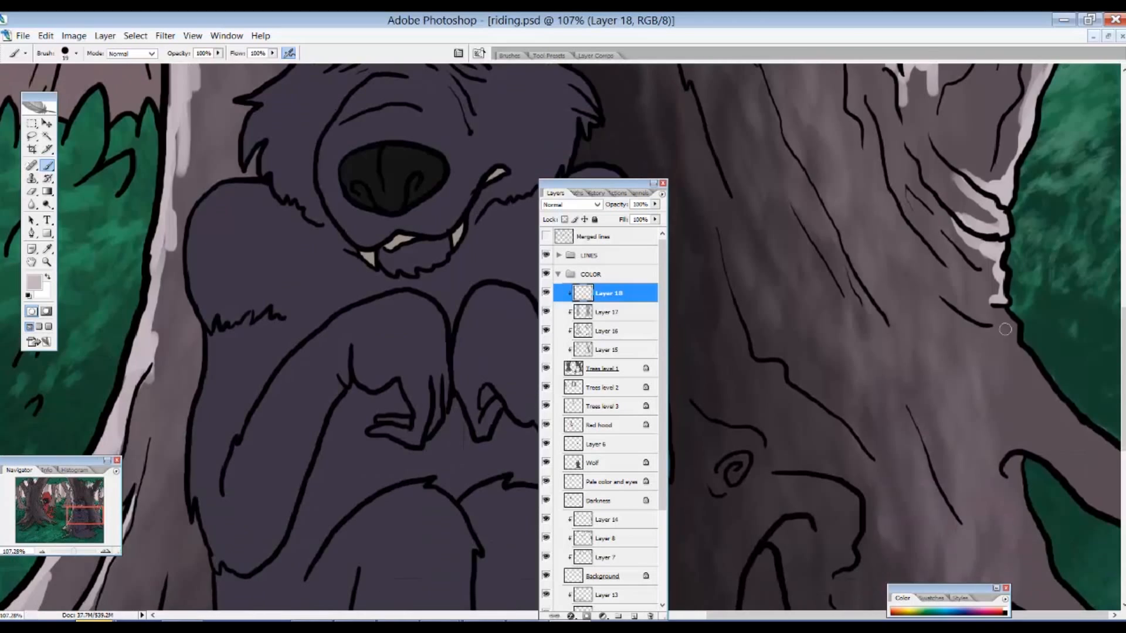
{"action": "left_click_drag", "start_coordinate": [1002, 314], "coordinate": [1117, 464]}
{"action": "mouse_move", "coordinate": [1062, 403]}
{"action": "left_mouse_down"}
{"action": "mouse_move", "coordinate": [1028, 353]}
{"action": "mouse_move", "coordinate": [1050, 471]}
{"action": "mouse_move", "coordinate": [1117, 521]}
{"action": "left_mouse_up"}
{"action": "scroll", "coordinate": [1044, 410], "scroll_direction": "down", "scroll_amount": 3}
{"action": "left_click_drag", "start_coordinate": [1021, 346], "coordinate": [1038, 443]}
{"action": "left_click_drag", "start_coordinate": [938, 420], "coordinate": [937, 302]}
{"action": "left_click_drag", "start_coordinate": [991, 509], "coordinate": [1114, 562]}
{"action": "left_click_drag", "start_coordinate": [598, 183], "coordinate": [1047, 127]}
{"action": "key", "text": "ctrl+minus"}
{"action": "key", "text": "ctrl+minus"}
{"action": "key", "text": "ctrl+minus"}
Soften the highlights on the right tree's upper trunk and branch folds with a soft eraser reduced from 300 to 69 px
{"action": "left_click_drag", "start_coordinate": [575, 389], "coordinate": [574, 412]}
{"action": "key", "text": "e"}
{"action": "right_click", "coordinate": [800, 177]}
{"action": "left_click", "coordinate": [822, 316]}
{"action": "left_click", "coordinate": [779, 190]}
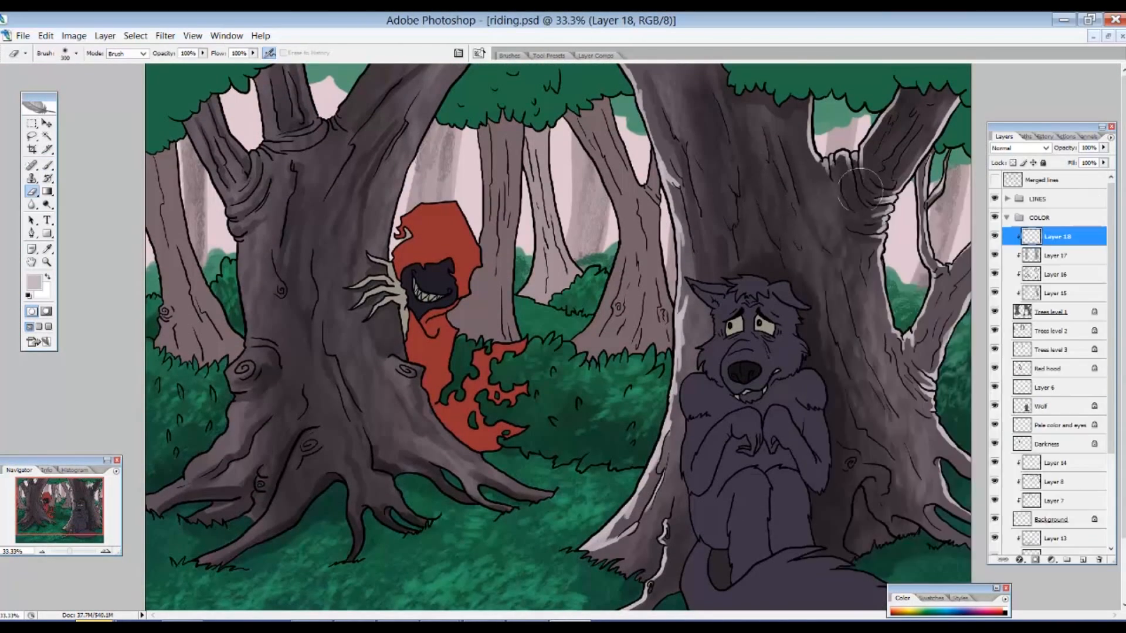
{"action": "right_click", "coordinate": [859, 253]}
{"action": "left_click", "coordinate": [846, 338]}
{"action": "left_click", "coordinate": [676, 180]}
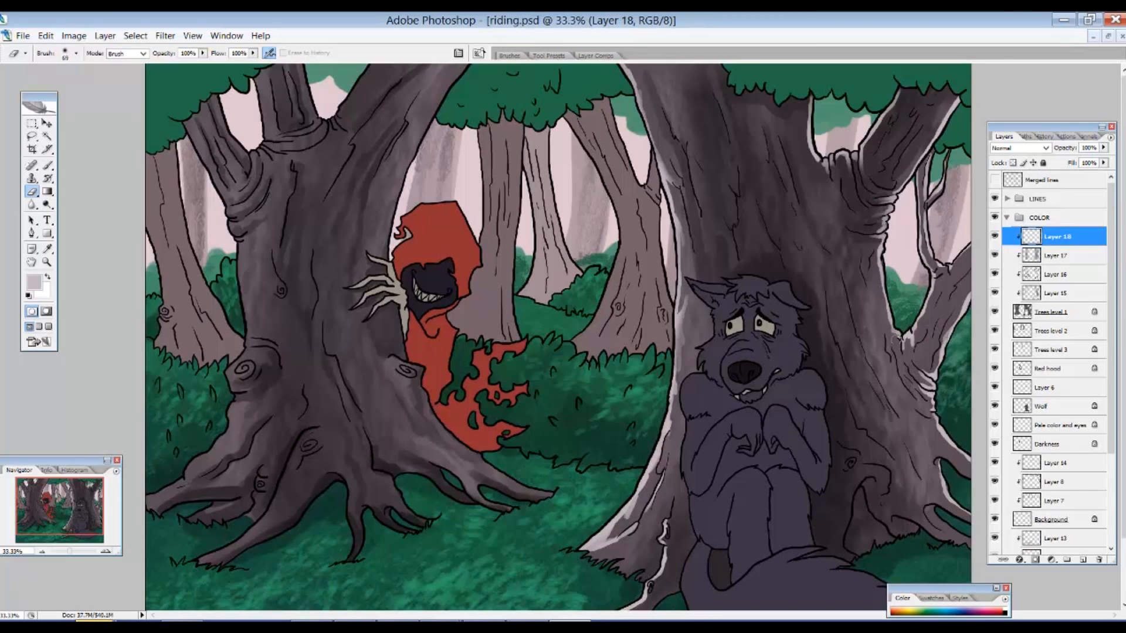
Shade the thin right-hand trunk and the right tree's outer edge on Layer 17 with a soft brush of about 173 px
{"action": "key", "text": "b"}
{"action": "key", "text": "d"}
{"action": "left_click", "coordinate": [1046, 254]}
{"action": "right_click", "coordinate": [868, 281]}
{"action": "left_click", "coordinate": [848, 310]}
{"action": "left_click_drag", "start_coordinate": [860, 253], "coordinate": [869, 253]}
{"action": "left_click", "coordinate": [816, 325]}
{"action": "left_click_drag", "start_coordinate": [951, 275], "coordinate": [903, 410]}
{"action": "mouse_move", "coordinate": [927, 474]}
{"action": "left_mouse_down"}
{"action": "mouse_move", "coordinate": [872, 333]}
{"action": "mouse_move", "coordinate": [926, 490]}
{"action": "left_mouse_up"}
{"action": "left_click", "coordinate": [916, 256], "text": "alt"}
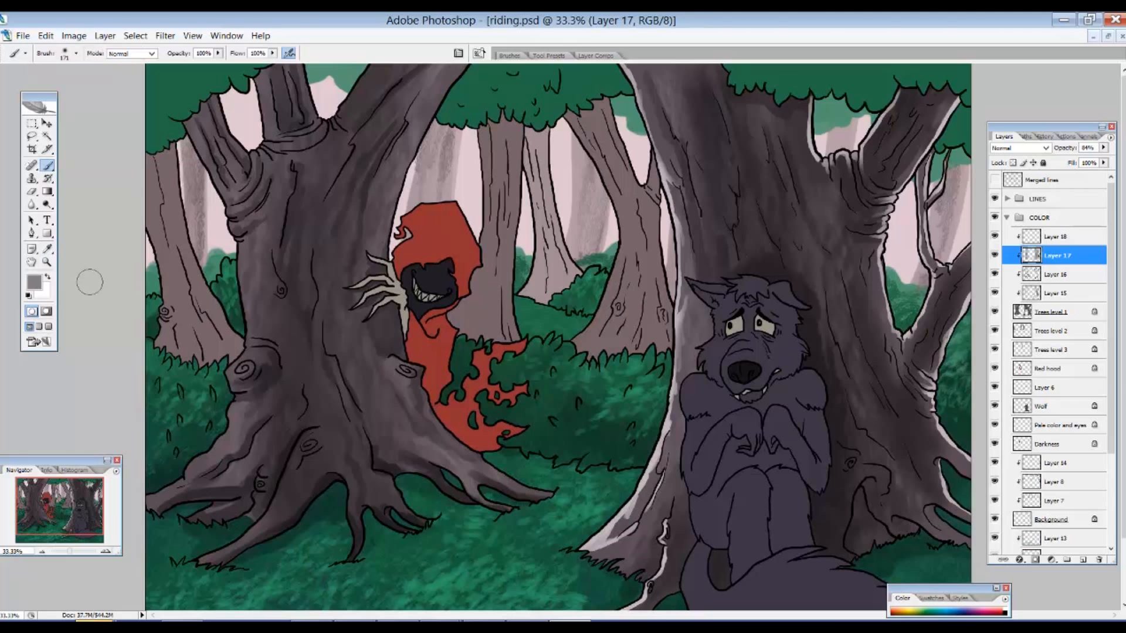
Set up a light grey 19 px hard round brush and paint rim light on the left tree's upper branches and bark folds
{"action": "left_click", "coordinate": [34, 282]}
{"action": "left_click", "coordinate": [604, 307]}
{"action": "left_click", "coordinate": [855, 266]}
{"action": "left_click_drag", "start_coordinate": [177, 70], "coordinate": [554, 248]}
{"action": "right_click", "coordinate": [796, 206]}
{"action": "left_click", "coordinate": [836, 282]}
{"action": "left_click_drag", "start_coordinate": [402, 195], "coordinate": [420, 196]}
{"action": "mouse_move", "coordinate": [136, 157]}
{"action": "left_mouse_down"}
{"action": "mouse_move", "coordinate": [187, 286]}
{"action": "mouse_move", "coordinate": [235, 359]}
{"action": "left_mouse_up"}
{"action": "left_click_drag", "start_coordinate": [183, 304], "coordinate": [254, 305]}
{"action": "mouse_move", "coordinate": [115, 238]}
{"action": "left_mouse_down"}
{"action": "mouse_move", "coordinate": [242, 486]}
{"action": "mouse_move", "coordinate": [272, 517]}
{"action": "left_mouse_up"}
{"action": "left_click_drag", "start_coordinate": [315, 498], "coordinate": [323, 224]}
{"action": "left_click_drag", "start_coordinate": [254, 273], "coordinate": [273, 296]}
Extend the pale highlights over more of the left tree's edges and bark folds, erasing the excess
{"action": "left_click_drag", "start_coordinate": [275, 323], "coordinate": [300, 591]}
{"action": "mouse_move", "coordinate": [313, 600]}
{"action": "left_mouse_down"}
{"action": "mouse_move", "coordinate": [298, 445]}
{"action": "mouse_move", "coordinate": [325, 469]}
{"action": "left_mouse_up"}
{"action": "left_click_drag", "start_coordinate": [331, 491], "coordinate": [332, 357]}
{"action": "left_click_drag", "start_coordinate": [240, 471], "coordinate": [271, 370]}
{"action": "left_click_drag", "start_coordinate": [292, 410], "coordinate": [311, 234]}
{"action": "left_click_drag", "start_coordinate": [248, 346], "coordinate": [204, 456]}
{"action": "key", "text": "e"}
{"action": "left_click_drag", "start_coordinate": [285, 343], "coordinate": [253, 366]}
{"action": "key", "text": "b"}
{"action": "mouse_move", "coordinate": [371, 174]}
{"action": "left_mouse_down"}
{"action": "mouse_move", "coordinate": [259, 221]}
{"action": "mouse_move", "coordinate": [310, 185]}
{"action": "left_mouse_up"}
{"action": "key", "text": "e"}
{"action": "mouse_move", "coordinate": [725, 203]}
{"action": "left_mouse_down"}
{"action": "mouse_move", "coordinate": [614, 266]}
{"action": "mouse_move", "coordinate": [573, 345]}
{"action": "left_mouse_up"}
Select Layer 18 and paint and trim a pale rim light along the left tree's right edge
{"action": "left_click", "coordinate": [1057, 237]}
{"action": "key", "text": "b"}
{"action": "left_click_drag", "start_coordinate": [588, 183], "coordinate": [623, 203]}
{"action": "mouse_move", "coordinate": [600, 346]}
{"action": "left_mouse_down"}
{"action": "mouse_move", "coordinate": [688, 474]}
{"action": "mouse_move", "coordinate": [571, 227]}
{"action": "left_mouse_up"}
{"action": "mouse_move", "coordinate": [571, 228]}
{"action": "left_mouse_down"}
{"action": "mouse_move", "coordinate": [604, 307]}
{"action": "mouse_move", "coordinate": [818, 470]}
{"action": "mouse_move", "coordinate": [765, 444]}
{"action": "left_mouse_up"}
{"action": "key", "text": "e"}
{"action": "mouse_move", "coordinate": [572, 267]}
{"action": "left_mouse_down"}
{"action": "mouse_move", "coordinate": [536, 197]}
{"action": "mouse_move", "coordinate": [549, 541]}
{"action": "mouse_move", "coordinate": [670, 150]}
{"action": "mouse_move", "coordinate": [713, 67]}
{"action": "left_mouse_up"}
{"action": "key", "text": "b"}
{"action": "mouse_move", "coordinate": [702, 234]}
{"action": "left_mouse_down"}
{"action": "mouse_move", "coordinate": [688, 301]}
{"action": "mouse_move", "coordinate": [669, 331]}
{"action": "left_mouse_up"}
Paint pale rim light on the left tree's middle branch and the folds at the branch forks, trimming the strokes
{"action": "left_click_drag", "start_coordinate": [350, 227], "coordinate": [360, 253]}
{"action": "mouse_move", "coordinate": [366, 227]}
{"action": "left_mouse_down"}
{"action": "mouse_move", "coordinate": [389, 258]}
{"action": "mouse_move", "coordinate": [474, 67]}
{"action": "mouse_move", "coordinate": [389, 258]}
{"action": "left_mouse_up"}
{"action": "key", "text": "e"}
{"action": "left_click_drag", "start_coordinate": [328, 264], "coordinate": [390, 264]}
{"action": "key", "text": "b"}
{"action": "left_click_drag", "start_coordinate": [191, 112], "coordinate": [220, 287]}
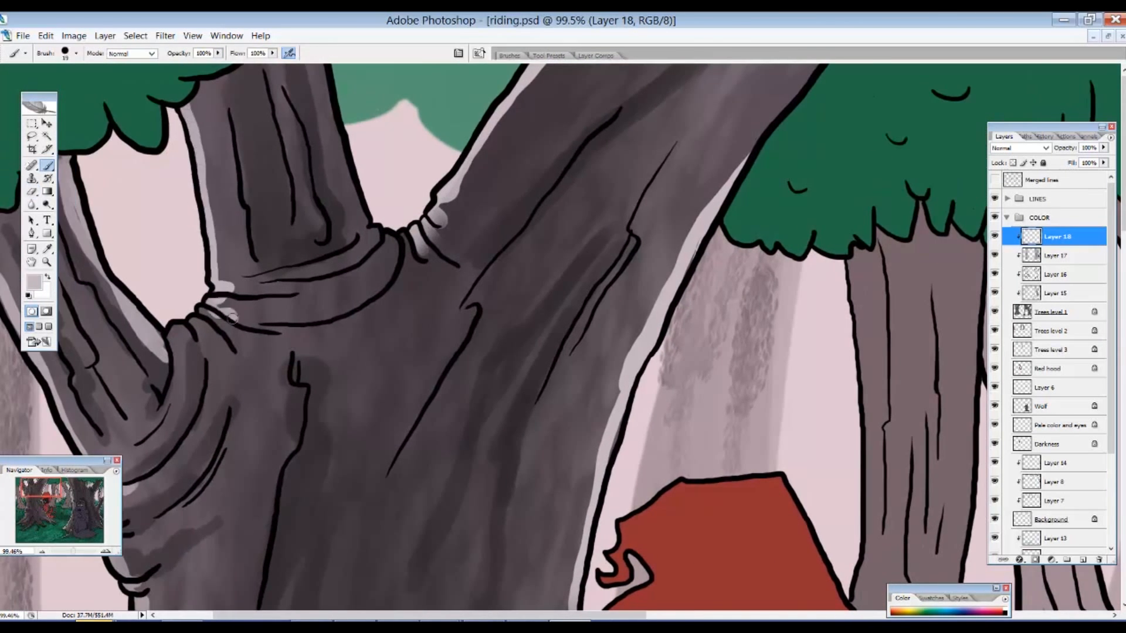
{"action": "left_click_drag", "start_coordinate": [178, 350], "coordinate": [205, 328]}
{"action": "left_click_drag", "start_coordinate": [371, 236], "coordinate": [388, 253]}
{"action": "key", "text": "e"}
{"action": "mouse_move", "coordinate": [371, 276]}
{"action": "left_mouse_down"}
{"action": "mouse_move", "coordinate": [357, 304]}
{"action": "mouse_move", "coordinate": [380, 274]}
{"action": "left_mouse_up"}
{"action": "key", "text": "b"}
{"action": "left_click_drag", "start_coordinate": [361, 237], "coordinate": [319, 66]}
{"action": "key", "text": "ctrl+minus"}
{"action": "key", "text": "ctrl+minus"}
{"action": "key", "text": "ctrl+minus"}
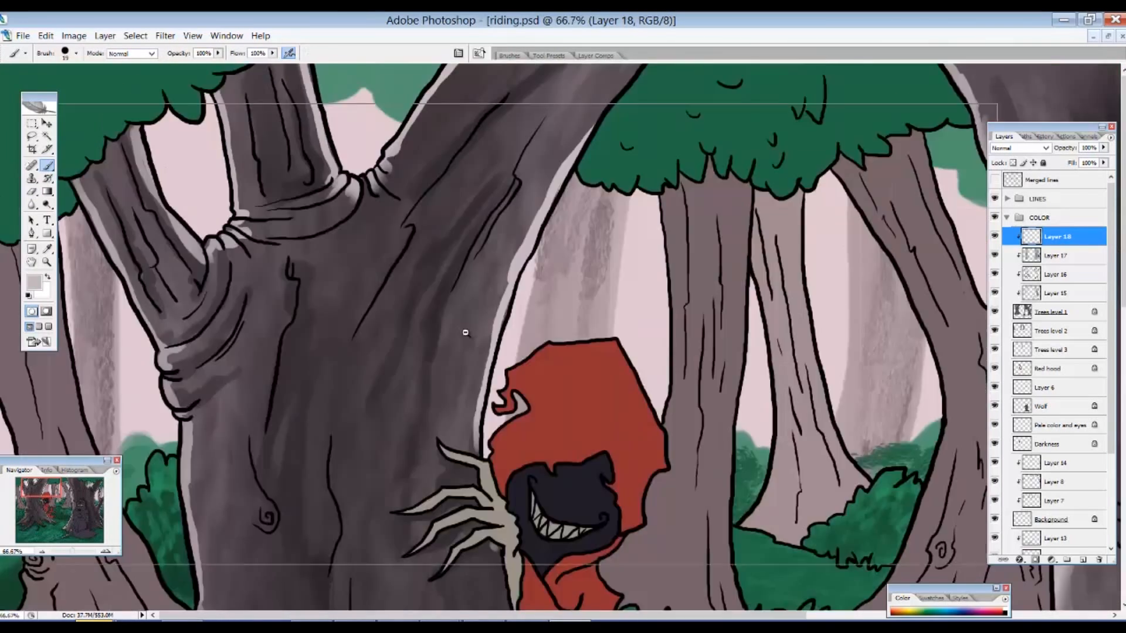
Deepen the soft shading on the left tree's trunk and branches on Layer 17 with a 300 px soft black brush
{"action": "left_click", "coordinate": [34, 282]}
{"action": "left_click", "coordinate": [605, 412]}
{"action": "left_click", "coordinate": [856, 265]}
{"action": "left_click", "coordinate": [1058, 255]}
{"action": "right_click", "coordinate": [412, 183]}
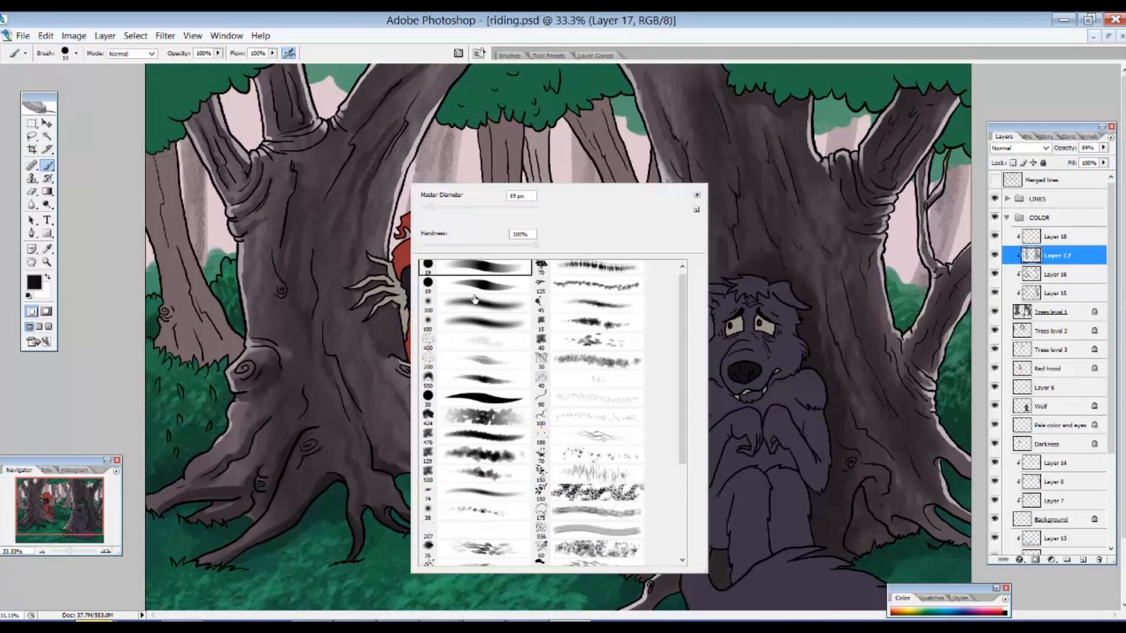
{"action": "left_click", "coordinate": [481, 267]}
{"action": "left_click_drag", "start_coordinate": [290, 143], "coordinate": [305, 290]}
{"action": "left_click_drag", "start_coordinate": [364, 138], "coordinate": [376, 457]}
{"action": "left_click_drag", "start_coordinate": [234, 469], "coordinate": [299, 294]}
{"action": "left_click_drag", "start_coordinate": [210, 137], "coordinate": [285, 297]}
Darken the right tree's trunk above and beside the wolf with the same soft black brush
{"action": "left_click_drag", "start_coordinate": [704, 100], "coordinate": [777, 255]}
{"action": "left_click_drag", "start_coordinate": [783, 229], "coordinate": [821, 355]}
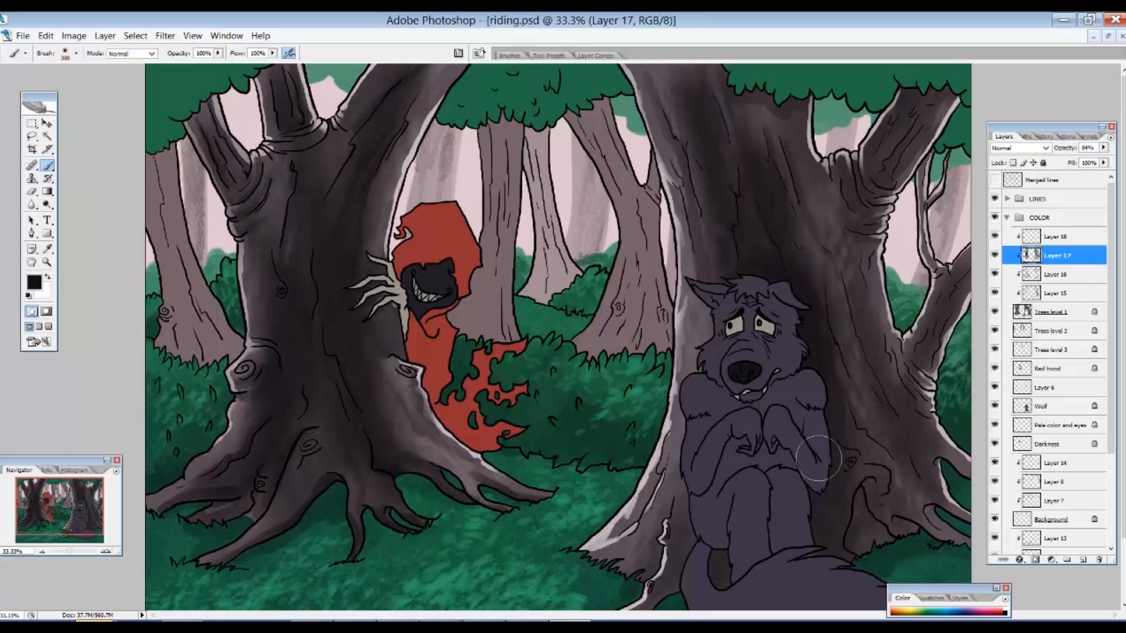
{"action": "left_click_drag", "start_coordinate": [819, 458], "coordinate": [858, 564]}
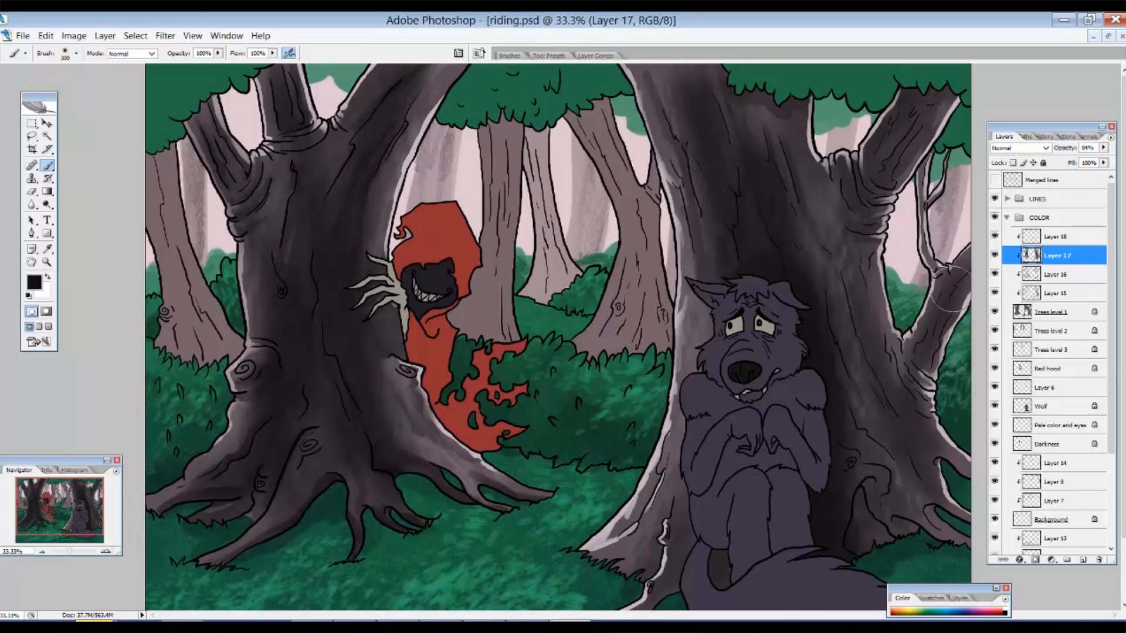
Compare the trees with the shading and rim light layers hidden and shown, and select Layer 18
{"action": "left_click", "coordinate": [994, 257]}
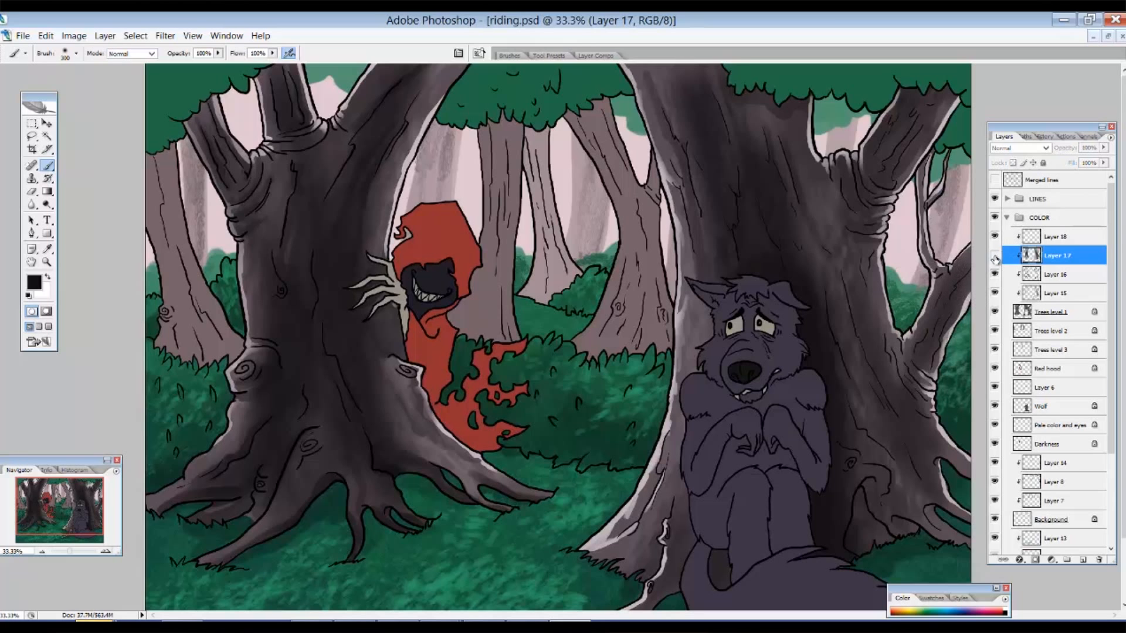
{"action": "left_click", "coordinate": [995, 237]}
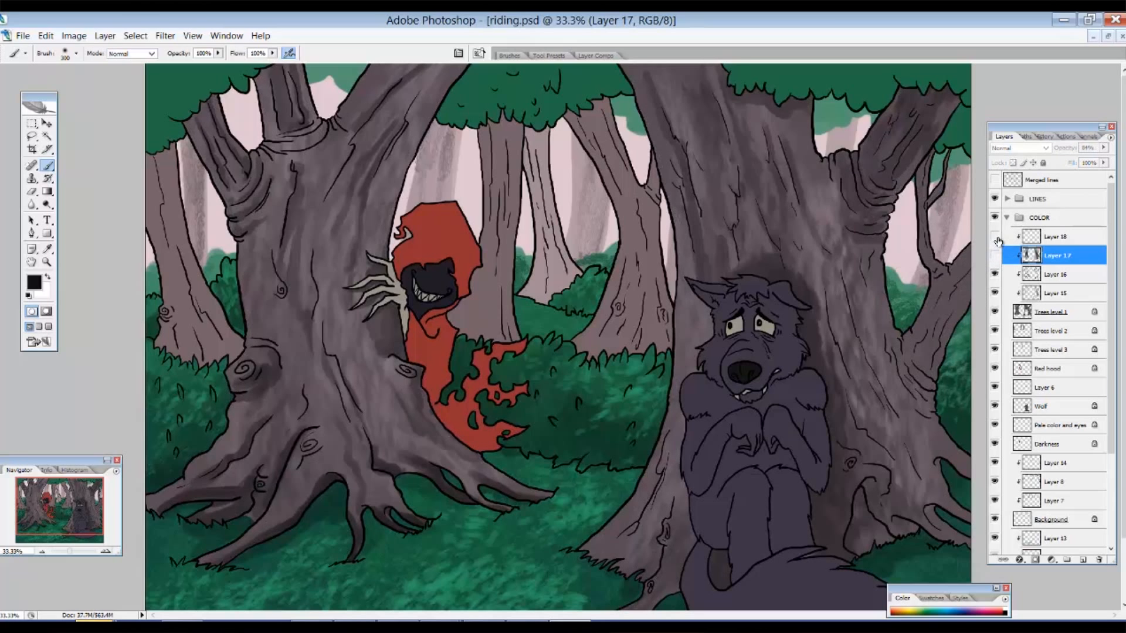
{"action": "left_click", "coordinate": [996, 256]}
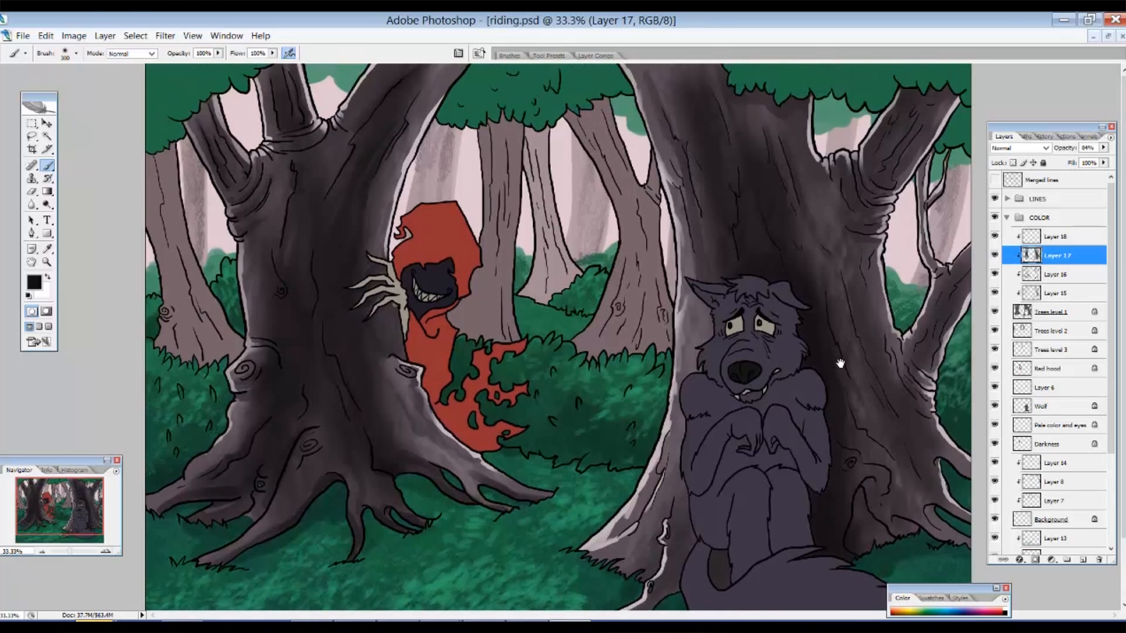
{"action": "left_click_drag", "start_coordinate": [840, 363], "coordinate": [847, 399]}
{"action": "scroll", "coordinate": [844, 322], "scroll_direction": "down", "scroll_amount": 1}
{"action": "scroll", "coordinate": [868, 311], "scroll_direction": "down", "scroll_amount": 1}
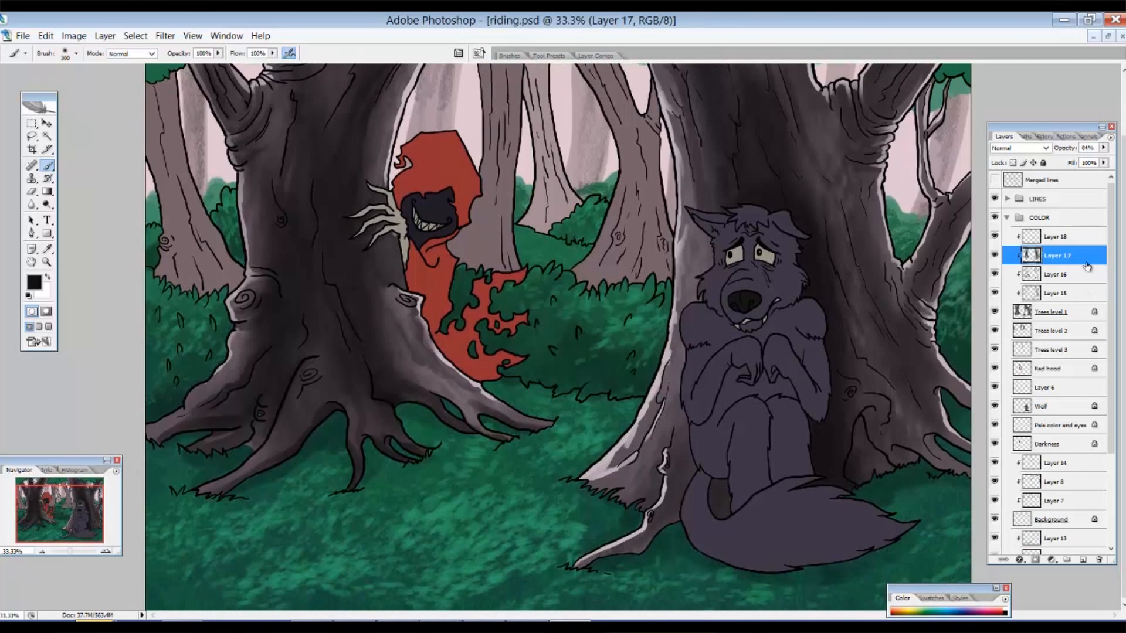
{"action": "left_click", "coordinate": [1057, 237]}
{"action": "scroll", "coordinate": [851, 417], "scroll_direction": "up", "scroll_amount": 2}
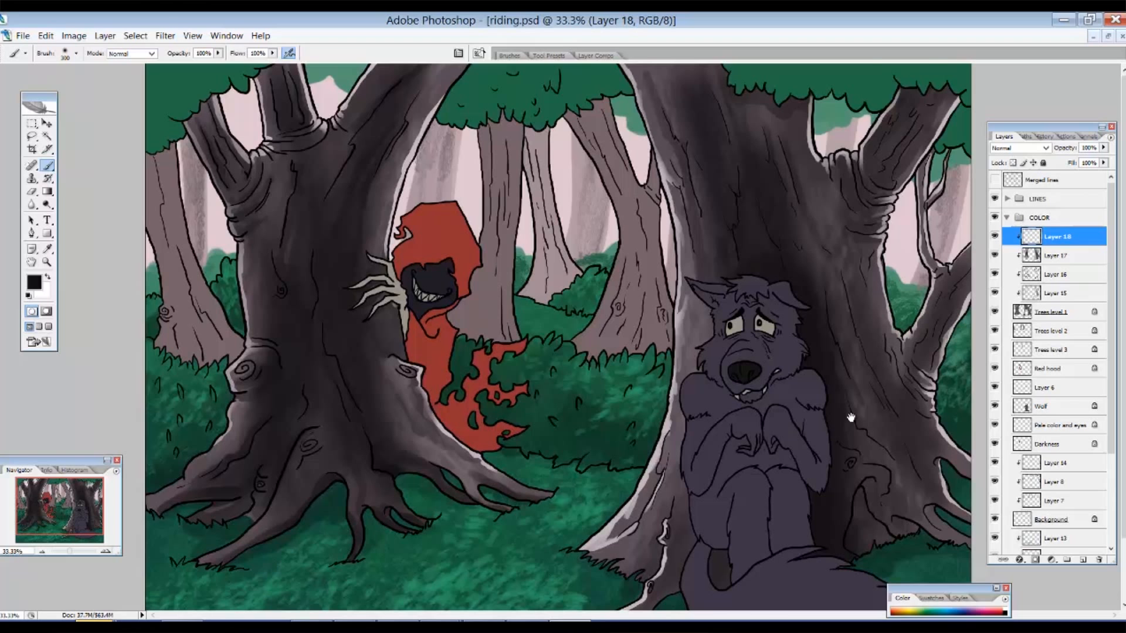
Add a new clipped layer above Layer 18 and touch up the right tree's bark around the wolf with a hard brush
{"action": "scroll", "coordinate": [851, 417], "scroll_direction": "down", "scroll_amount": 2}
{"action": "scroll", "coordinate": [858, 284], "scroll_direction": "up", "scroll_amount": 2}
{"action": "left_click", "coordinate": [1082, 561]}
{"action": "left_click", "coordinate": [1050, 247], "text": "alt"}
{"action": "left_click_drag", "start_coordinate": [739, 447], "coordinate": [909, 604]}
{"action": "right_click", "coordinate": [792, 309]}
{"action": "mouse_move", "coordinate": [738, 258]}
{"action": "left_mouse_down"}
{"action": "mouse_move", "coordinate": [766, 422]}
{"action": "mouse_move", "coordinate": [835, 375]}
{"action": "left_mouse_up"}
{"action": "left_click_drag", "start_coordinate": [868, 322], "coordinate": [929, 349]}
{"action": "left_click_drag", "start_coordinate": [803, 117], "coordinate": [824, 265]}
{"action": "left_click", "coordinate": [884, 272], "text": "alt"}
{"action": "left_click", "coordinate": [884, 272], "text": "alt"}
{"action": "left_click", "coordinate": [883, 271], "text": "alt"}
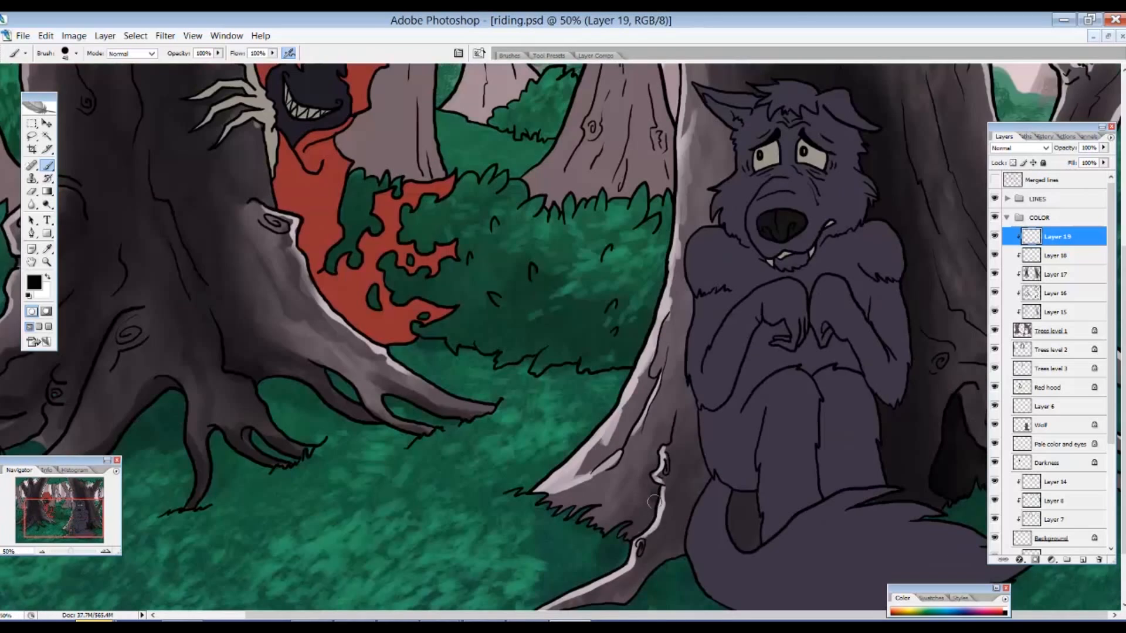
Choose a large soft brush and add a new layer clipped to the Trees level 2 layer
{"action": "left_click_drag", "start_coordinate": [528, 264], "coordinate": [651, 293]}
{"action": "left_click_drag", "start_coordinate": [220, 77], "coordinate": [206, 329]}
{"action": "right_click", "coordinate": [586, 155]}
{"action": "right_click", "coordinate": [560, 152]}
{"action": "left_click", "coordinate": [536, 144]}
{"action": "double_click", "coordinate": [1011, 222]}
{"action": "key", "text": "Escape"}
{"action": "left_click", "coordinate": [1055, 351]}
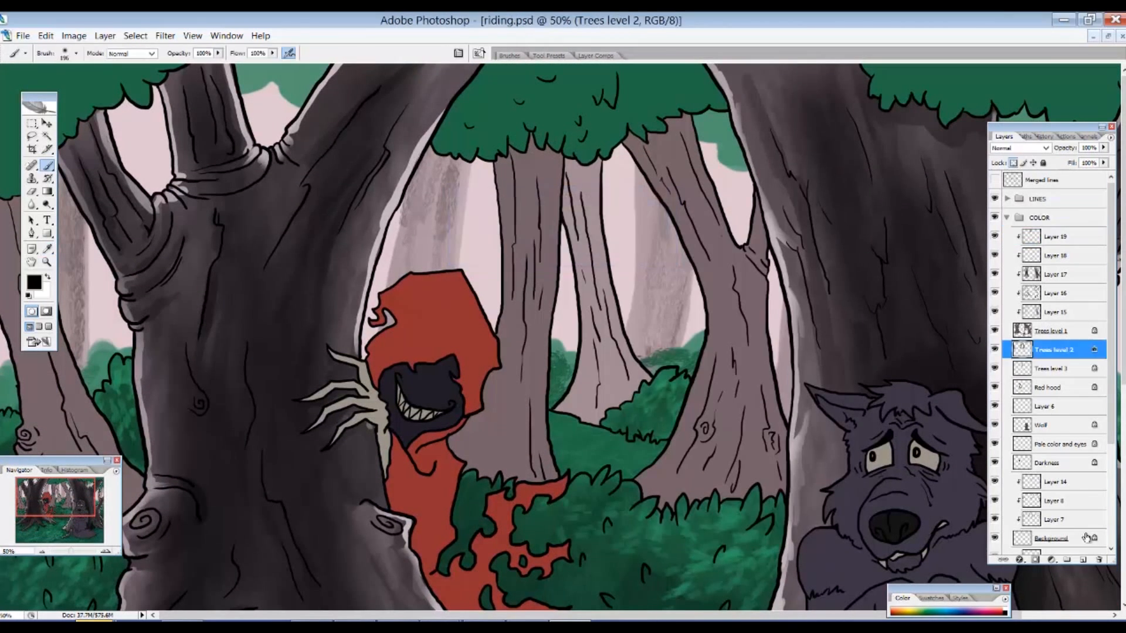
{"action": "left_click", "coordinate": [1083, 560]}
{"action": "double_click", "coordinate": [1083, 359], "text": "alt"}
{"action": "key", "text": "Escape"}
{"action": "left_click", "coordinate": [1076, 359], "text": "alt"}
Softly darken the trunks of the mid-distance trees in the middle, beside the right tree and at the far left
{"action": "mouse_move", "coordinate": [526, 153]}
{"action": "left_mouse_down"}
{"action": "mouse_move", "coordinate": [502, 406]}
{"action": "mouse_move", "coordinate": [476, 457]}
{"action": "left_mouse_up"}
{"action": "key", "text": "ctrl+alt+z"}
{"action": "left_click_drag", "start_coordinate": [528, 152], "coordinate": [511, 461]}
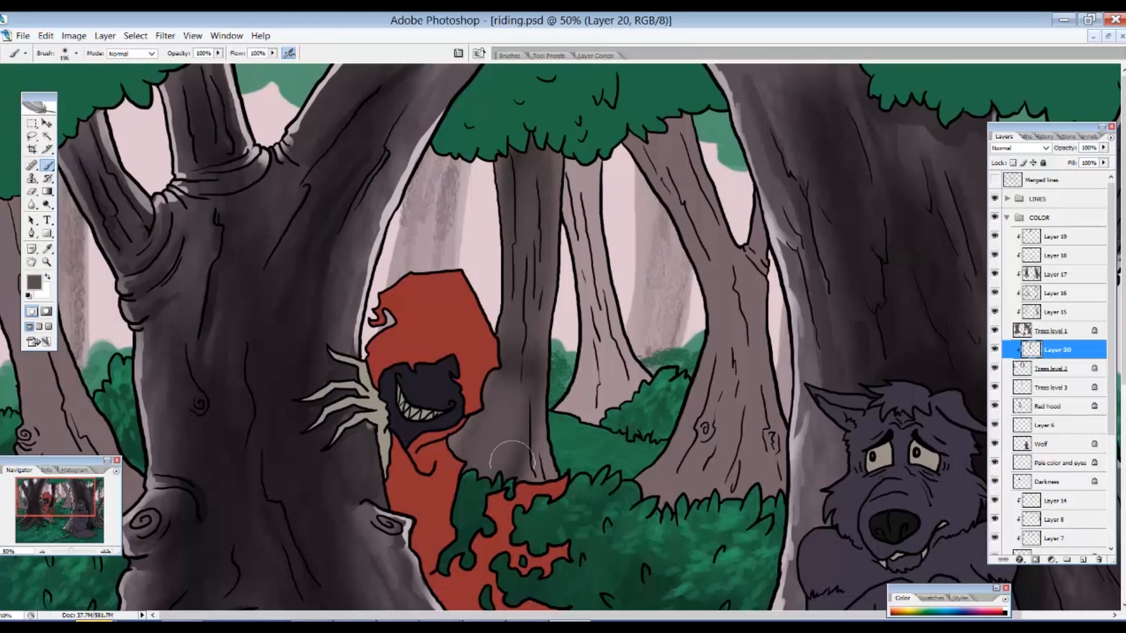
{"action": "left_click_drag", "start_coordinate": [663, 135], "coordinate": [733, 434]}
{"action": "left_click_drag", "start_coordinate": [721, 223], "coordinate": [745, 481]}
{"action": "key", "text": "ctrl+minus"}
{"action": "key", "text": "ctrl+minus"}
{"action": "left_click_drag", "start_coordinate": [287, 313], "coordinate": [253, 170]}
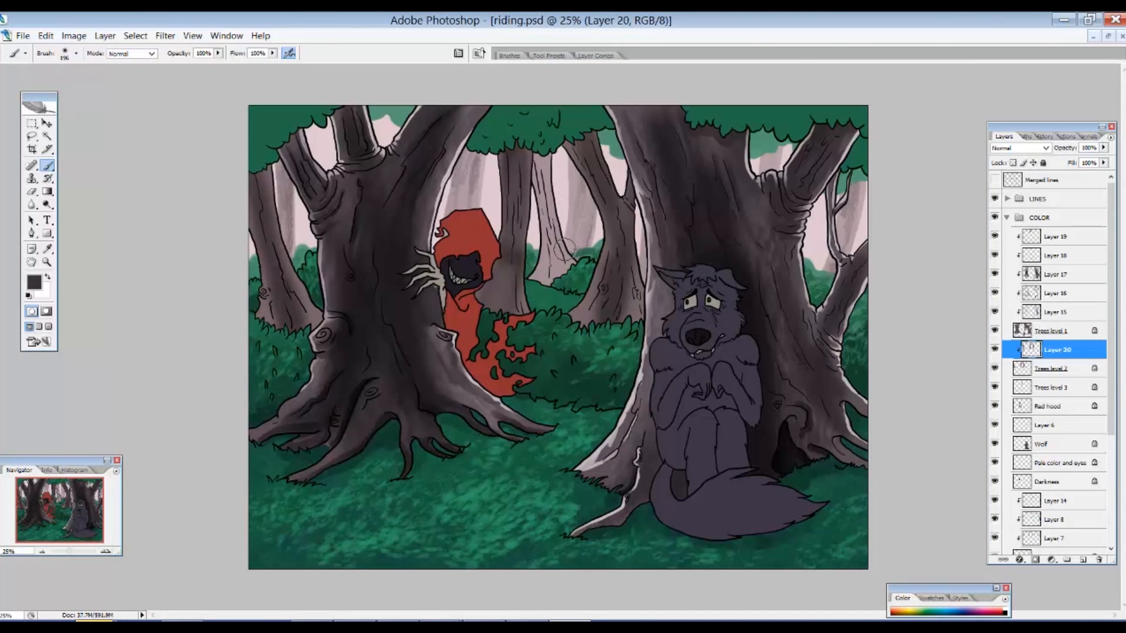
Move the floating palettes off the far-left tree and paint pale rim light along its trunk with a hard brush
{"action": "scroll", "coordinate": [306, 274], "scroll_direction": "up", "scroll_amount": 3}
{"action": "scroll", "coordinate": [585, 317], "scroll_direction": "down", "scroll_amount": 1}
{"action": "left_click_drag", "start_coordinate": [39, 96], "coordinate": [215, 136]}
{"action": "left_click_drag", "start_coordinate": [58, 461], "coordinate": [445, 385]}
{"action": "right_click", "coordinate": [157, 284]}
{"action": "left_click", "coordinate": [143, 352], "text": "alt"}
{"action": "left_click", "coordinate": [382, 219], "text": "alt"}
{"action": "mouse_move", "coordinate": [39, 183]}
{"action": "left_mouse_down"}
{"action": "mouse_move", "coordinate": [59, 324]}
{"action": "mouse_move", "coordinate": [132, 472]}
{"action": "left_mouse_up"}
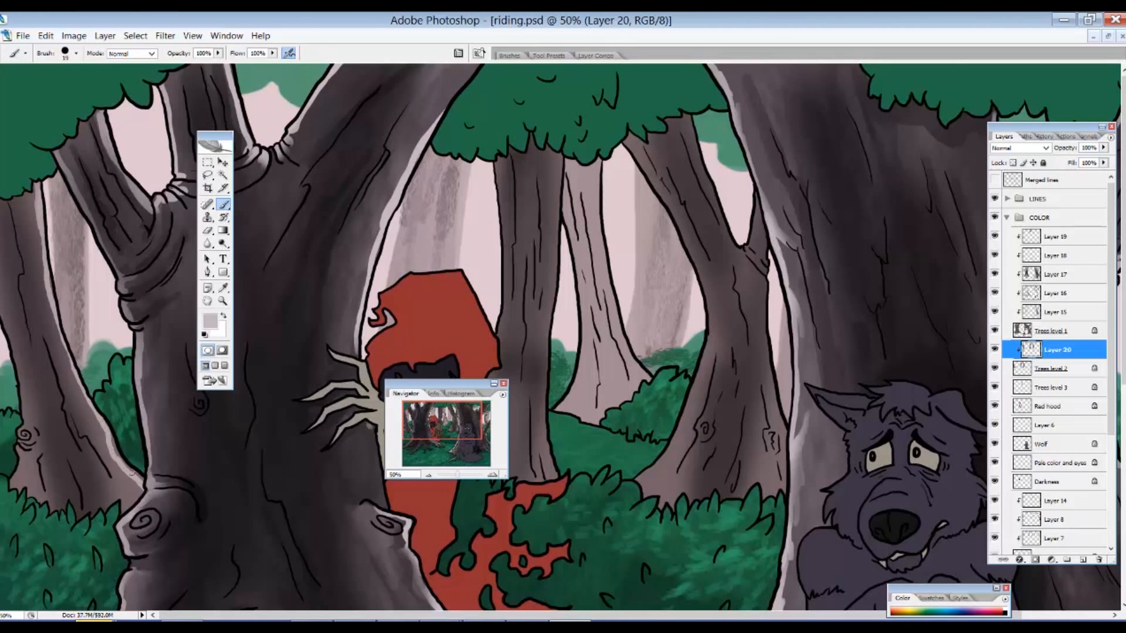
{"action": "mouse_move", "coordinate": [1, 305]}
{"action": "left_mouse_down"}
{"action": "mouse_move", "coordinate": [22, 421]}
{"action": "mouse_move", "coordinate": [13, 484]}
{"action": "left_mouse_up"}
{"action": "key", "text": "u"}
{"action": "left_click_drag", "start_coordinate": [23, 376], "coordinate": [29, 382]}
{"action": "key", "text": "ctrl+z"}
{"action": "key", "text": "b"}
Paint pale rim light along the edges of the middle tree behind the hood and the forked tree beside the wolf's tree
{"action": "left_click_drag", "start_coordinate": [561, 158], "coordinate": [554, 479]}
{"action": "left_click_drag", "start_coordinate": [497, 163], "coordinate": [504, 342]}
{"action": "left_click_drag", "start_coordinate": [445, 384], "coordinate": [319, 380]}
{"action": "left_click_drag", "start_coordinate": [625, 141], "coordinate": [687, 248]}
{"action": "mouse_move", "coordinate": [627, 137]}
{"action": "left_mouse_down"}
{"action": "mouse_move", "coordinate": [705, 304]}
{"action": "mouse_move", "coordinate": [679, 423]}
{"action": "mouse_move", "coordinate": [650, 487]}
{"action": "left_mouse_up"}
{"action": "left_click_drag", "start_coordinate": [710, 190], "coordinate": [740, 251]}
{"action": "mouse_move", "coordinate": [756, 191]}
{"action": "left_mouse_down"}
{"action": "mouse_move", "coordinate": [745, 257]}
{"action": "mouse_move", "coordinate": [780, 415]}
{"action": "mouse_move", "coordinate": [782, 491]}
{"action": "left_mouse_up"}
Trim the forked background tree's rim light along its trunk and base with sampled darker bark tones
{"action": "left_click", "coordinate": [748, 410], "text": "alt"}
{"action": "left_click_drag", "start_coordinate": [668, 483], "coordinate": [704, 401]}
{"action": "left_click", "coordinate": [716, 329], "text": "alt"}
{"action": "left_click_drag", "start_coordinate": [684, 155], "coordinate": [730, 260]}
{"action": "left_click_drag", "start_coordinate": [752, 333], "coordinate": [753, 387]}
{"action": "left_click_drag", "start_coordinate": [738, 390], "coordinate": [724, 476]}
{"action": "left_click_drag", "start_coordinate": [724, 407], "coordinate": [704, 467]}
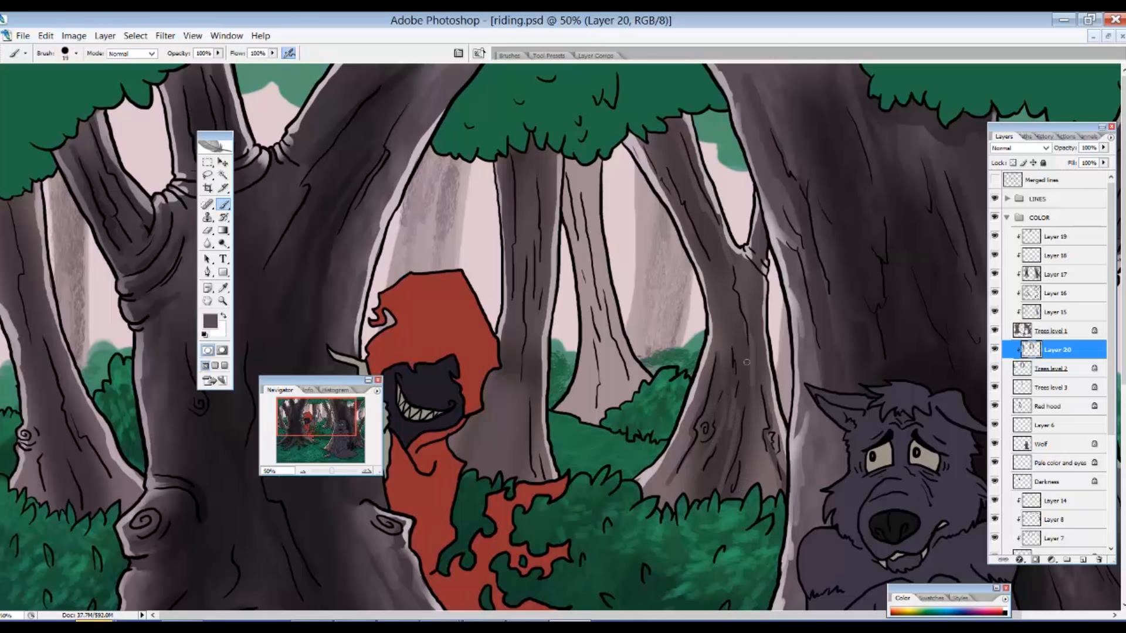
Touch up the middle background tree's trunk beside the red hood with a sampled bark tone
{"action": "left_click_drag", "start_coordinate": [508, 207], "coordinate": [509, 164]}
{"action": "scroll", "coordinate": [508, 176], "scroll_direction": "down", "scroll_amount": 3}
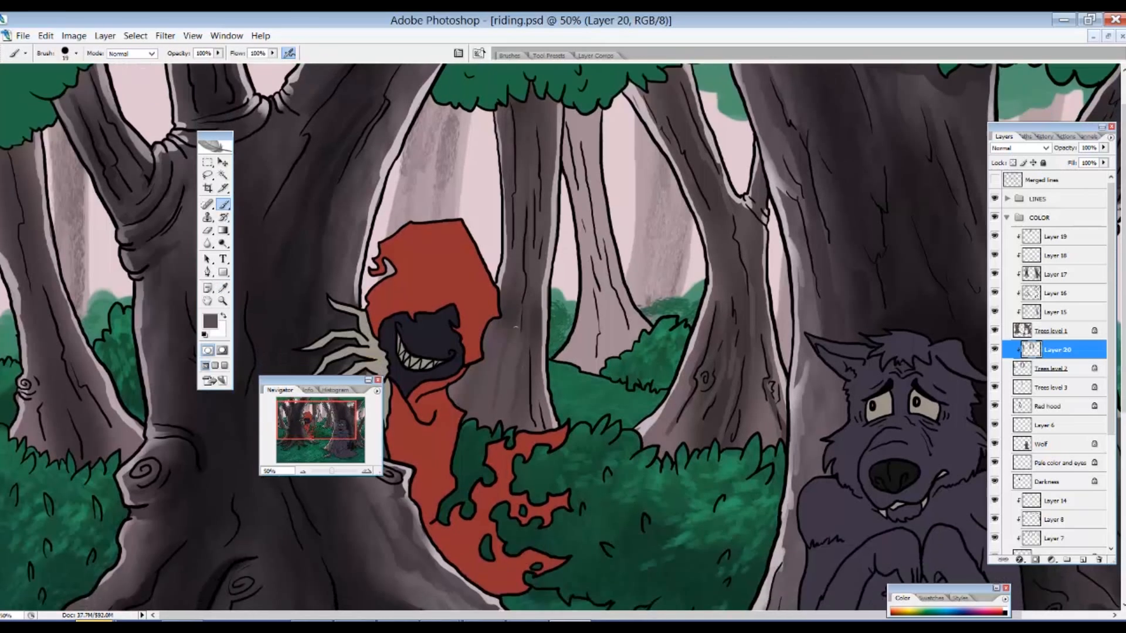
{"action": "left_click", "coordinate": [502, 382], "text": "alt"}
{"action": "right_click", "coordinate": [501, 382]}
{"action": "left_click", "coordinate": [532, 252]}
{"action": "left_click", "coordinate": [492, 375]}
{"action": "left_click", "coordinate": [500, 384], "text": "alt"}
{"action": "key", "text": "ctrl+minus"}
{"action": "key", "text": "ctrl+minus"}
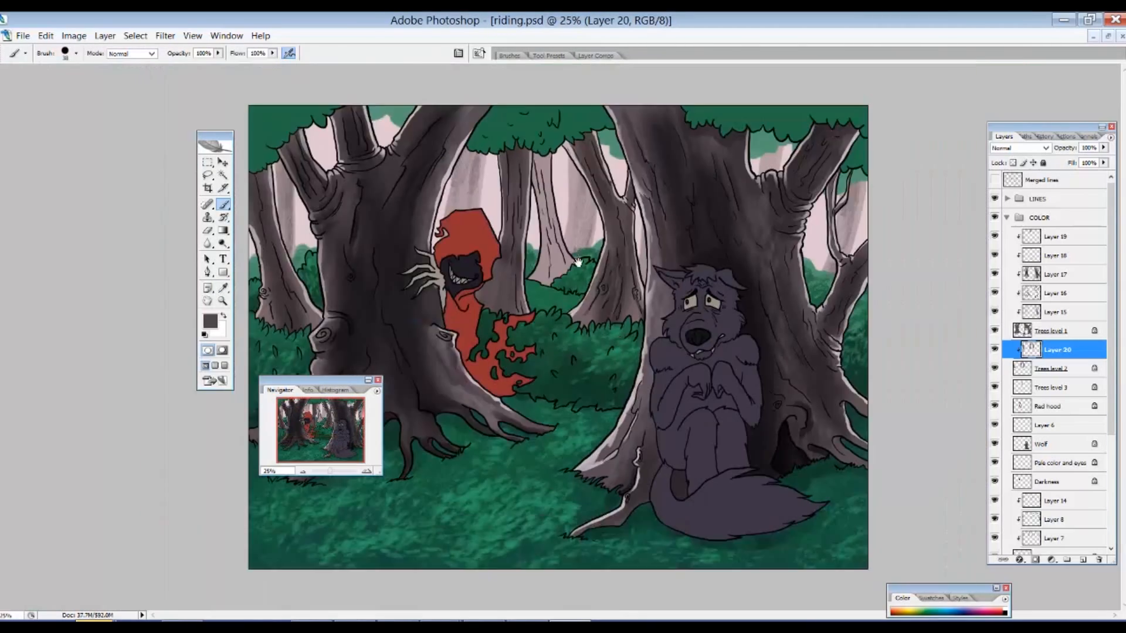
Deepen the shading at the bases of the two central background trees and under the canopy with a 64 px soft dark brush
{"action": "left_click_drag", "start_coordinate": [557, 212], "coordinate": [681, 377]}
{"action": "left_click_drag", "start_coordinate": [489, 321], "coordinate": [455, 436]}
{"action": "key", "text": "ctrl+minus"}
{"action": "key", "text": "ctrl+minus"}
{"action": "key", "text": "ctrl+minus"}
{"action": "left_click", "coordinate": [530, 330], "text": "alt"}
{"action": "right_click", "coordinate": [532, 332]}
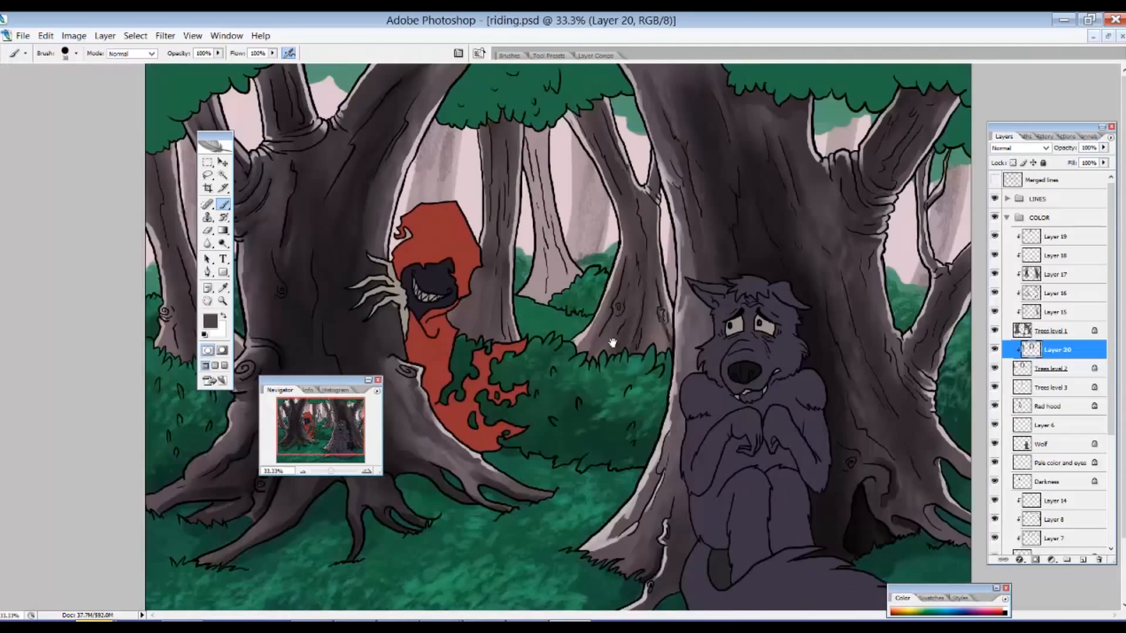
{"action": "left_click", "coordinate": [563, 309]}
{"action": "mouse_move", "coordinate": [453, 321]}
{"action": "left_mouse_down"}
{"action": "mouse_move", "coordinate": [470, 337]}
{"action": "mouse_move", "coordinate": [510, 341]}
{"action": "left_mouse_up"}
{"action": "left_click_drag", "start_coordinate": [580, 356], "coordinate": [605, 347]}
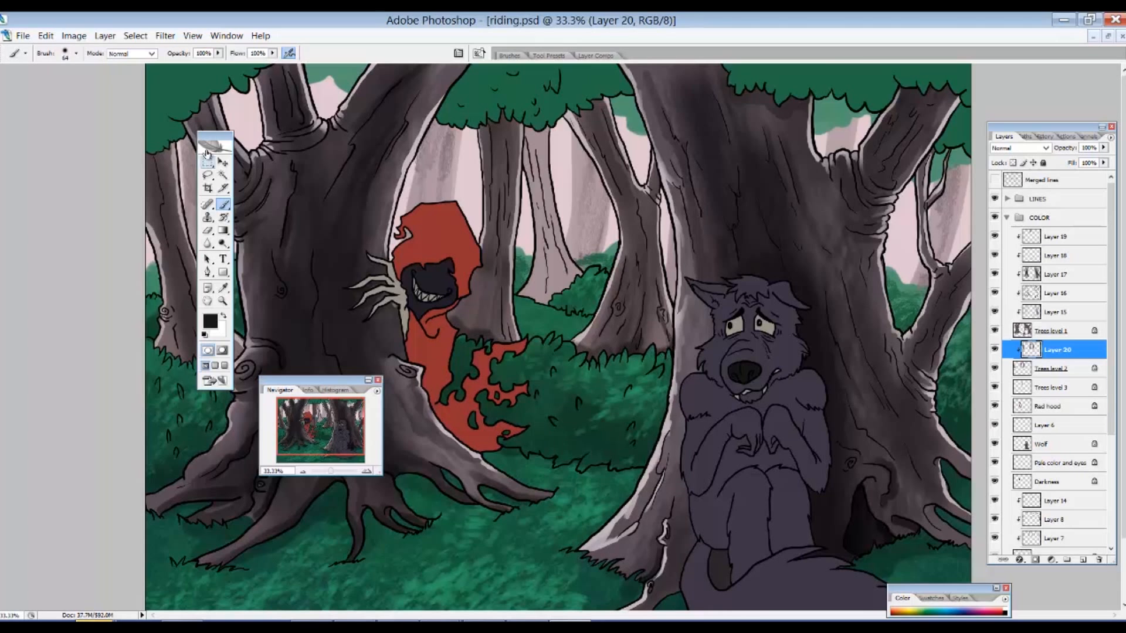
{"action": "left_click_drag", "start_coordinate": [215, 141], "coordinate": [280, 141]}
{"action": "left_click_drag", "start_coordinate": [570, 119], "coordinate": [604, 100]}
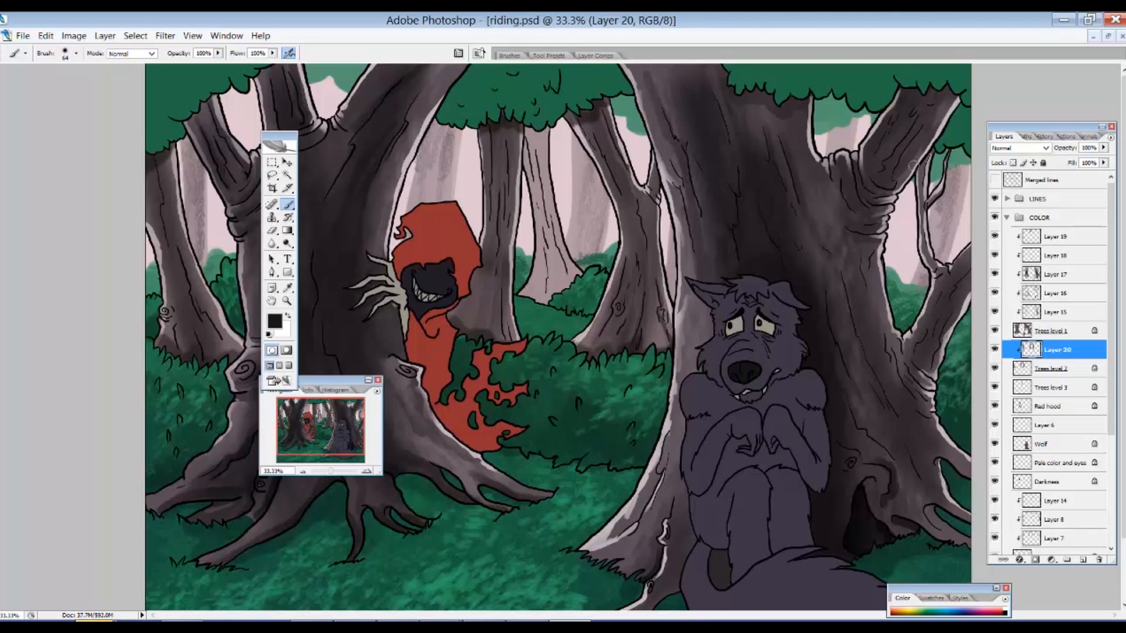
Add a new layer clipped to Trees level 3 and softly shade the thin distant tree with a 114 px brush
{"action": "key", "text": "ctrl+minus"}
{"action": "key", "text": "ctrl+minus"}
{"action": "left_click_drag", "start_coordinate": [456, 118], "coordinate": [655, 289]}
{"action": "left_click", "coordinate": [656, 288], "text": "alt"}
{"action": "mouse_move", "coordinate": [994, 312]}
{"action": "left_mouse_down"}
{"action": "mouse_move", "coordinate": [995, 237]}
{"action": "mouse_move", "coordinate": [994, 312]}
{"action": "left_mouse_up"}
{"action": "left_click", "coordinate": [1051, 388]}
{"action": "left_click", "coordinate": [1082, 560]}
{"action": "left_click", "coordinate": [1056, 397], "text": "alt"}
{"action": "right_click", "coordinate": [552, 177]}
{"action": "left_click", "coordinate": [583, 269]}
{"action": "left_click_drag", "start_coordinate": [531, 376], "coordinate": [574, 355]}
{"action": "left_click_drag", "start_coordinate": [572, 358], "coordinate": [544, 176]}
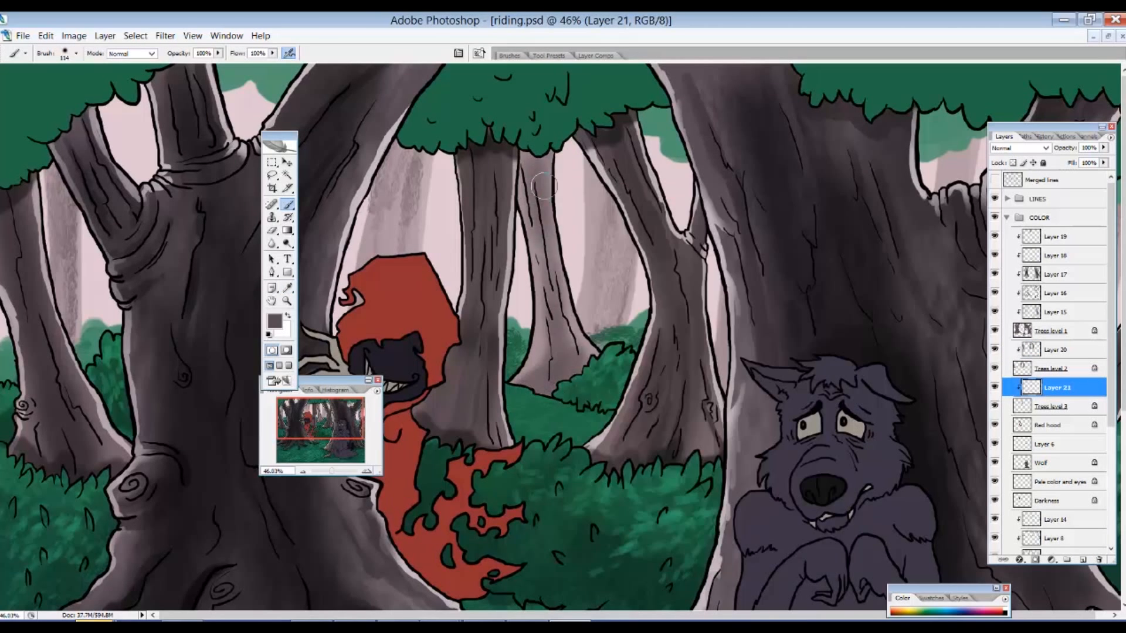
Move the navigator aside and add a new layer above Layer 13, beneath the Background layer, for the foliage
{"action": "key", "text": "ctrl+minus"}
{"action": "key", "text": "ctrl+minus"}
{"action": "key", "text": "ctrl+minus"}
{"action": "left_click_drag", "start_coordinate": [334, 380], "coordinate": [197, 365]}
{"action": "left_click_drag", "start_coordinate": [722, 434], "coordinate": [375, 181]}
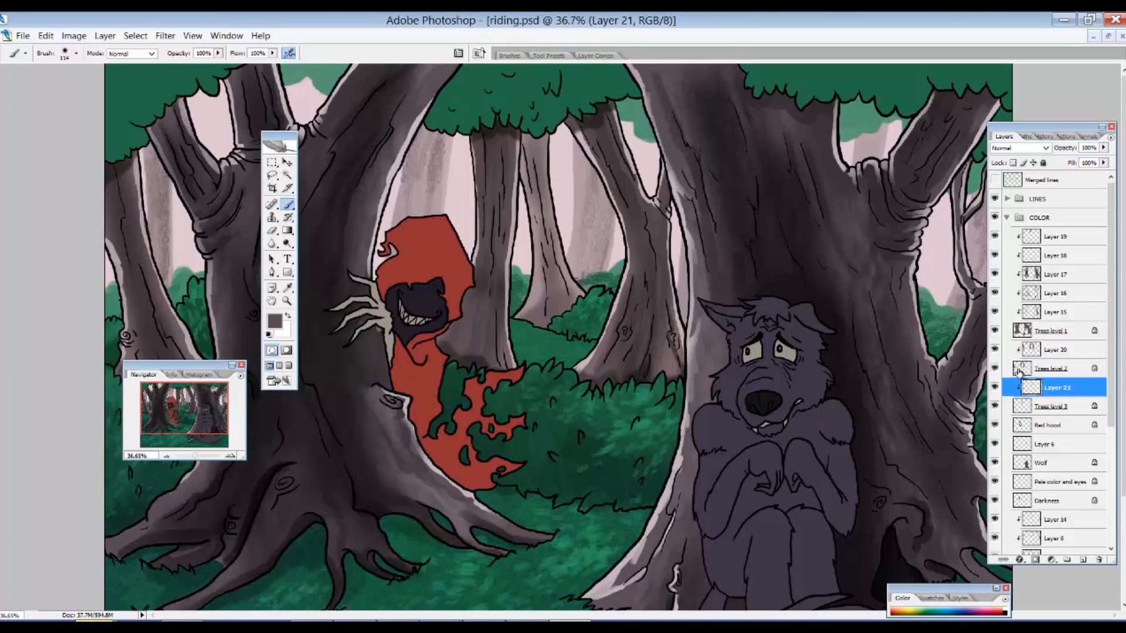
{"action": "left_click_drag", "start_coordinate": [1111, 361], "coordinate": [1111, 469]}
{"action": "left_click", "coordinate": [1065, 411]}
{"action": "left_click", "coordinate": [1082, 560]}
{"action": "right_click", "coordinate": [354, 126]}
{"action": "left_click_drag", "start_coordinate": [625, 359], "coordinate": [625, 428]}
{"action": "scroll", "coordinate": [599, 436], "scroll_direction": "down", "scroll_amount": 1}
{"action": "scroll", "coordinate": [599, 436], "scroll_direction": "up", "scroll_amount": 2}
{"action": "left_click", "coordinate": [531, 333]}
Pick a dark green and paint leafy shadow texture over the canopy foliage
{"action": "right_click", "coordinate": [271, 85]}
{"action": "left_click_drag", "start_coordinate": [337, 110], "coordinate": [354, 112]}
{"action": "left_click", "coordinate": [275, 321]}
{"action": "left_click", "coordinate": [680, 368]}
{"action": "left_click", "coordinate": [853, 256]}
{"action": "left_click_drag", "start_coordinate": [450, 95], "coordinate": [544, 90]}
{"action": "left_click_drag", "start_coordinate": [495, 114], "coordinate": [575, 78]}
{"action": "key", "text": "ctrl+plus"}
{"action": "key", "text": "ctrl+minus"}
{"action": "key", "text": "ctrl+minus"}
{"action": "left_click_drag", "start_coordinate": [689, 129], "coordinate": [779, 123]}
Move the toolbox off the artwork and extend the dark green leaf texture across the canopy, adjusting the brush along the way
{"action": "left_click_drag", "start_coordinate": [279, 135], "coordinate": [131, 144]}
{"action": "left_click_drag", "start_coordinate": [261, 146], "coordinate": [308, 113]}
{"action": "right_click", "coordinate": [482, 136]}
{"action": "left_click", "coordinate": [598, 344]}
{"action": "left_click_drag", "start_coordinate": [510, 127], "coordinate": [607, 120]}
{"action": "left_click_drag", "start_coordinate": [848, 152], "coordinate": [863, 165]}
{"action": "right_click", "coordinate": [679, 192]}
{"action": "left_click", "coordinate": [740, 403]}
{"action": "left_click_drag", "start_coordinate": [304, 114], "coordinate": [255, 159]}
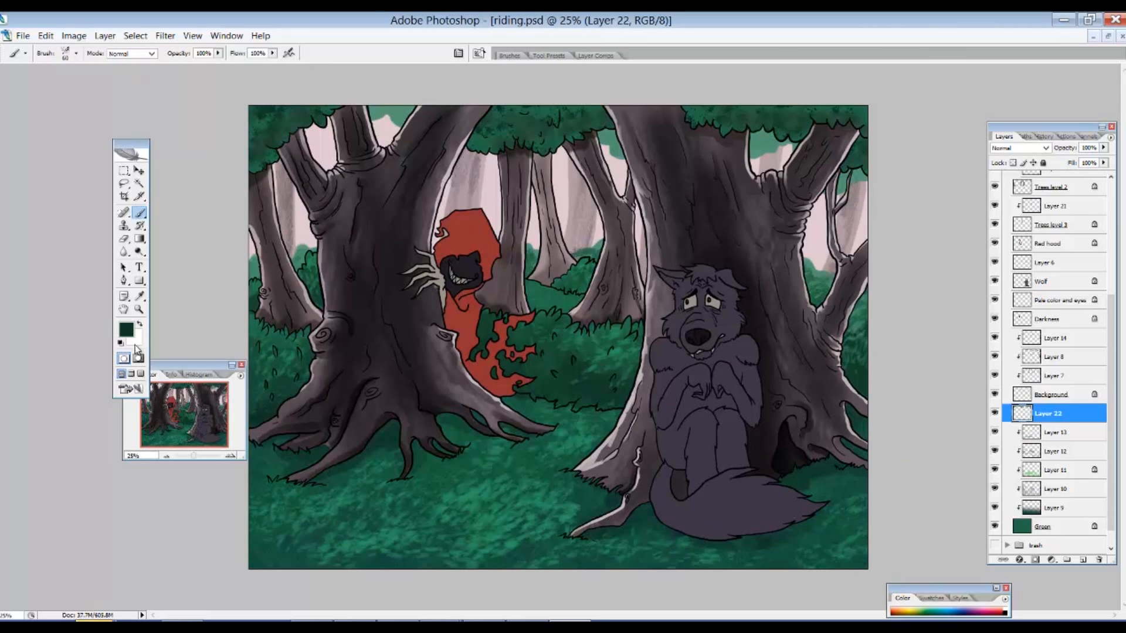
Add a new layer clipped to Layer 22 and paint a different dark green over the central canopy
{"action": "left_click", "coordinate": [1083, 560]}
{"action": "key", "text": "ctrl+alt+g"}
{"action": "left_click", "coordinate": [126, 330]}
{"action": "left_click", "coordinate": [685, 329]}
{"action": "left_click", "coordinate": [697, 385]}
{"action": "left_click", "coordinate": [855, 263]}
{"action": "left_click_drag", "start_coordinate": [520, 126], "coordinate": [548, 135]}
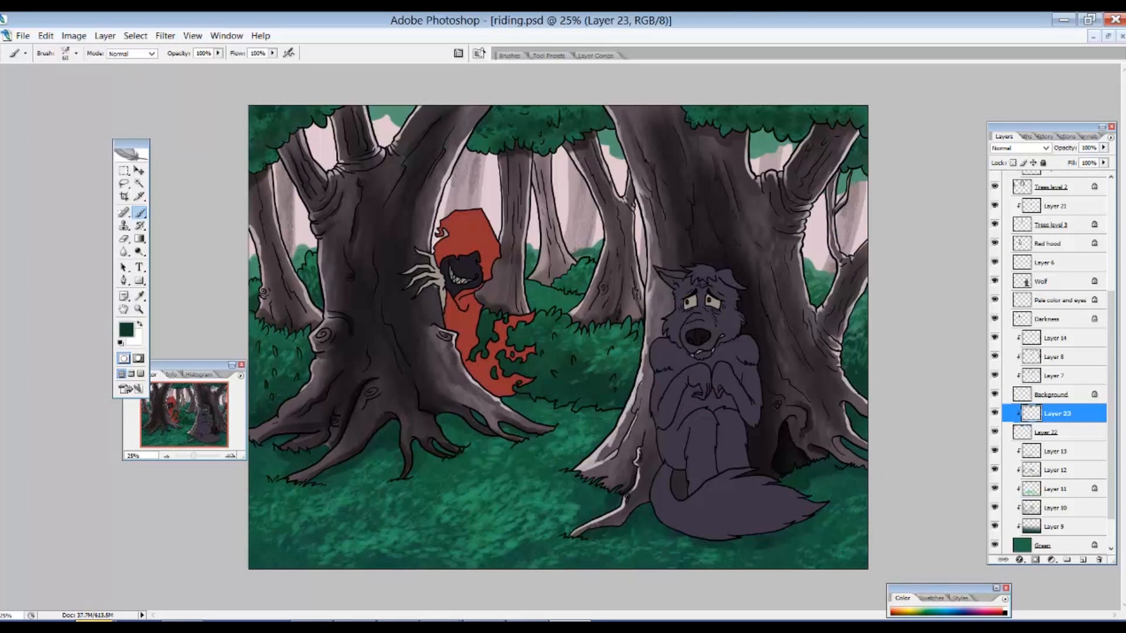
Add a new layer above Layer 23 and set up a small hard brush with a light mint green
{"action": "left_click", "coordinate": [1083, 560]}
{"action": "key", "text": "alt+space"}
{"action": "left_click_drag", "start_coordinate": [253, 107], "coordinate": [458, 203]}
{"action": "left_click", "coordinate": [126, 329]}
{"action": "left_click", "coordinate": [676, 299]}
{"action": "left_click", "coordinate": [846, 270]}
{"action": "right_click", "coordinate": [419, 199]}
{"action": "left_click", "coordinate": [595, 565]}
Paint light mint green rim light along the lower leaf edges of the left canopy, moving the toolbox and navigator out of the way
{"action": "left_click_drag", "start_coordinate": [1, 405], "coordinate": [81, 405]}
{"action": "left_click_drag", "start_coordinate": [131, 144], "coordinate": [452, 158]}
{"action": "left_click_drag", "start_coordinate": [187, 365], "coordinate": [184, 409]}
{"action": "left_click_drag", "start_coordinate": [99, 370], "coordinate": [157, 341]}
{"action": "left_click_drag", "start_coordinate": [79, 264], "coordinate": [182, 275]}
{"action": "left_click_drag", "start_coordinate": [221, 217], "coordinate": [260, 183]}
{"action": "left_click_drag", "start_coordinate": [262, 180], "coordinate": [342, 149]}
{"action": "mouse_move", "coordinate": [364, 153]}
{"action": "left_mouse_down"}
{"action": "mouse_move", "coordinate": [330, 153]}
{"action": "mouse_move", "coordinate": [377, 176]}
{"action": "left_mouse_up"}
{"action": "key", "text": "e"}
{"action": "key", "text": "b"}
Continue the mint green rim light along the leaf edges of the central and right canopy
{"action": "left_click", "coordinate": [493, 143], "text": "ctrl+alt"}
{"action": "left_click", "coordinate": [527, 172], "text": "ctrl"}
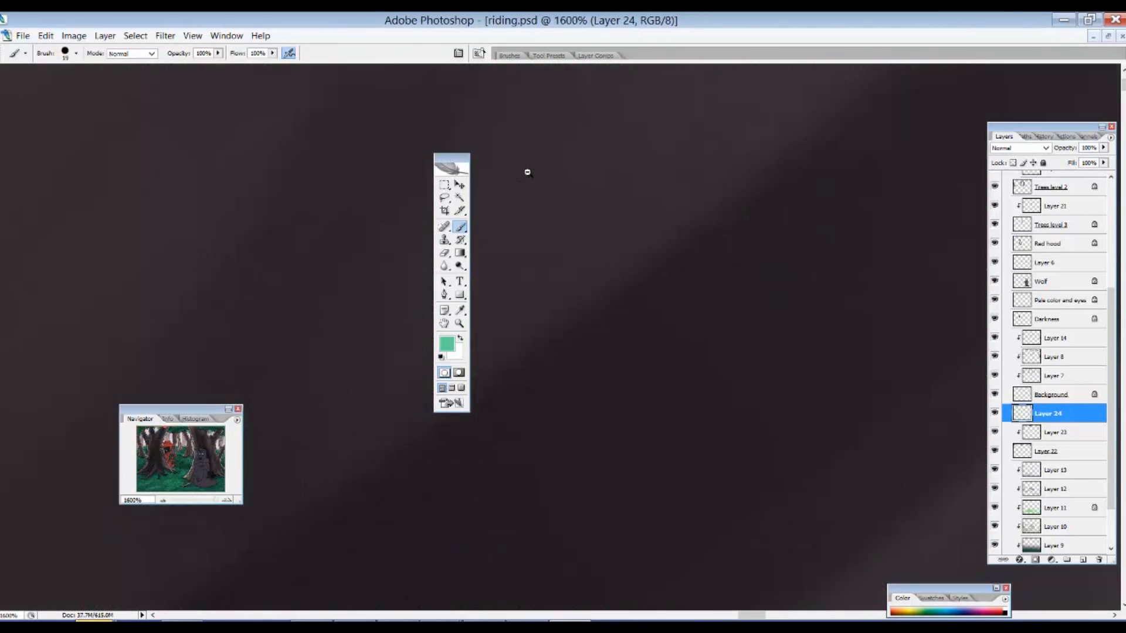
{"action": "scroll", "coordinate": [527, 172], "scroll_direction": "down", "scroll_amount": 10}
{"action": "mouse_move", "coordinate": [652, 150]}
{"action": "left_mouse_down"}
{"action": "mouse_move", "coordinate": [716, 190]}
{"action": "mouse_move", "coordinate": [780, 150]}
{"action": "mouse_move", "coordinate": [719, 169]}
{"action": "left_mouse_up"}
{"action": "left_click_drag", "start_coordinate": [746, 102], "coordinate": [742, 115]}
{"action": "left_click_drag", "start_coordinate": [767, 88], "coordinate": [761, 119]}
{"action": "mouse_move", "coordinate": [786, 147]}
{"action": "left_mouse_down"}
{"action": "mouse_move", "coordinate": [807, 165]}
{"action": "mouse_move", "coordinate": [916, 123]}
{"action": "left_mouse_up"}
{"action": "left_click_drag", "start_coordinate": [902, 148], "coordinate": [428, 149]}
{"action": "key", "text": "e"}
{"action": "key", "text": "b"}
{"action": "mouse_move", "coordinate": [873, 130]}
{"action": "left_mouse_down"}
{"action": "mouse_move", "coordinate": [924, 155]}
{"action": "mouse_move", "coordinate": [968, 122]}
{"action": "left_mouse_up"}
{"action": "mouse_move", "coordinate": [971, 90]}
{"action": "left_mouse_down"}
{"action": "mouse_move", "coordinate": [1016, 111]}
{"action": "mouse_move", "coordinate": [920, 151]}
{"action": "left_mouse_up"}
{"action": "mouse_move", "coordinate": [1016, 115]}
{"action": "left_mouse_down"}
{"action": "mouse_move", "coordinate": [1048, 100]}
{"action": "mouse_move", "coordinate": [1113, 135]}
{"action": "left_mouse_up"}
{"action": "left_click_drag", "start_coordinate": [1118, 146], "coordinate": [1092, 157]}
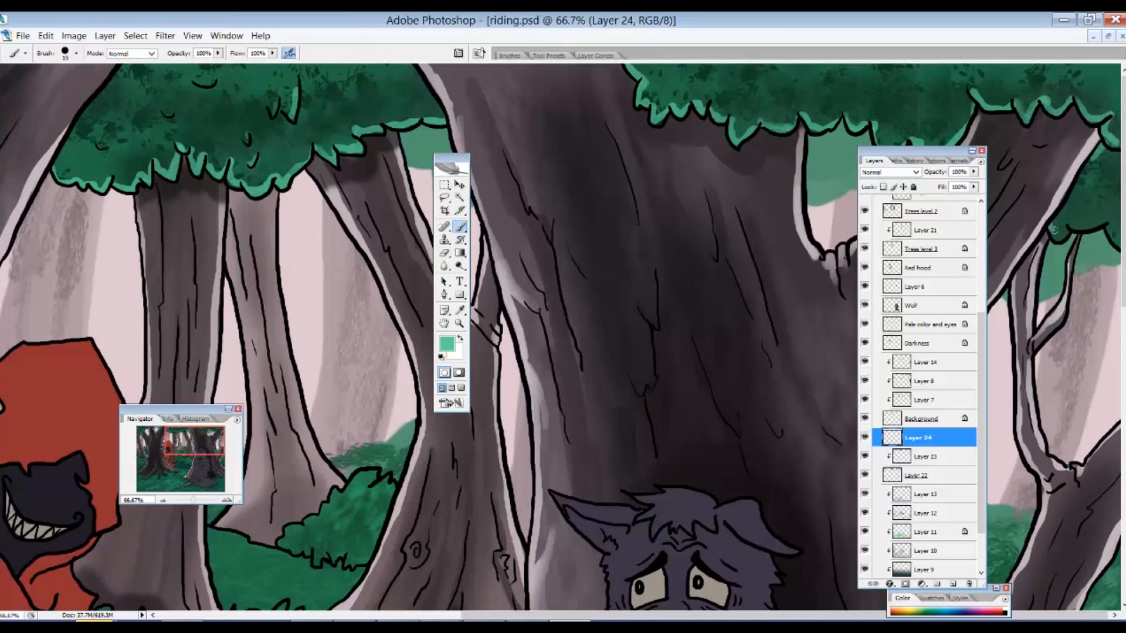
{"action": "left_click_drag", "start_coordinate": [1054, 229], "coordinate": [1118, 236]}
{"action": "key", "text": "ctrl+minus"}
Add a new layer above Layer 14 and clip it to the Background foliage layer
{"action": "key", "text": "ctrl+minus"}
{"action": "mouse_move", "coordinate": [912, 151]}
{"action": "left_mouse_down"}
{"action": "mouse_move", "coordinate": [1067, 137]}
{"action": "mouse_move", "coordinate": [1035, 117]}
{"action": "left_mouse_up"}
{"action": "left_click_drag", "start_coordinate": [1103, 404], "coordinate": [1103, 441]}
{"action": "left_click", "coordinate": [1049, 272]}
{"action": "left_click", "coordinate": [1074, 550]}
{"action": "left_click", "coordinate": [1055, 280], "text": "alt"}
Pick a dark green, adjust the brush and paint over the background foliage on the clipped layer, clearing the floating panels off the artwork
{"action": "right_click", "coordinate": [600, 211]}
{"action": "left_click", "coordinate": [674, 367]}
{"action": "left_click", "coordinate": [444, 351]}
{"action": "left_click", "coordinate": [696, 371]}
{"action": "left_click", "coordinate": [866, 253]}
{"action": "key", "text": "ctrl+z"}
{"action": "left_click_drag", "start_coordinate": [622, 106], "coordinate": [633, 148]}
{"action": "right_click", "coordinate": [625, 99]}
{"action": "left_click", "coordinate": [681, 186]}
{"action": "right_click", "coordinate": [561, 115]}
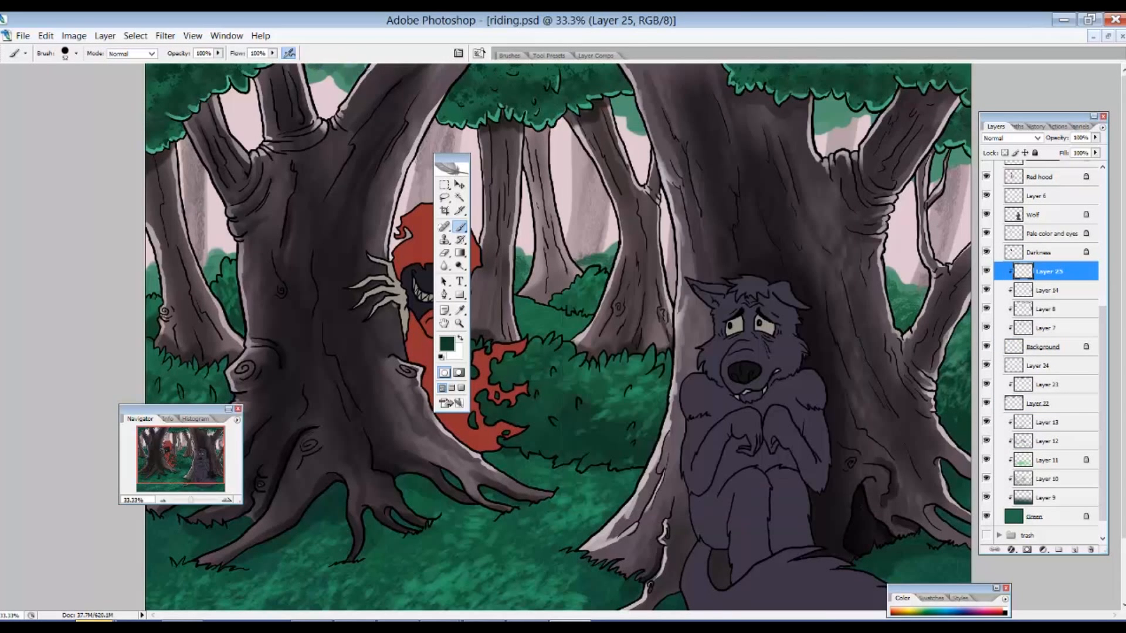
{"action": "scroll", "coordinate": [577, 290], "scroll_direction": "down", "scroll_amount": 2}
{"action": "left_click", "coordinate": [577, 290], "text": "alt"}
{"action": "left_click_drag", "start_coordinate": [451, 158], "coordinate": [147, 147]}
{"action": "left_click_drag", "start_coordinate": [191, 410], "coordinate": [154, 433]}
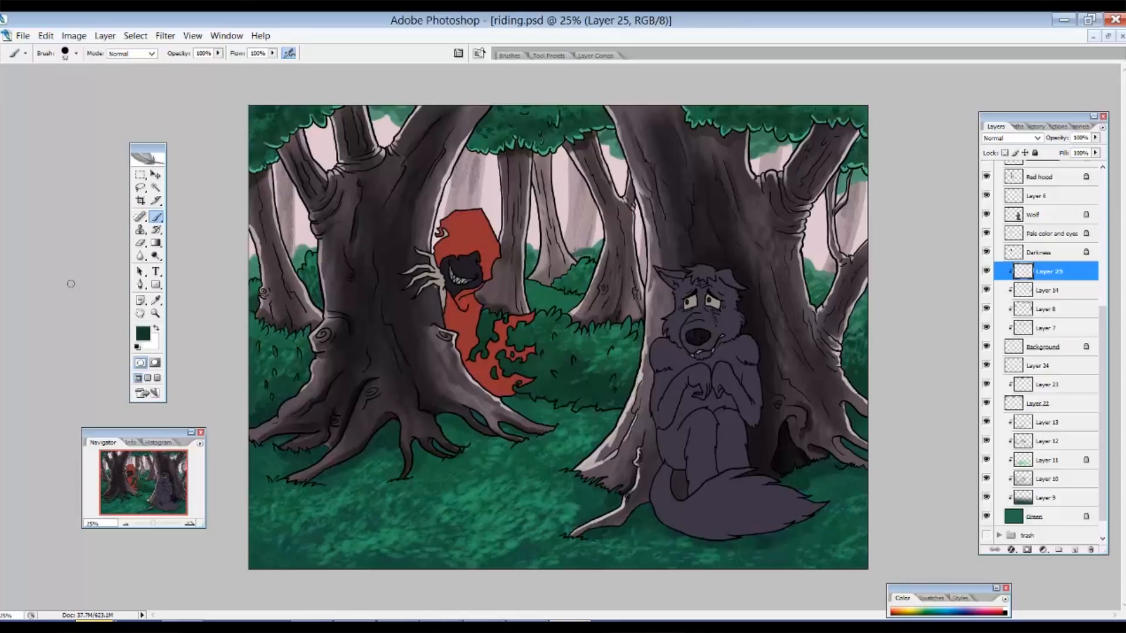
Collapse the COLOR group, expand the LINES group and select the trees lines layer
{"action": "left_click_drag", "start_coordinate": [1102, 440], "coordinate": [1063, 230]}
{"action": "left_click", "coordinate": [1002, 210]}
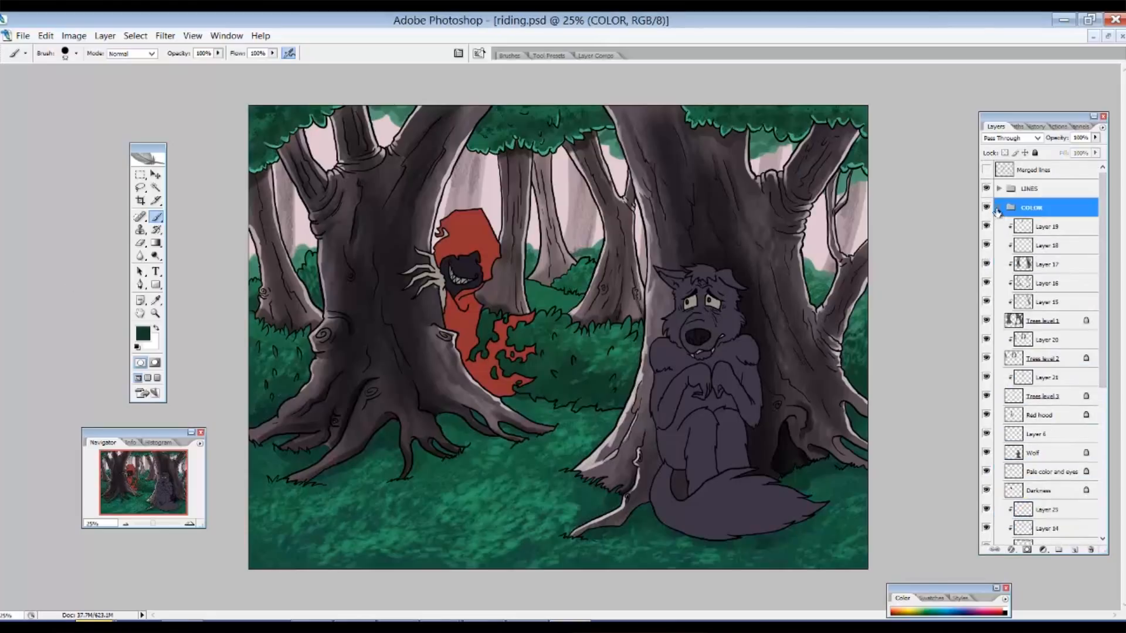
{"action": "left_click", "coordinate": [998, 208]}
{"action": "left_click", "coordinate": [999, 189]}
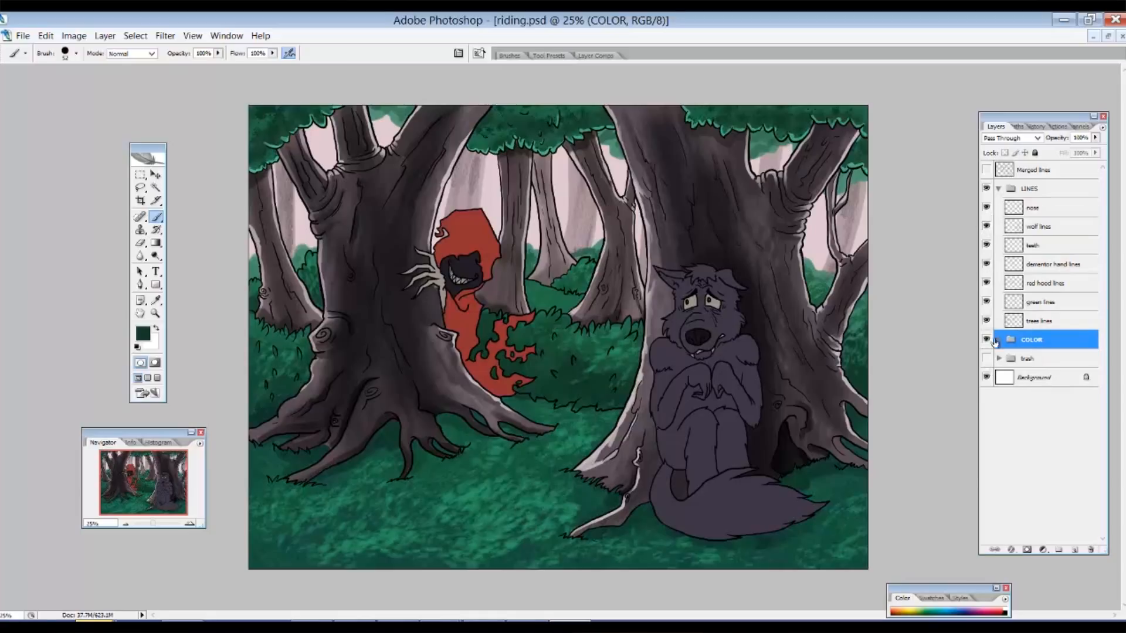
{"action": "left_click", "coordinate": [1016, 324]}
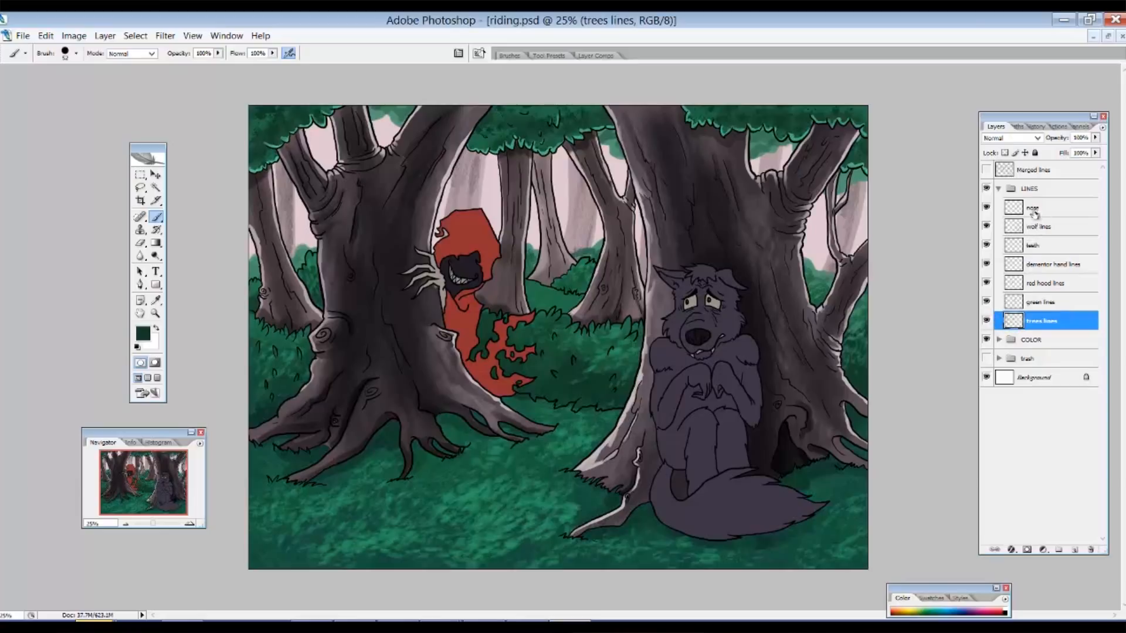
{"action": "left_click", "coordinate": [1033, 304]}
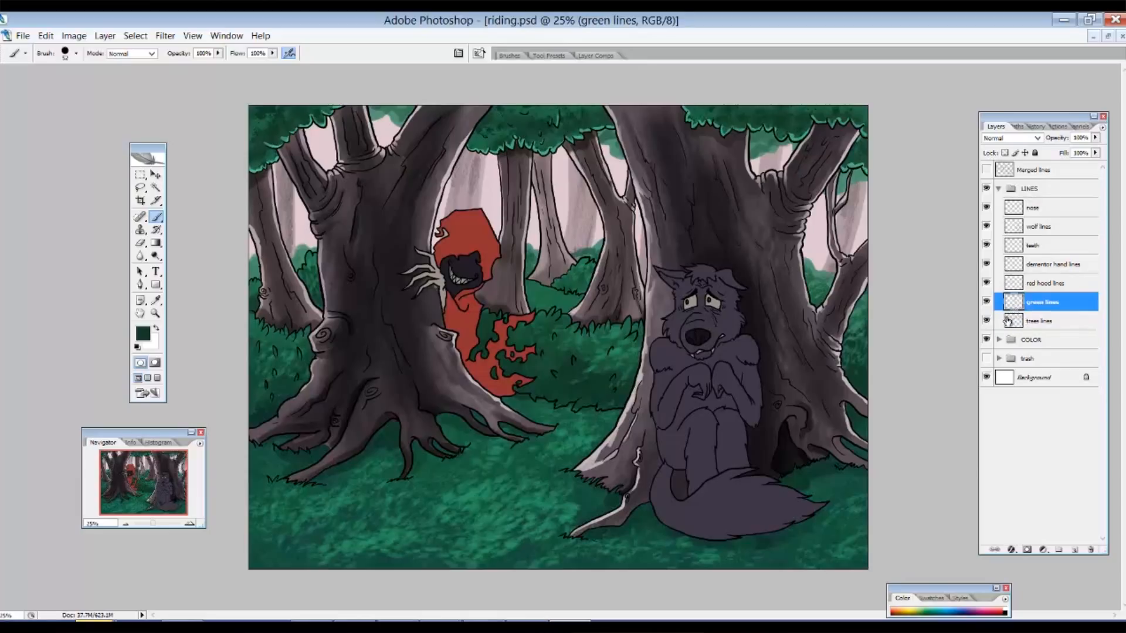
{"action": "left_click", "coordinate": [1032, 323]}
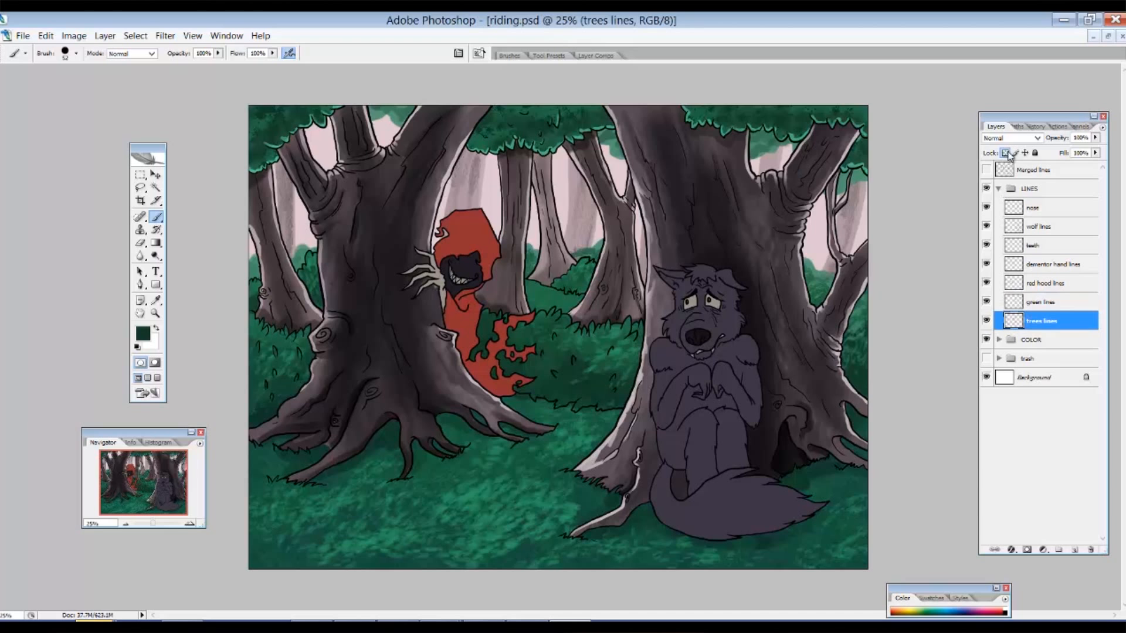
Lock the trees lines layer's transparent pixels and recolor its linework with the dark gray #352e33 sampled from the trunk
{"action": "left_click", "coordinate": [143, 335]}
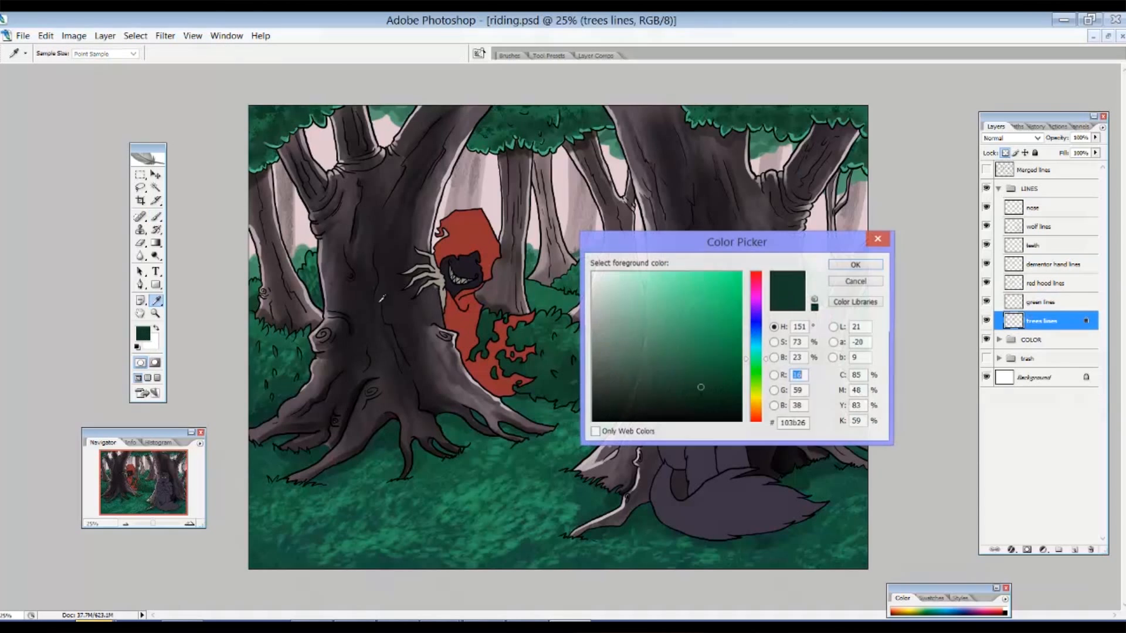
{"action": "left_click_drag", "start_coordinate": [475, 381], "coordinate": [459, 390]}
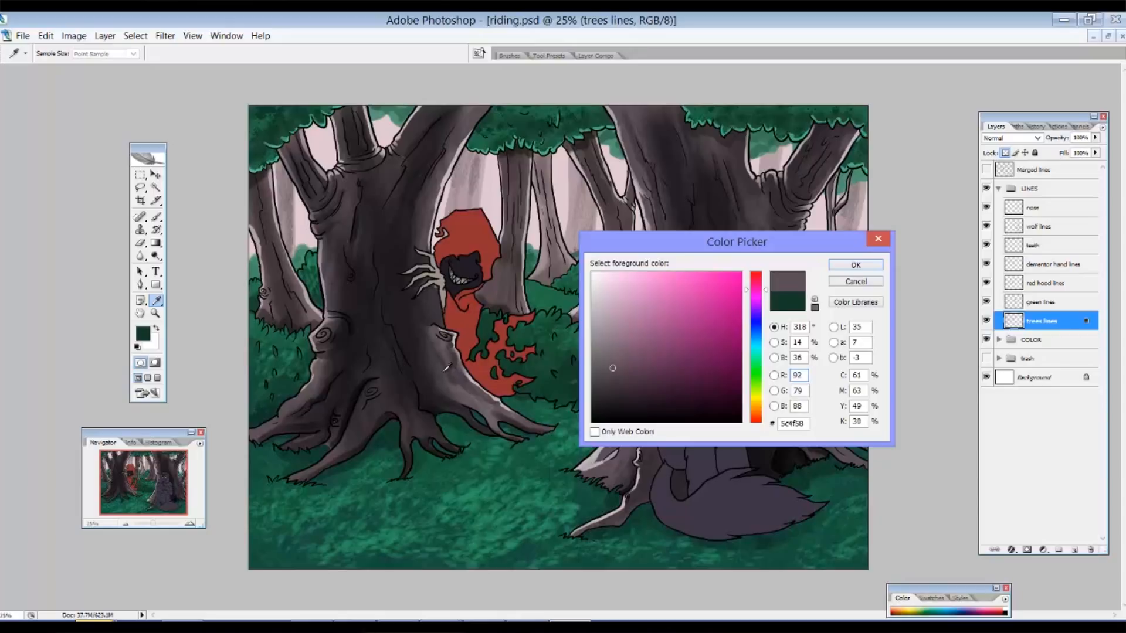
{"action": "left_click", "coordinate": [524, 339]}
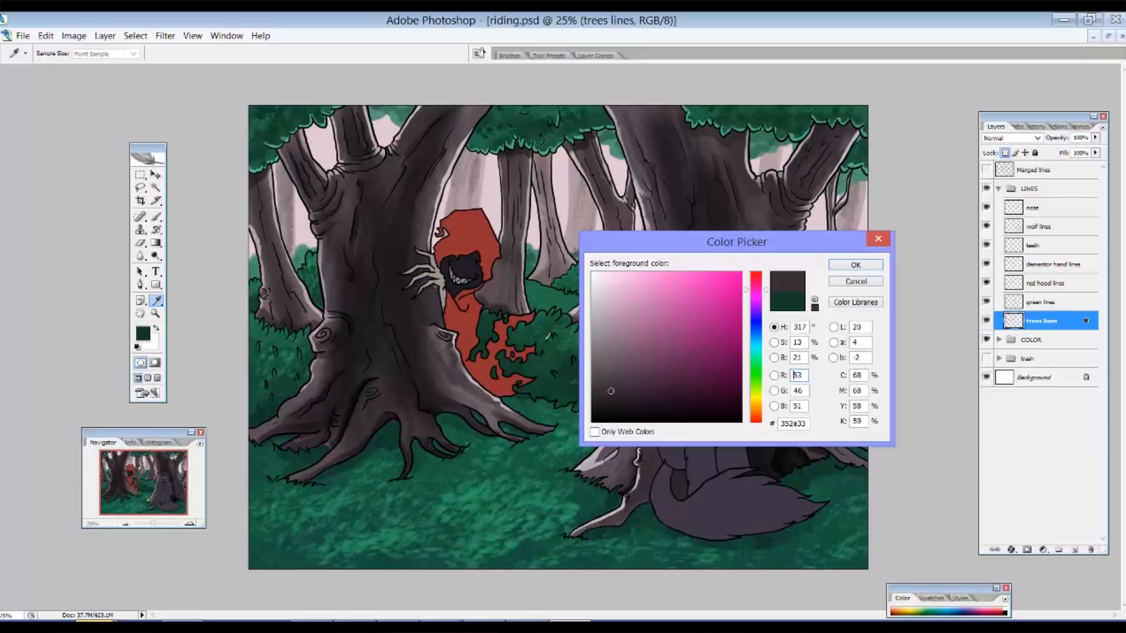
{"action": "left_click", "coordinate": [854, 265]}
{"action": "key", "text": "b"}
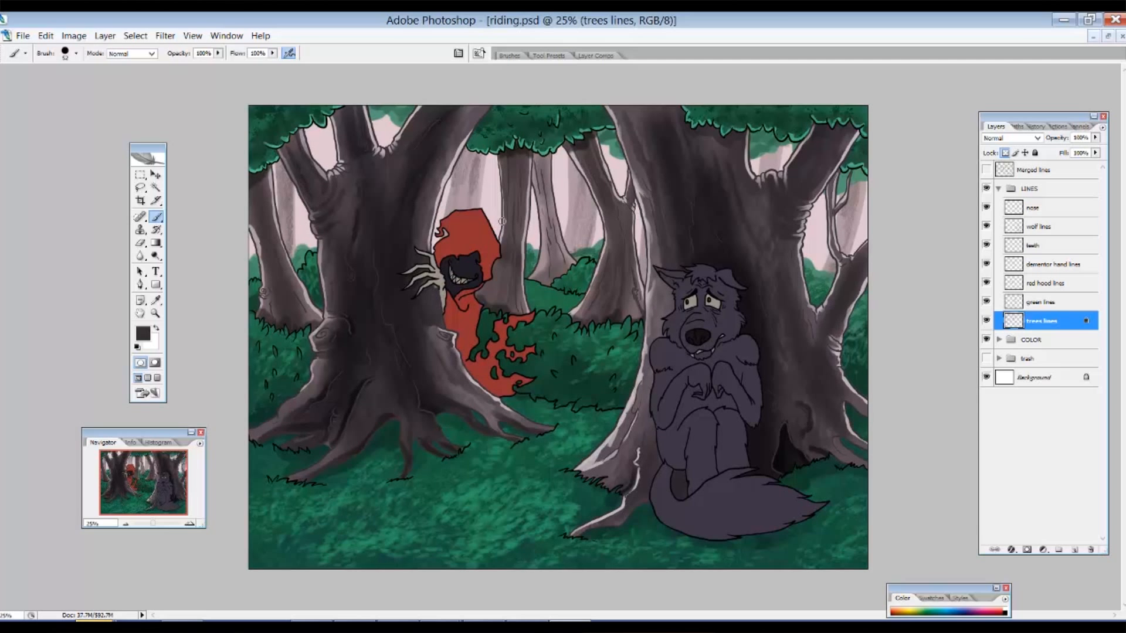
Choose a lighter mauve gray and select the soft 300 px brush
{"action": "left_click", "coordinate": [146, 335]}
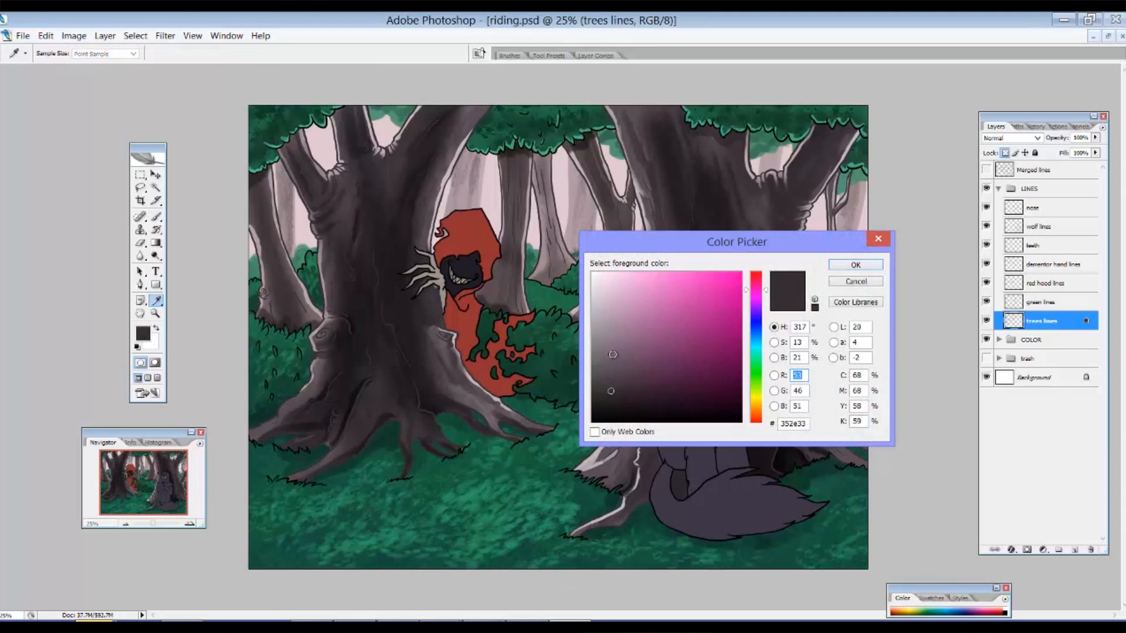
{"action": "left_click", "coordinate": [610, 332]}
{"action": "left_click", "coordinate": [854, 264]}
{"action": "key", "text": "b"}
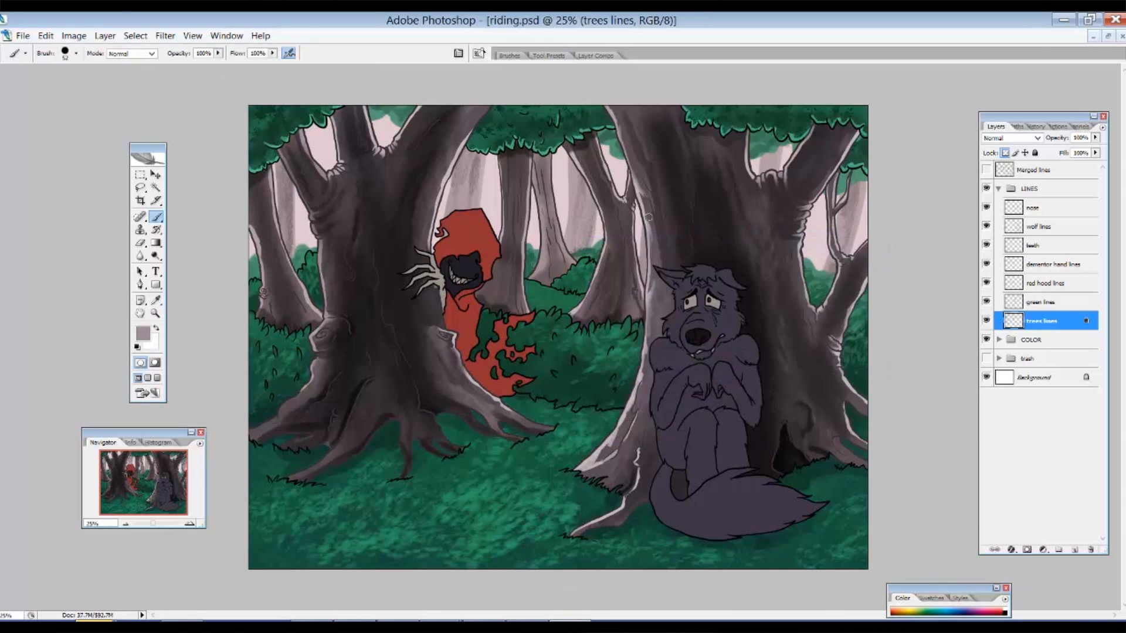
{"action": "right_click", "coordinate": [649, 217]}
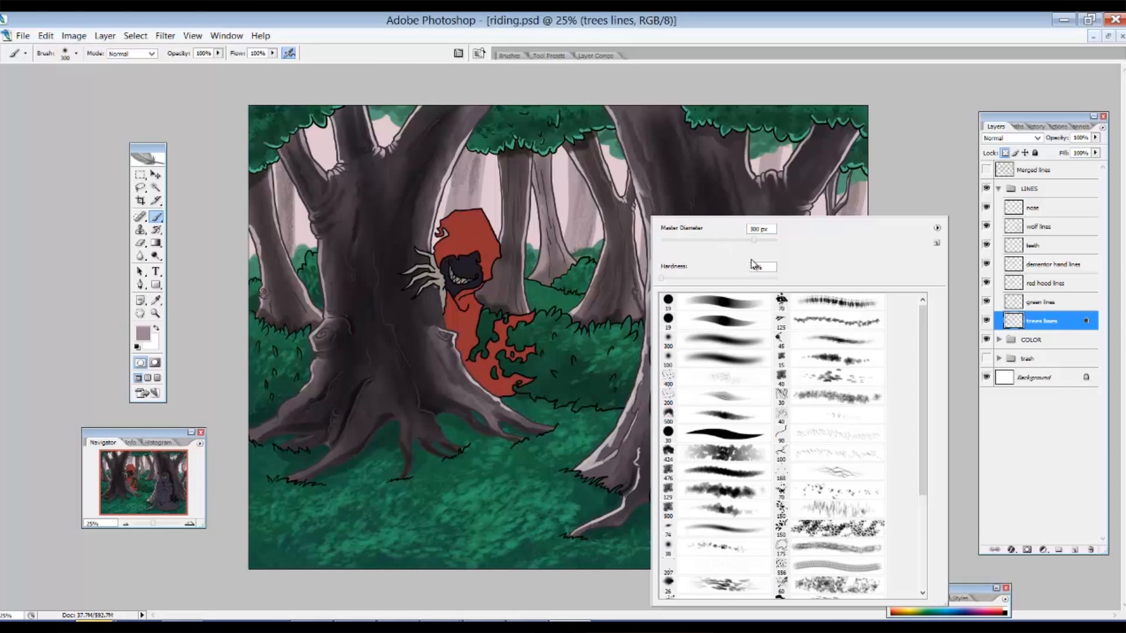
{"action": "left_click", "coordinate": [743, 26]}
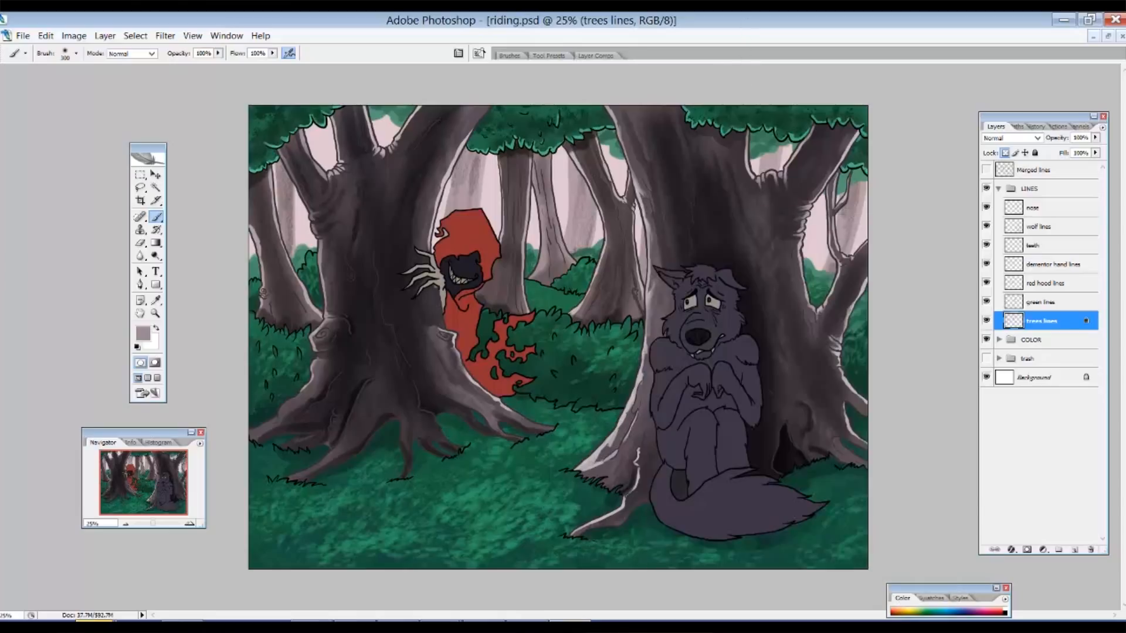
Paint the big right tree's lines black across the shaded trunk and roots, and white along its lit edge
{"action": "mouse_move", "coordinate": [692, 221]}
{"action": "left_mouse_down"}
{"action": "mouse_move", "coordinate": [748, 217]}
{"action": "mouse_move", "coordinate": [785, 295]}
{"action": "mouse_move", "coordinate": [803, 400]}
{"action": "mouse_move", "coordinate": [798, 447]}
{"action": "left_mouse_up"}
{"action": "key", "text": "d"}
{"action": "mouse_move", "coordinate": [780, 436]}
{"action": "left_mouse_down"}
{"action": "mouse_move", "coordinate": [776, 468]}
{"action": "mouse_move", "coordinate": [806, 462]}
{"action": "mouse_move", "coordinate": [759, 396]}
{"action": "mouse_move", "coordinate": [757, 284]}
{"action": "mouse_move", "coordinate": [788, 379]}
{"action": "mouse_move", "coordinate": [693, 156]}
{"action": "mouse_move", "coordinate": [691, 212]}
{"action": "left_mouse_up"}
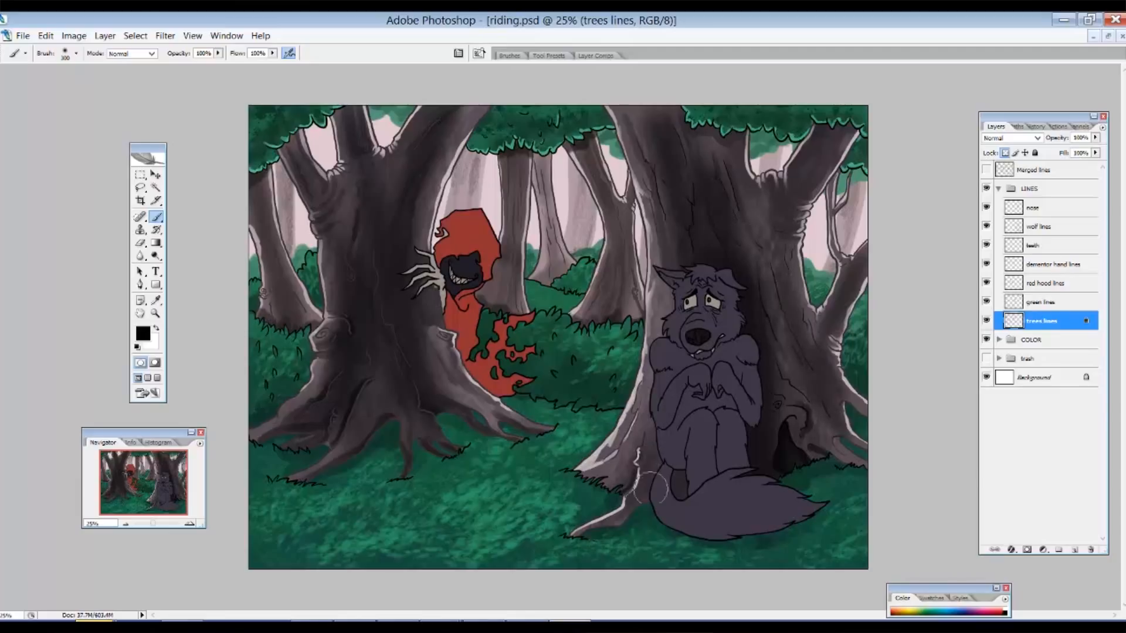
{"action": "left_click_drag", "start_coordinate": [831, 447], "coordinate": [845, 442]}
{"action": "left_click_drag", "start_coordinate": [779, 219], "coordinate": [812, 168]}
{"action": "key", "text": "x"}
{"action": "mouse_move", "coordinate": [652, 246]}
{"action": "left_mouse_down"}
{"action": "mouse_move", "coordinate": [642, 396]}
{"action": "mouse_move", "coordinate": [584, 456]}
{"action": "left_mouse_up"}
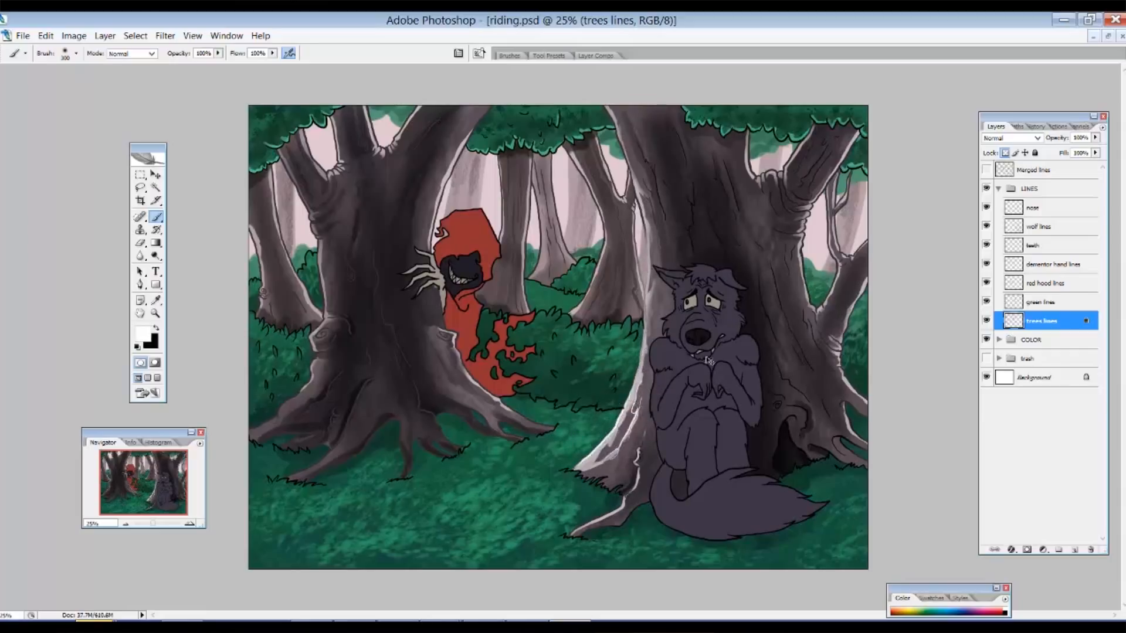
Sample black and repaint the big left tree's lines over the trunk, bark details and roots
{"action": "key", "text": "i"}
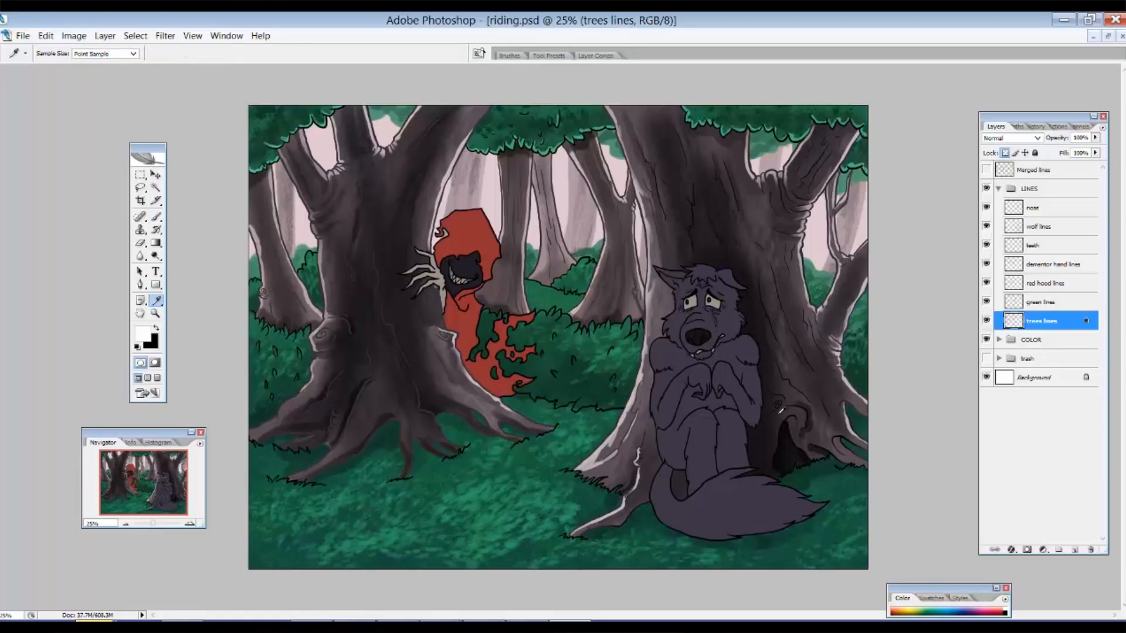
{"action": "left_click", "coordinate": [359, 334]}
{"action": "key", "text": "b"}
{"action": "mouse_move", "coordinate": [355, 334]}
{"action": "left_mouse_down"}
{"action": "mouse_move", "coordinate": [335, 389]}
{"action": "mouse_move", "coordinate": [419, 439]}
{"action": "left_mouse_up"}
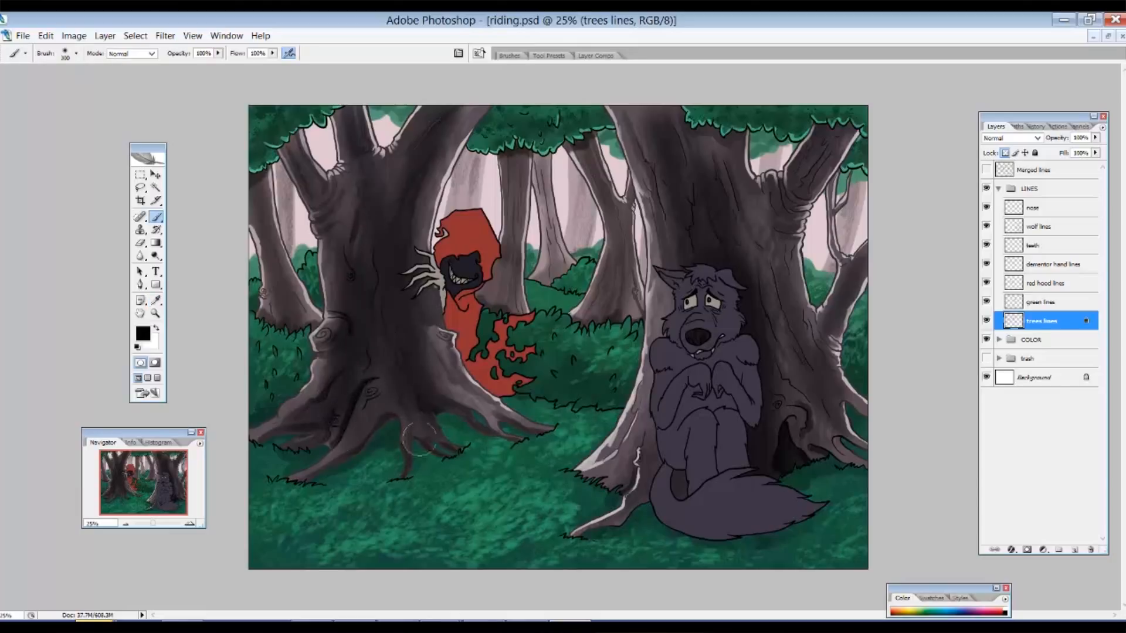
{"action": "mouse_move", "coordinate": [385, 282]}
{"action": "left_mouse_down"}
{"action": "mouse_move", "coordinate": [414, 169]}
{"action": "mouse_move", "coordinate": [434, 153]}
{"action": "mouse_move", "coordinate": [405, 175]}
{"action": "mouse_move", "coordinate": [346, 115]}
{"action": "mouse_move", "coordinate": [360, 214]}
{"action": "mouse_move", "coordinate": [301, 153]}
{"action": "mouse_move", "coordinate": [348, 263]}
{"action": "mouse_move", "coordinate": [319, 268]}
{"action": "left_mouse_up"}
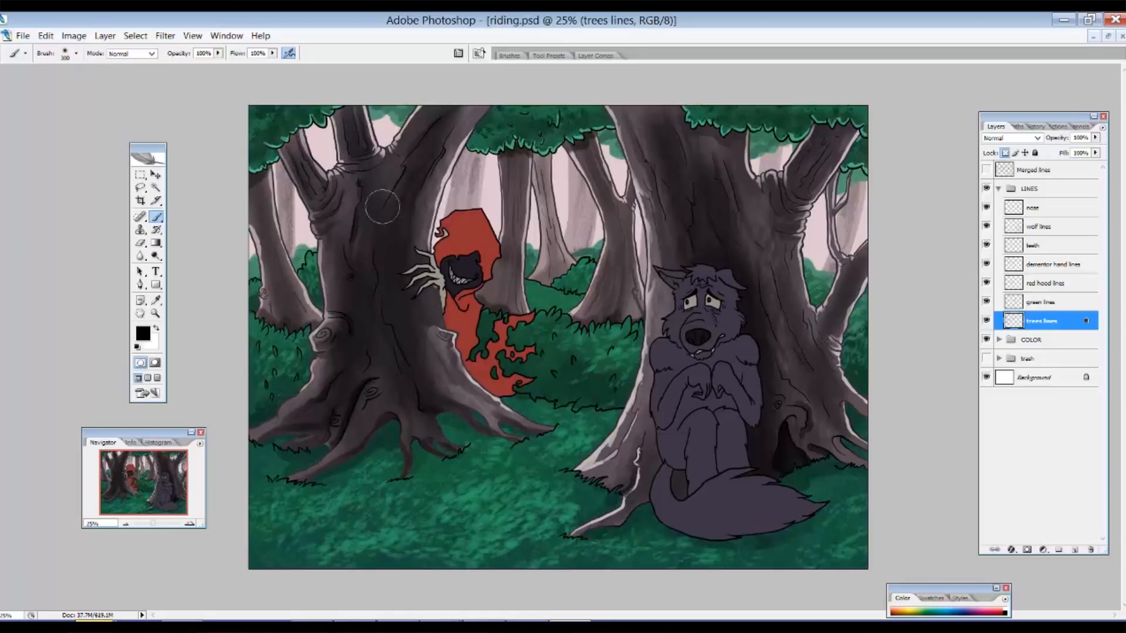
{"action": "mouse_move", "coordinate": [437, 371]}
{"action": "left_mouse_down"}
{"action": "mouse_move", "coordinate": [452, 401]}
{"action": "mouse_move", "coordinate": [509, 447]}
{"action": "left_mouse_up"}
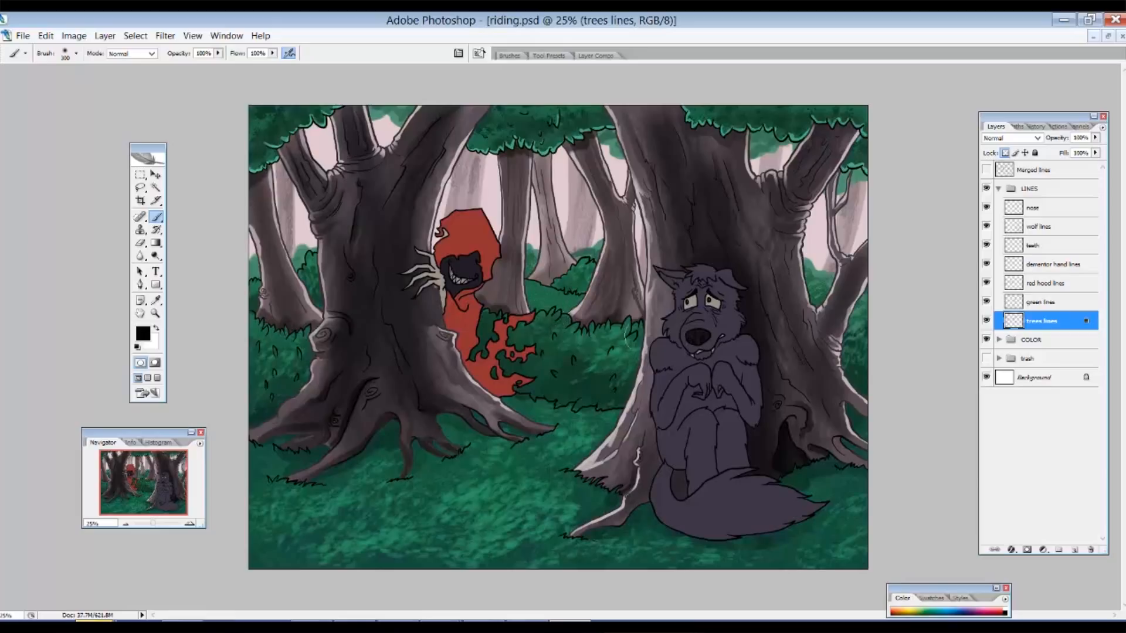
{"action": "mouse_move", "coordinate": [300, 433]}
{"action": "left_mouse_down"}
{"action": "mouse_move", "coordinate": [407, 415]}
{"action": "mouse_move", "coordinate": [484, 446]}
{"action": "left_mouse_up"}
Reduce the soft brush to 124 px and lighten the background trees' lines with a sampled pale pinkish gray
{"action": "right_click", "coordinate": [328, 166]}
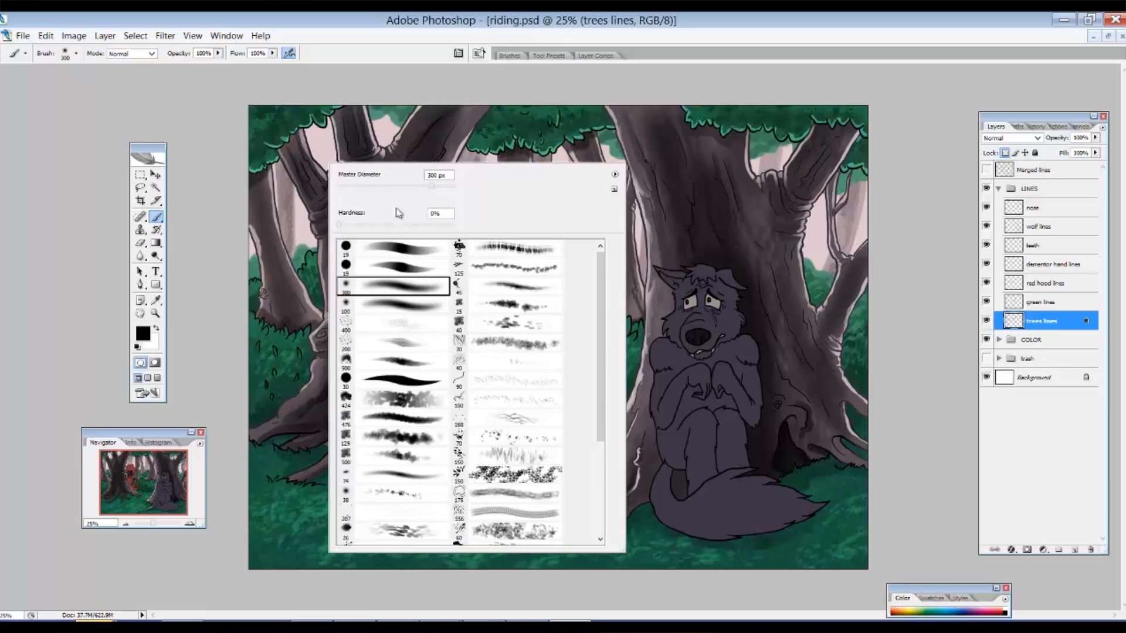
{"action": "left_click_drag", "start_coordinate": [415, 187], "coordinate": [403, 187]}
{"action": "key", "text": "Return"}
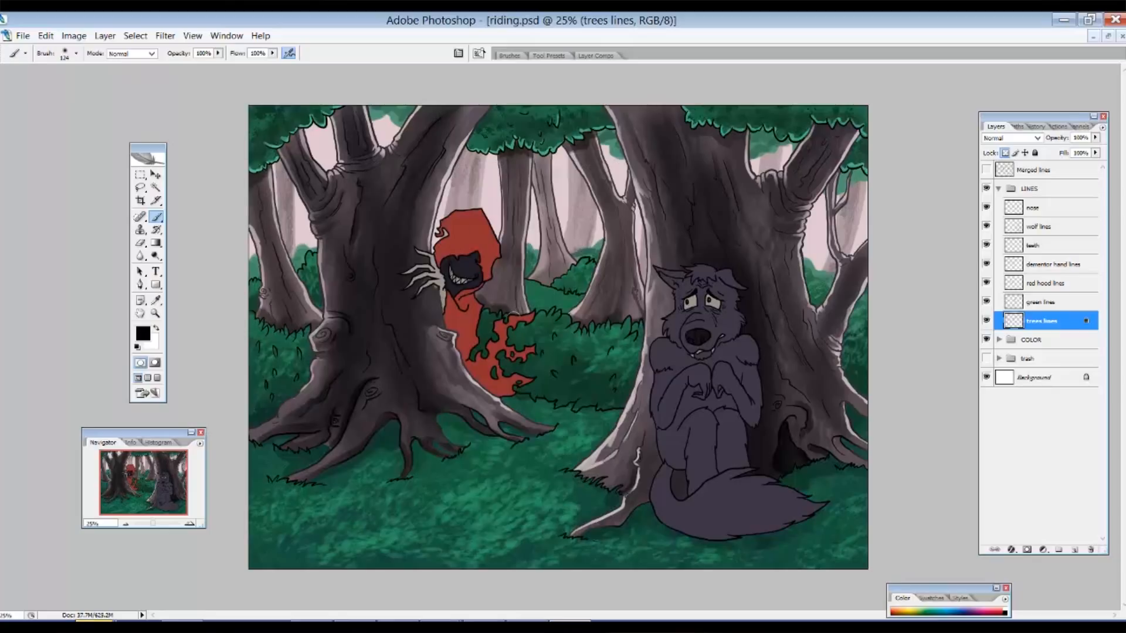
{"action": "key", "text": "i"}
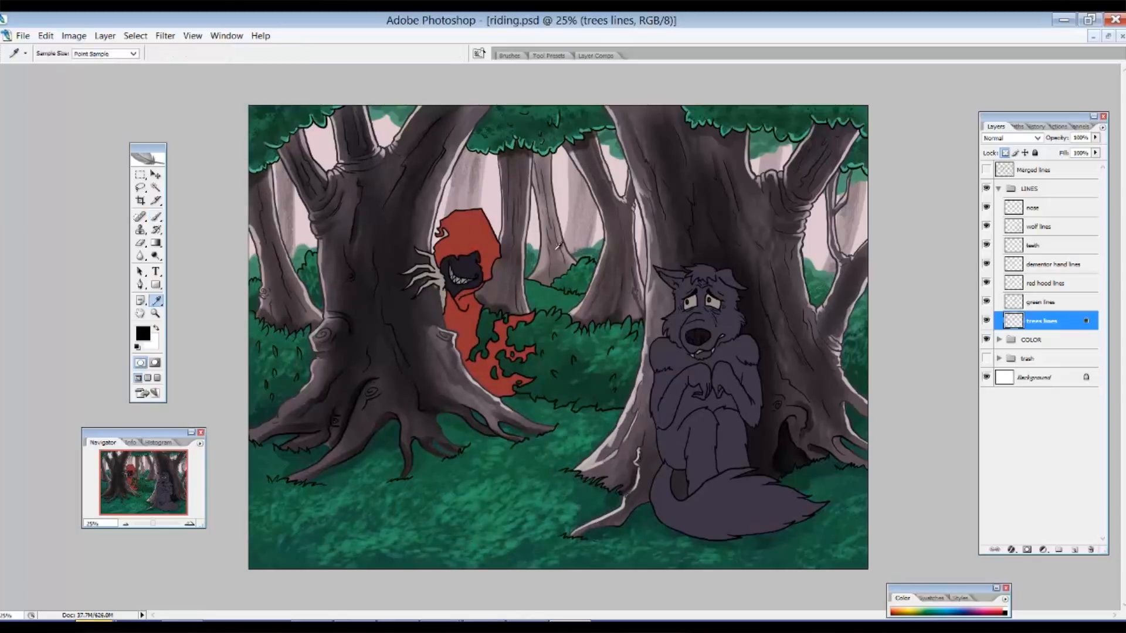
{"action": "left_click", "coordinate": [574, 200]}
{"action": "key", "text": "b"}
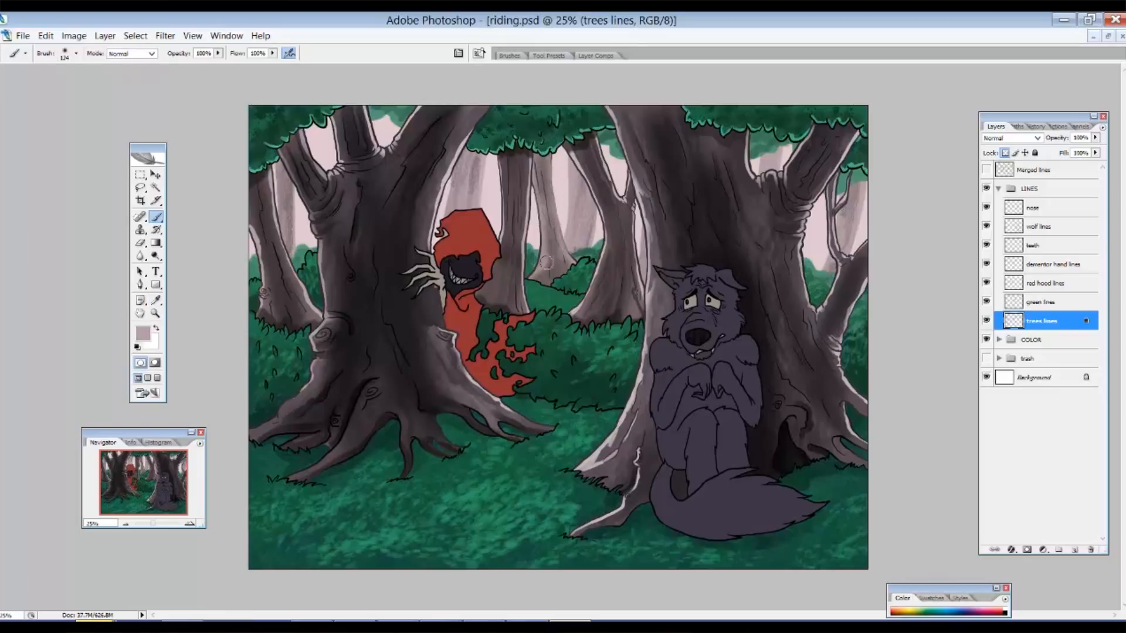
{"action": "left_click_drag", "start_coordinate": [530, 186], "coordinate": [527, 274]}
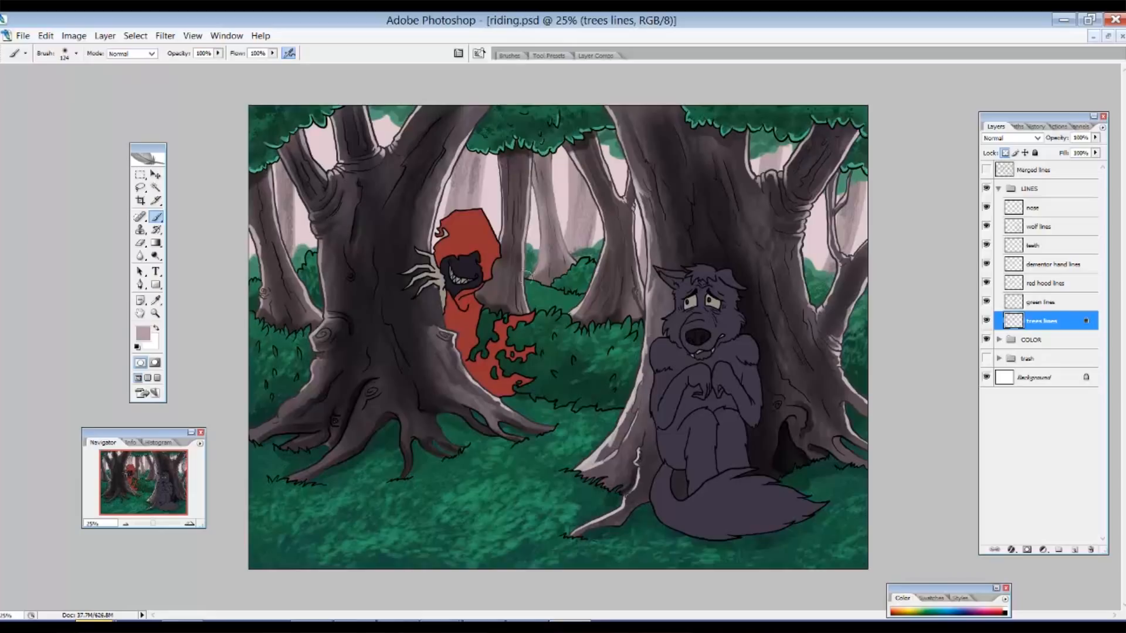
{"action": "left_click_drag", "start_coordinate": [503, 164], "coordinate": [502, 237]}
{"action": "left_click_drag", "start_coordinate": [596, 202], "coordinate": [584, 292]}
{"action": "left_click_drag", "start_coordinate": [626, 186], "coordinate": [638, 297]}
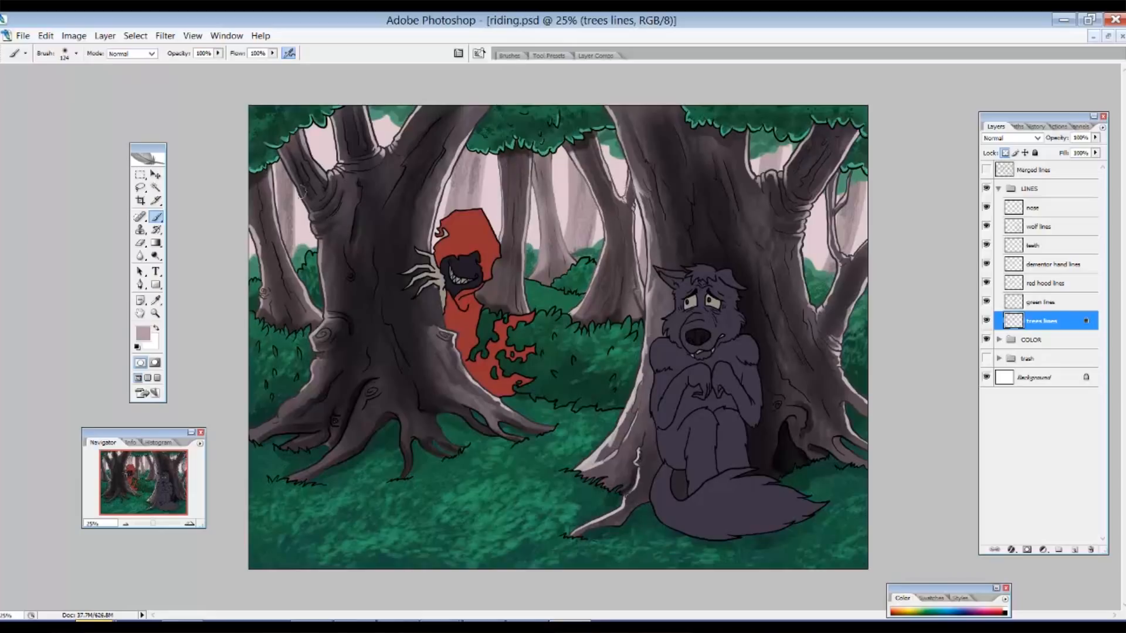
{"action": "left_click_drag", "start_coordinate": [269, 188], "coordinate": [289, 270]}
{"action": "left_click_drag", "start_coordinate": [257, 232], "coordinate": [264, 291]}
Lock the green lines layer's transparent pixels and recolor its linework with a medium green sampled from the grass
{"action": "left_click", "coordinate": [1050, 302]}
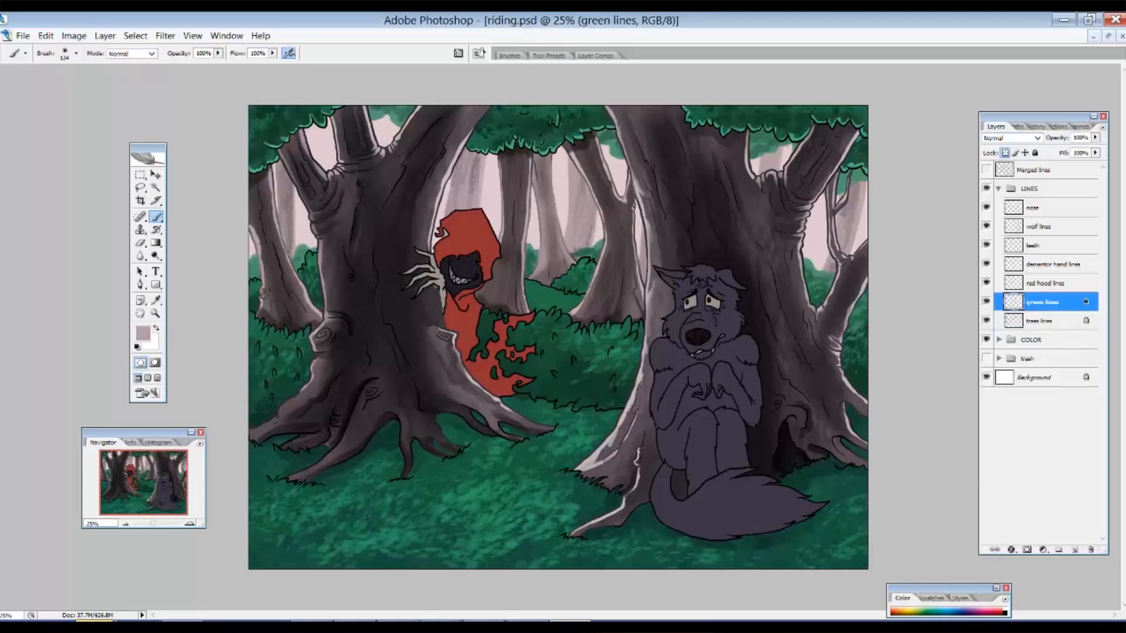
{"action": "left_click", "coordinate": [143, 333]}
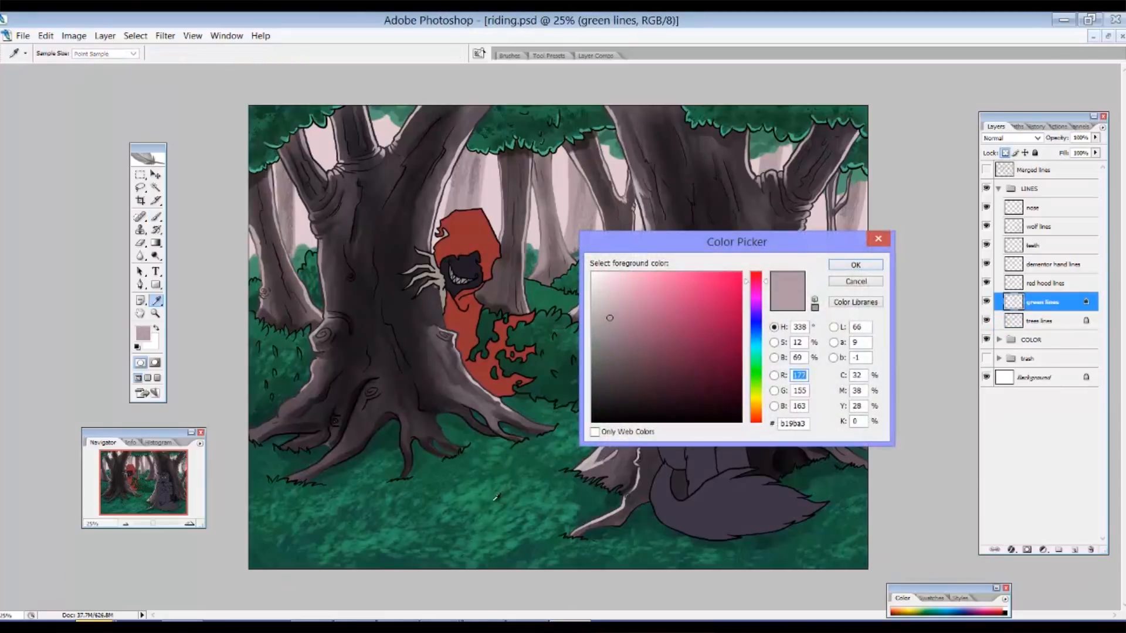
{"action": "left_click", "coordinate": [499, 497]}
{"action": "left_click", "coordinate": [855, 265]}
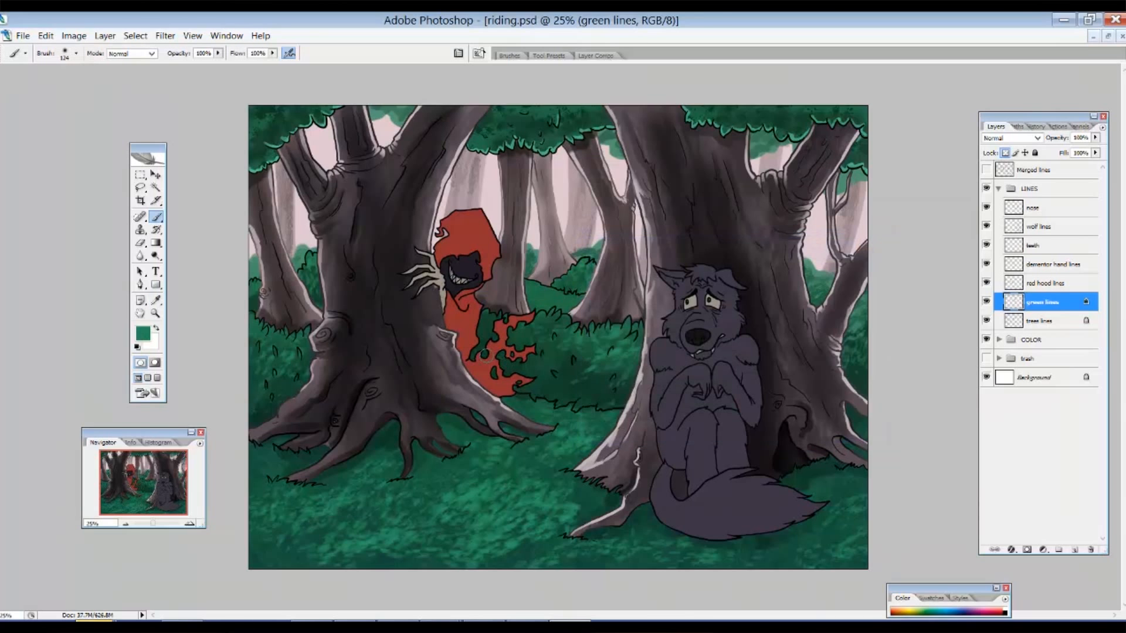
{"action": "left_click", "coordinate": [486, 353]}
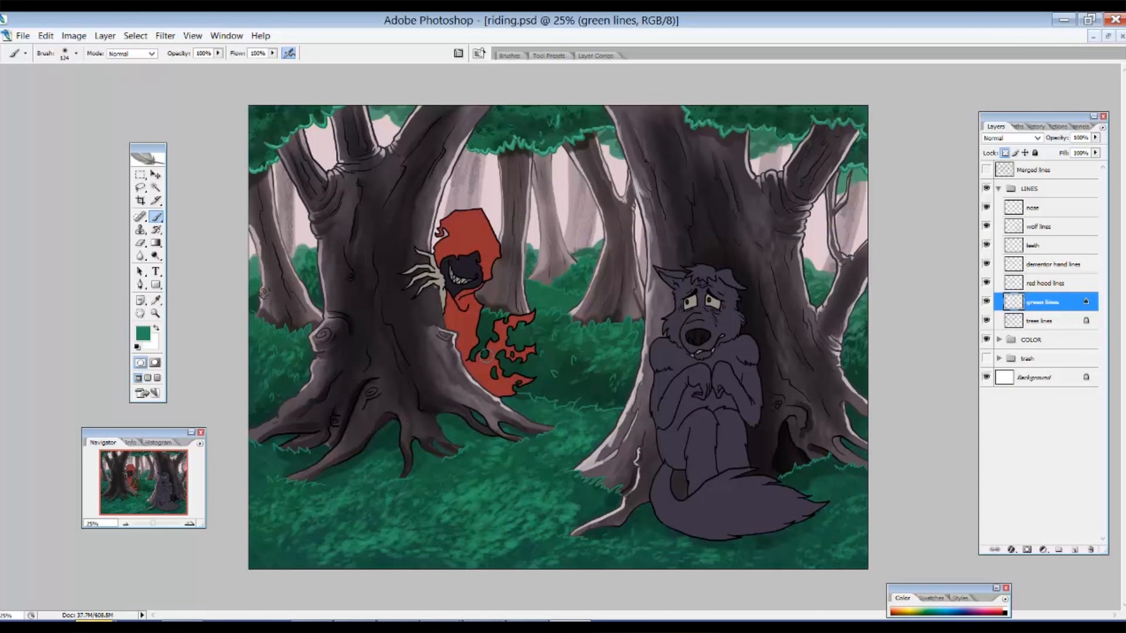
Pick the dark green #103429 and darken the green lines in the shaded canopy, bushes and grass with a soft brush
{"action": "right_click", "coordinate": [511, 222]}
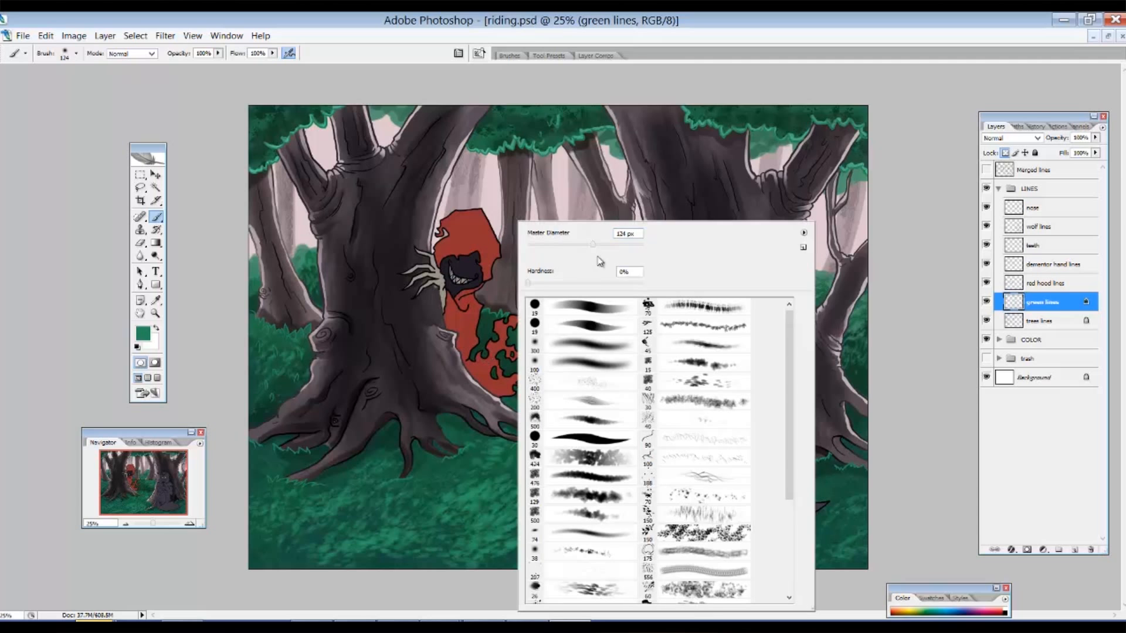
{"action": "left_click", "coordinate": [149, 336]}
{"action": "left_click", "coordinate": [400, 424]}
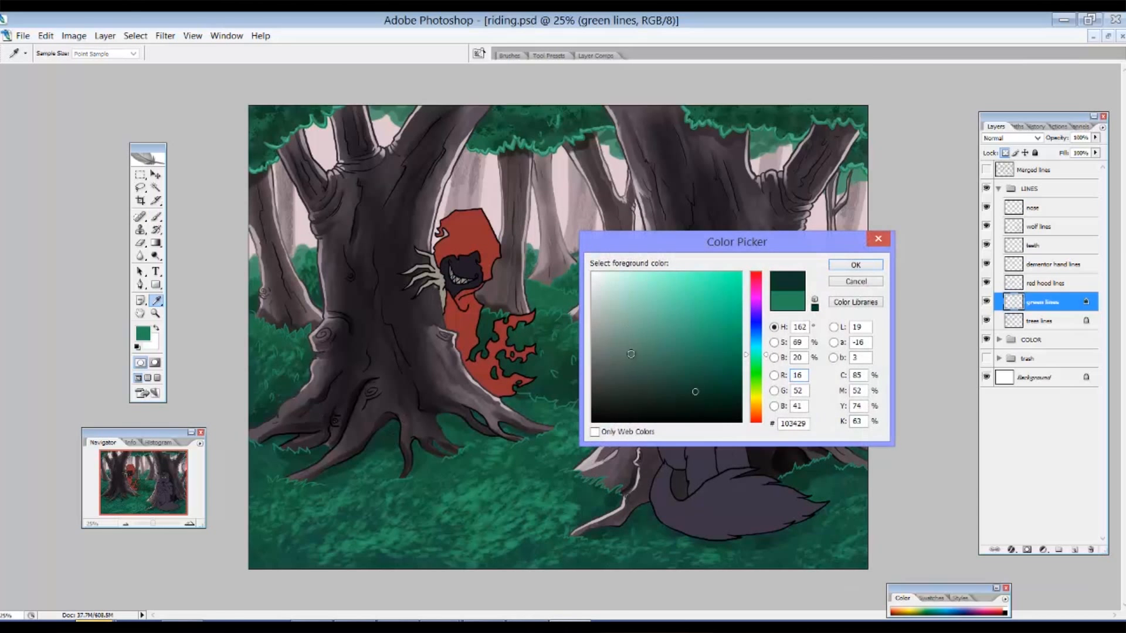
{"action": "left_click", "coordinate": [855, 264]}
{"action": "key", "text": "b"}
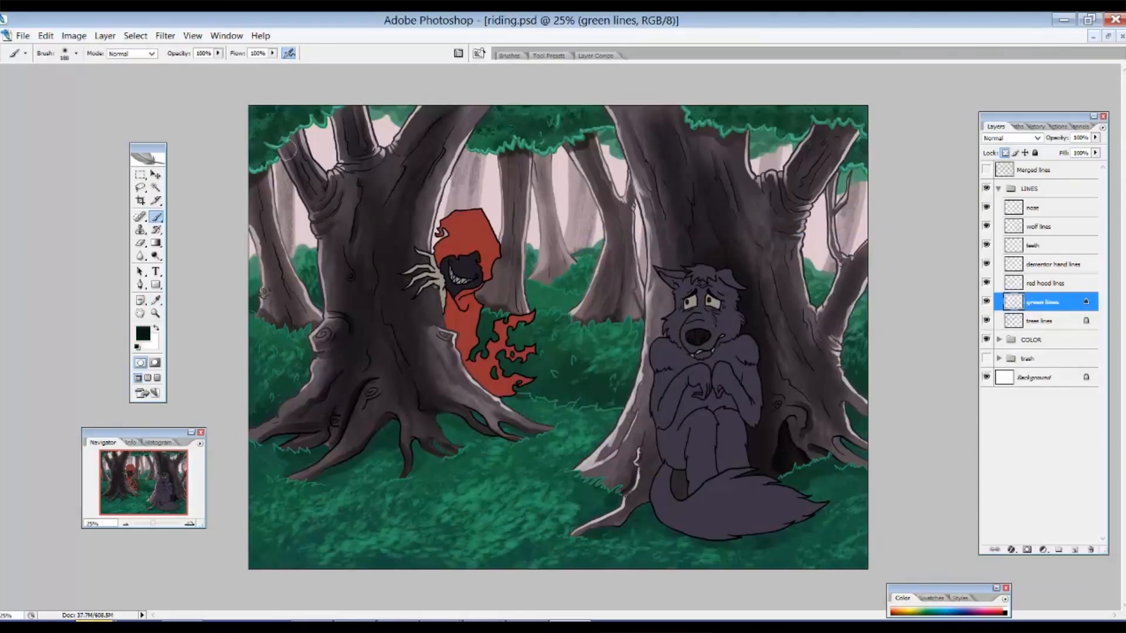
{"action": "left_click_drag", "start_coordinate": [266, 149], "coordinate": [285, 154]}
{"action": "mouse_move", "coordinate": [545, 393]}
{"action": "left_mouse_down"}
{"action": "mouse_move", "coordinate": [628, 405]}
{"action": "mouse_move", "coordinate": [594, 360]}
{"action": "mouse_move", "coordinate": [543, 353]}
{"action": "mouse_move", "coordinate": [594, 375]}
{"action": "mouse_move", "coordinate": [576, 401]}
{"action": "left_mouse_up"}
{"action": "mouse_move", "coordinate": [266, 377]}
{"action": "left_mouse_down"}
{"action": "mouse_move", "coordinate": [297, 378]}
{"action": "mouse_move", "coordinate": [283, 350]}
{"action": "mouse_move", "coordinate": [274, 359]}
{"action": "left_mouse_up"}
{"action": "mouse_move", "coordinate": [275, 442]}
{"action": "left_mouse_down"}
{"action": "mouse_move", "coordinate": [252, 464]}
{"action": "mouse_move", "coordinate": [241, 451]}
{"action": "mouse_move", "coordinate": [258, 468]}
{"action": "mouse_move", "coordinate": [387, 469]}
{"action": "mouse_move", "coordinate": [382, 486]}
{"action": "mouse_move", "coordinate": [559, 432]}
{"action": "mouse_move", "coordinate": [568, 485]}
{"action": "mouse_move", "coordinate": [629, 493]}
{"action": "left_mouse_up"}
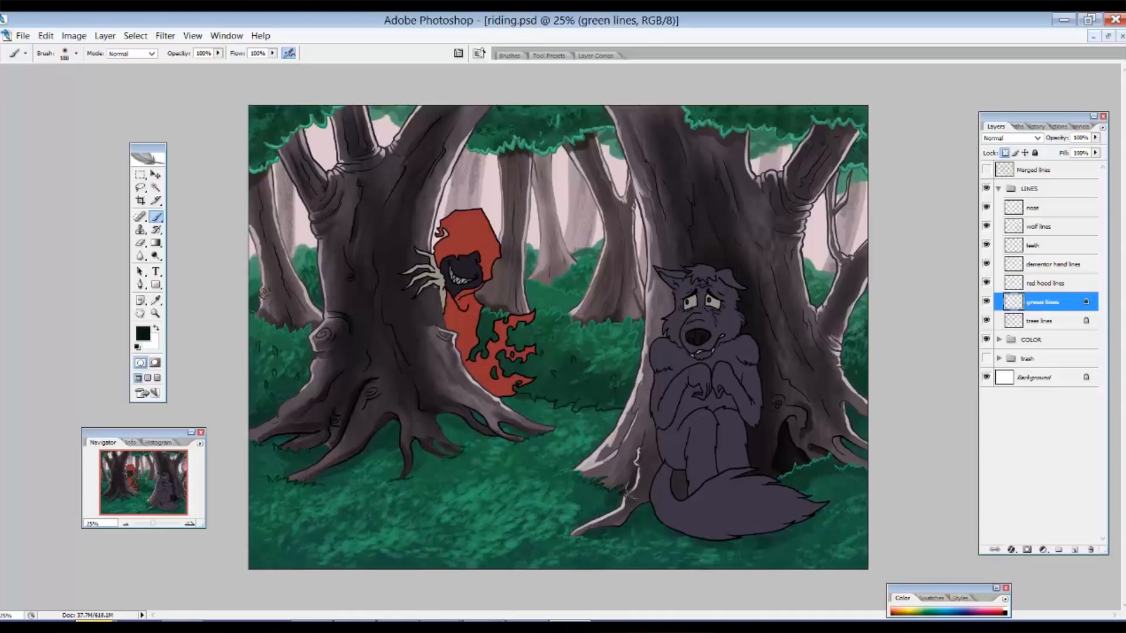
{"action": "left_click_drag", "start_coordinate": [770, 470], "coordinate": [879, 478]}
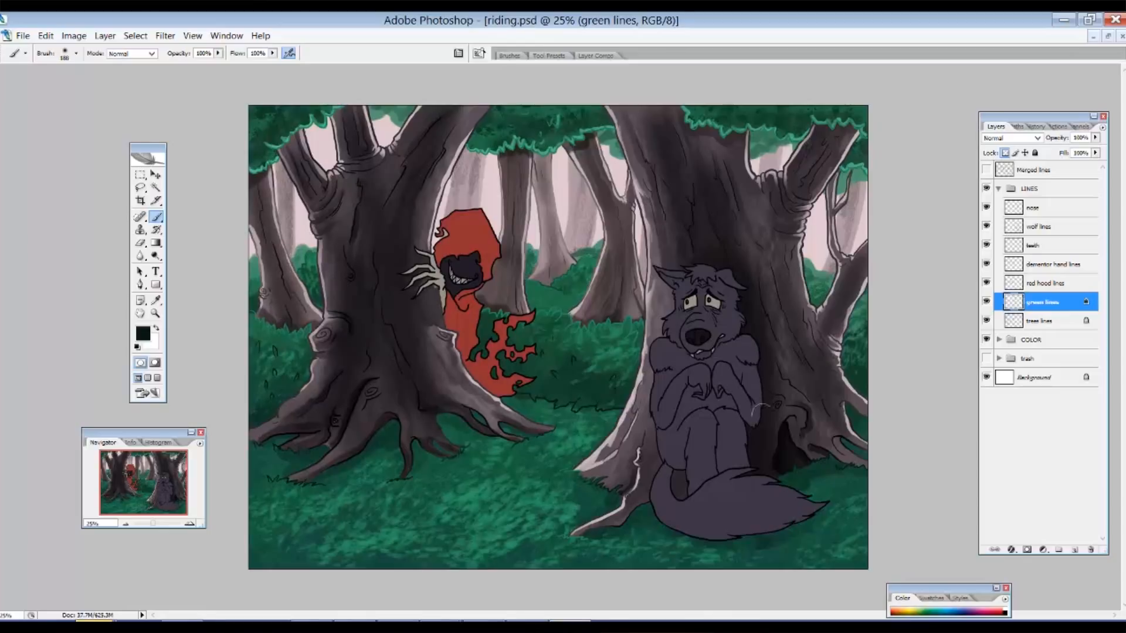
Select the red hood lines layer and lock its transparent pixels
{"action": "key", "text": "alt+bracketright"}
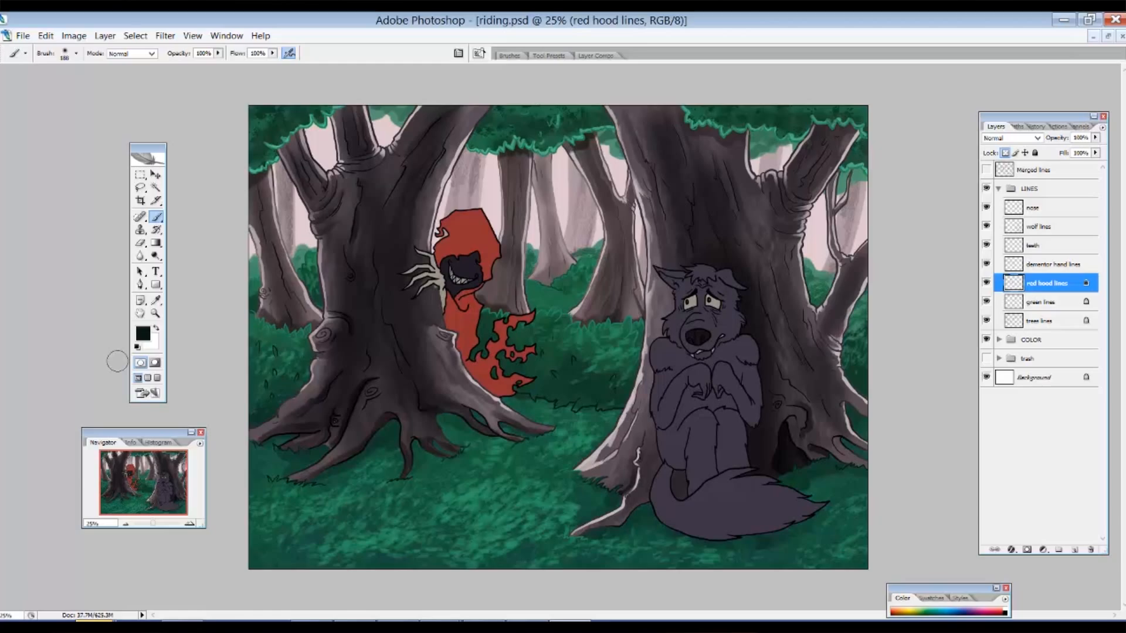